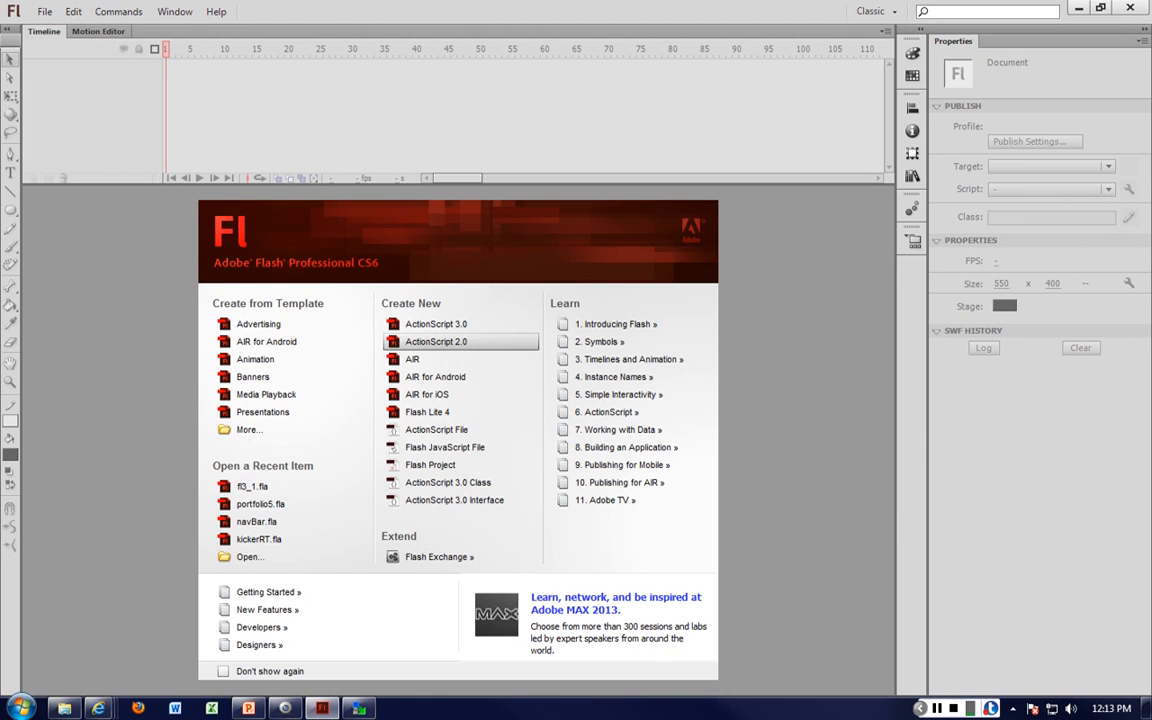
Create an ActionScript 2.0 document and draw a rust-brown filled circle about 228 by 227 px in the middle of the stage
click(458, 343)
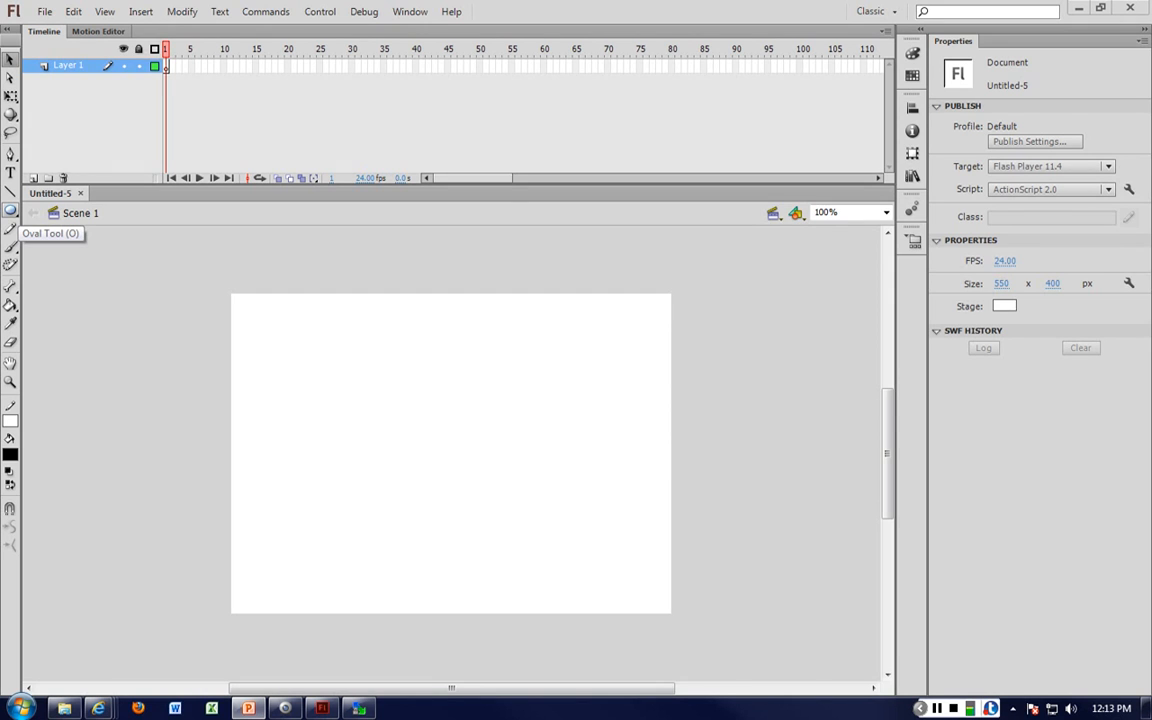
click(10, 210)
click(10, 455)
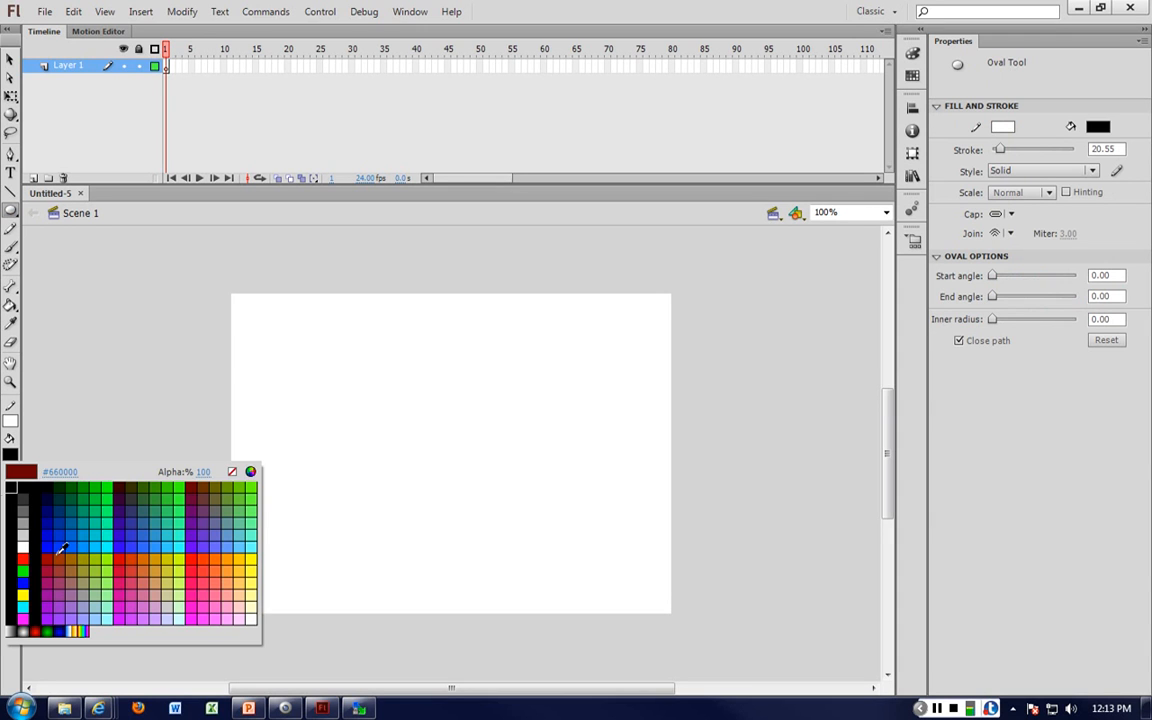
click(57, 497)
drag(366, 359, 548, 540)
key(v)
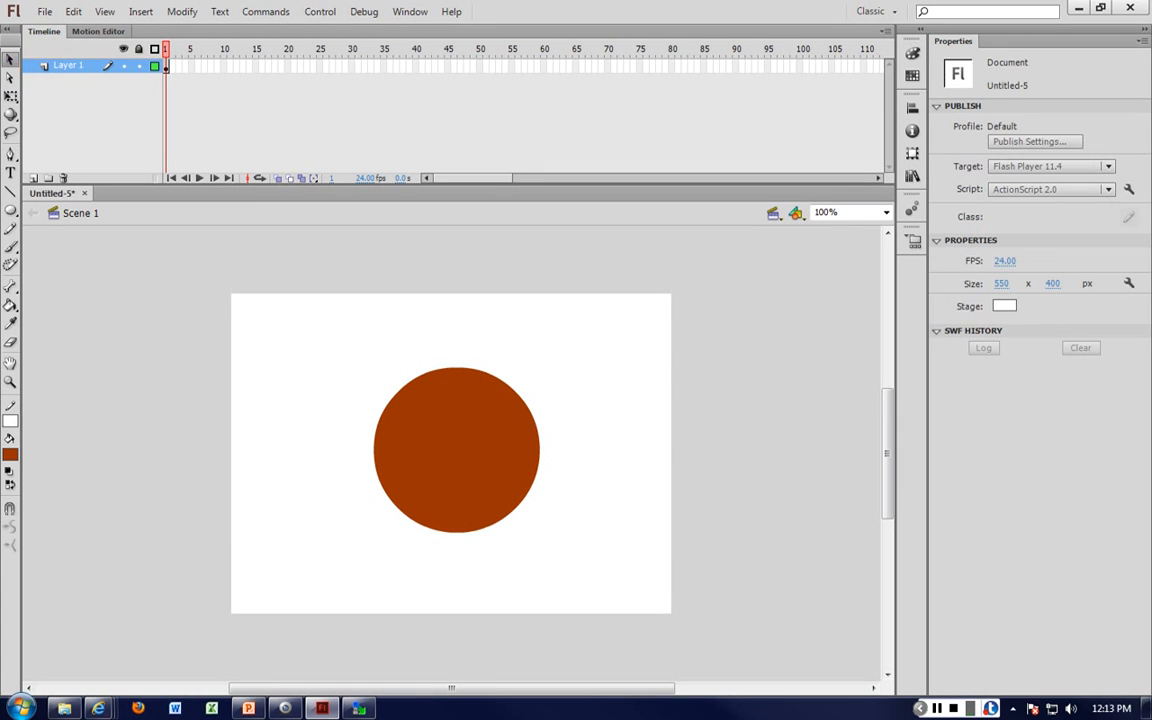
Rename the circle's layer as button
double_click(68, 65)
text(button)
key(Return)
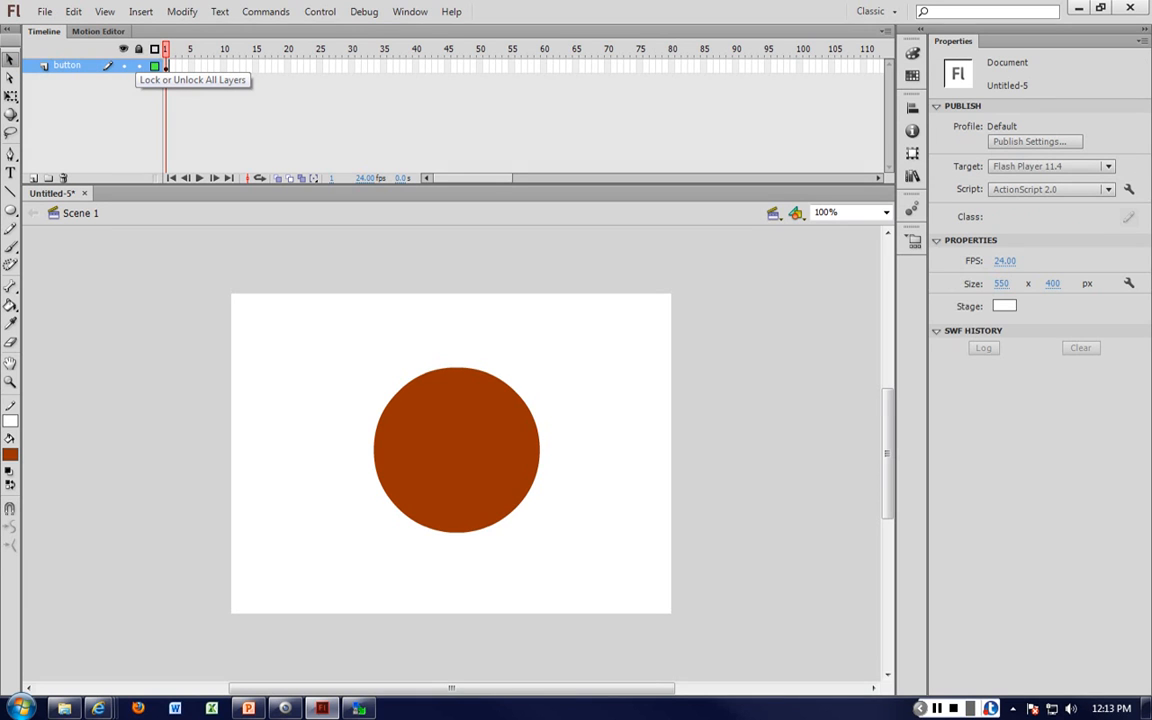
Convert the circle to a symbol named btn with the type Button
right_click(485, 459)
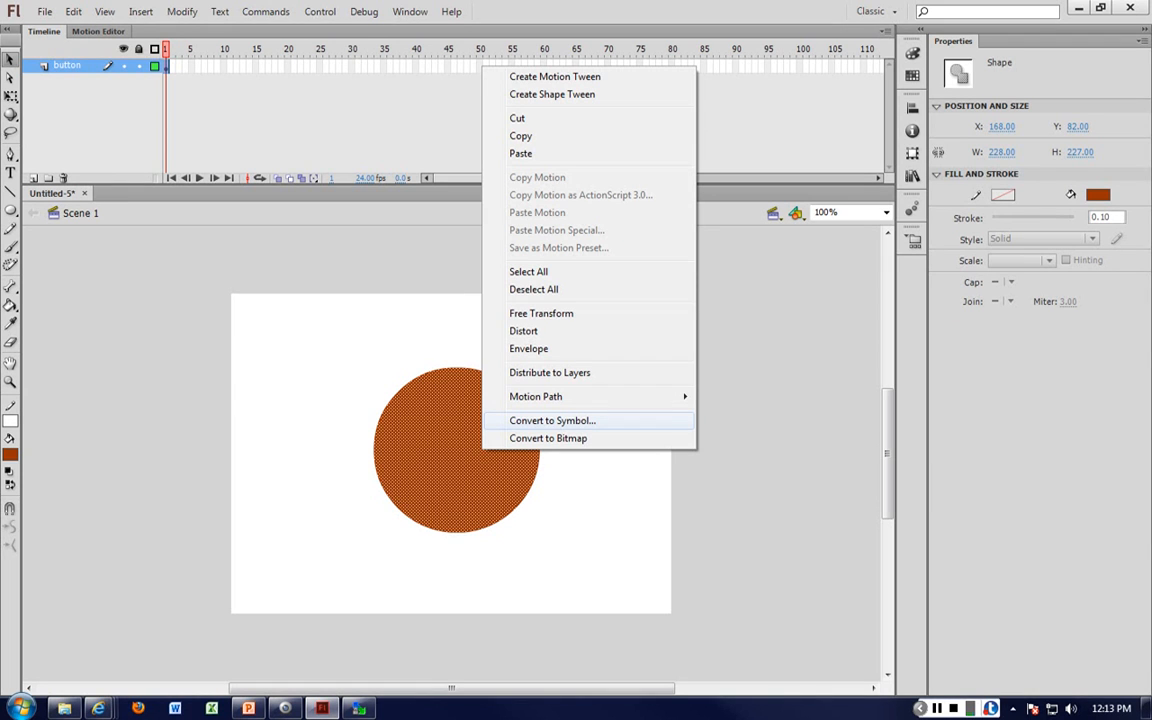
click(552, 420)
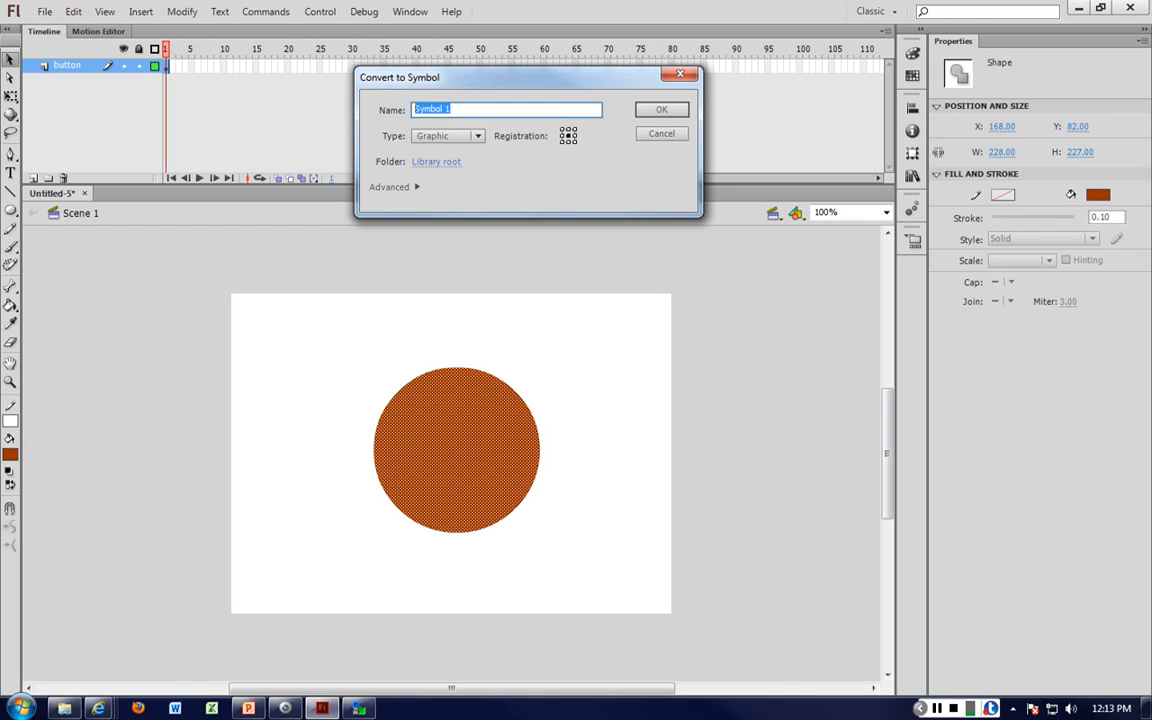
text(bu)
text(t)
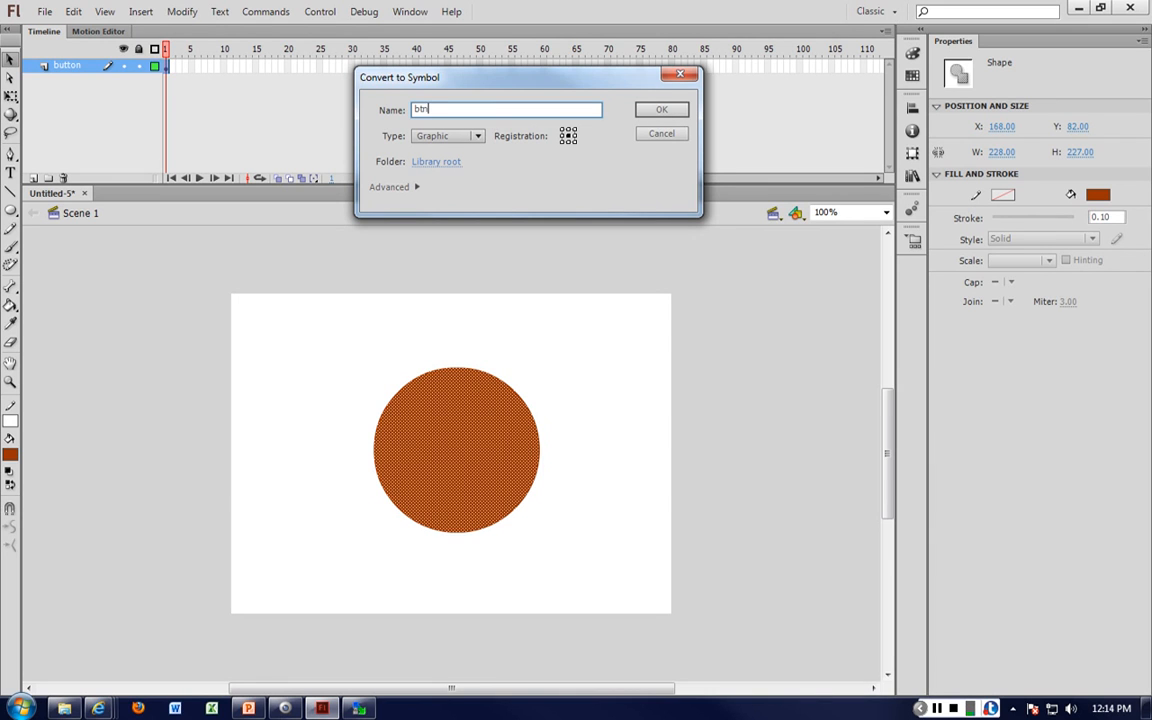
click(447, 136)
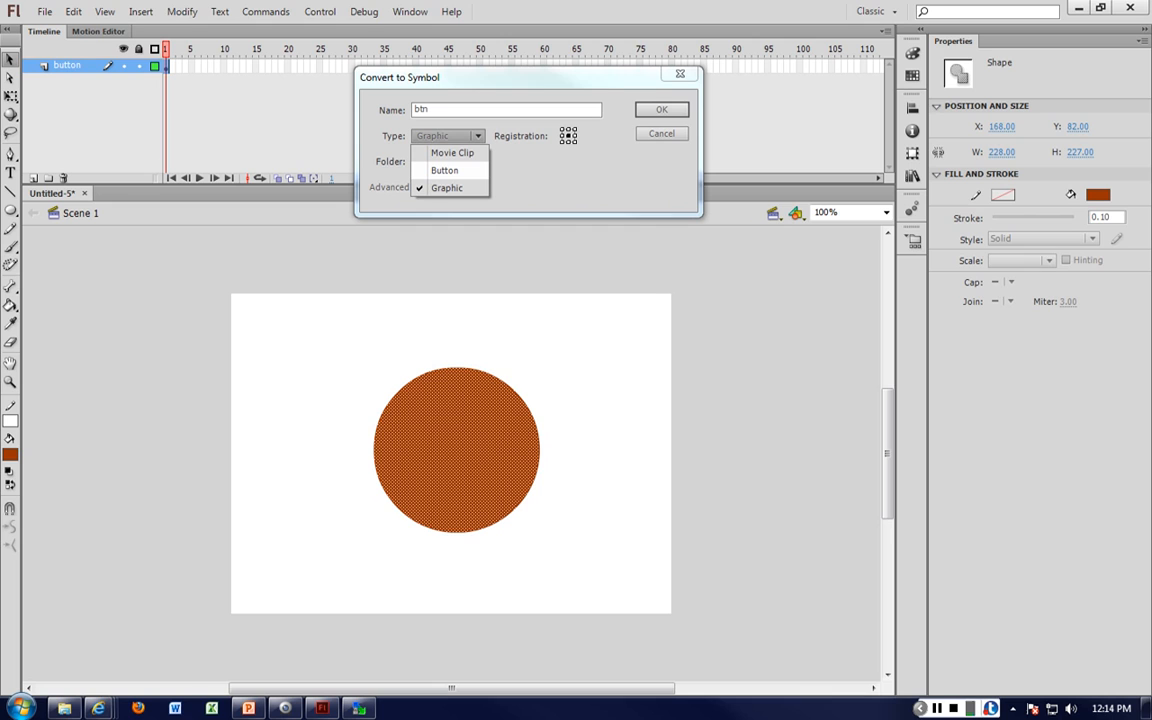
click(444, 170)
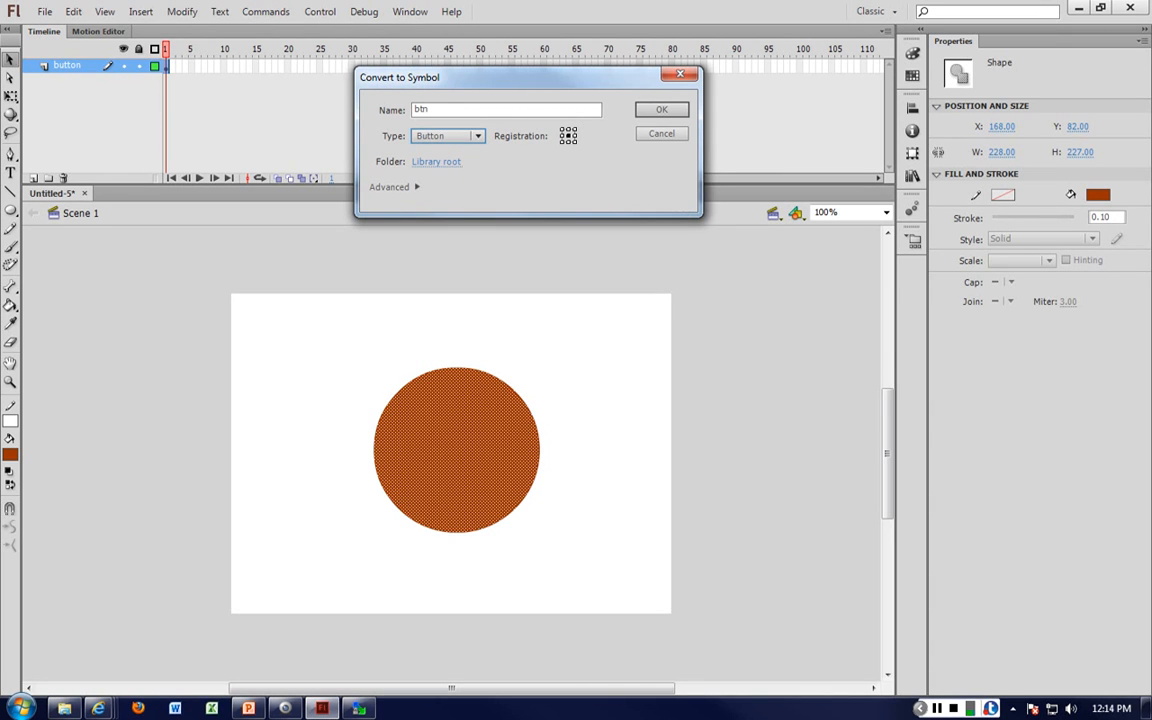
click(394, 187)
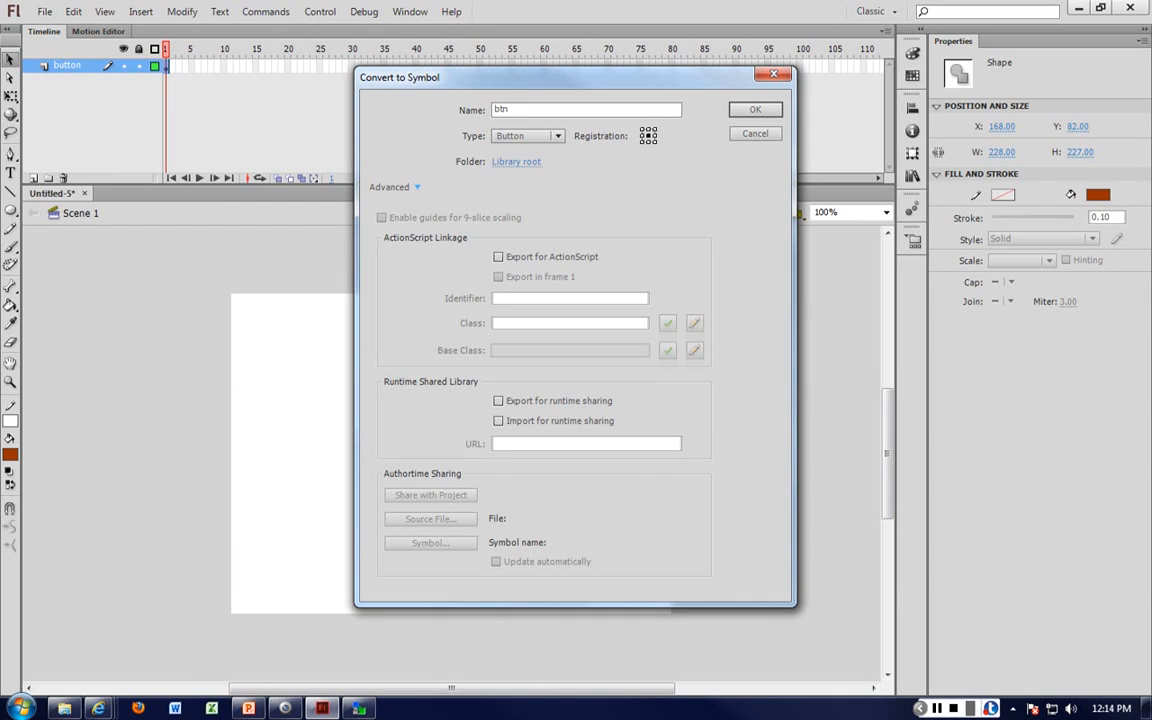
click(394, 187)
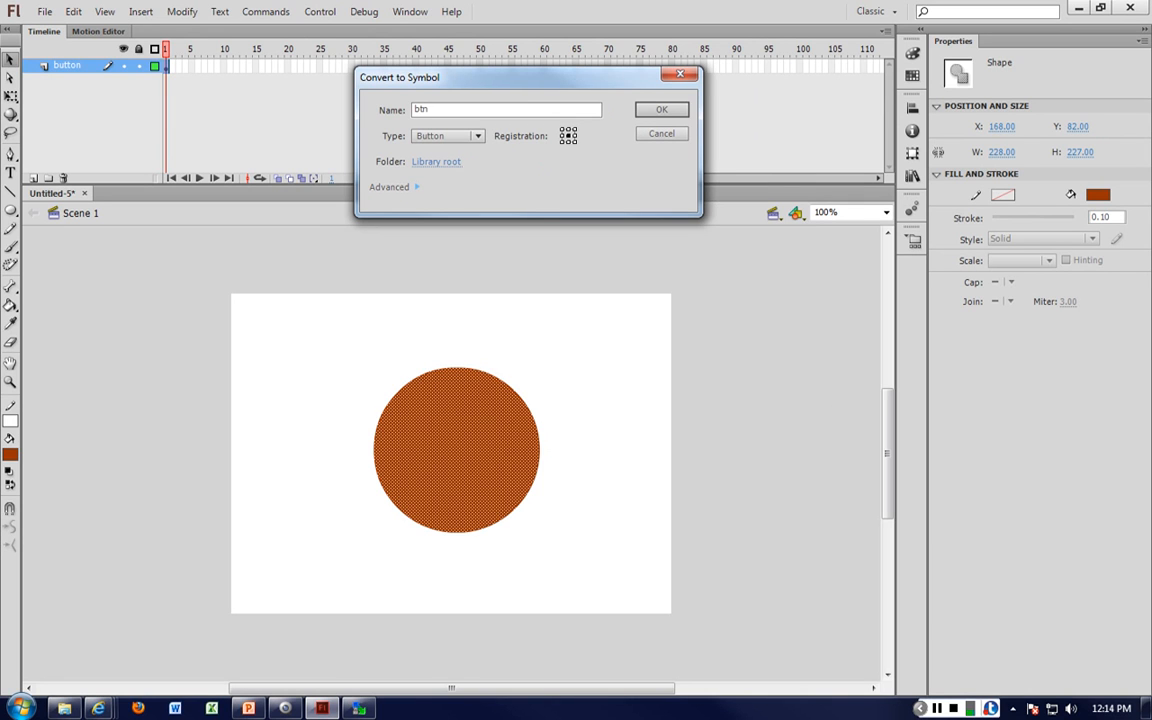
key(Return)
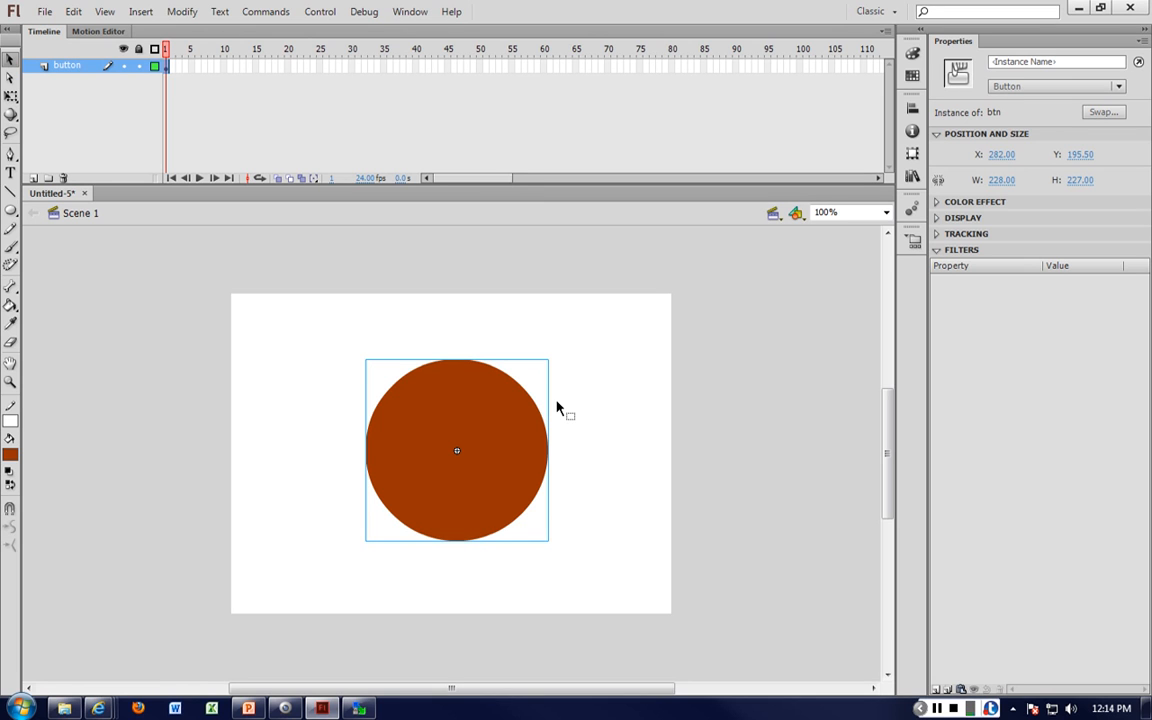
Open the btn symbol for editing and test the movie with only the Up state defined
double_click(466, 422)
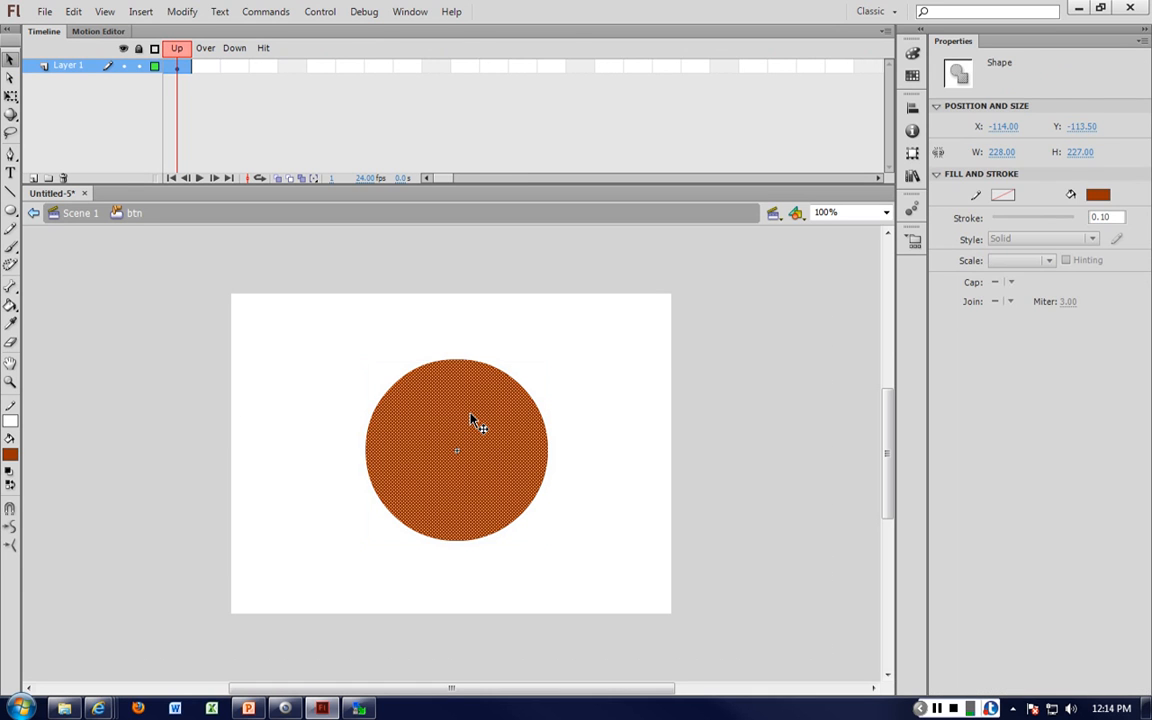
click(638, 416)
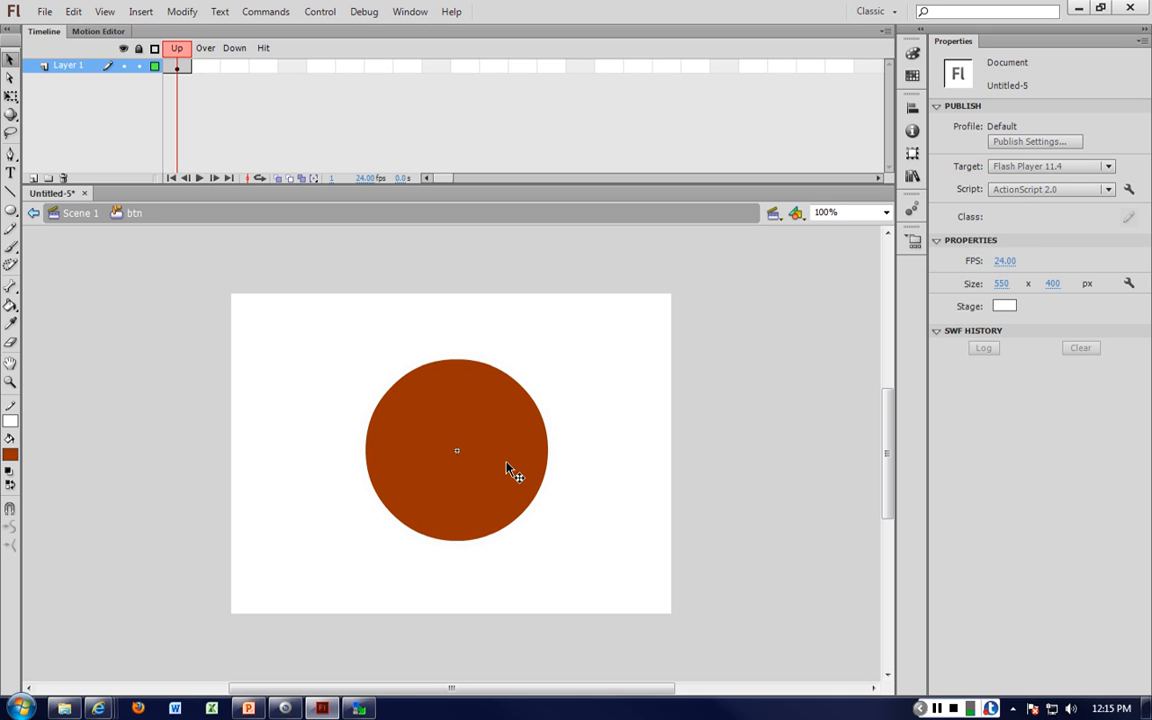
drag(198, 66, 216, 66)
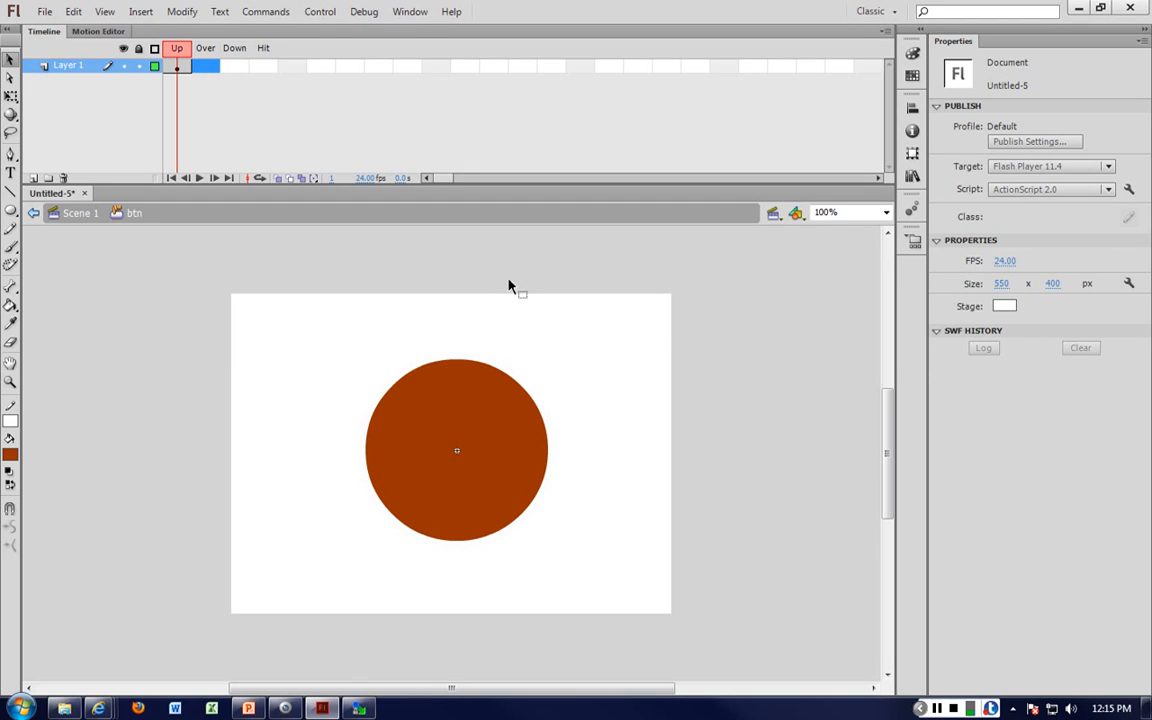
click(560, 333)
key(ctrl+Return)
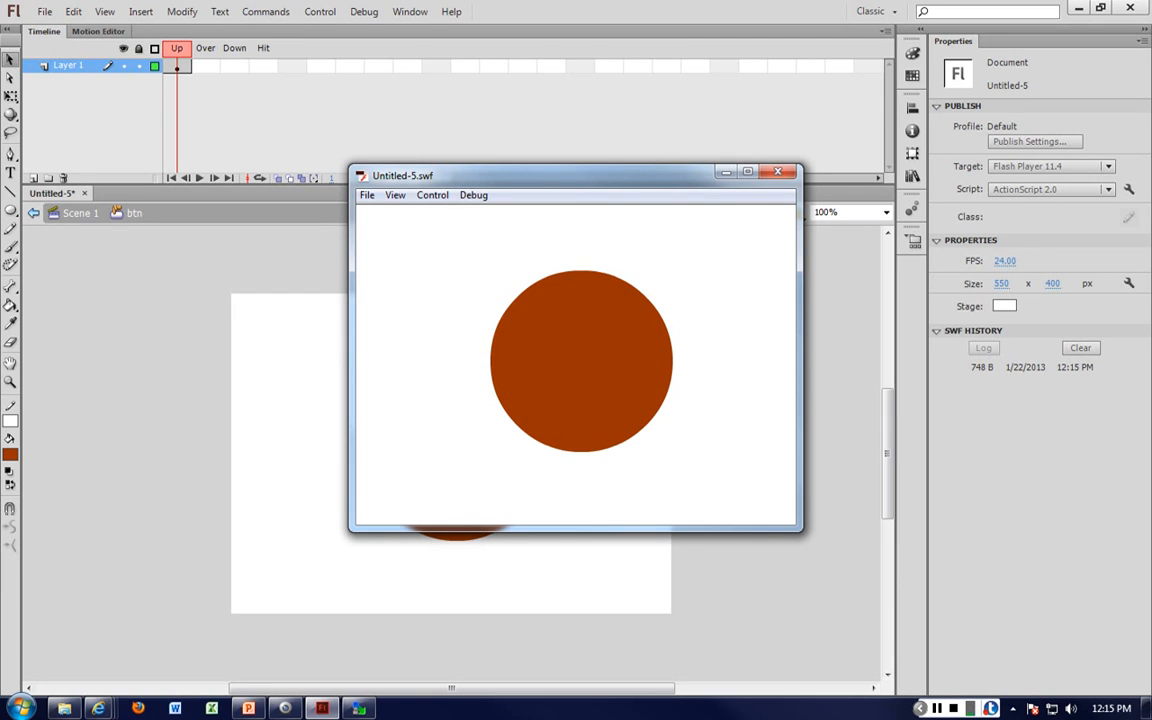
click(777, 172)
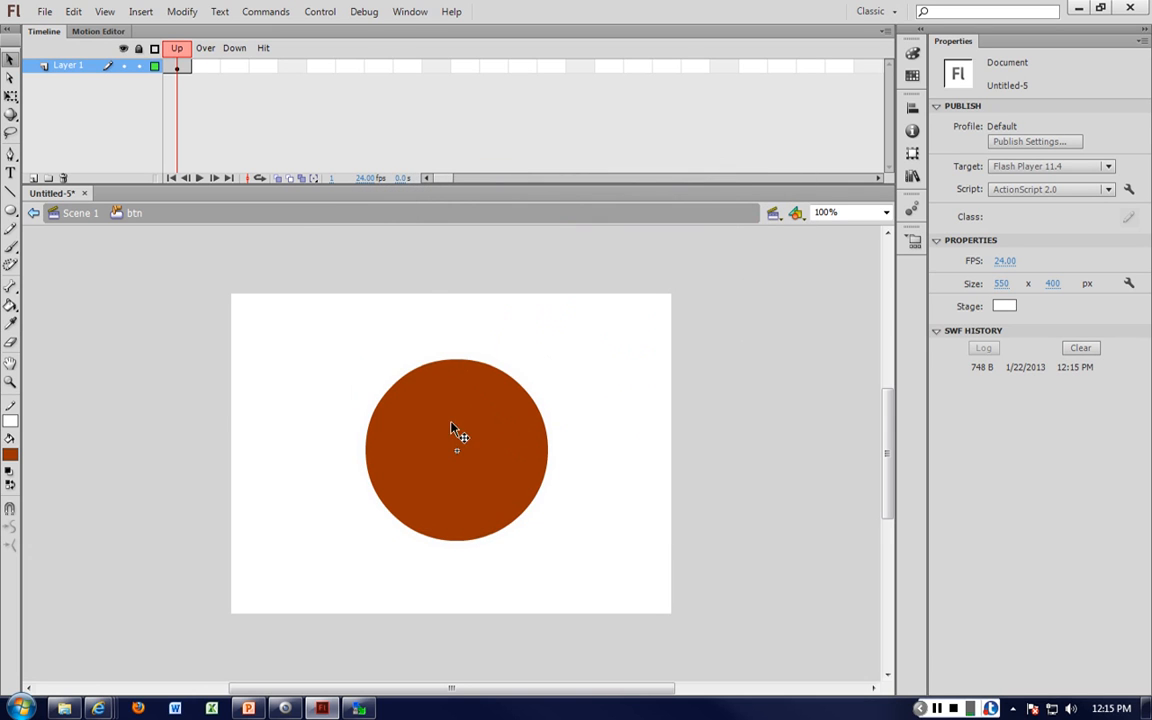
Insert a keyframe in the button's Over state and change its circle's fill to golden yellow
click(205, 68)
right_click(207, 72)
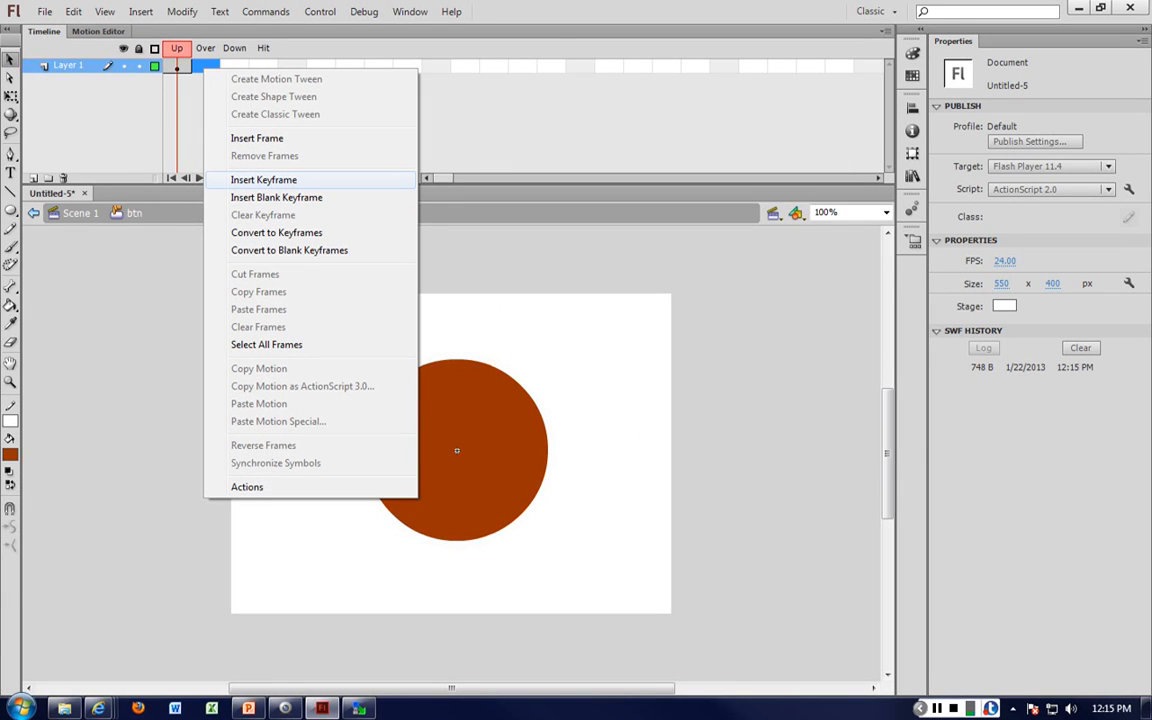
click(264, 180)
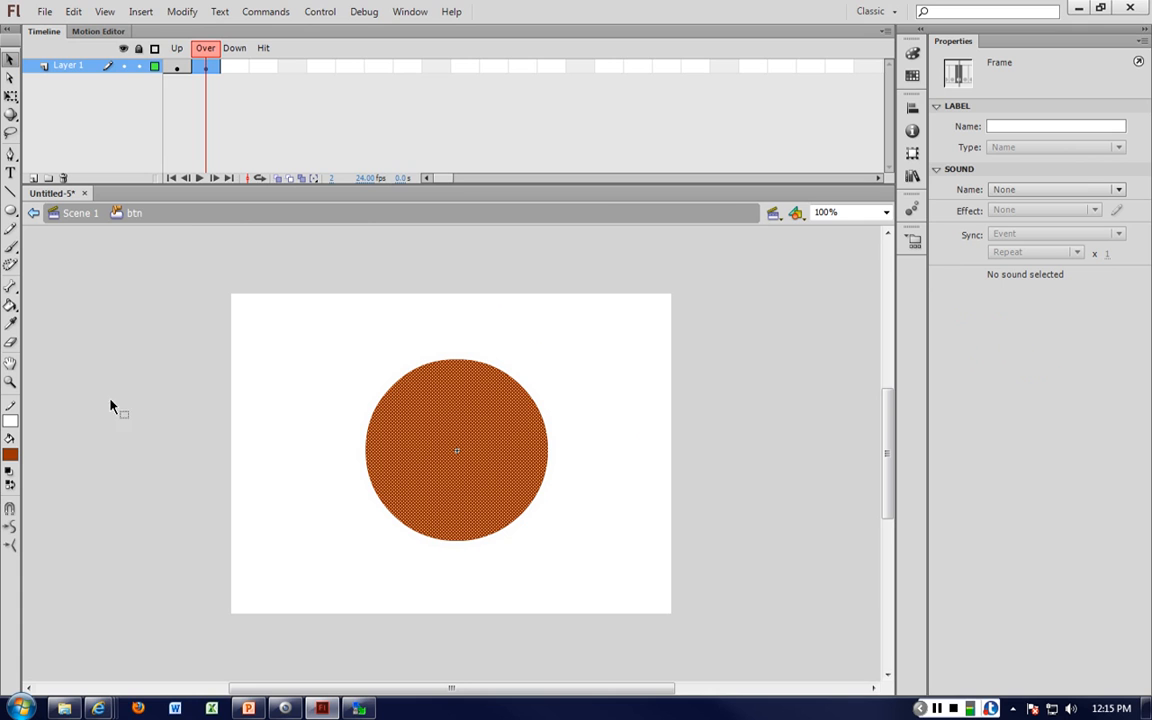
click(10, 454)
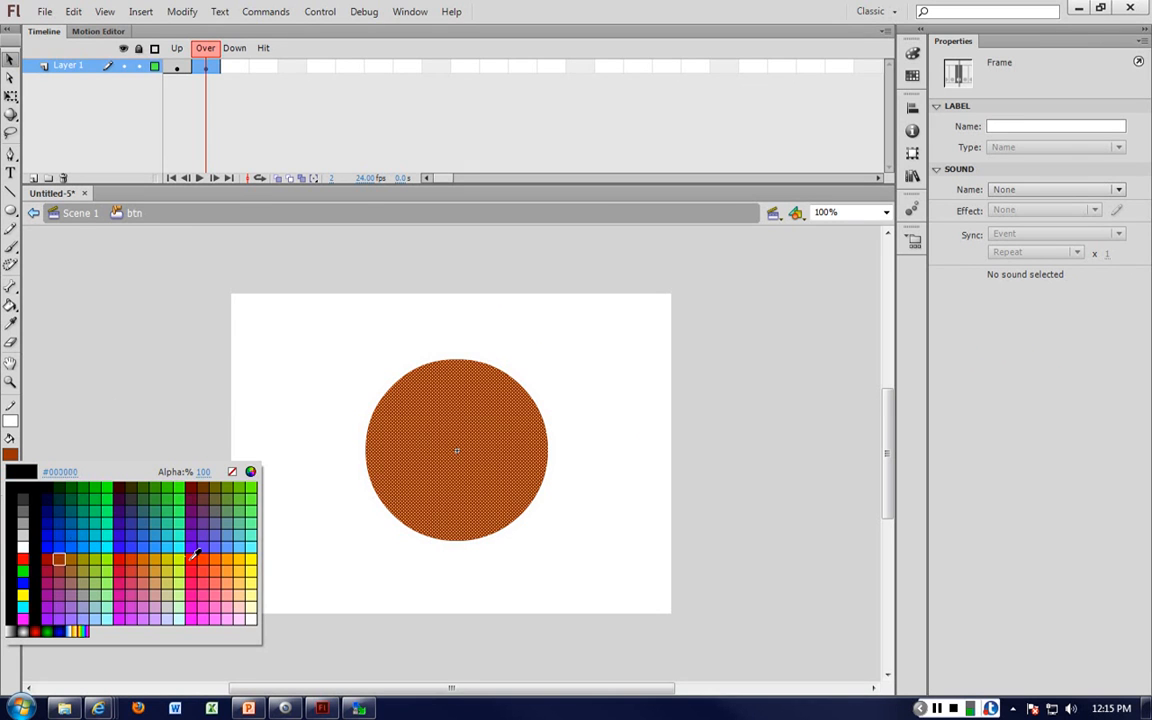
click(241, 564)
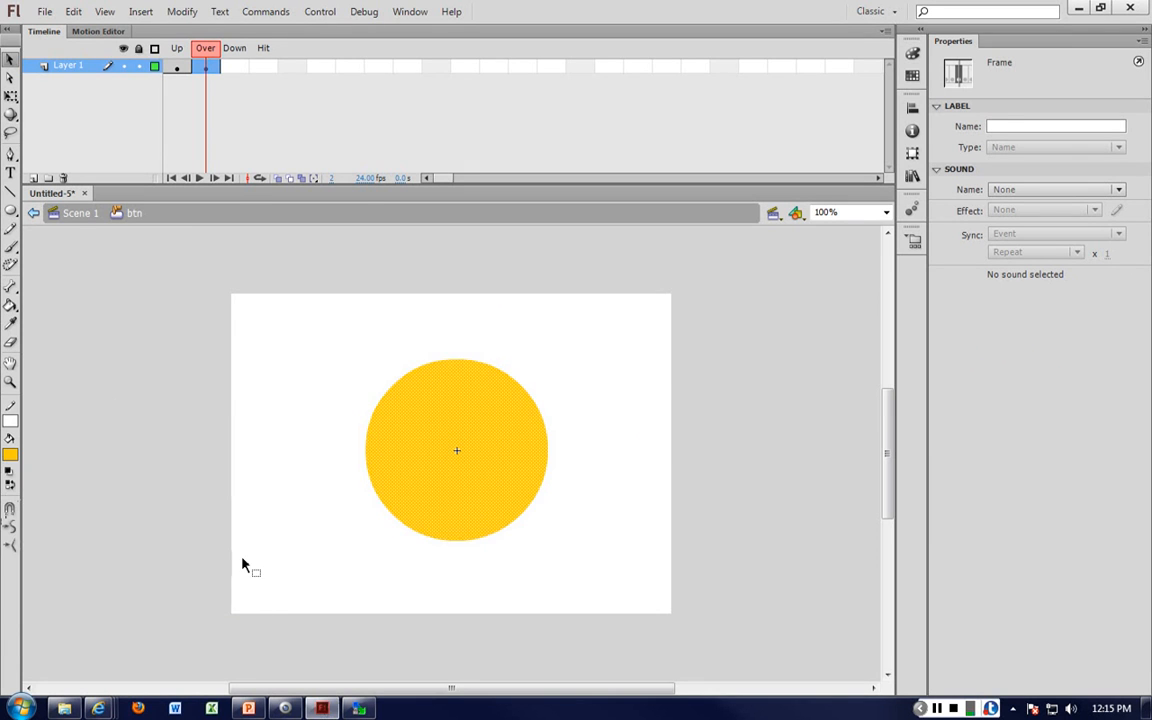
Add a keyframe to the button's Down state and change its circle's fill to green
click(234, 70)
right_click(234, 70)
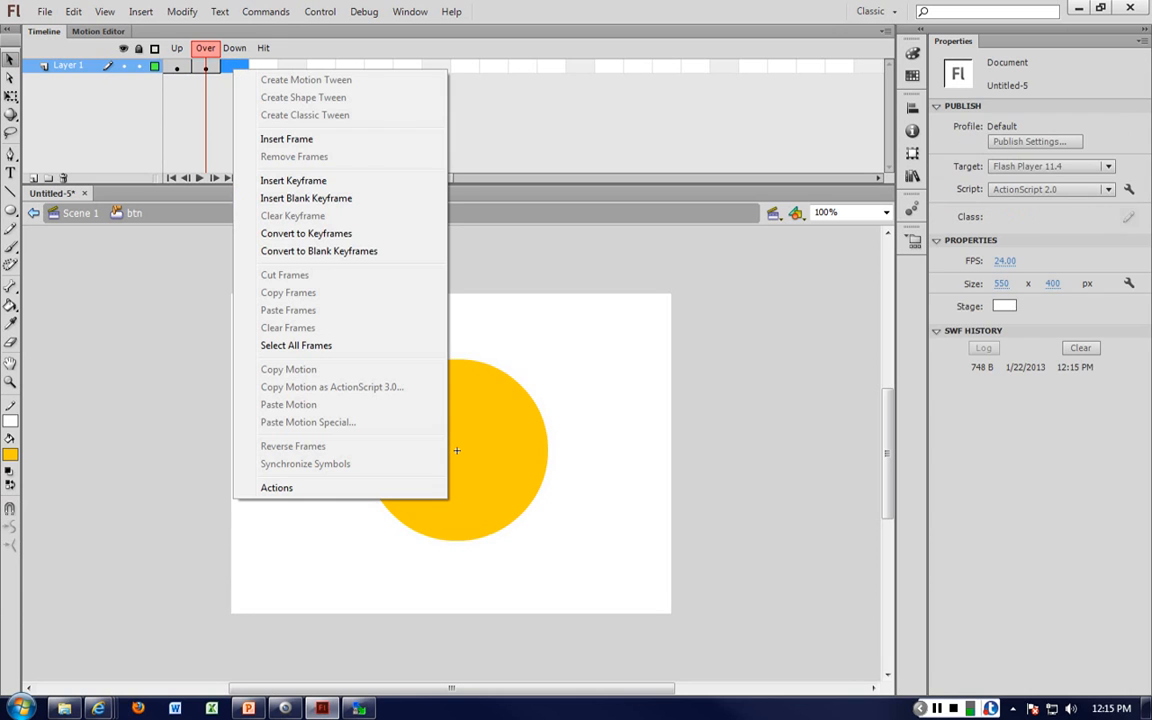
click(262, 233)
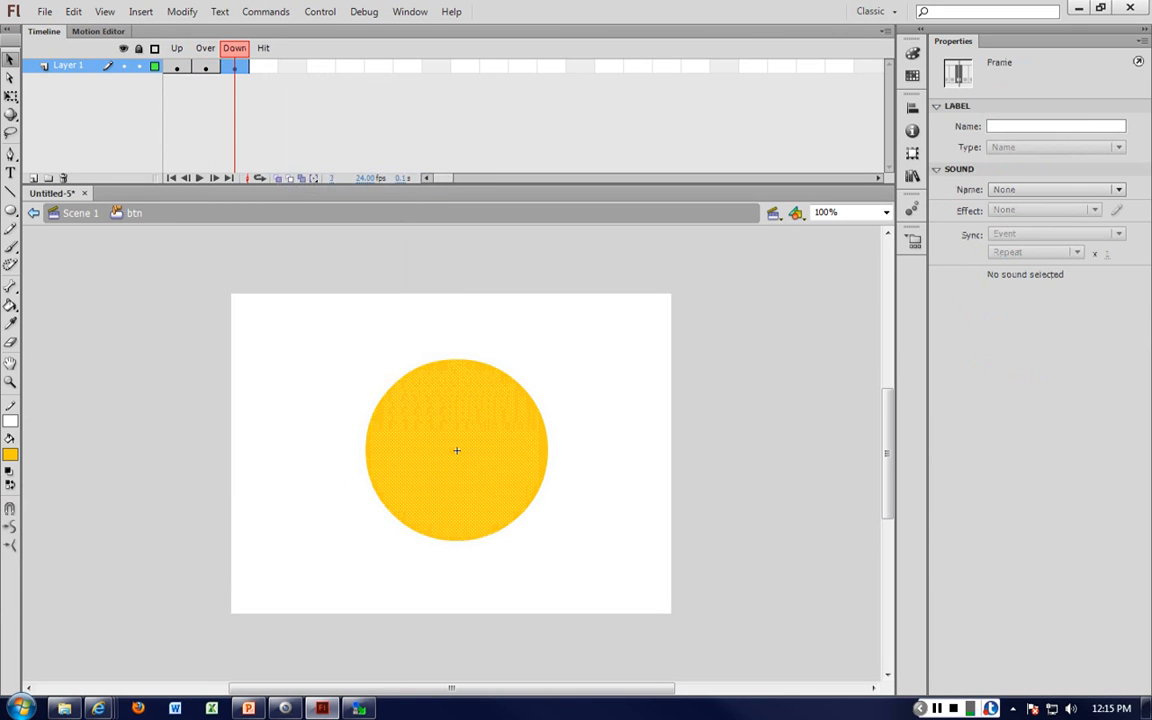
click(11, 453)
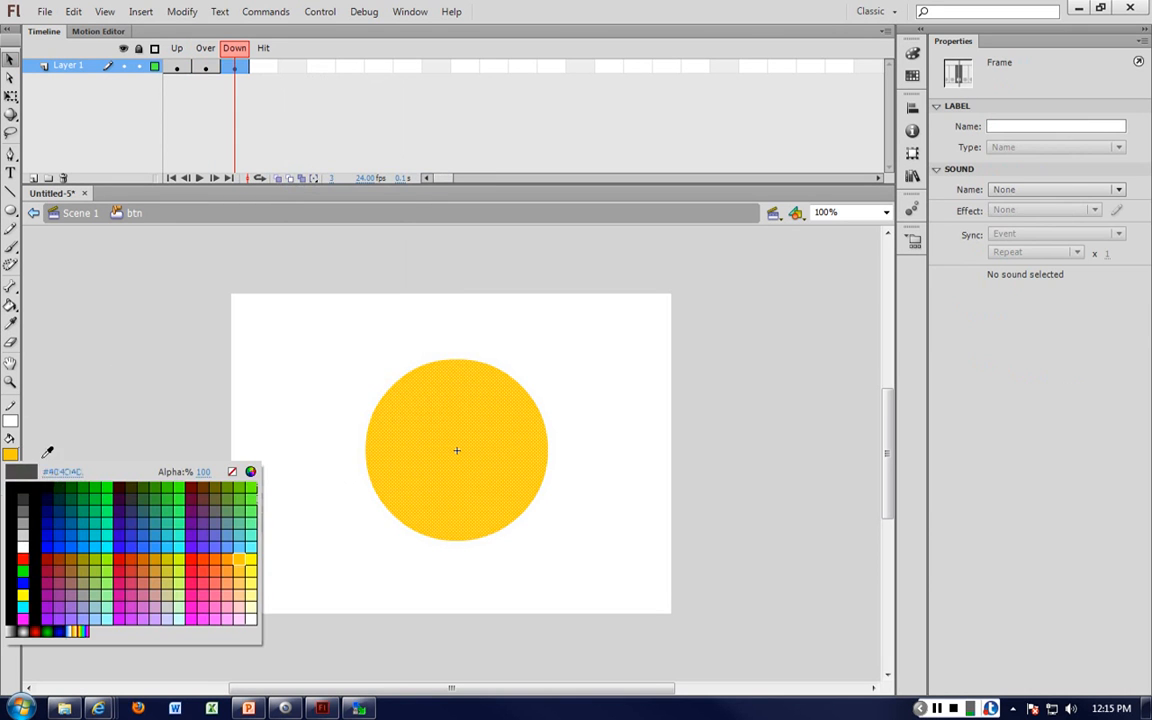
click(190, 488)
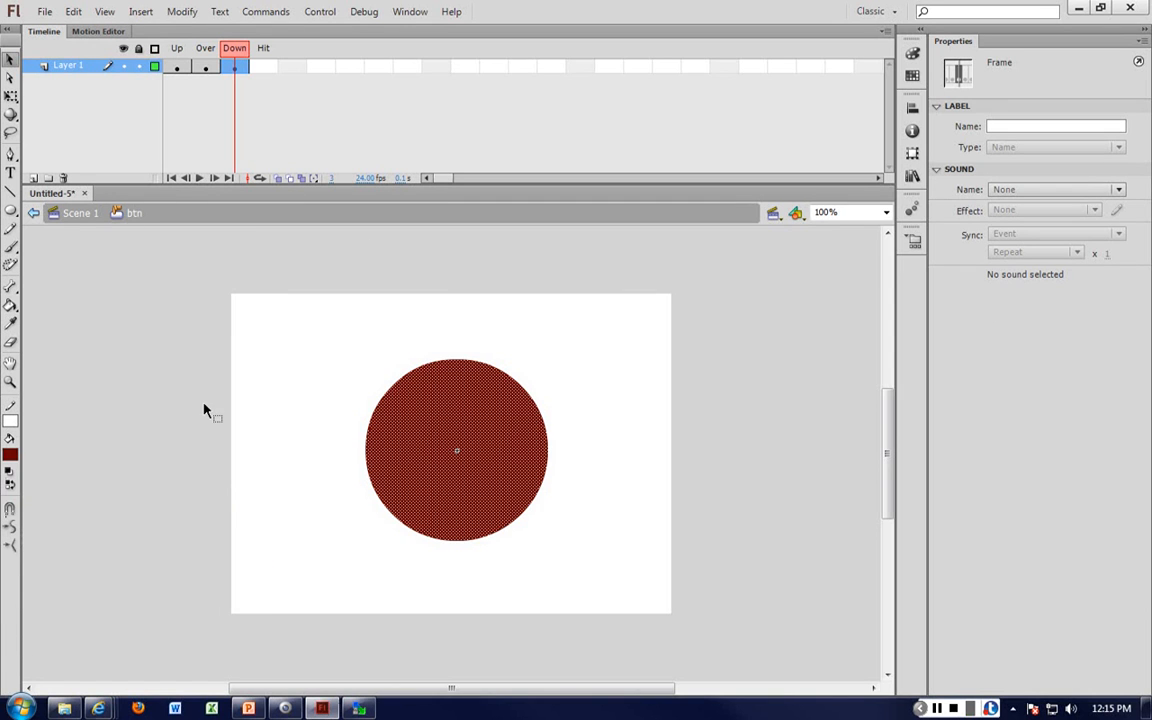
click(10, 454)
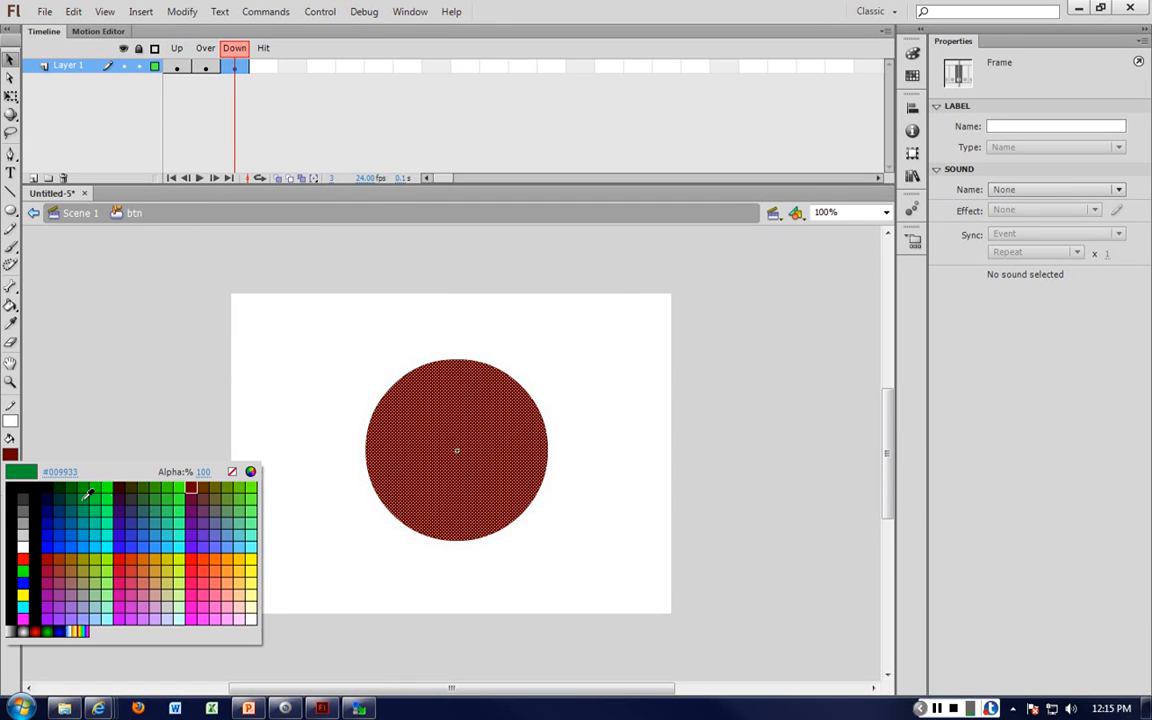
click(107, 502)
Insert a keyframe in the button's Hit state, keeping the green circle as its shape
right_click(262, 66)
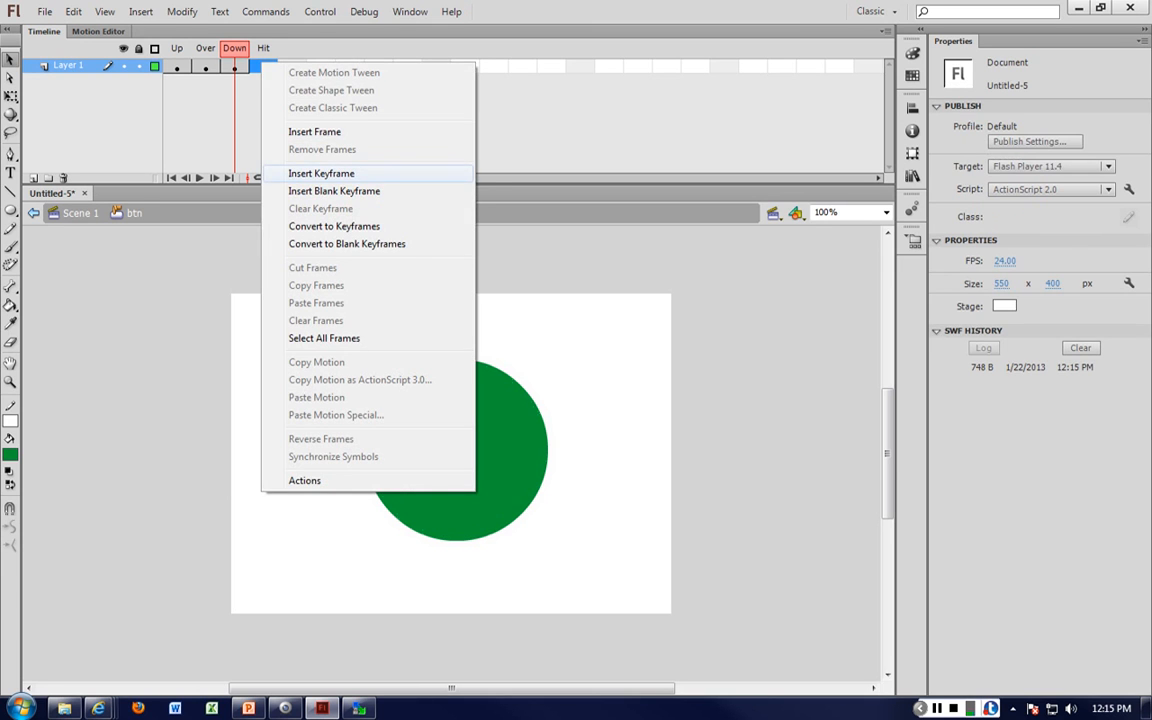
click(321, 173)
click(548, 404)
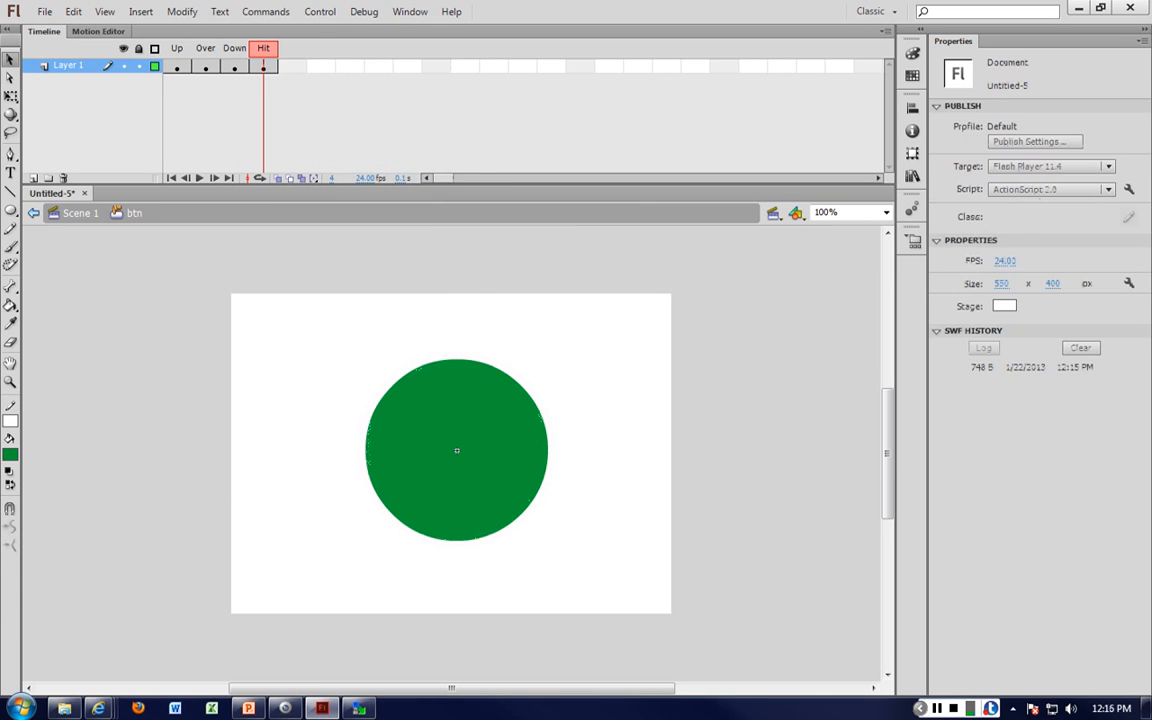
Compare the circle's appearance across the Up, Over, Down and Hit states of the button
click(176, 67)
click(205, 67)
click(234, 67)
click(260, 67)
click(178, 68)
click(205, 68)
click(234, 68)
click(264, 69)
click(175, 68)
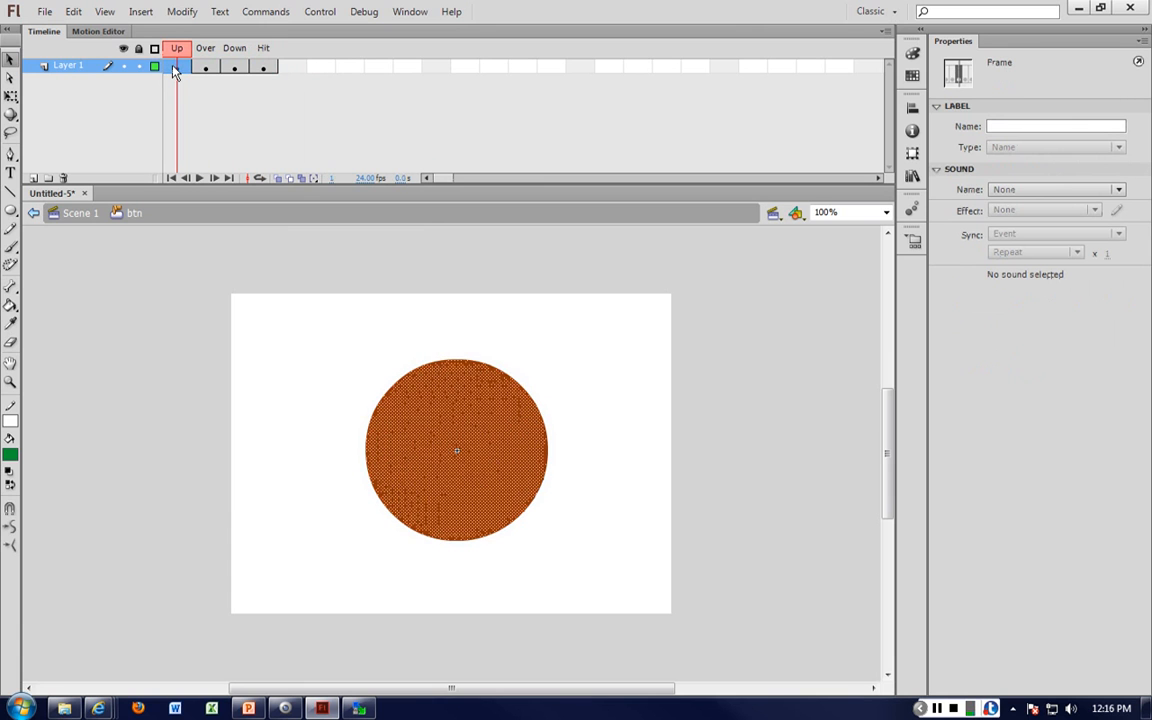
Test the movie to check the button's states, and return to Scene 1
key(ctrl+Return)
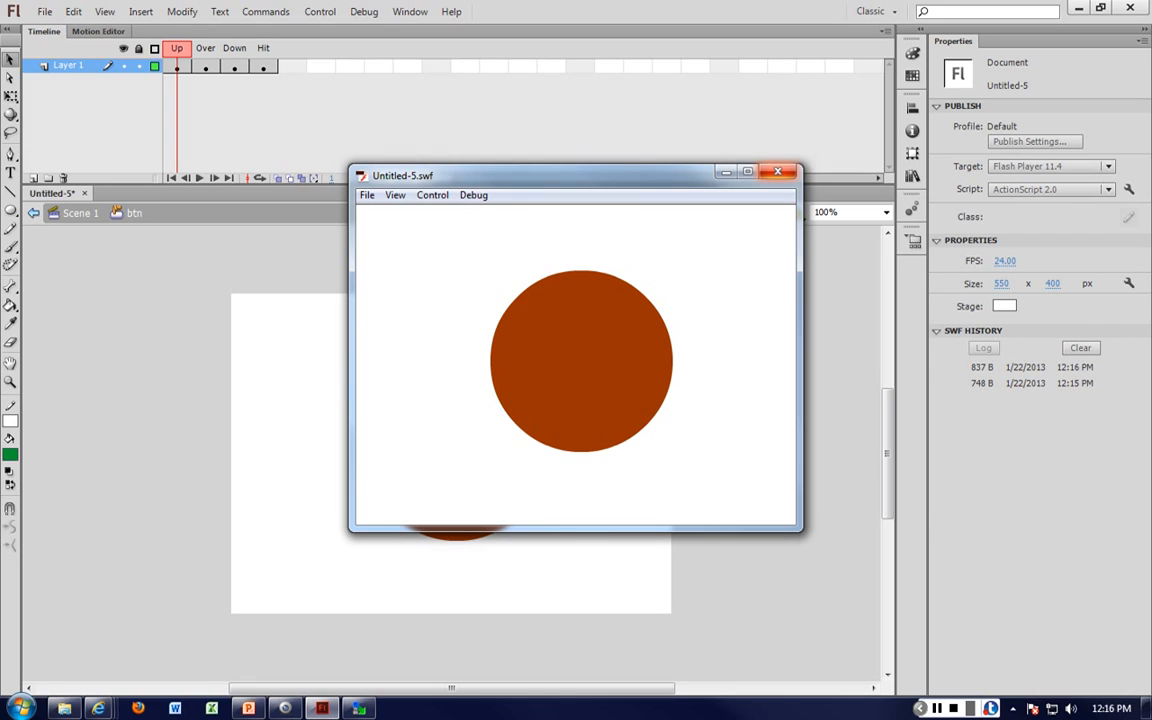
click(777, 171)
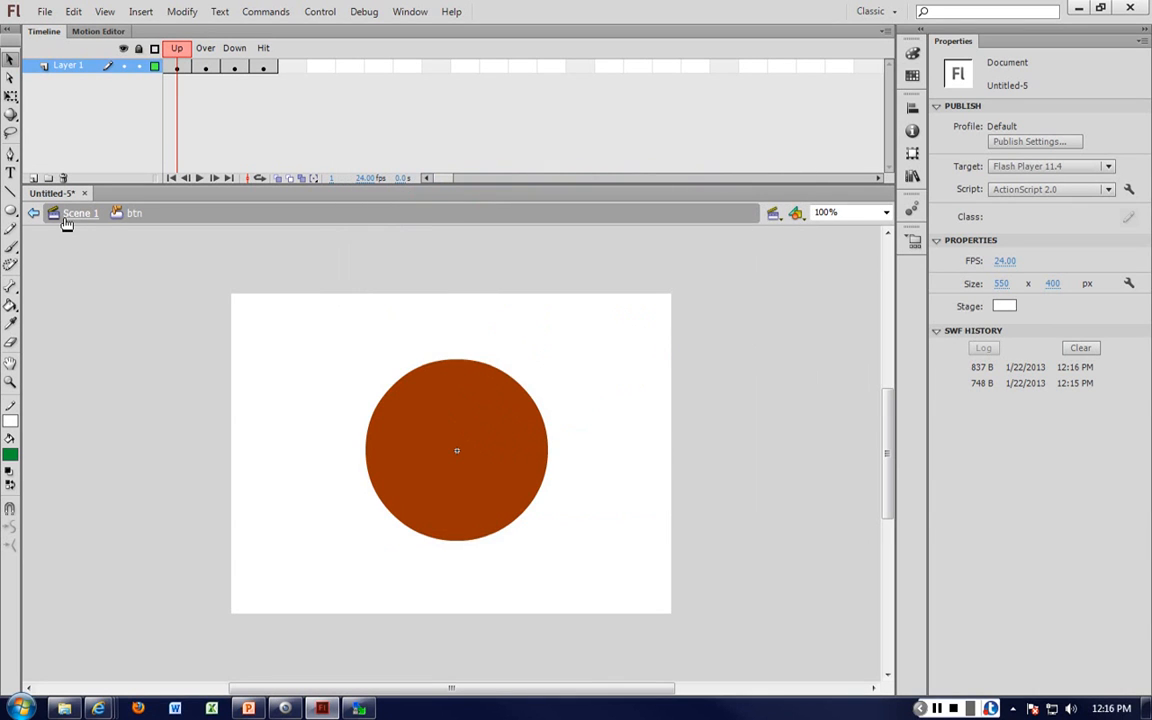
click(76, 215)
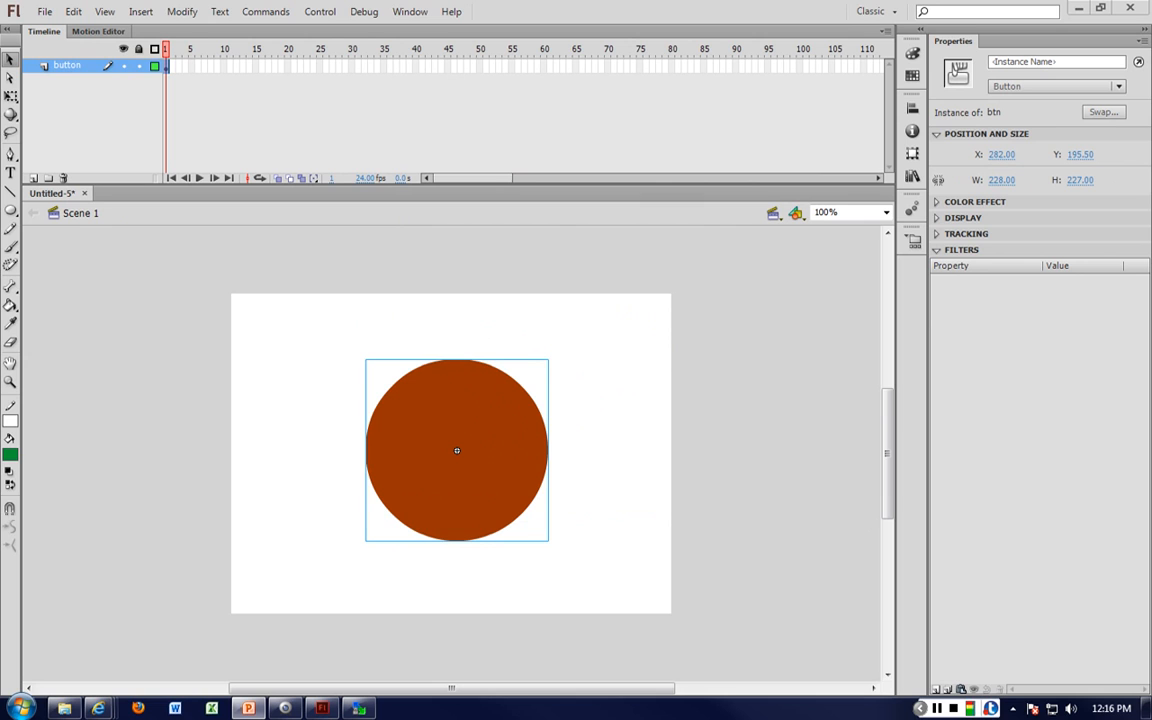
Open the circle button for editing and convert its Over state artwork to a Movie Clip symbol
double_click(503, 432)
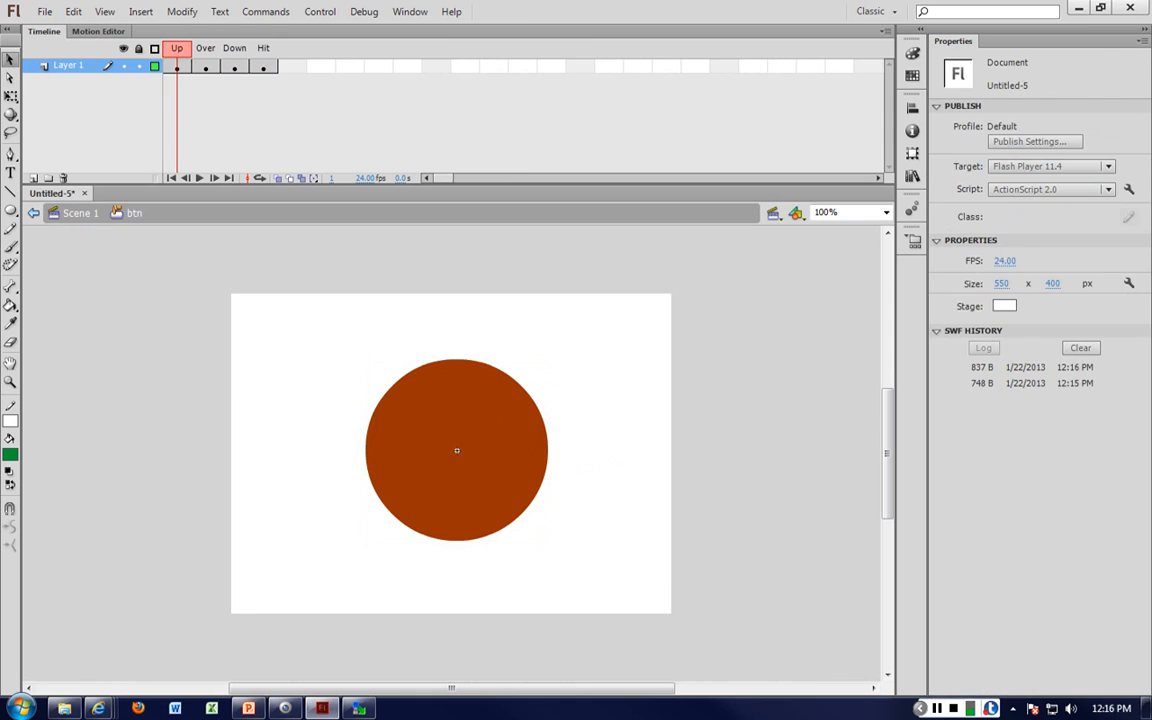
click(205, 66)
right_click(519, 434)
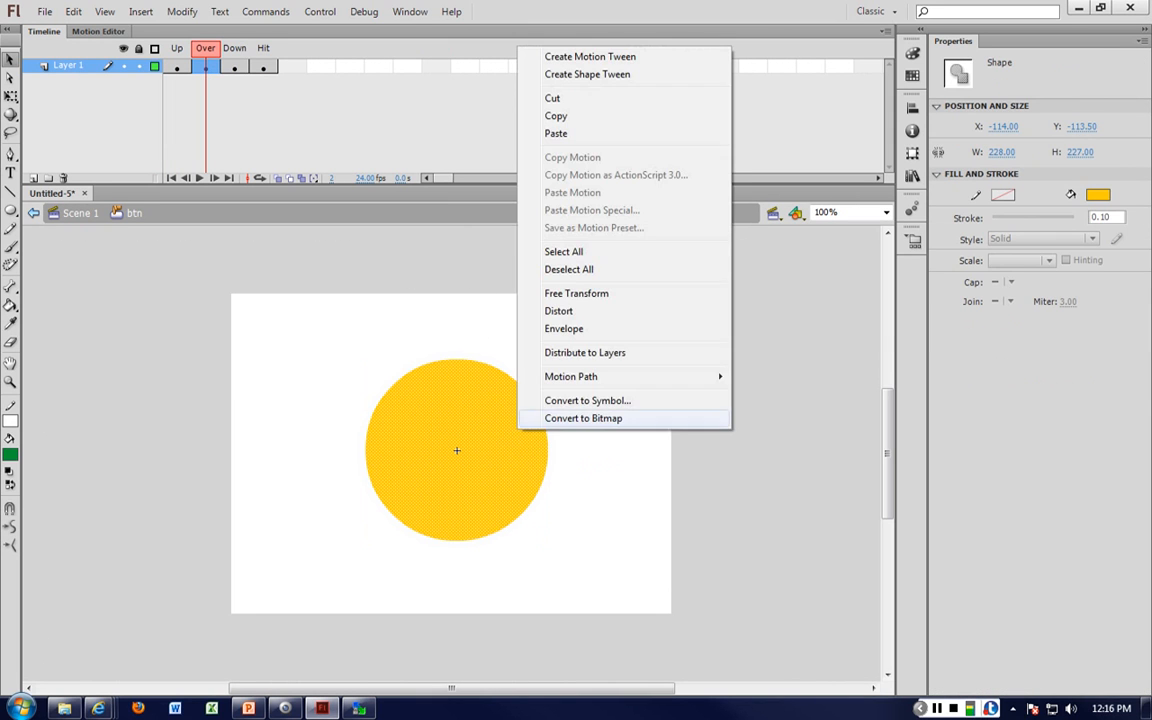
click(587, 400)
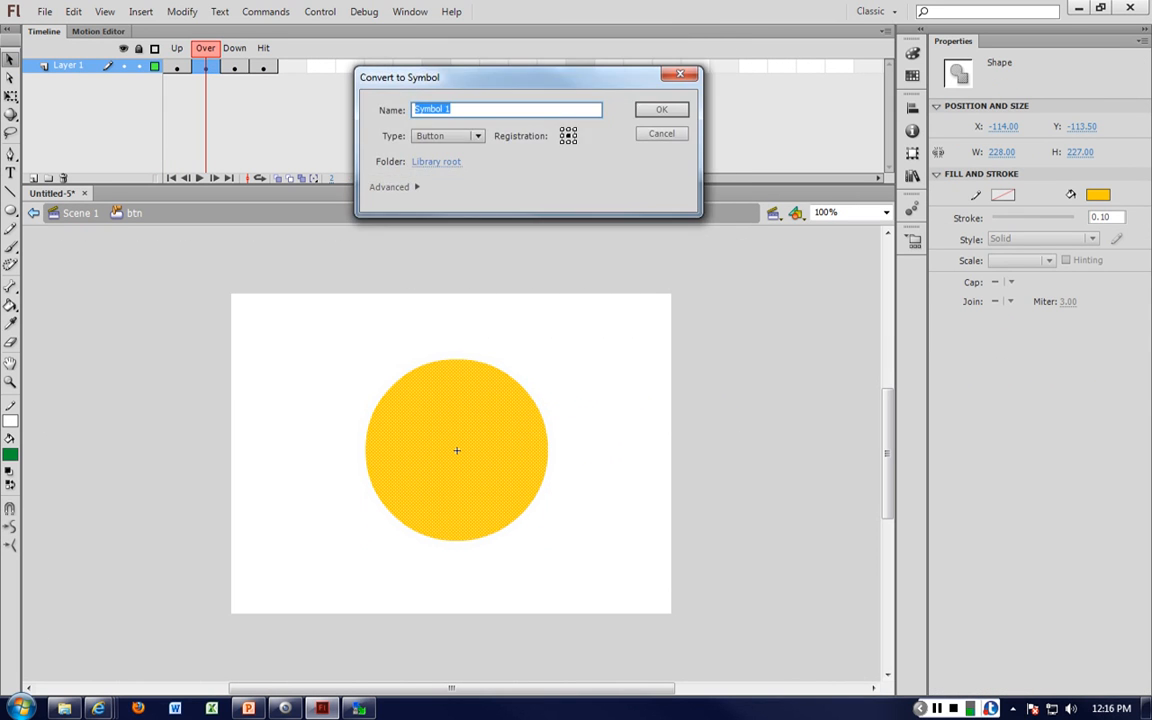
click(448, 136)
click(452, 153)
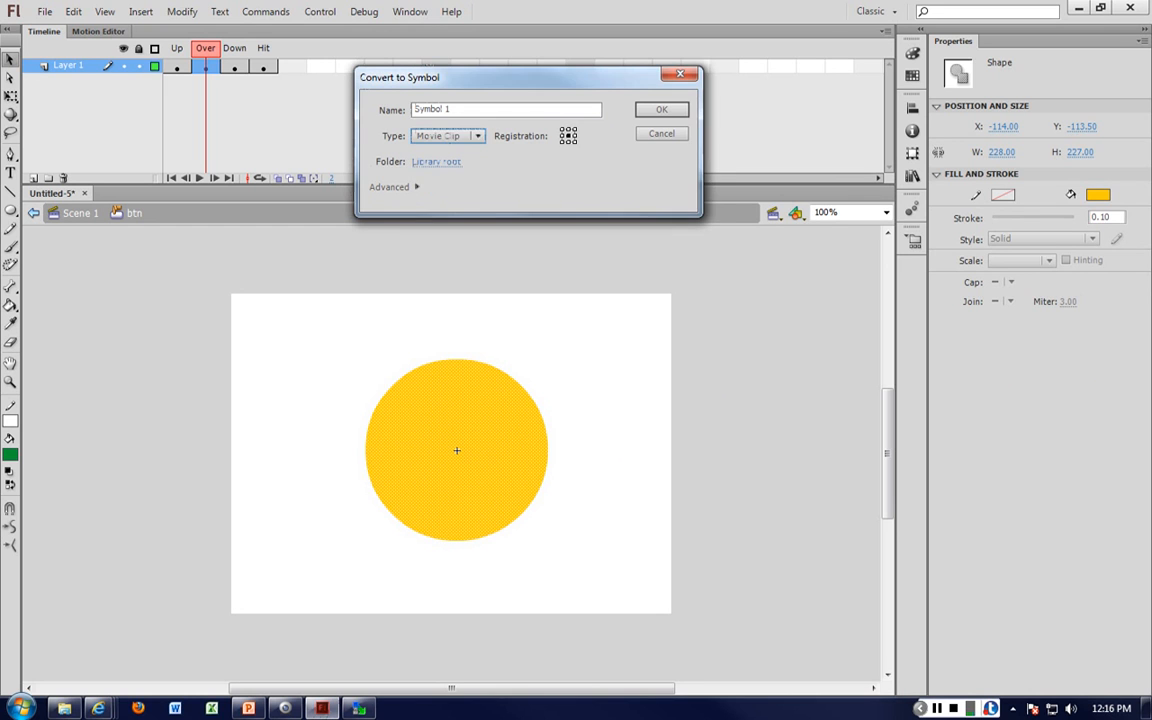
click(661, 109)
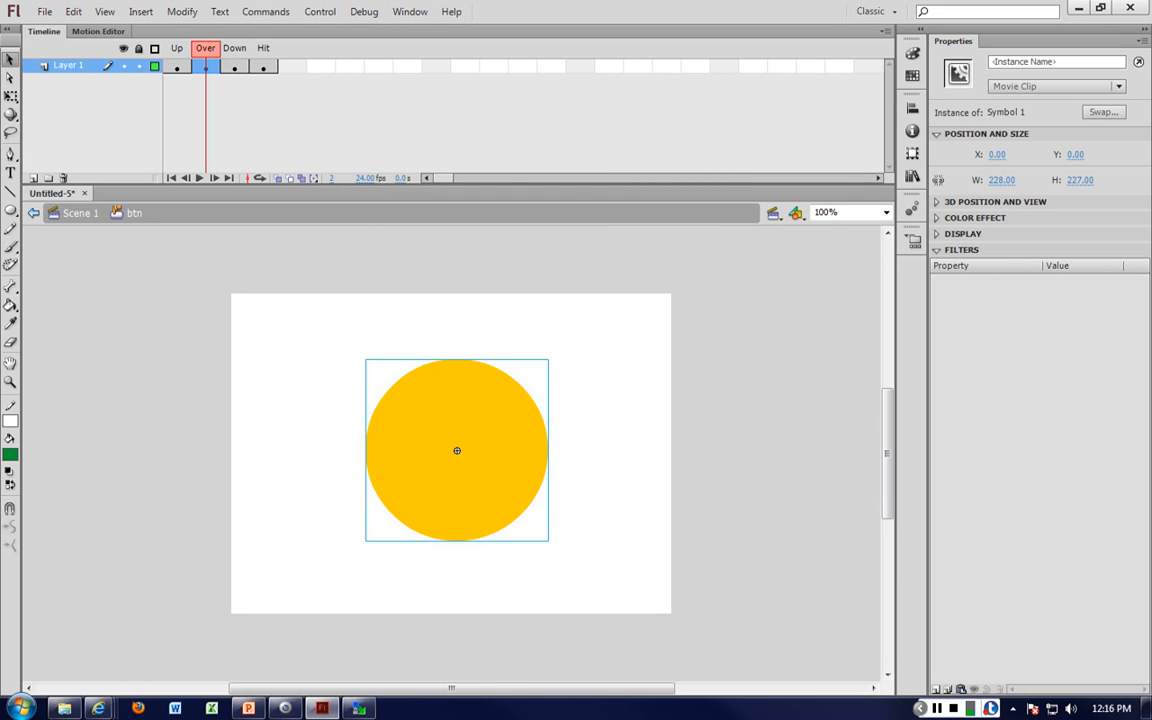
Inside the Over state's movie clip, extend the circle to frame 20 and create a motion tween, accepting its conversion to a symbol
double_click(481, 427)
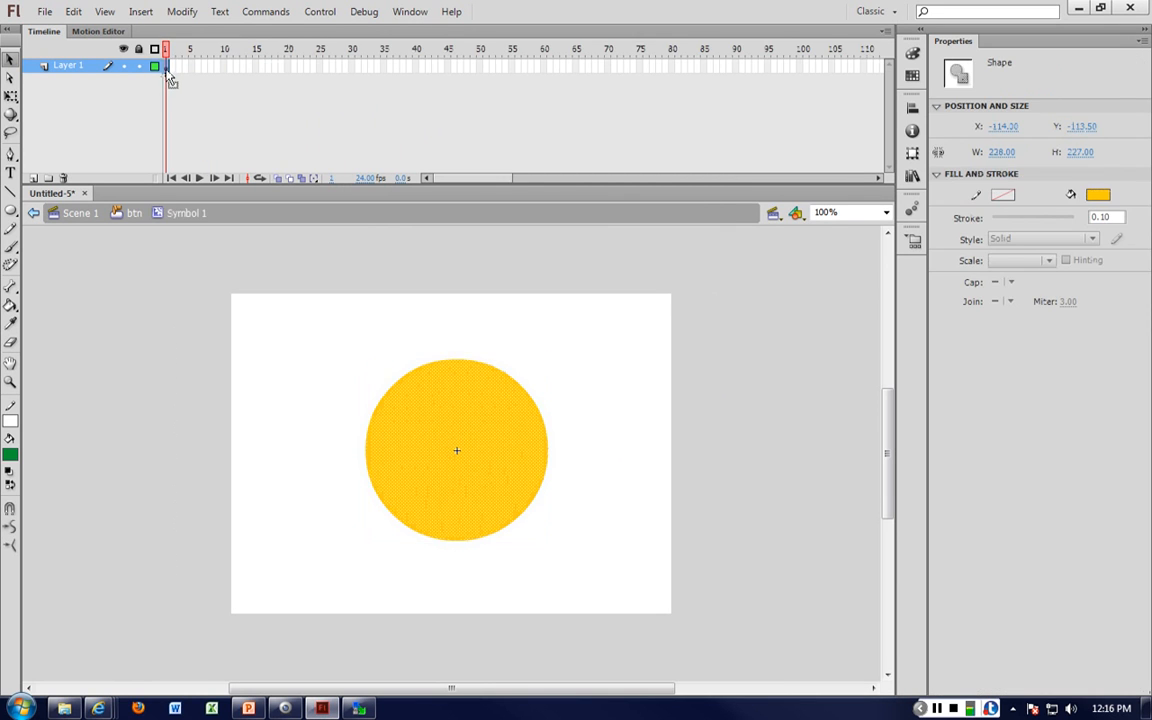
drag(296, 63, 289, 64)
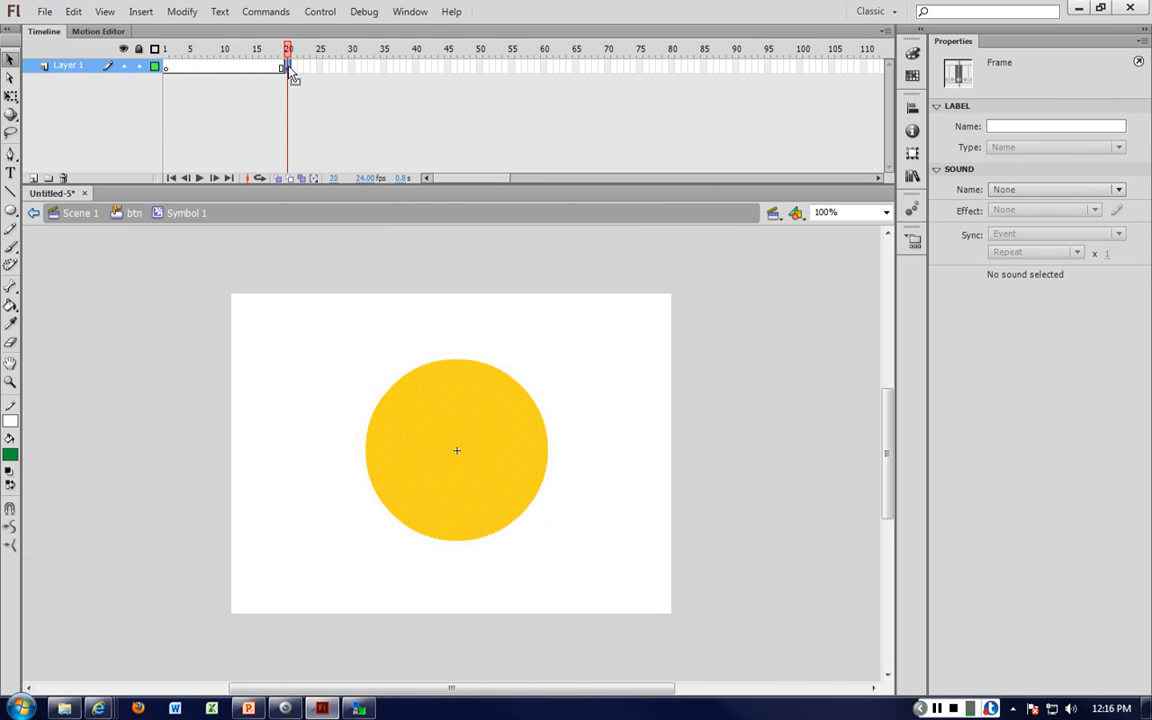
key(ctrl+z)
right_click(289, 65)
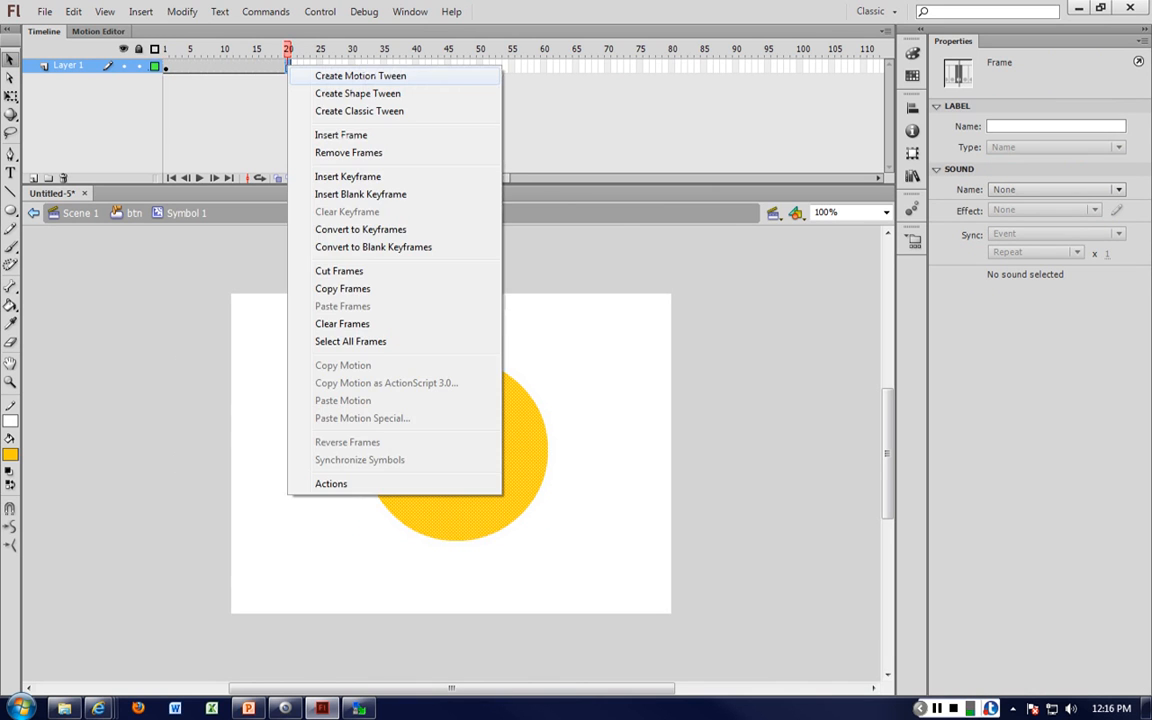
click(360, 76)
click(656, 383)
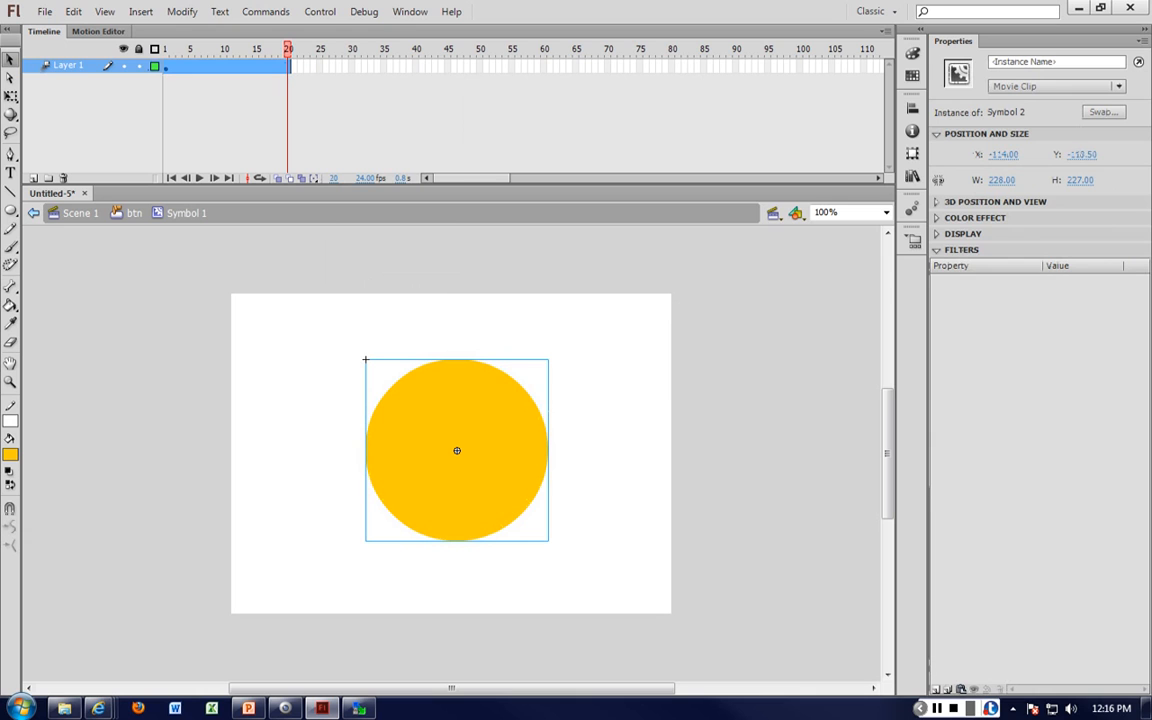
Apply a Tint color effect to the circle at frame 20 with 69% tint, Red 87, Green 14 and Blue 255
click(974, 218)
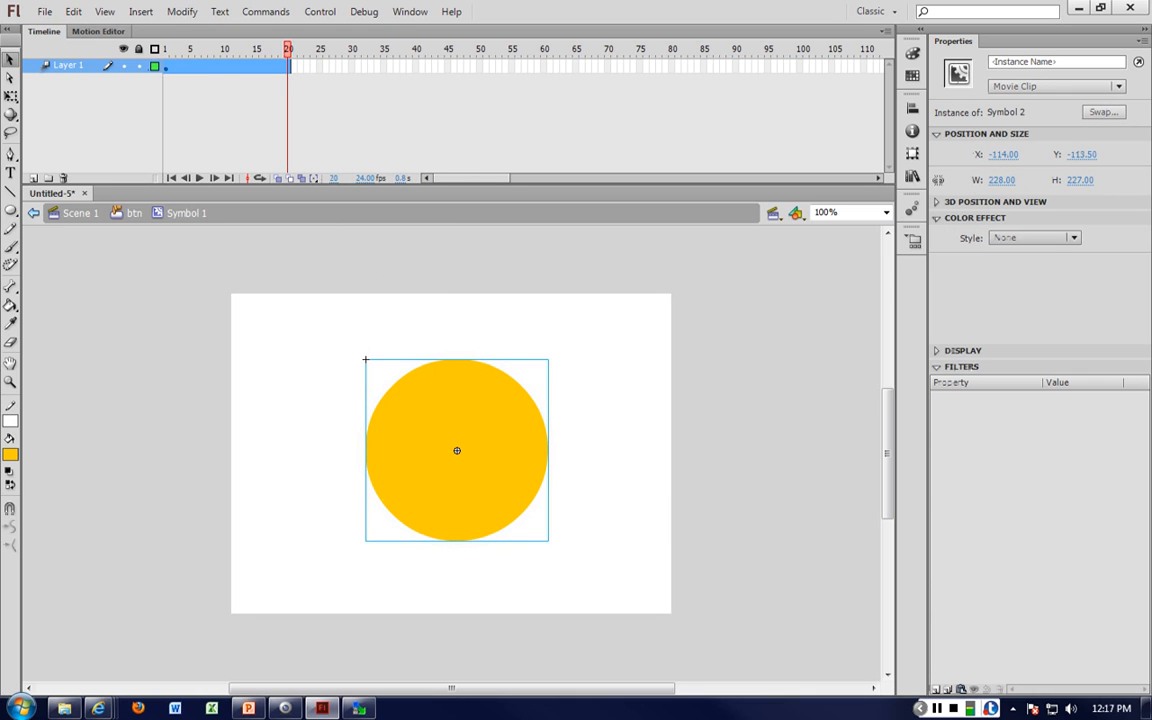
click(1033, 237)
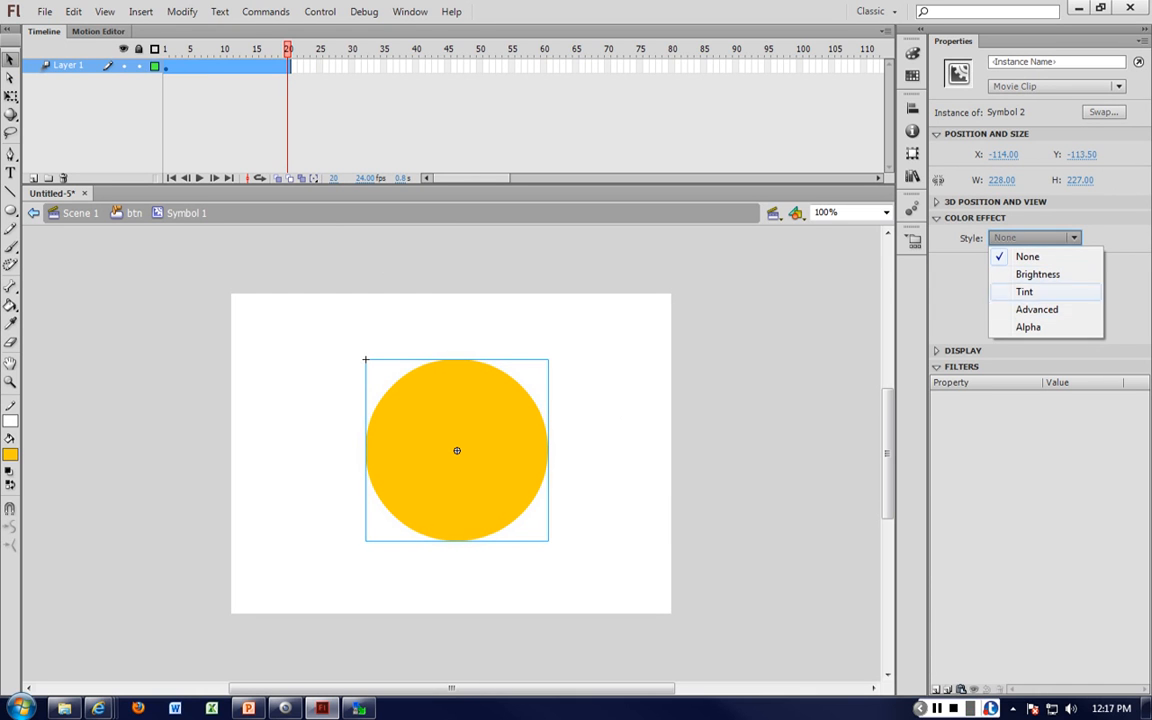
click(1024, 291)
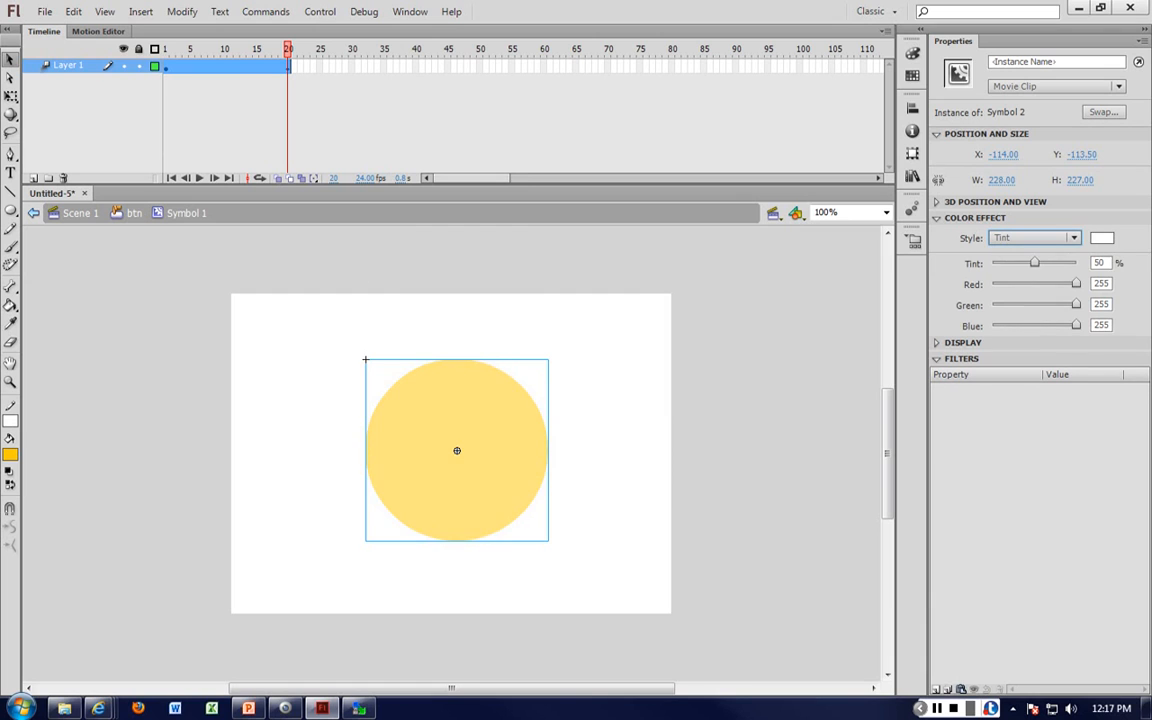
drag(1013, 262, 997, 304)
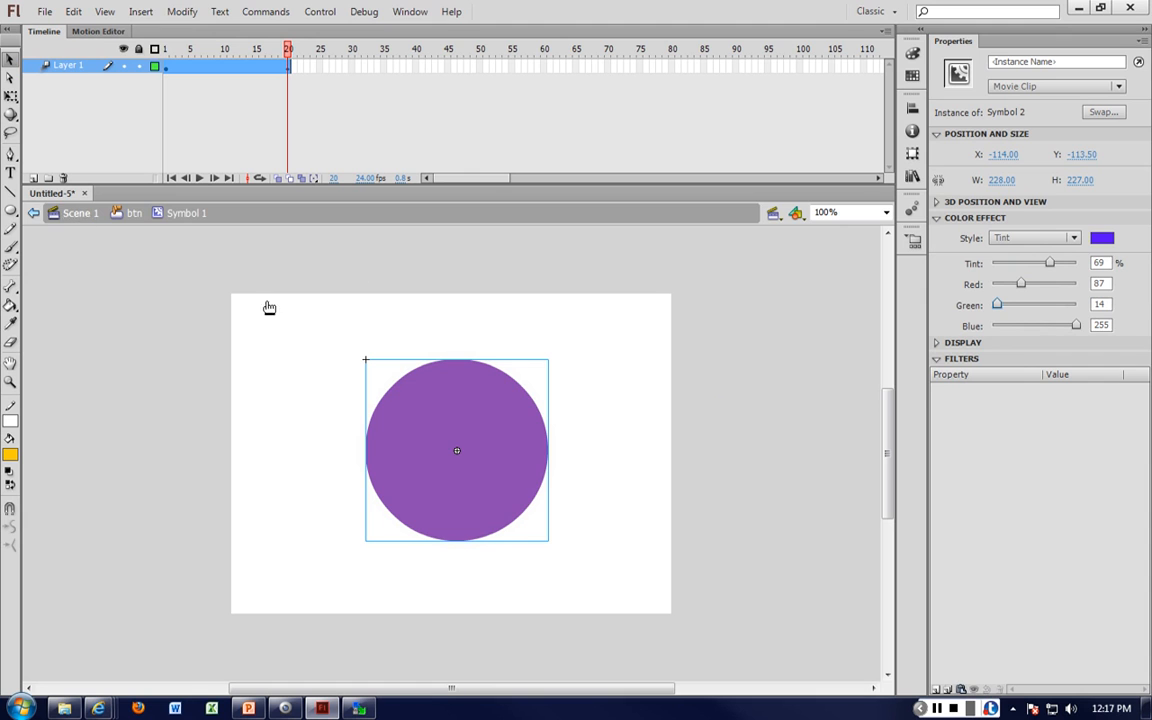
Return to Scene 1 and test the movie to check the animated Over state
click(80, 213)
click(303, 316)
key(ctrl+Return)
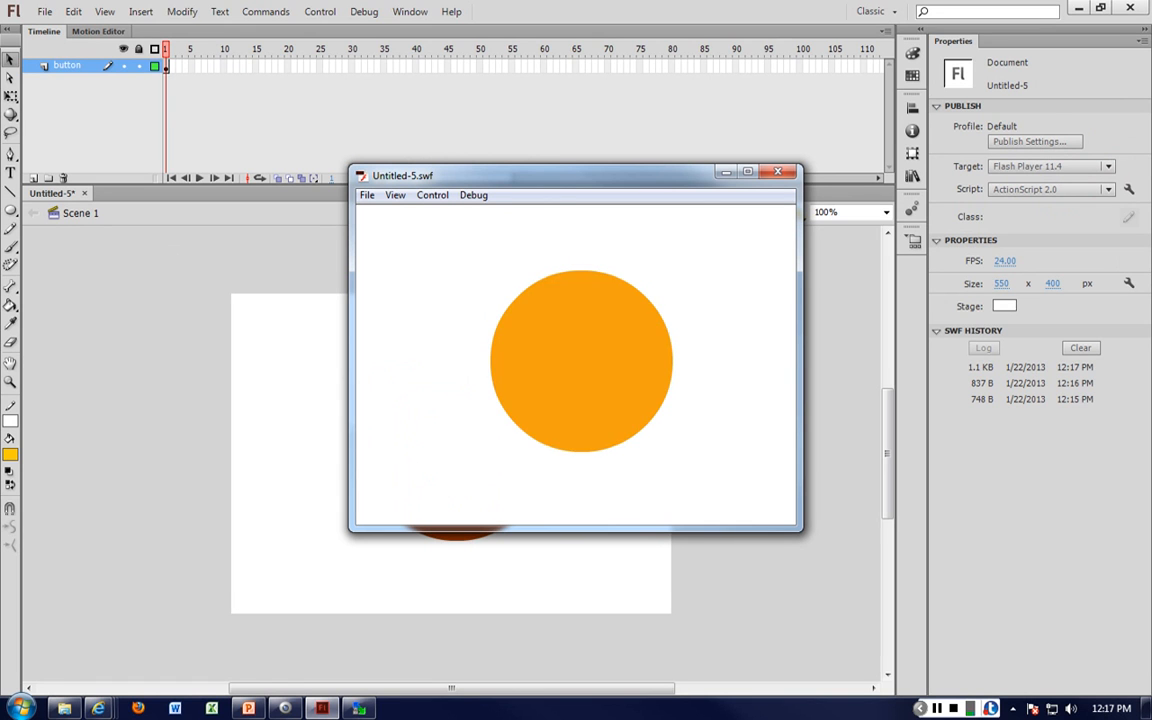
click(777, 171)
Try shifting the circle to the right inside the Over state's movie clip, and test the movie
click(465, 455)
double_click(465, 455)
click(205, 68)
double_click(470, 400)
drag(466, 447, 563, 446)
click(556, 335)
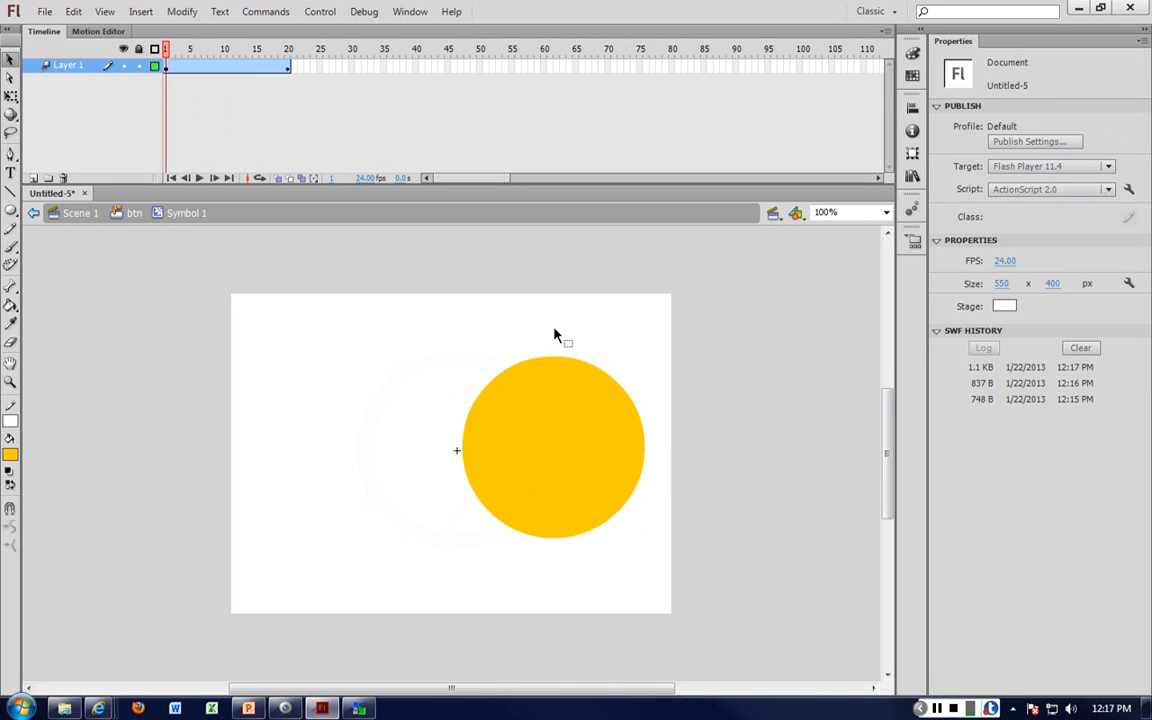
key(ctrl+Return)
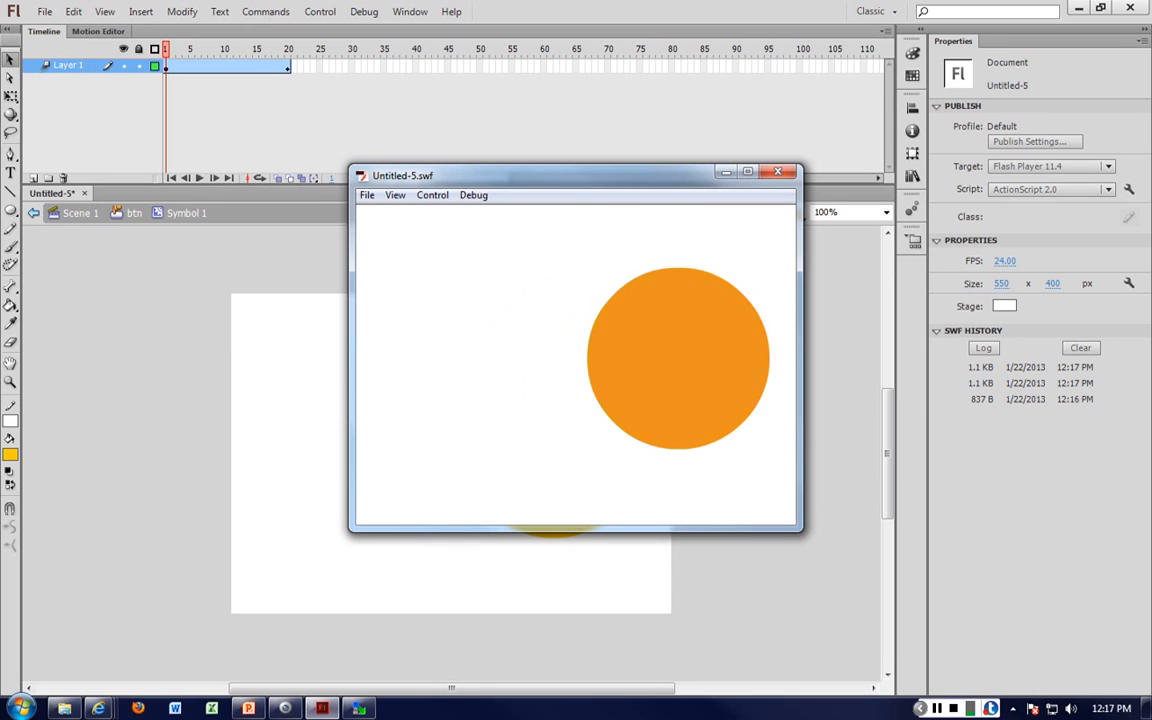
click(778, 171)
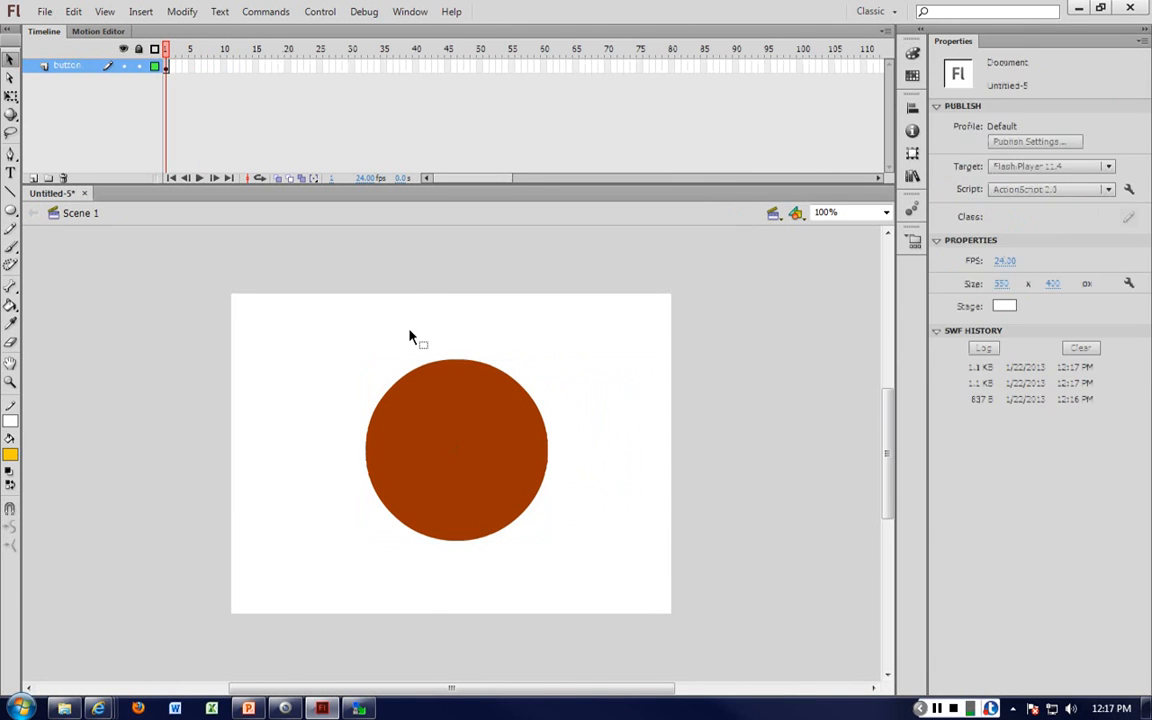
Undo the shift of the Over state's circle and test the movie again
key(ctrl+z)
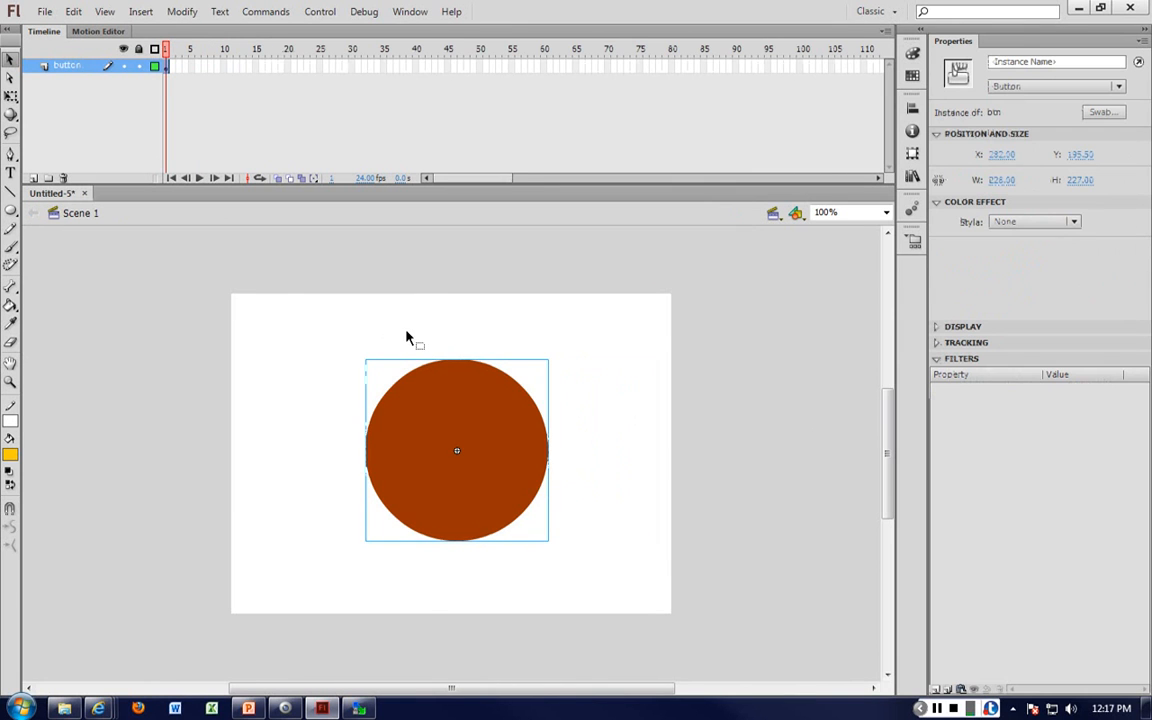
key(ctrl+Return)
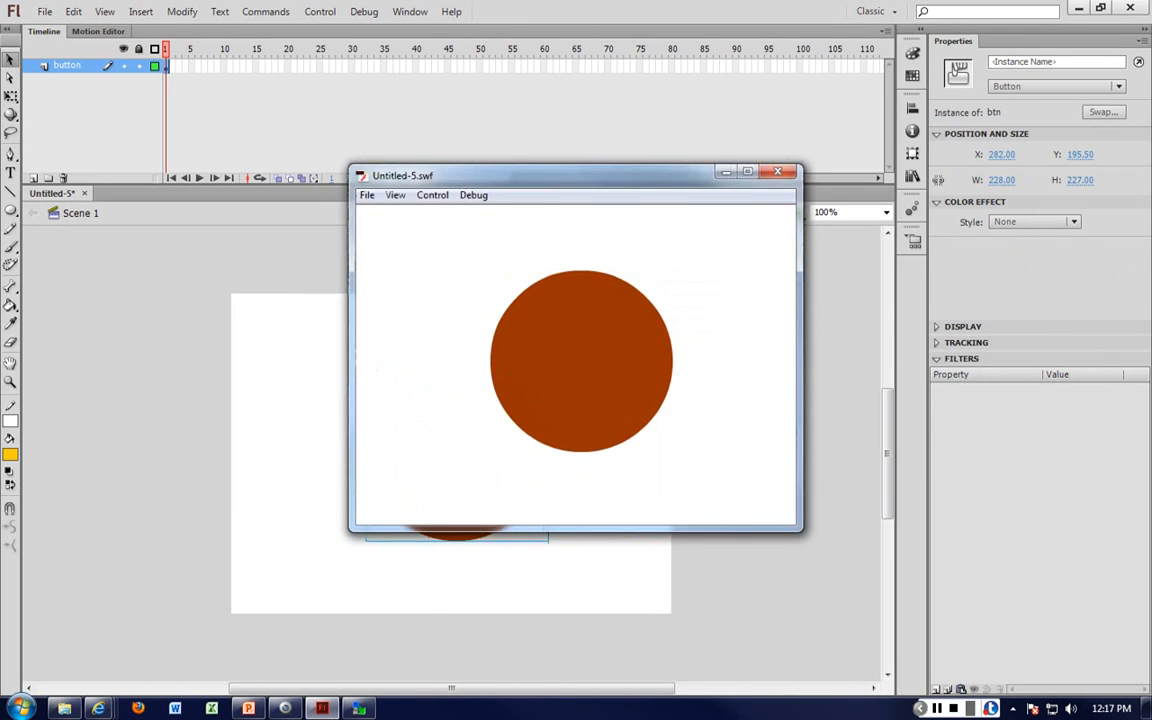
click(777, 171)
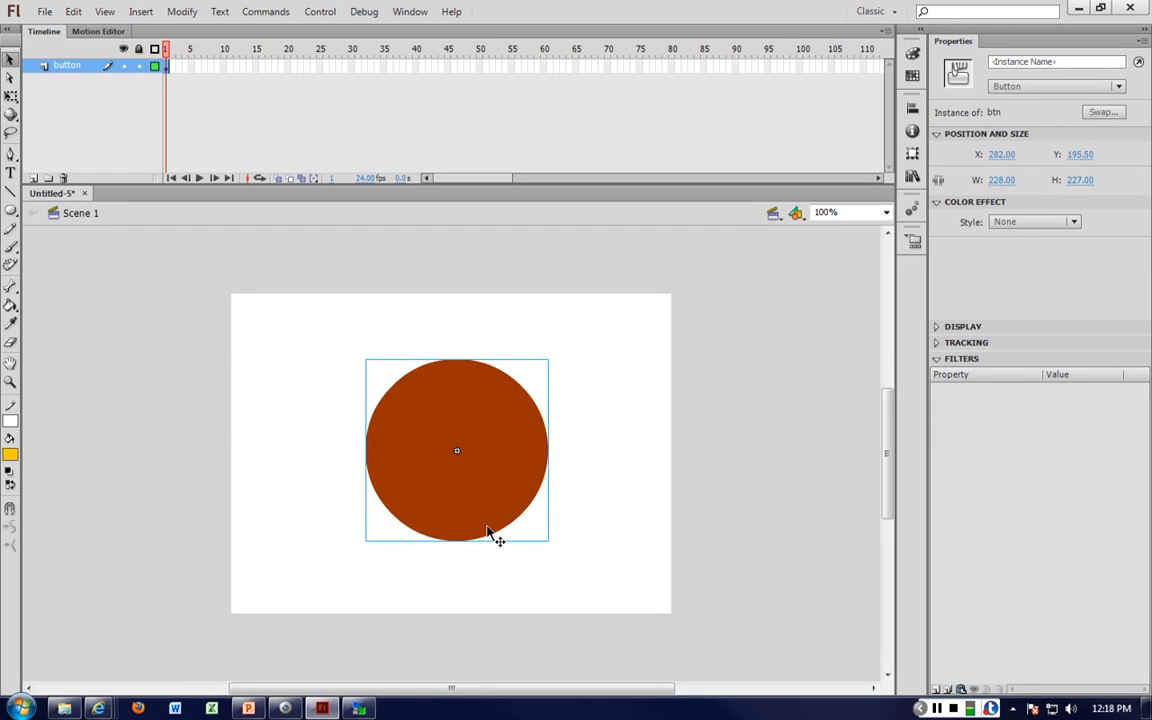
Move the circle button to the left half of the stage, at about X 145, Y 196.5
drag(488, 503, 378, 503)
click(558, 470)
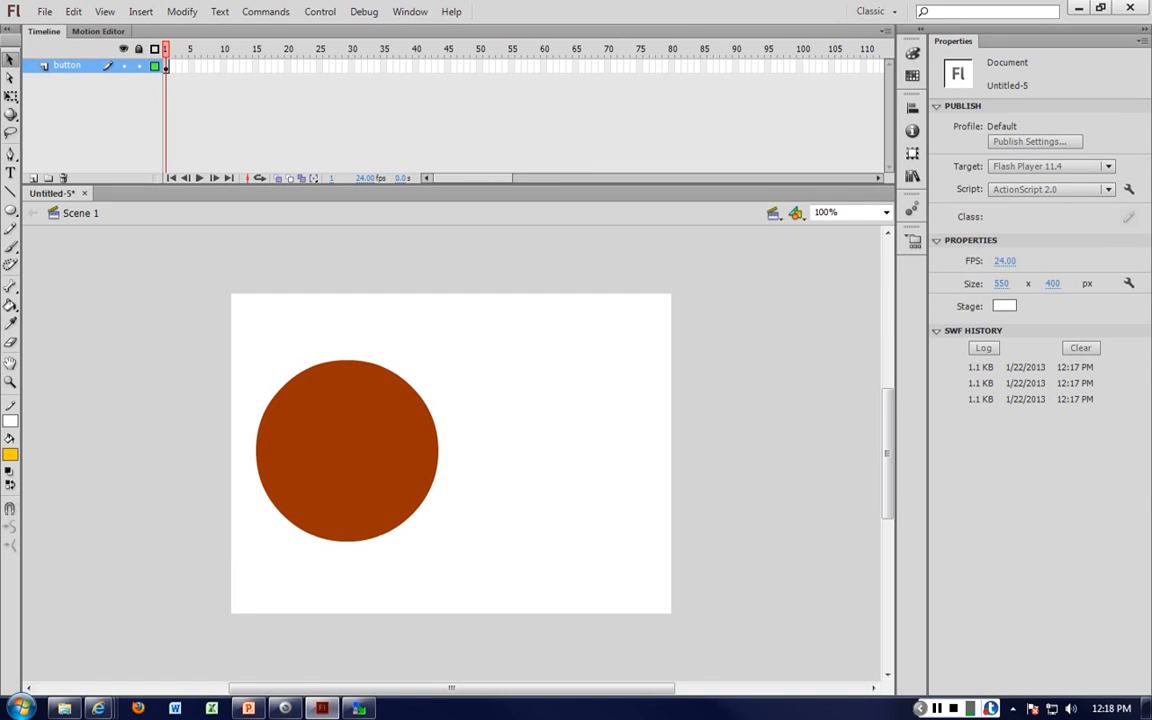
Add a new layer named button2 and rename the original layer button1
click(33, 178)
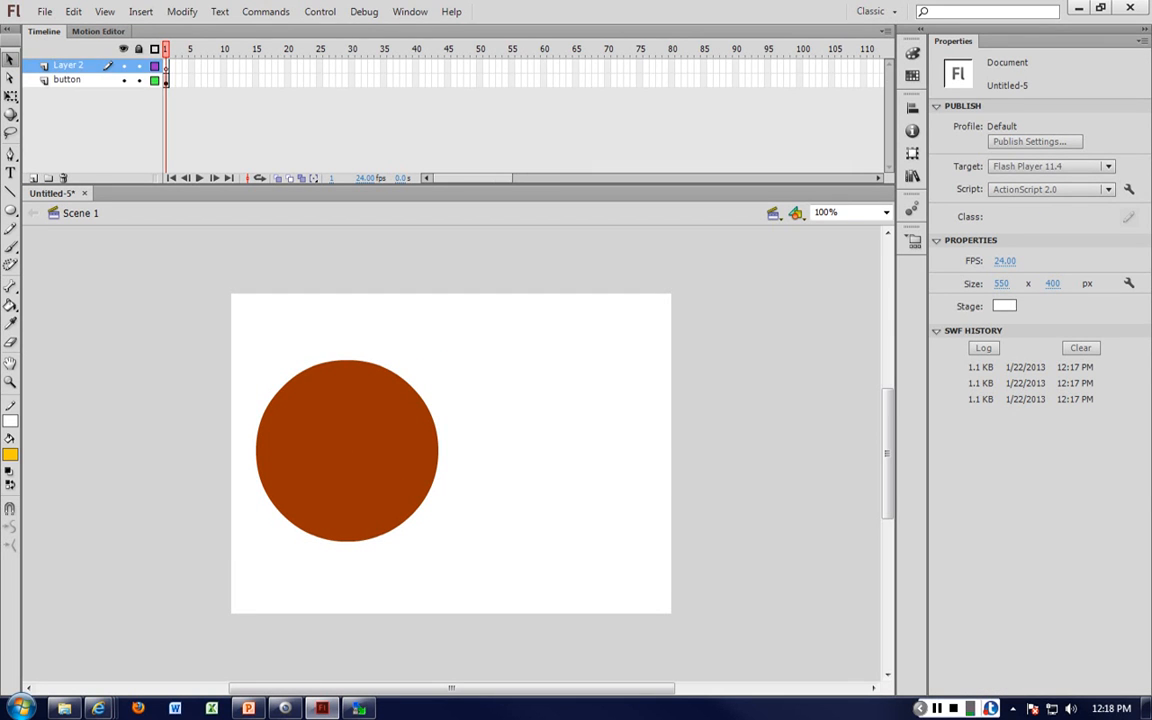
double_click(70, 65)
text(button2)
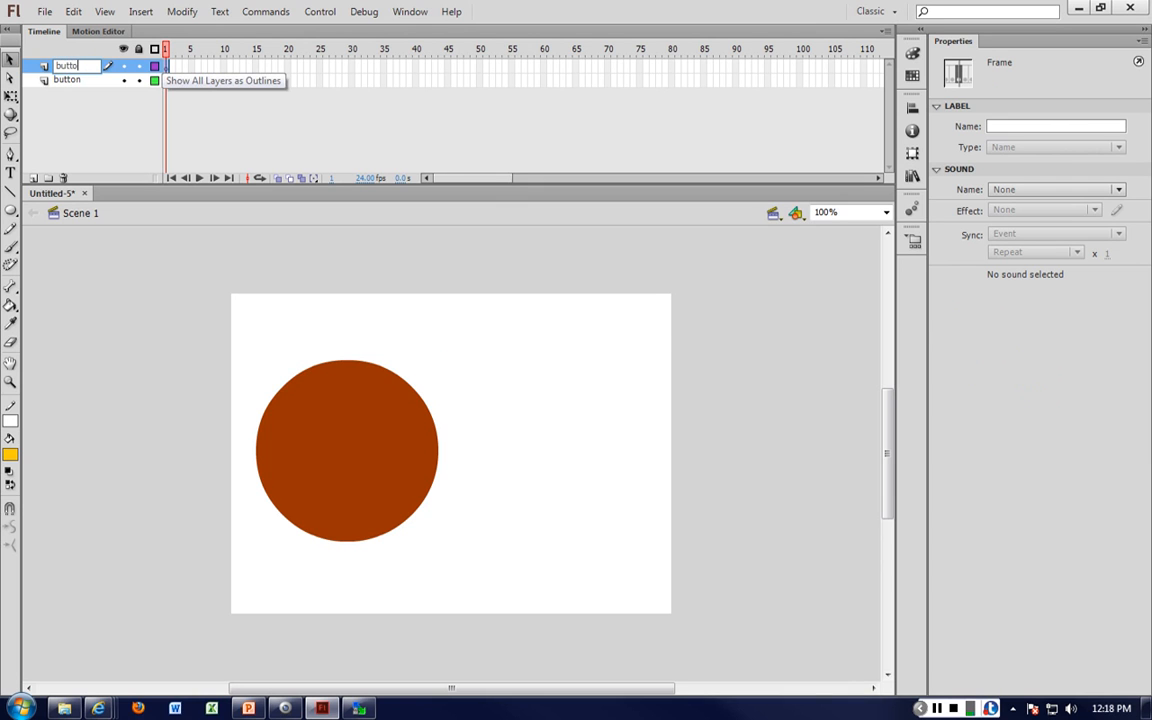
click(67, 80)
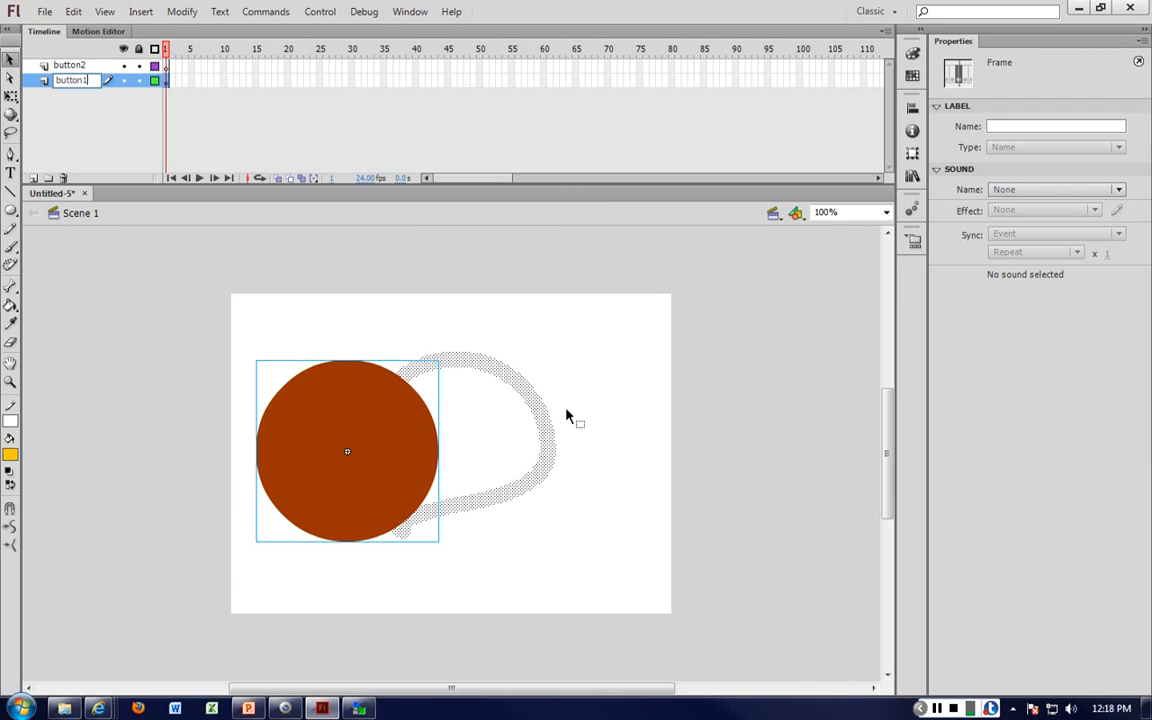
Delete the leftover white outline beside the brown circle
click(508, 407)
click(521, 397)
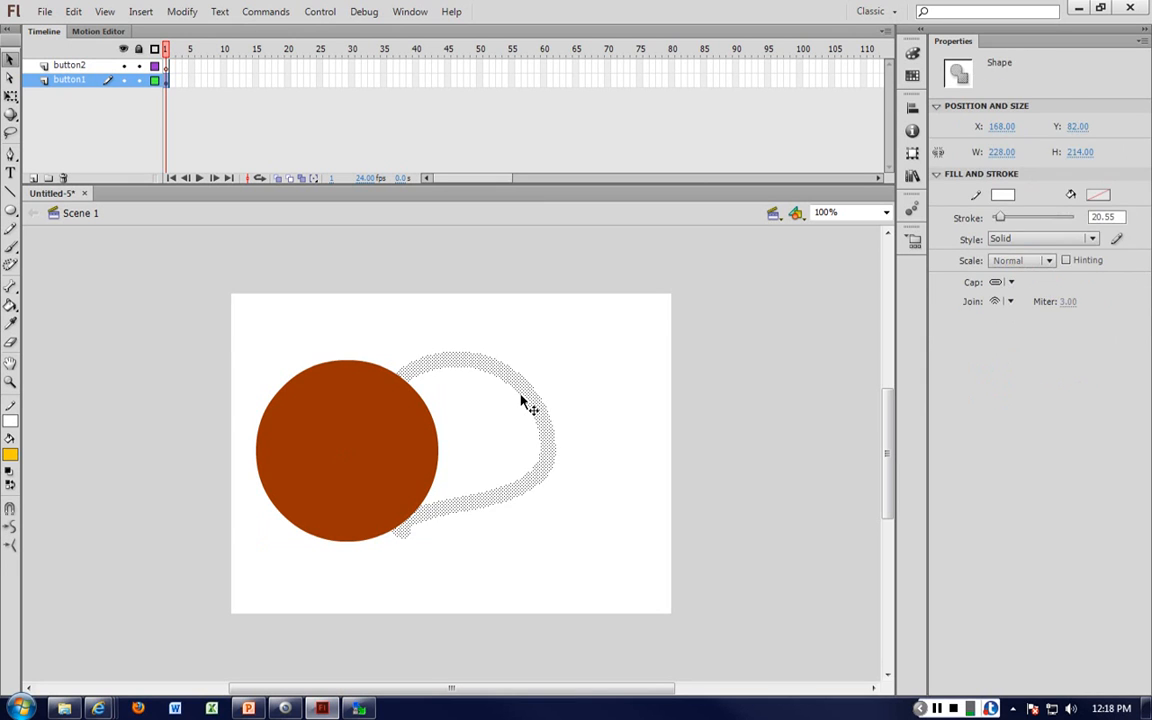
key(Delete)
click(355, 420)
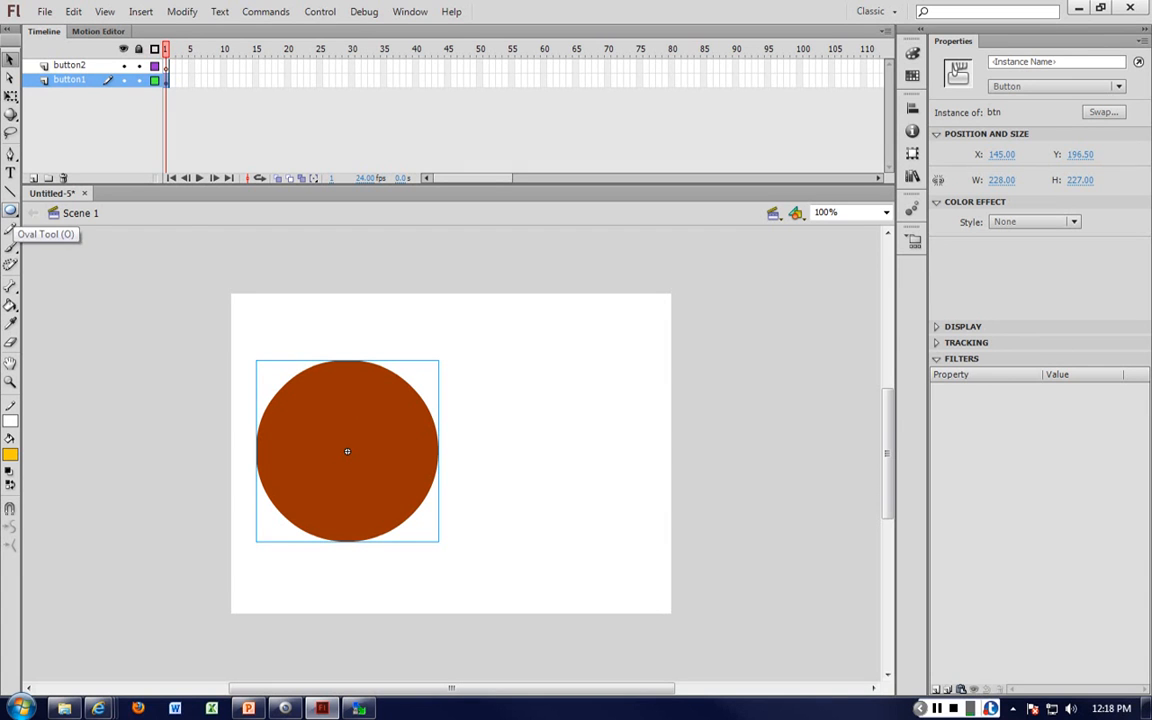
Draw a yellow oval about 245 by 238 px beside the brown circle, remove its outline and fit it within the stage
click(10, 211)
mouse_move(505, 370)
mouse_down()
mouse_move(648, 532)
mouse_move(701, 561)
mouse_up()
key(v)
click(686, 399)
key(Delete)
drag(641, 435, 585, 428)
Convert the yellow oval to a Movie Clip symbol named btn2
right_click(585, 428)
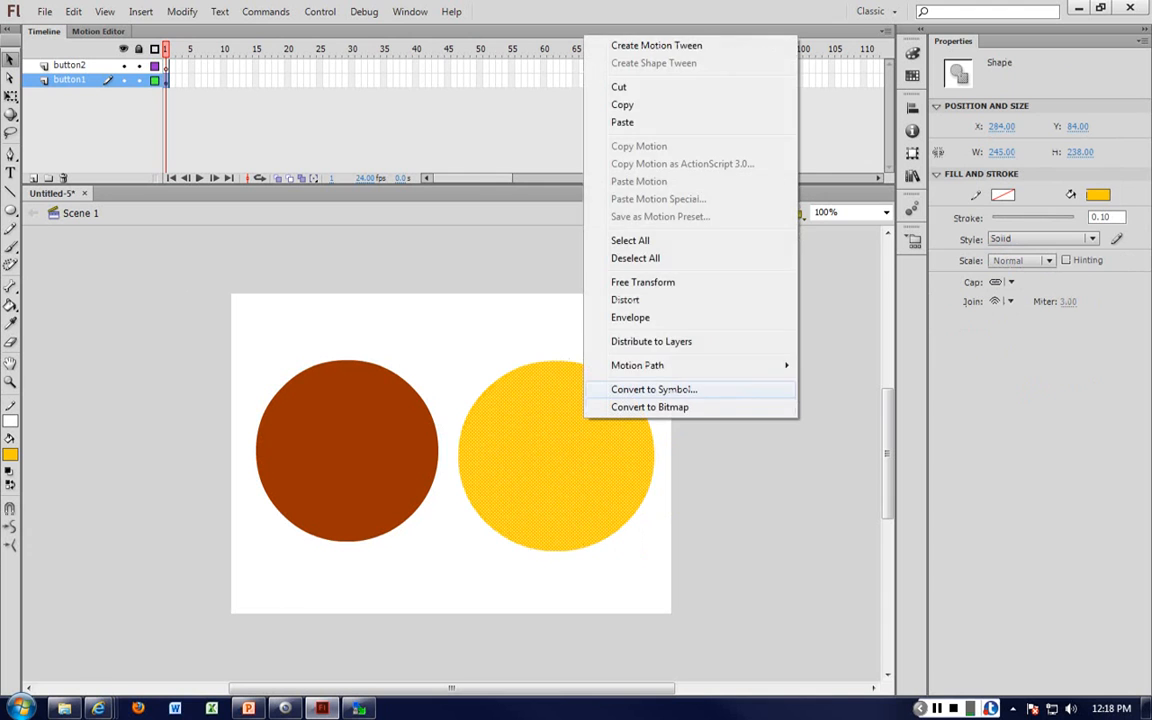
click(640, 388)
text(btn2)
key(Return)
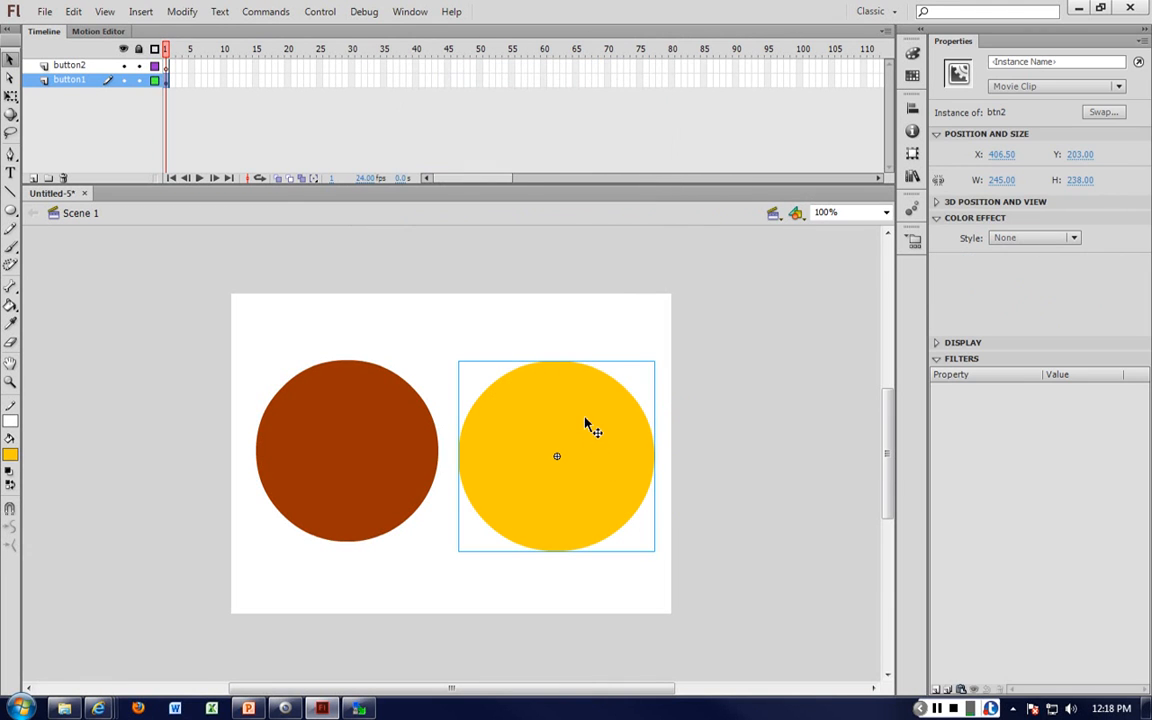
Check the timeline inside btn2, return to Scene 1 and delete the yellow instance from the stage
right_click(585, 424)
double_click(545, 411)
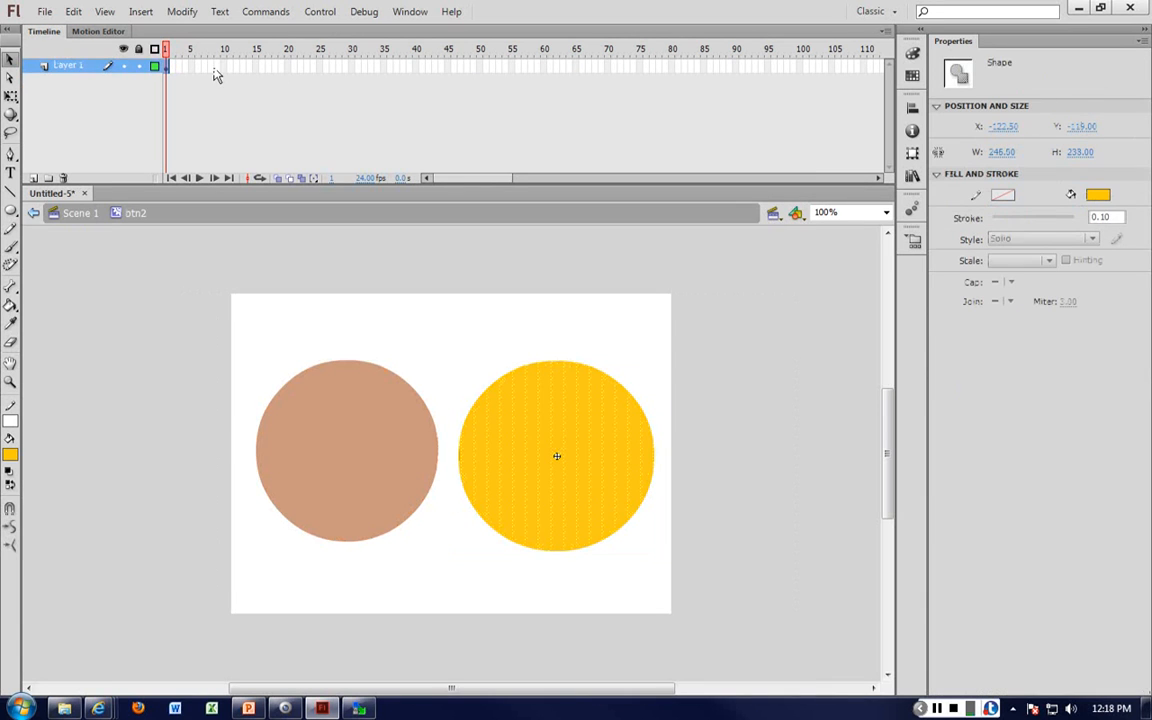
click(65, 214)
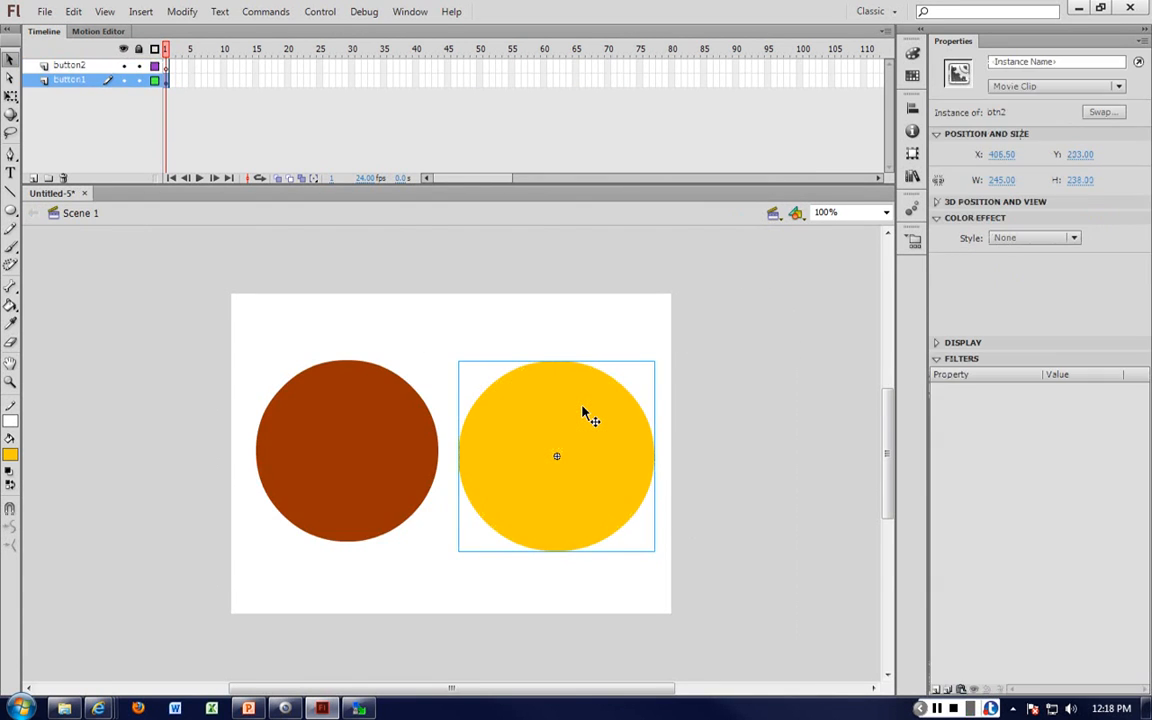
key(Delete)
Draw a new yellow circle about 253 by 254 px beside the brown one, delete its outline and position it within the stage
key(o)
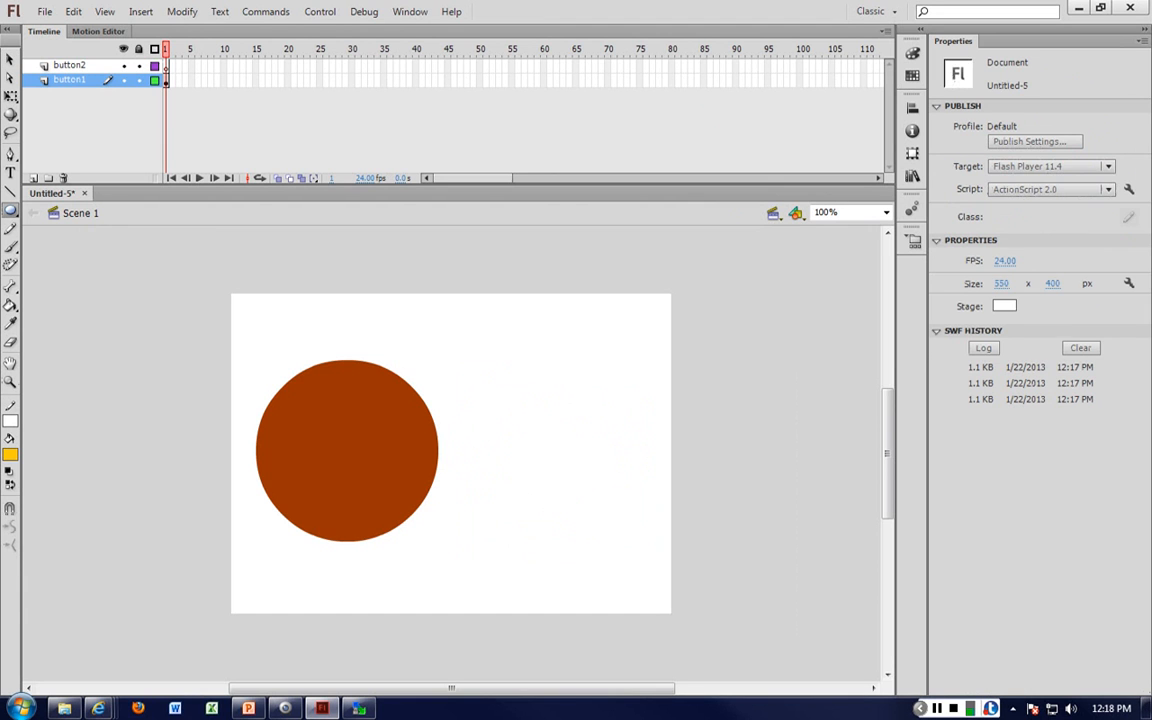
drag(476, 348, 677, 552)
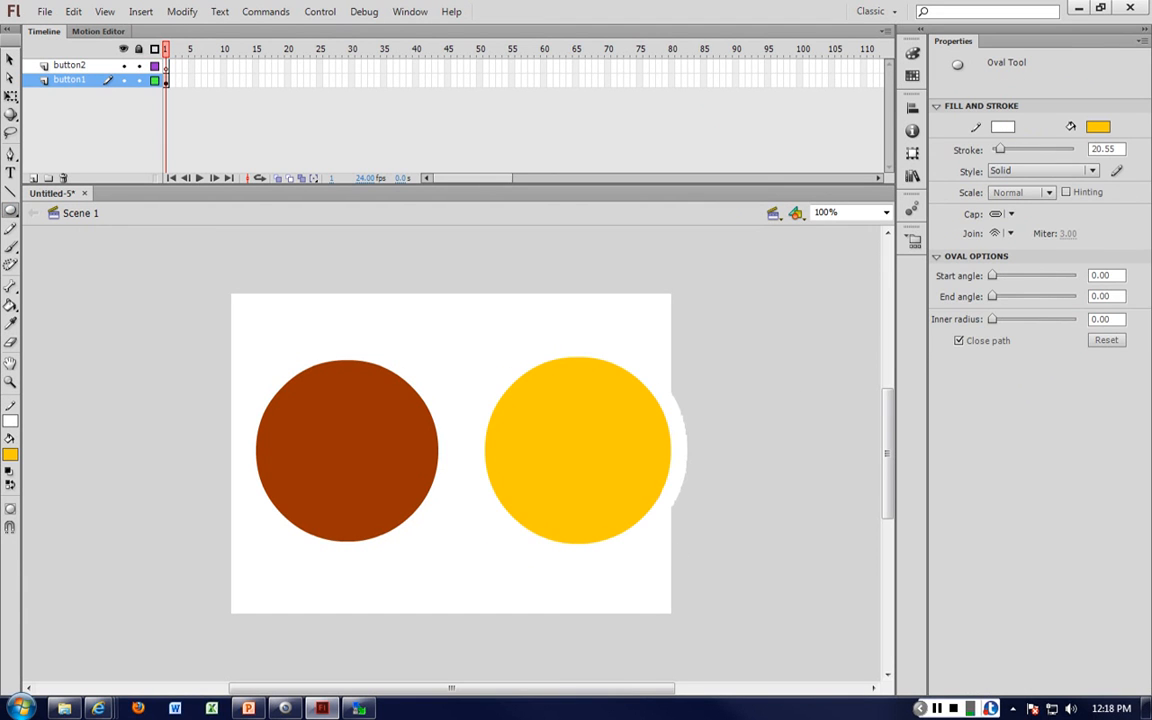
click(10, 59)
click(582, 349)
key(Delete)
drag(592, 406, 581, 416)
Convert the yellow circle to a Button symbol named btn-2
right_click(581, 416)
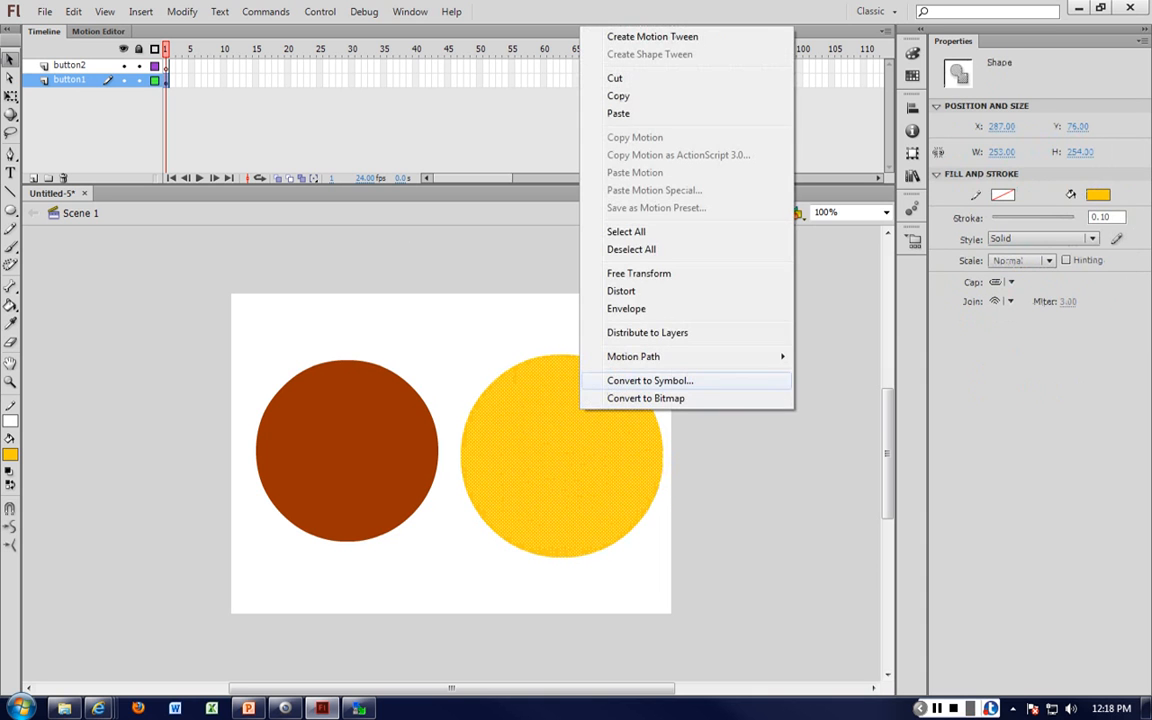
click(620, 380)
click(447, 135)
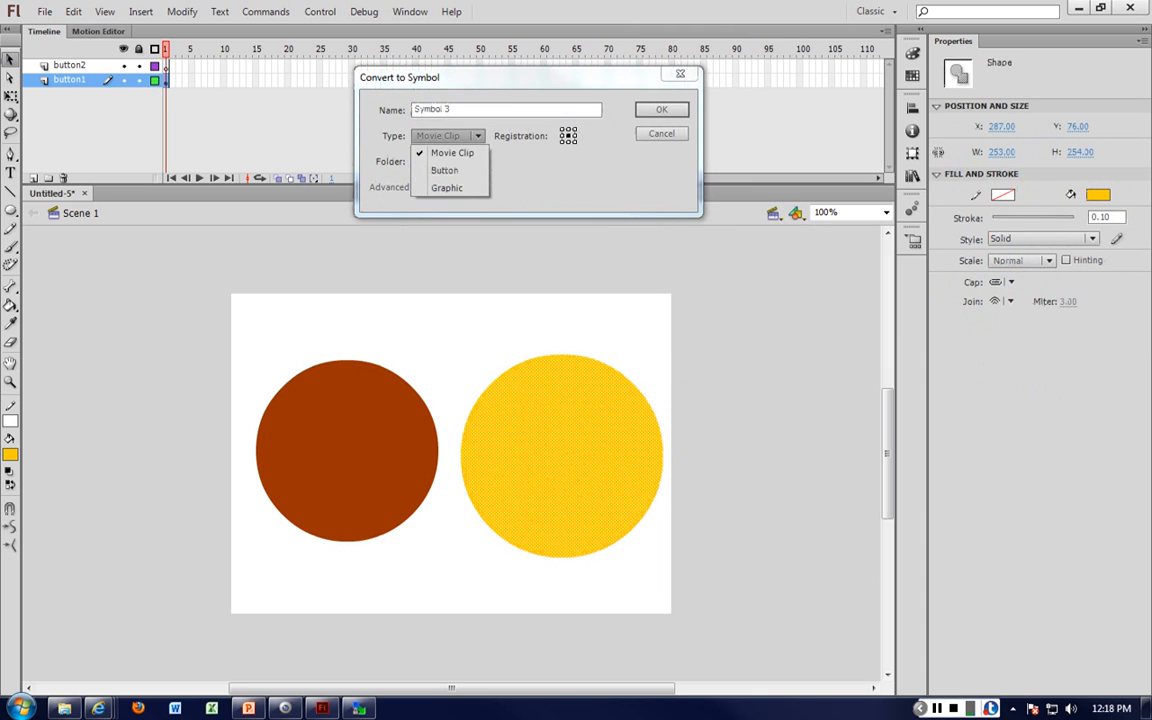
click(444, 170)
drag(469, 108, 413, 108)
text(b)
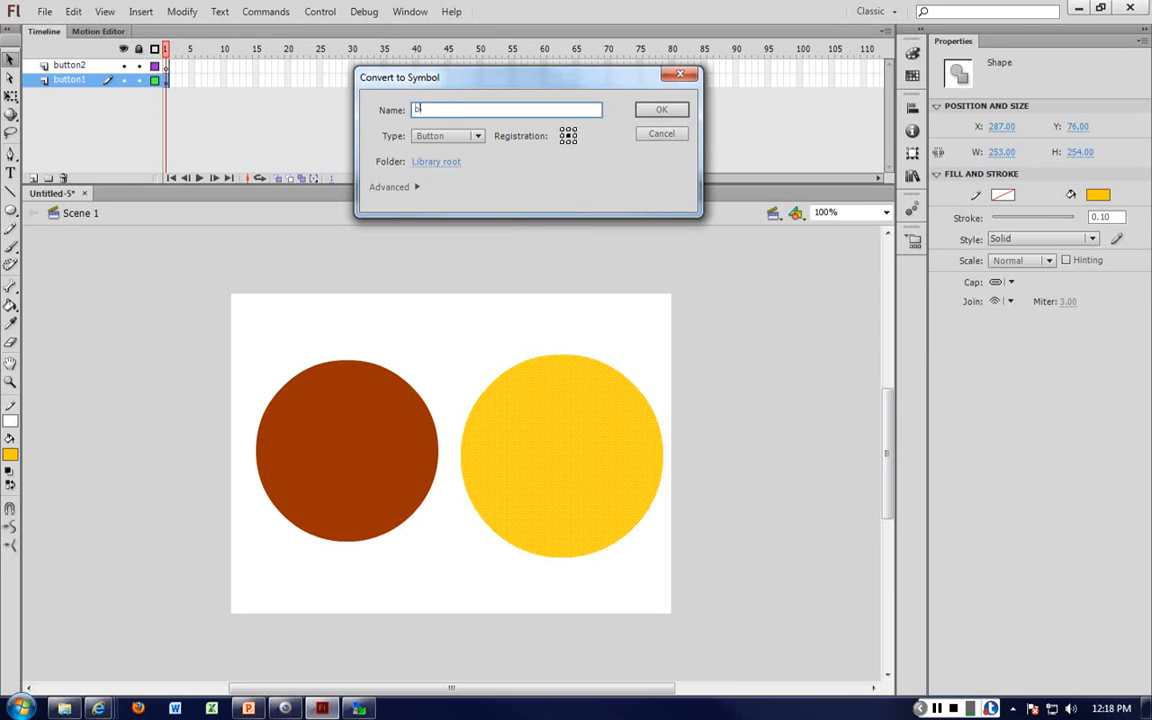
text(tn-2)
key(Return)
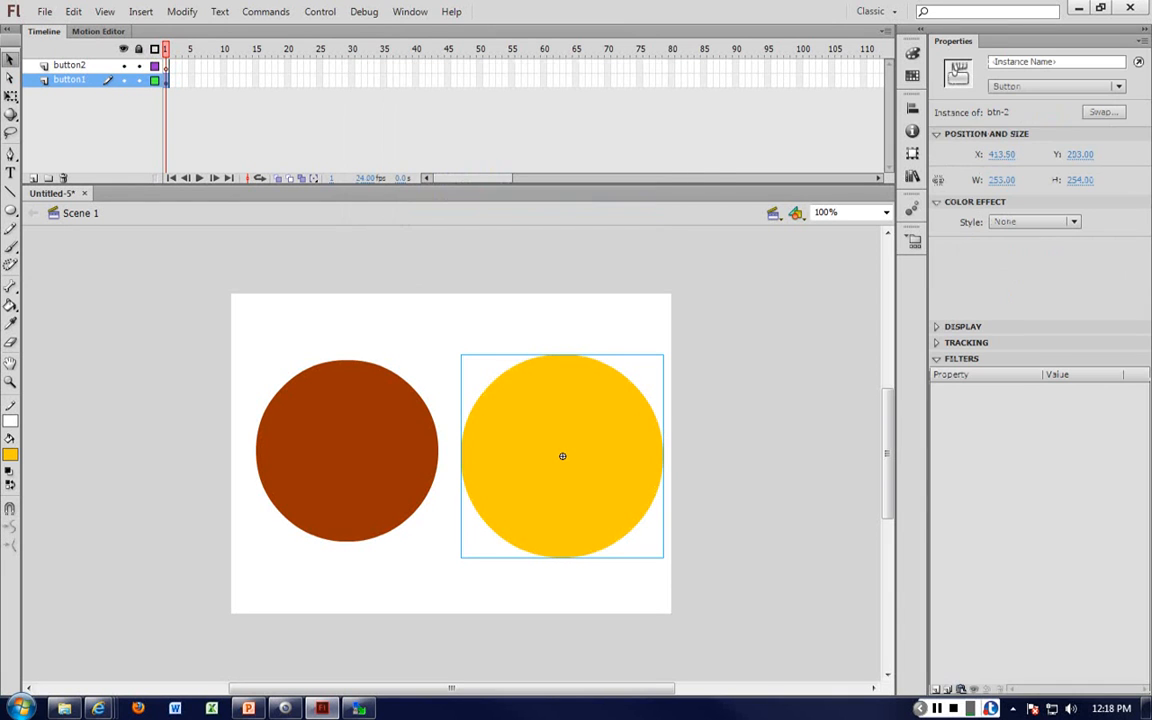
Open the btn-2 symbol for editing and insert keyframes in its Over, Down and Hit states
double_click(576, 467)
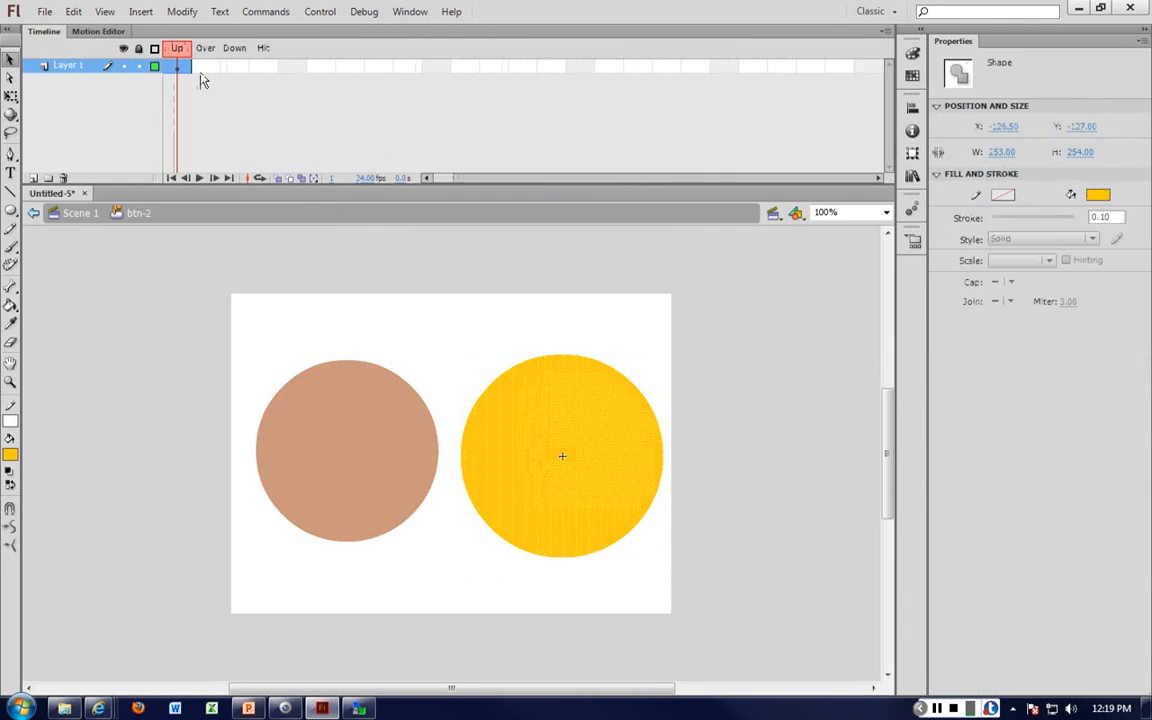
right_click(203, 70)
click(262, 184)
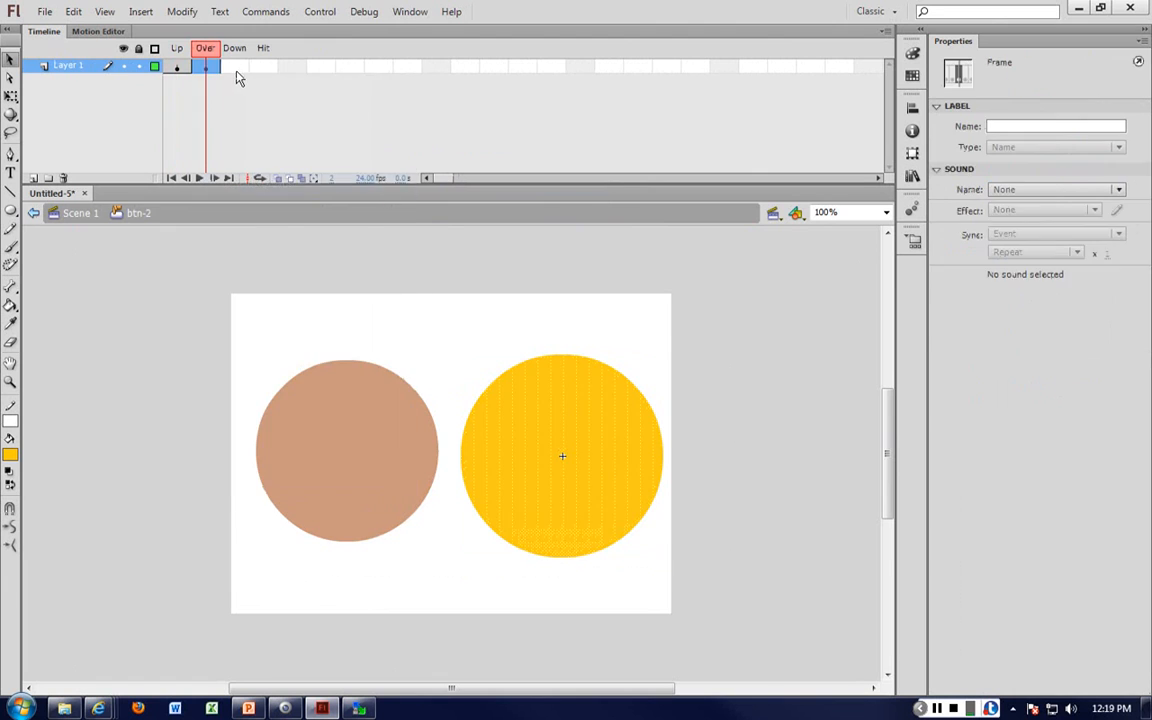
right_click(237, 70)
click(292, 183)
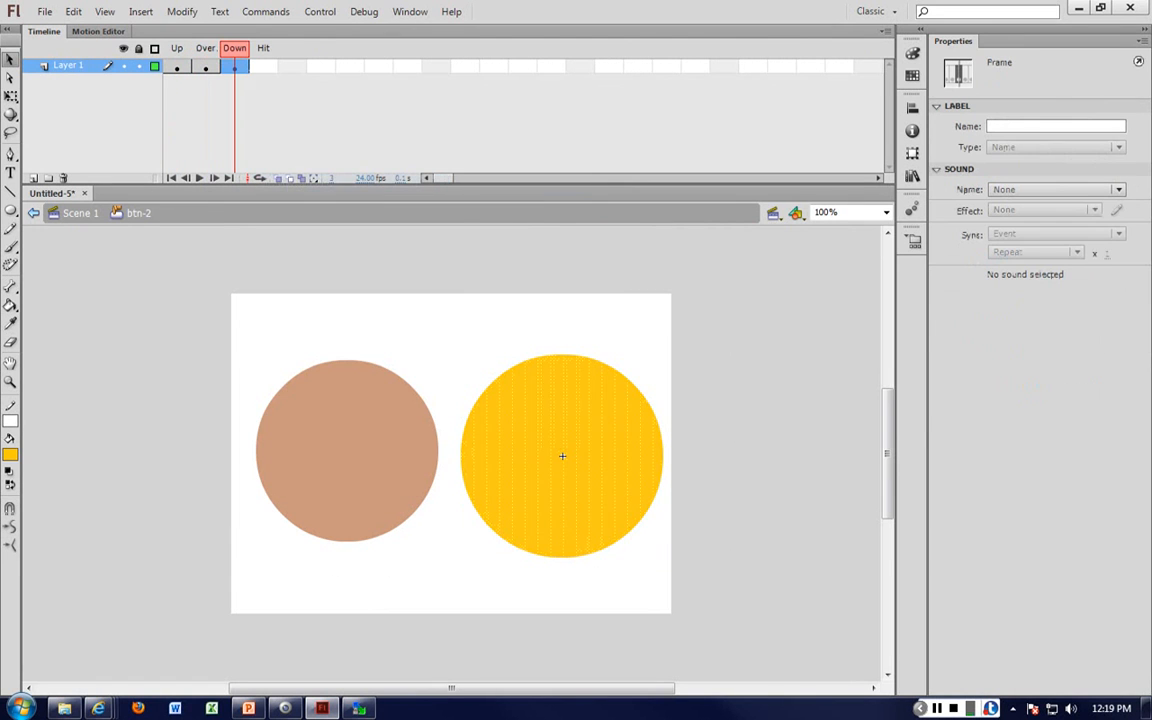
right_click(260, 68)
click(318, 179)
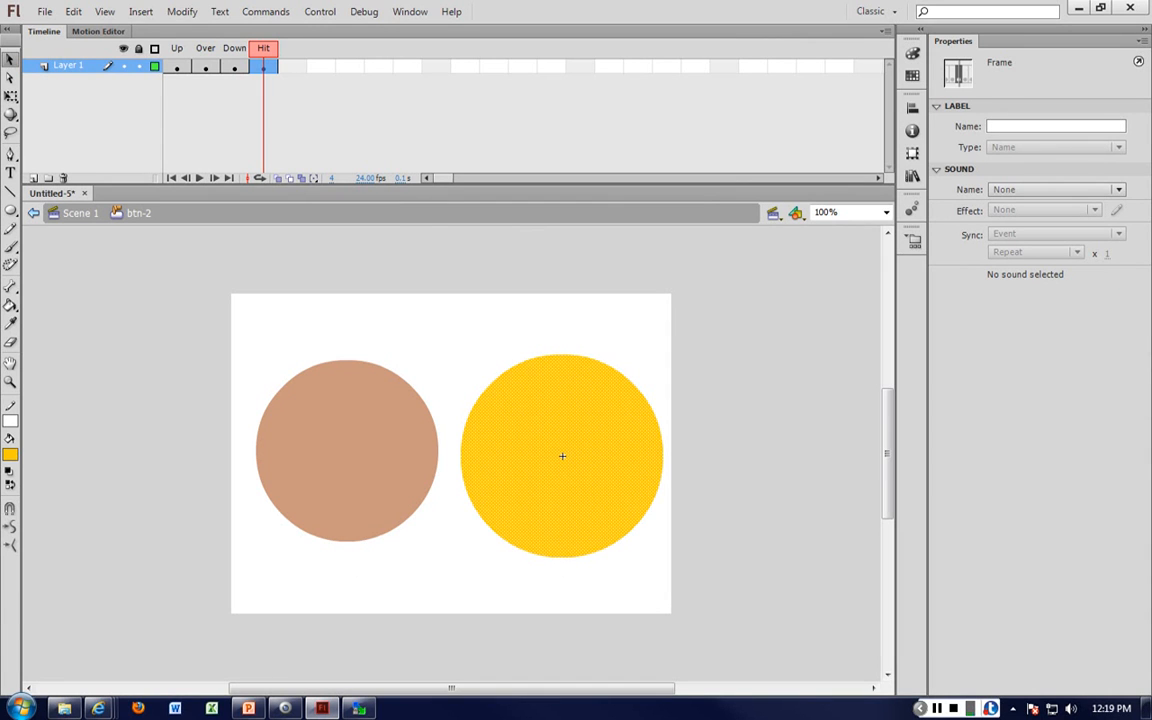
Recolor the btn-2 circle green in the Over state and magenta in the Down state
click(194, 68)
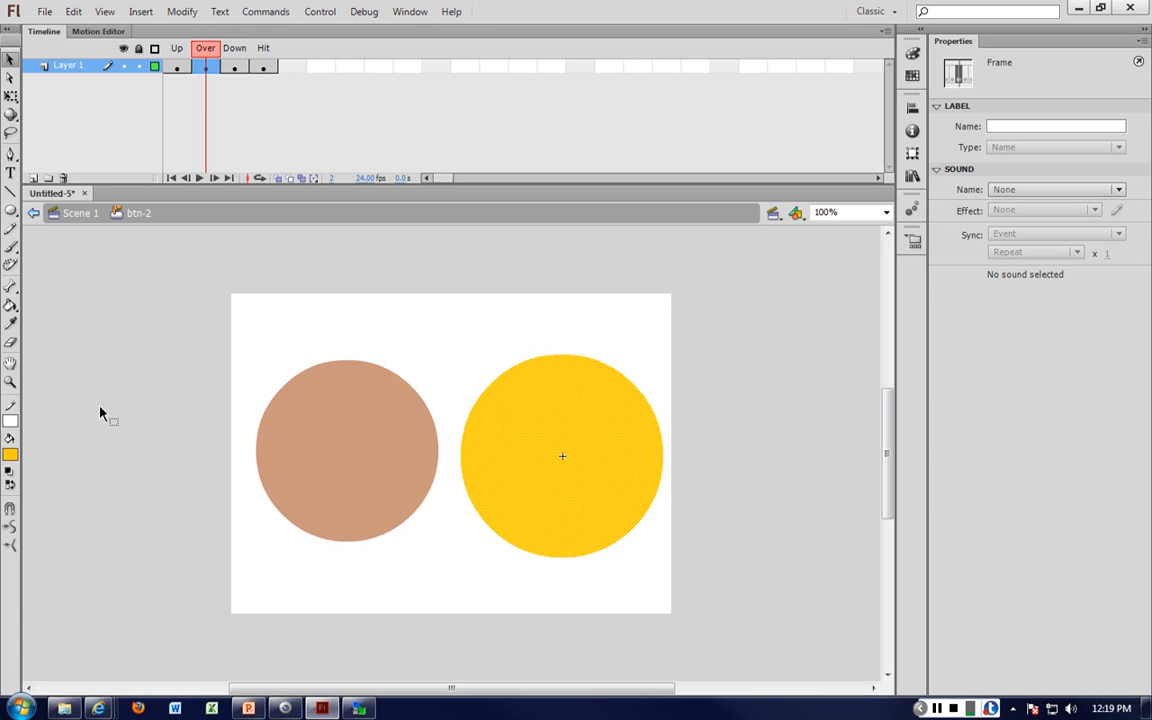
click(10, 455)
click(165, 500)
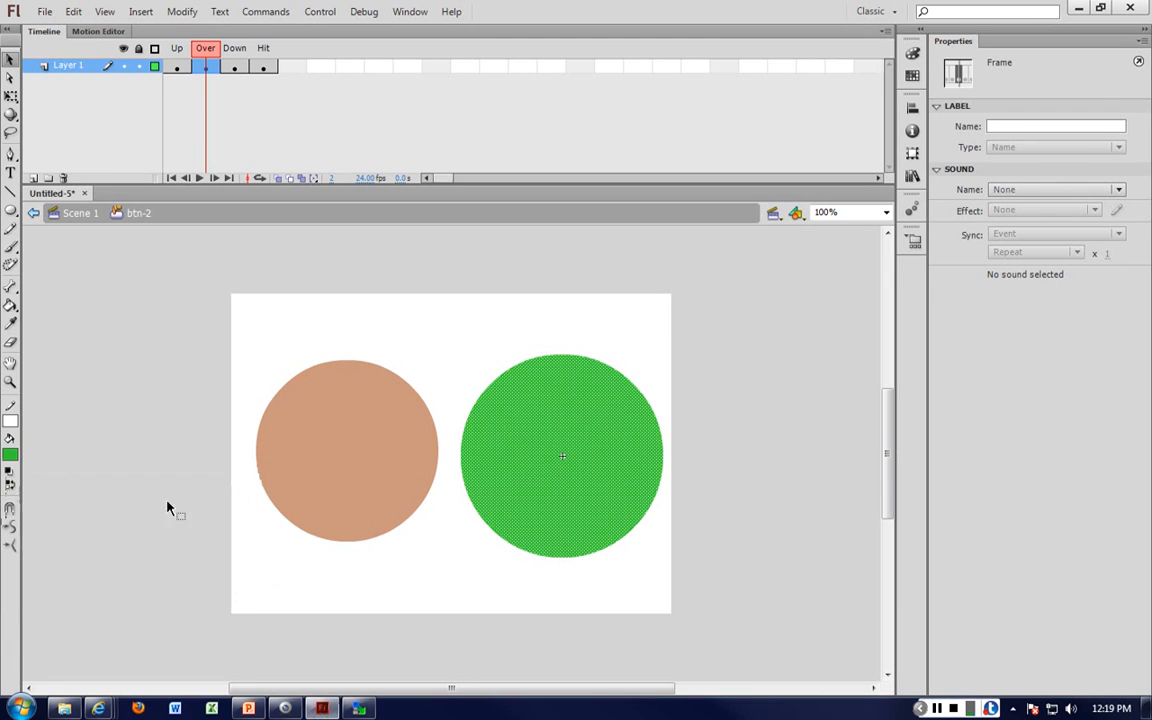
click(238, 67)
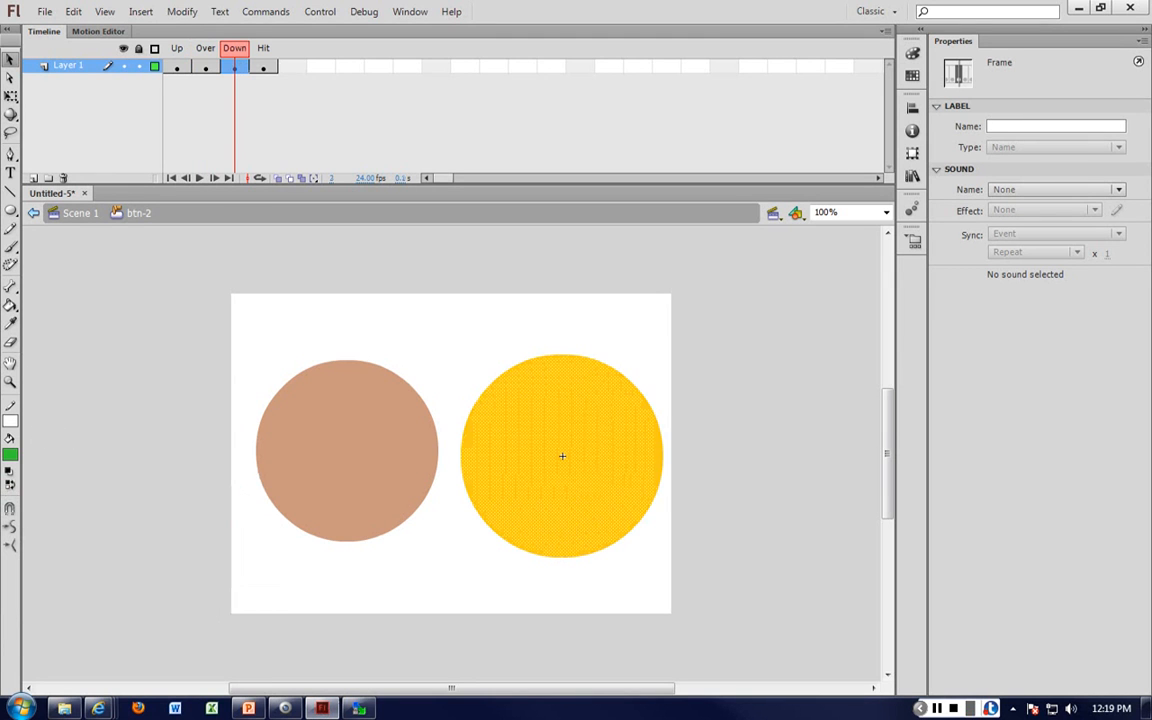
click(10, 455)
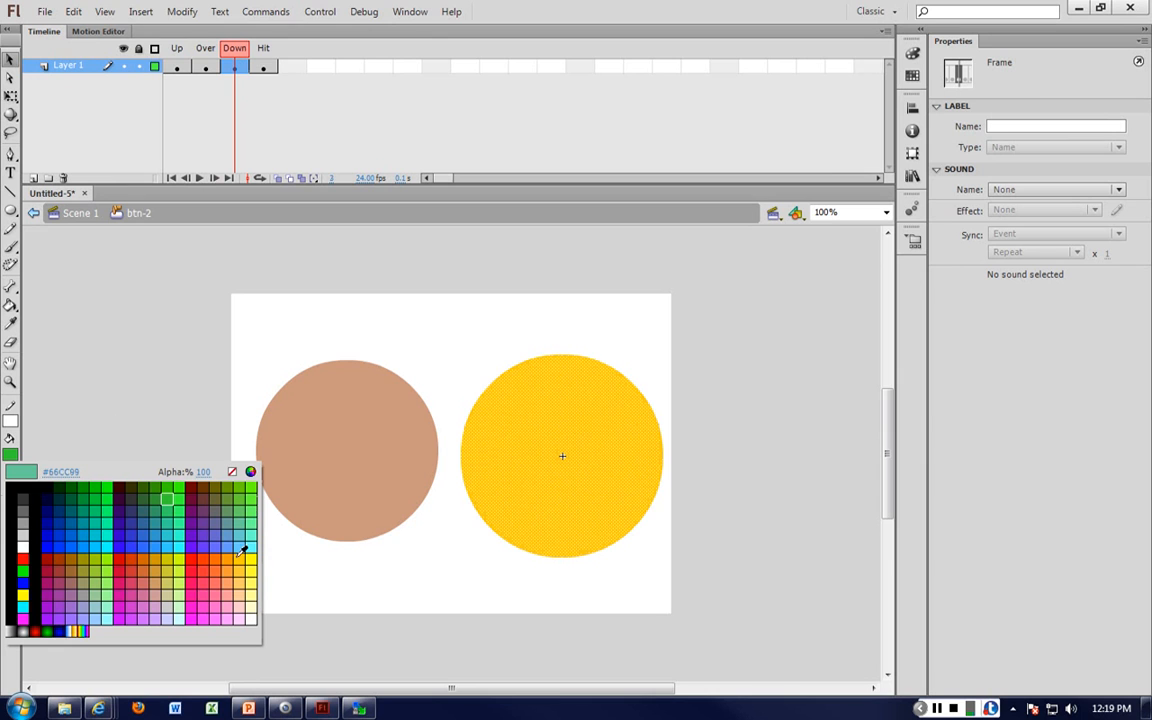
click(204, 598)
Return to Scene 1, test the movie to check both buttons' states and close the preview
click(80, 213)
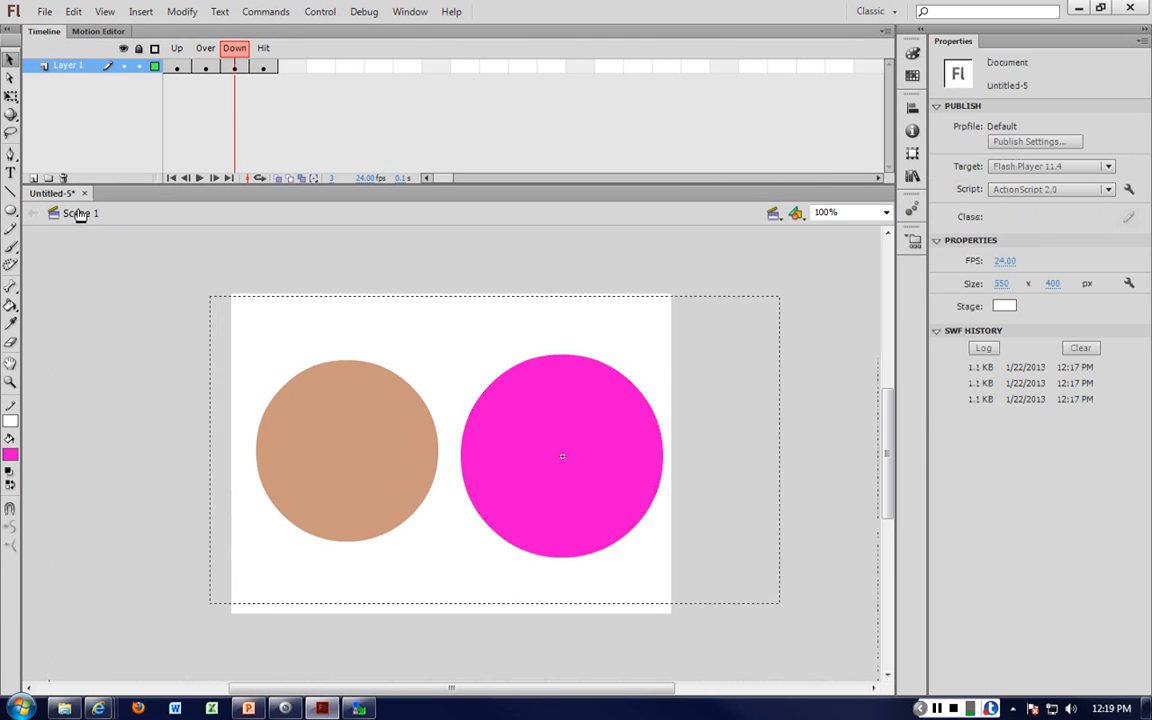
key(ctrl+Return)
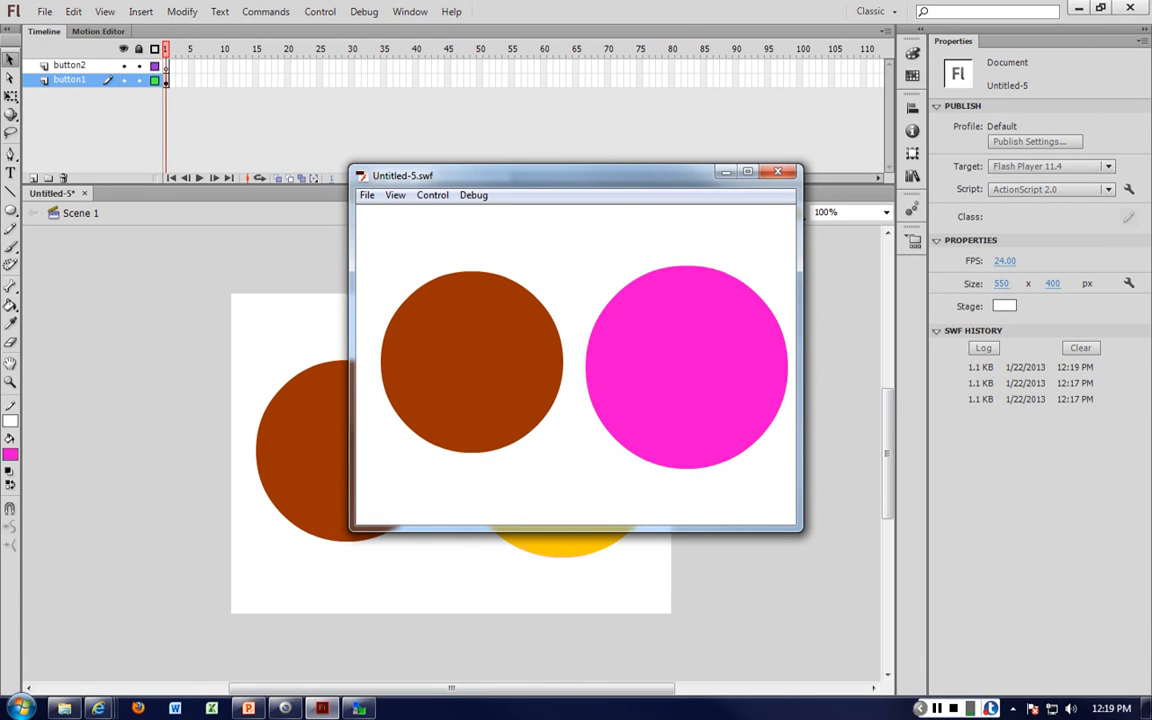
click(777, 172)
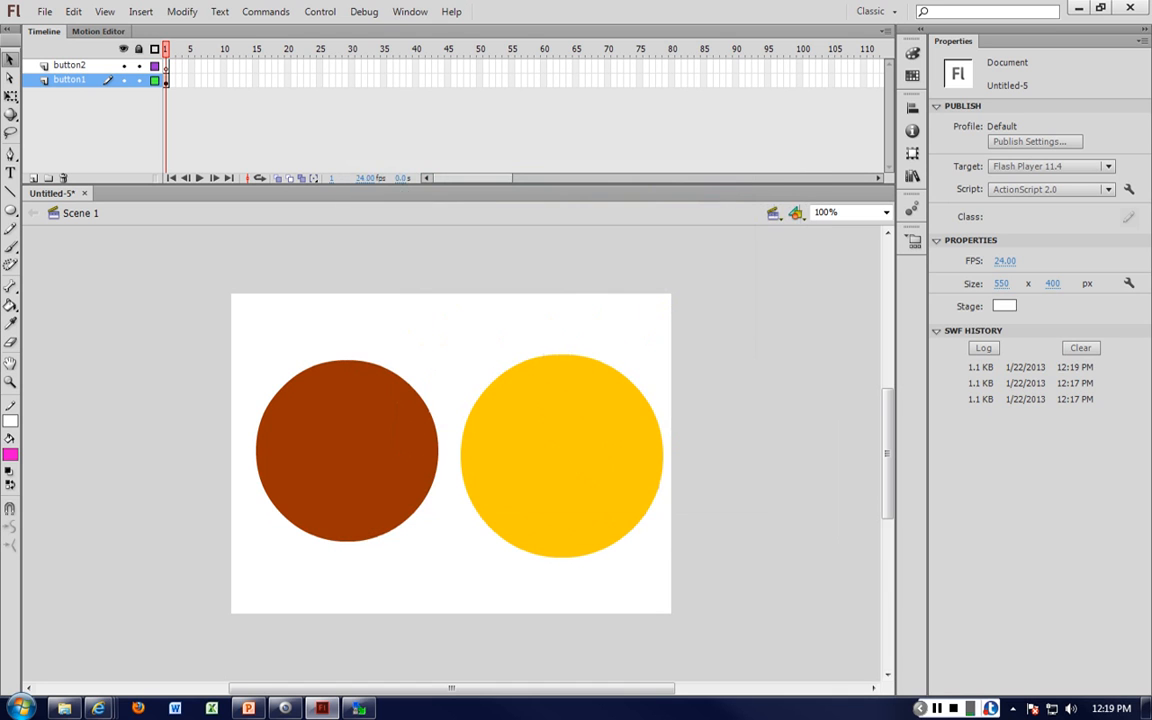
Delete the yellow btn-2 instance from the stage
click(70, 65)
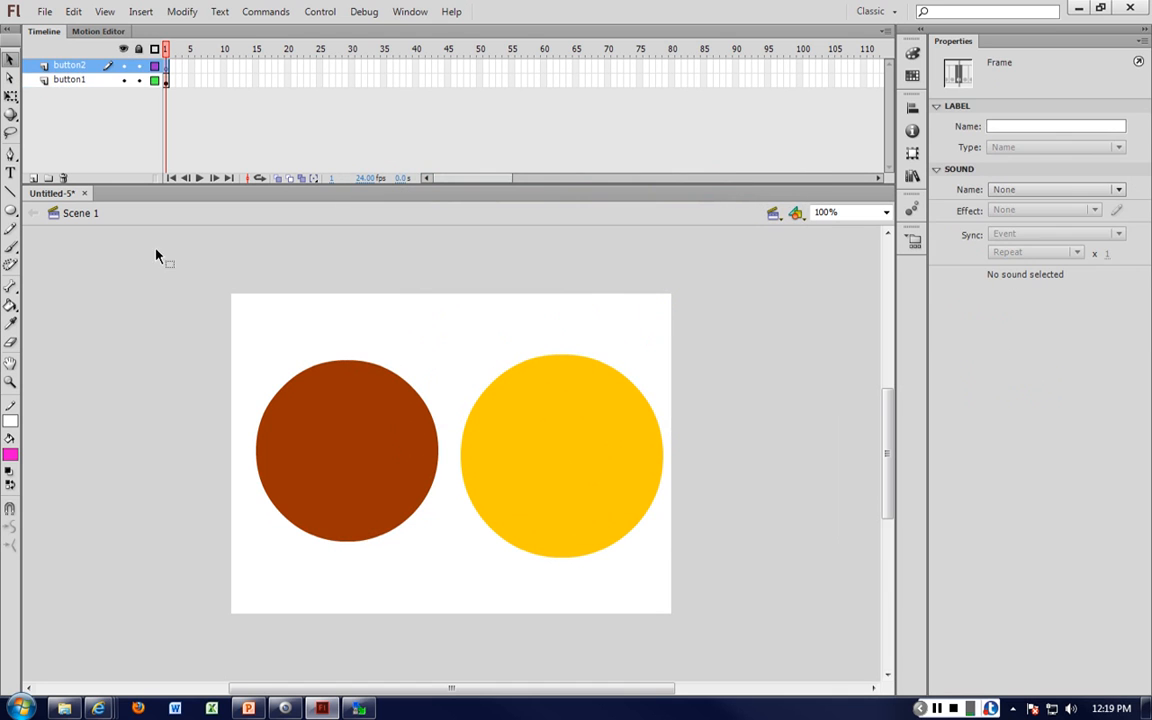
click(305, 418)
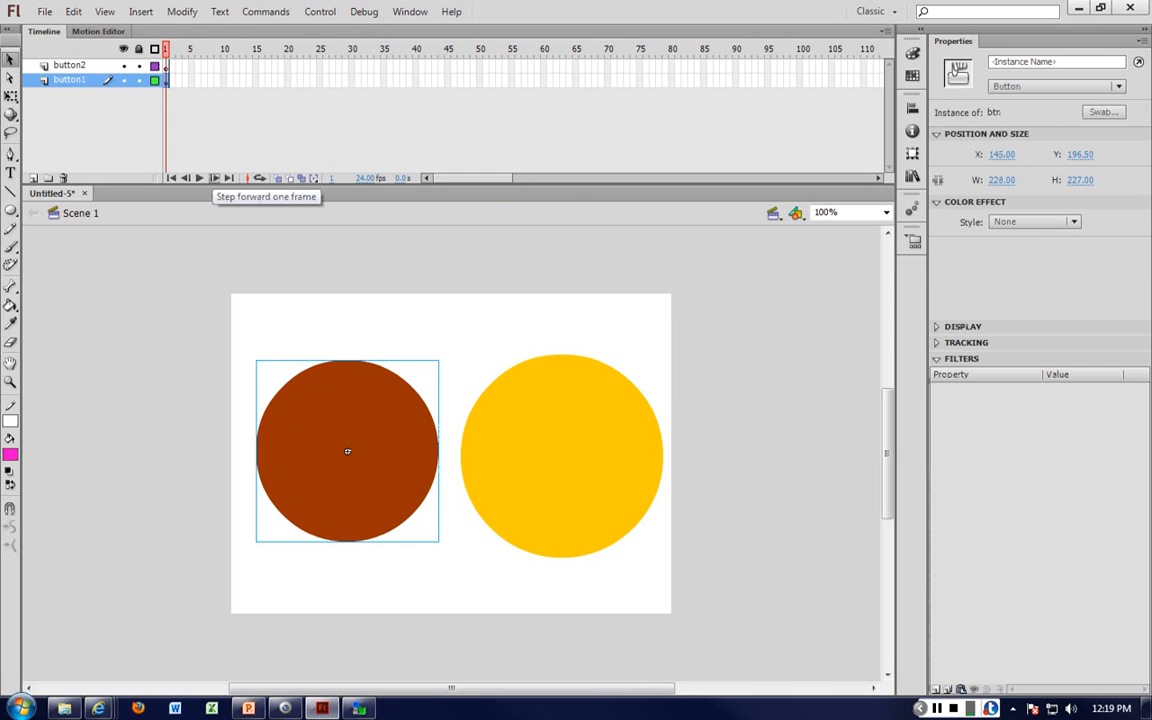
click(545, 415)
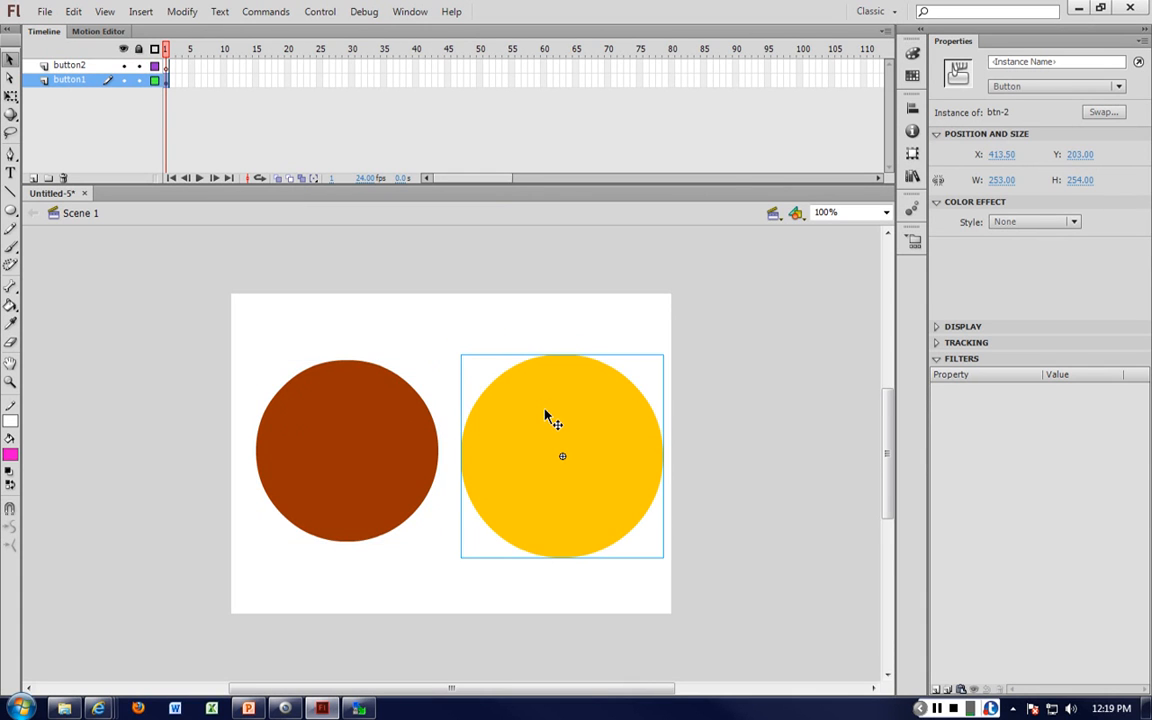
key(Delete)
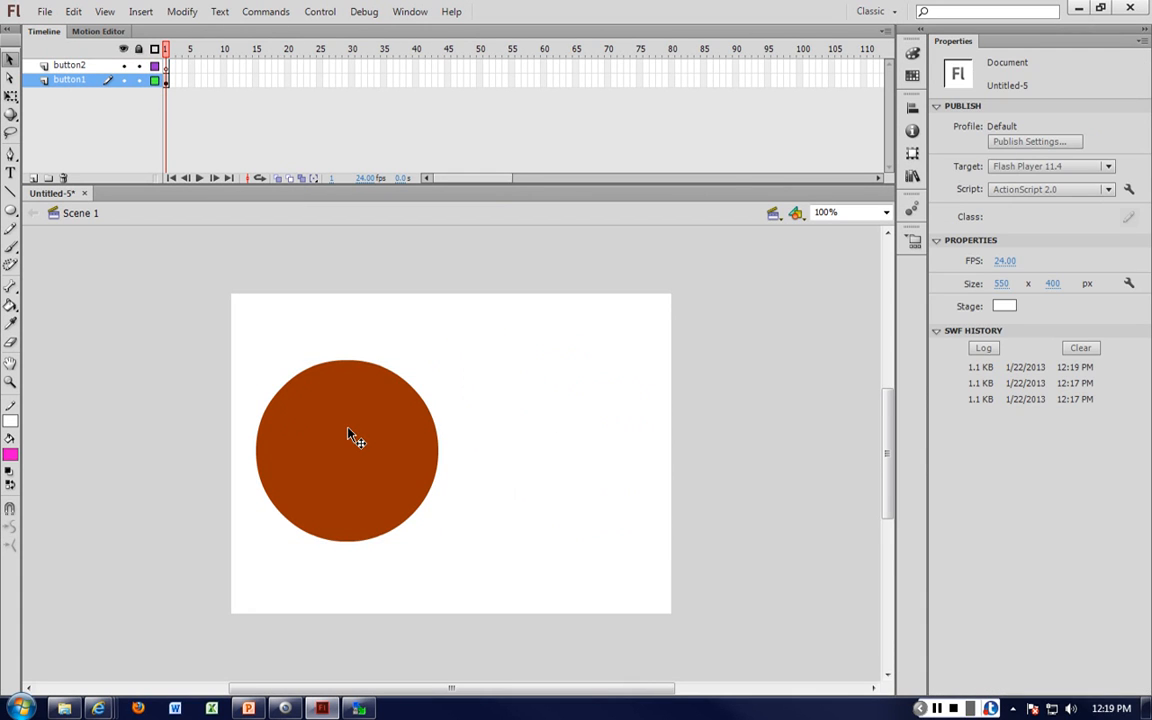
Move the brown button to about the middle of the stage and delete the button2 layer
drag(357, 420, 462, 413)
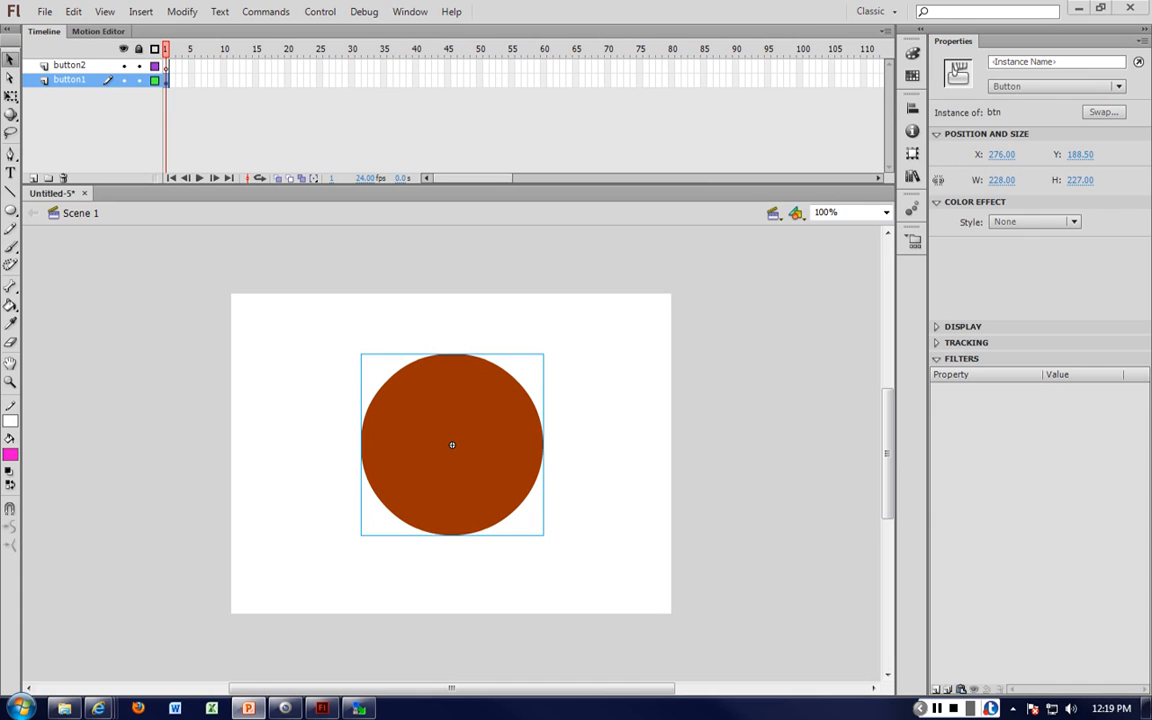
click(69, 65)
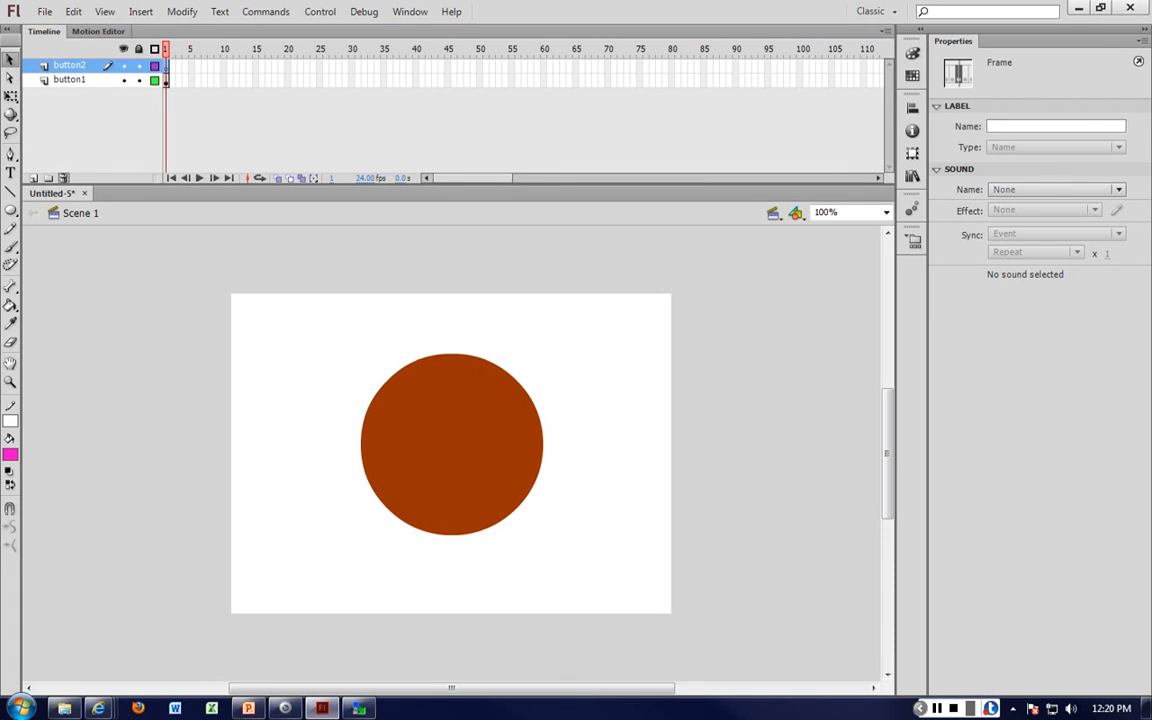
click(63, 178)
Move the brown button over the stage's lower-right corner, at about X 525, Y 380, and test the movie
click(497, 384)
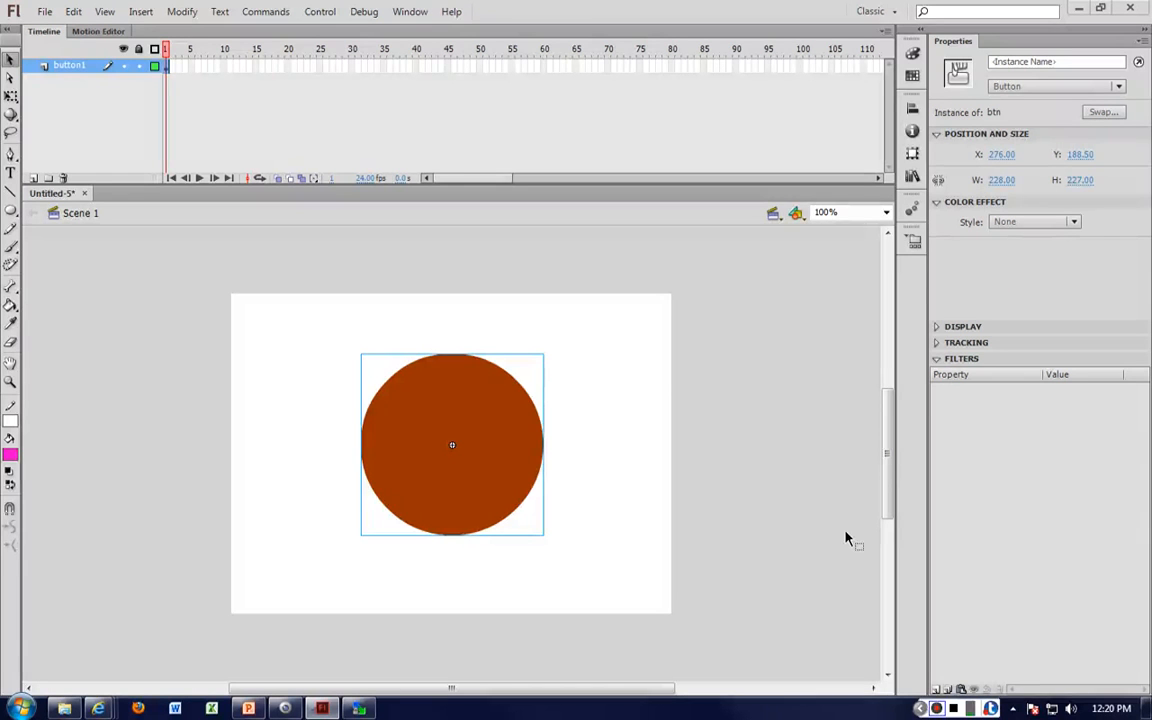
drag(436, 420, 680, 543)
click(725, 470)
key(ctrl+Return)
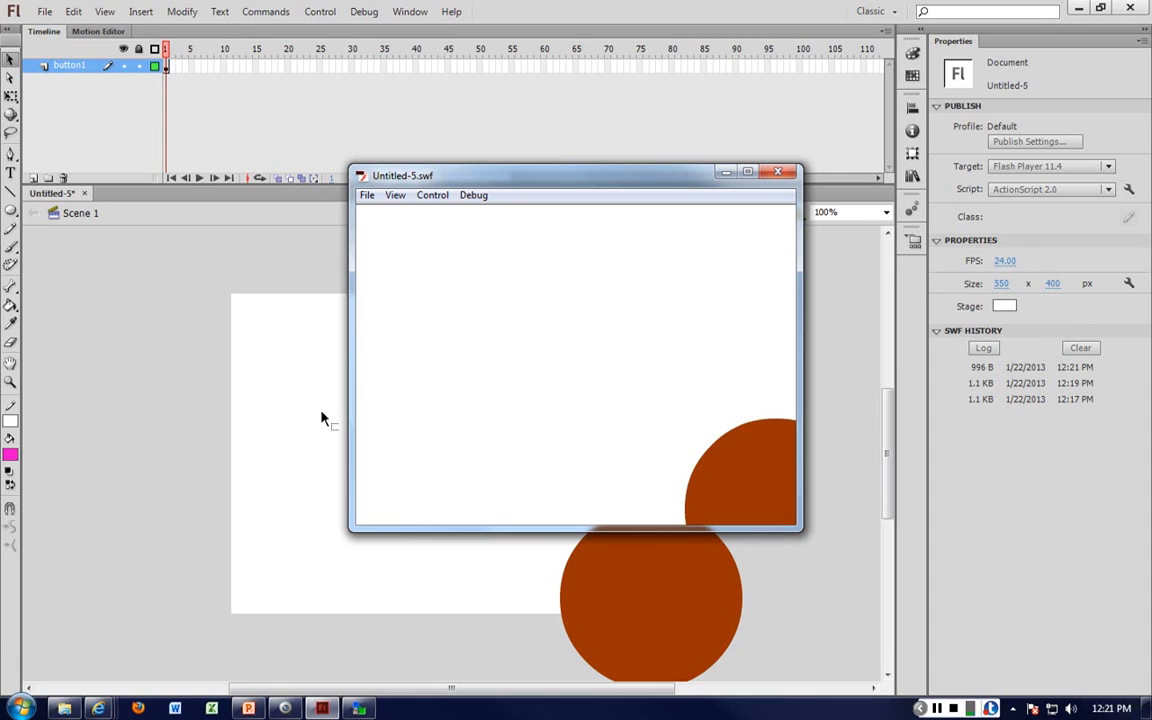
click(777, 171)
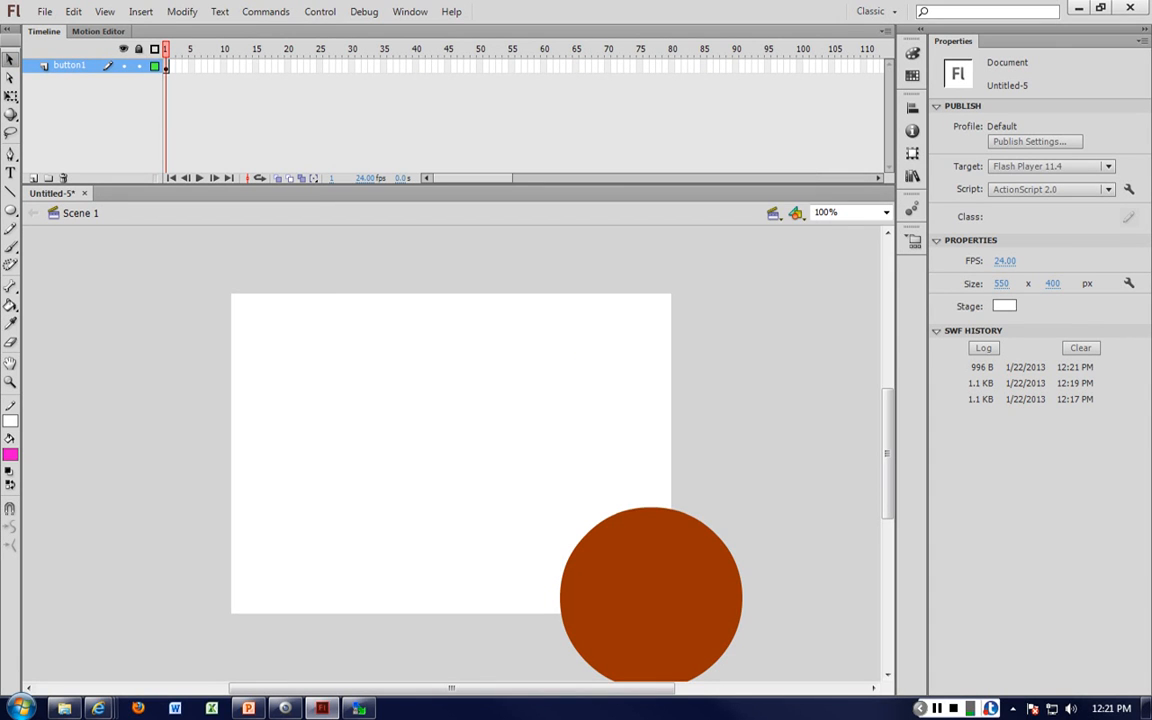
Add a new layer above button1 and open the car animation file fl3_1.fla
click(33, 178)
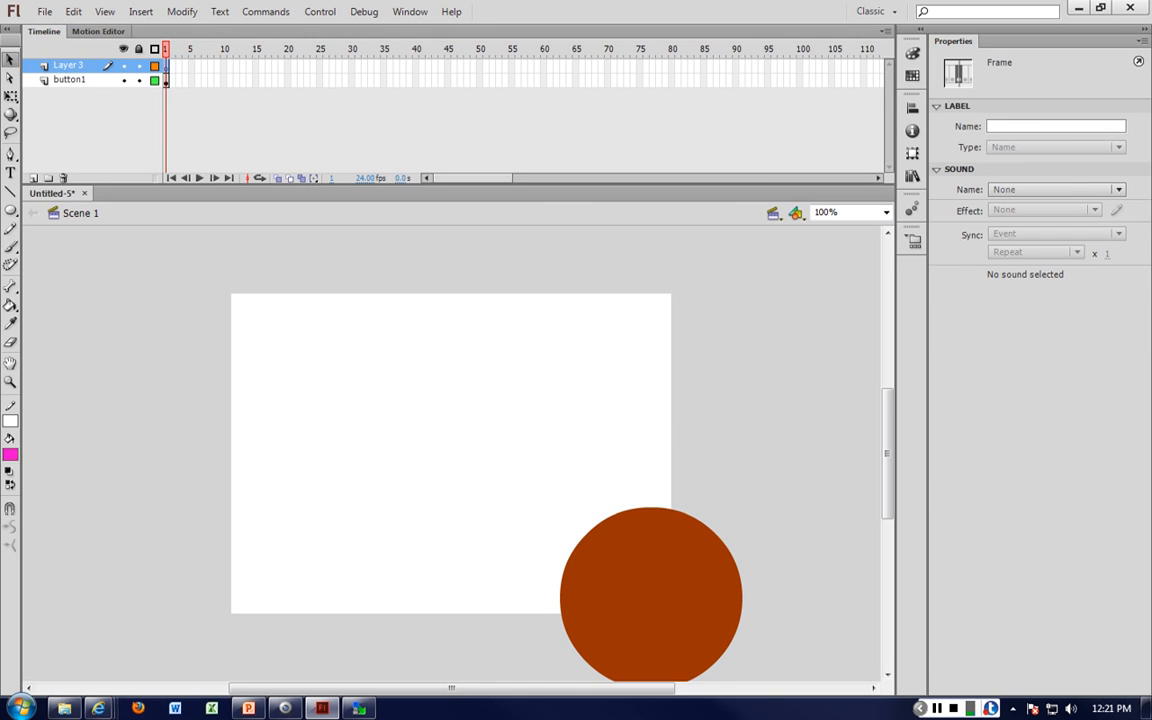
double_click(68, 65)
click(237, 290)
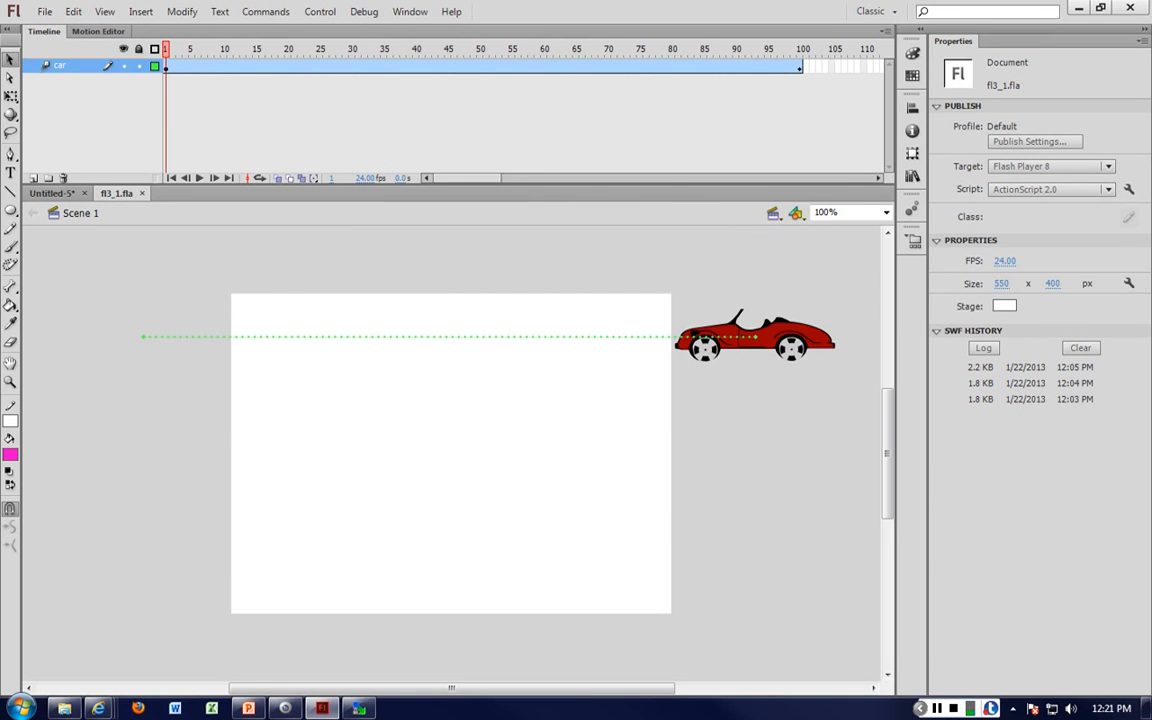
key(super+Down)
key(super+Up)
Add a layer named btn above the car layer in fl3_1.fla
click(33, 177)
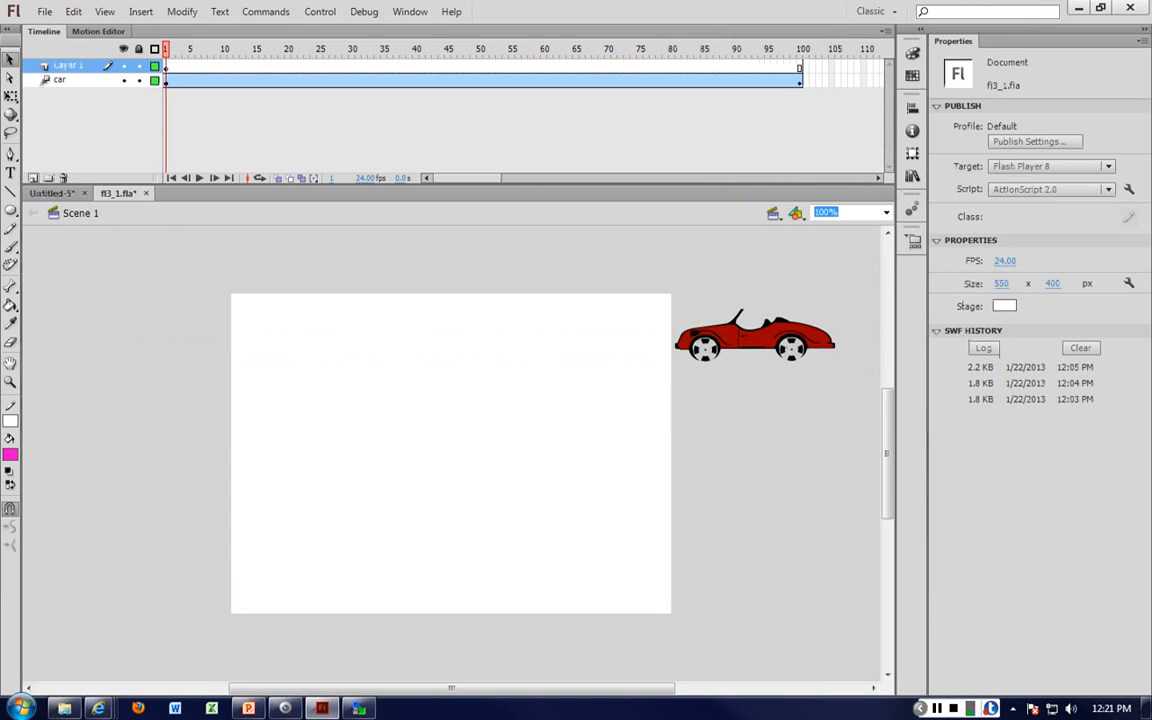
double_click(70, 65)
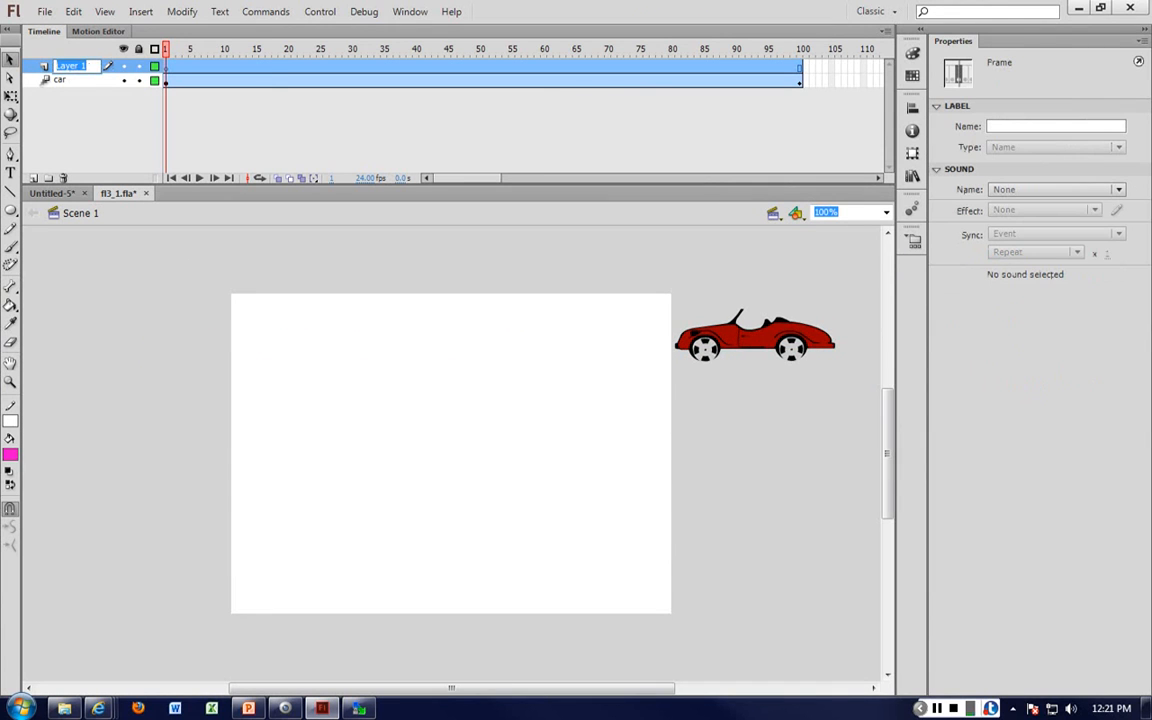
text(btn)
key(Return)
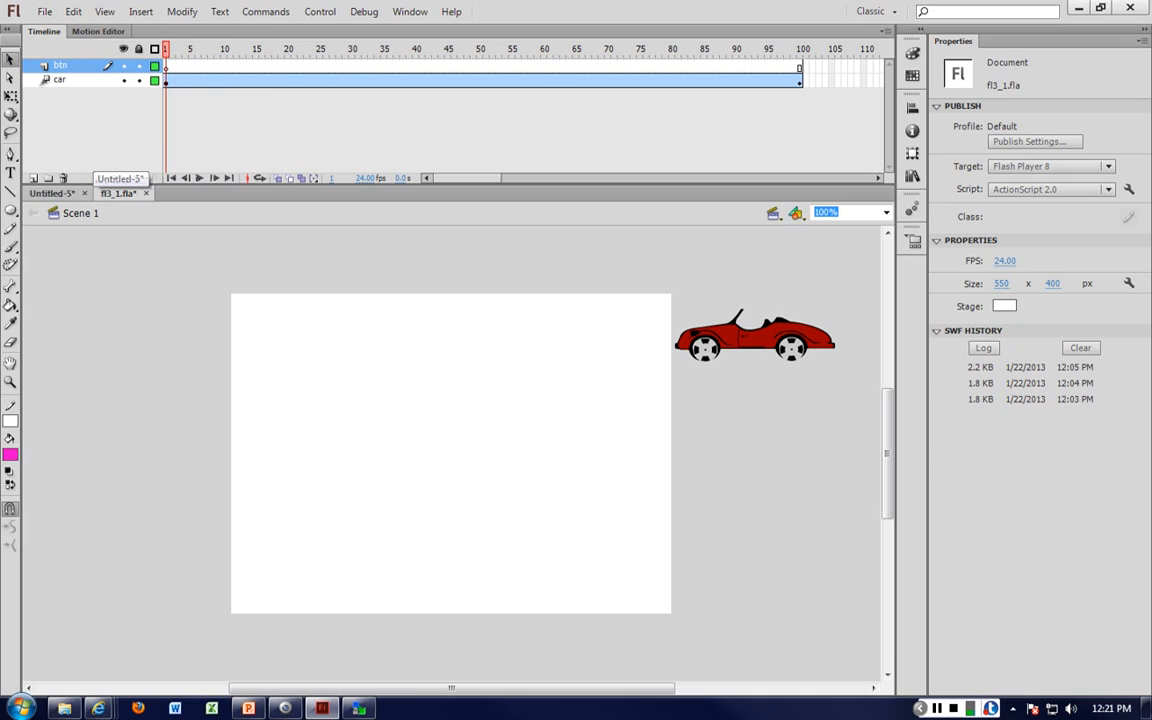
Look at the Untitled-5 document, then play the car animation in fl3_1.fla and test its movie
click(55, 193)
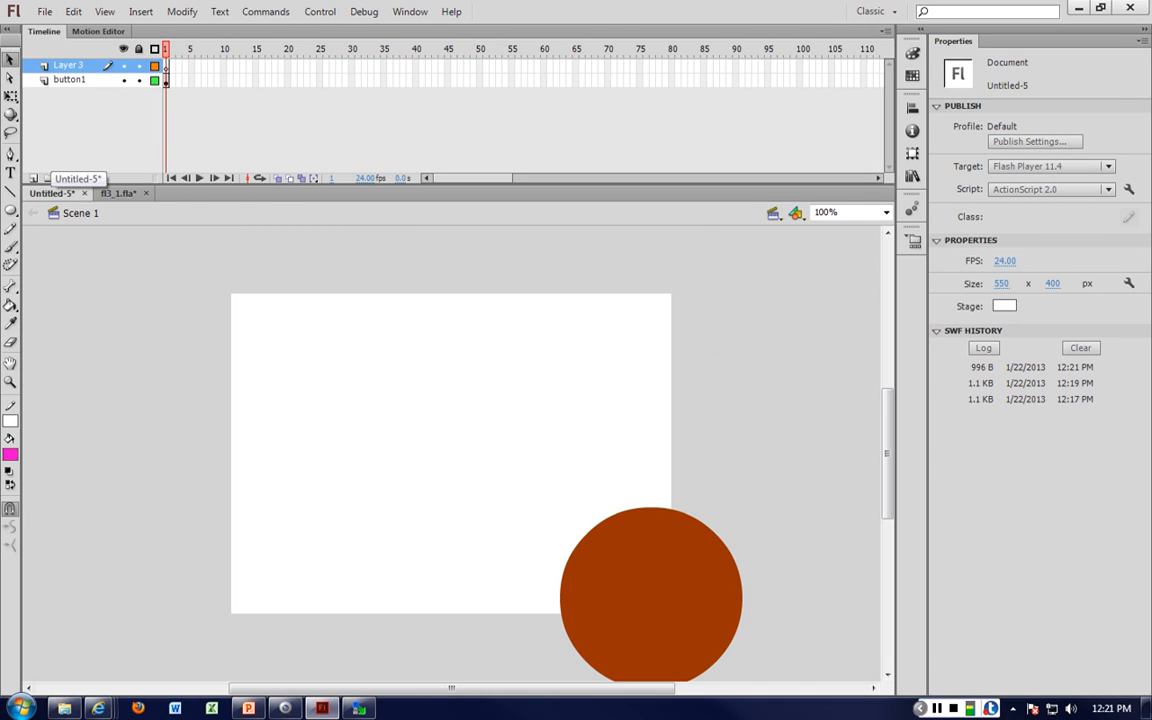
click(118, 193)
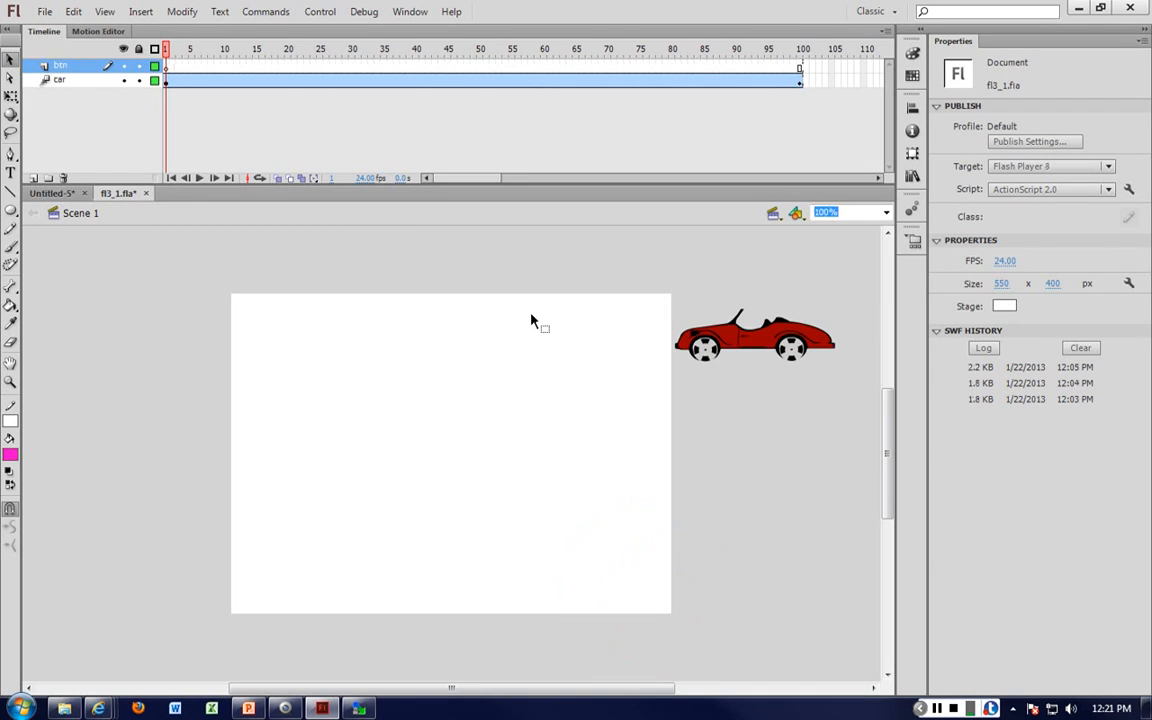
key(Return)
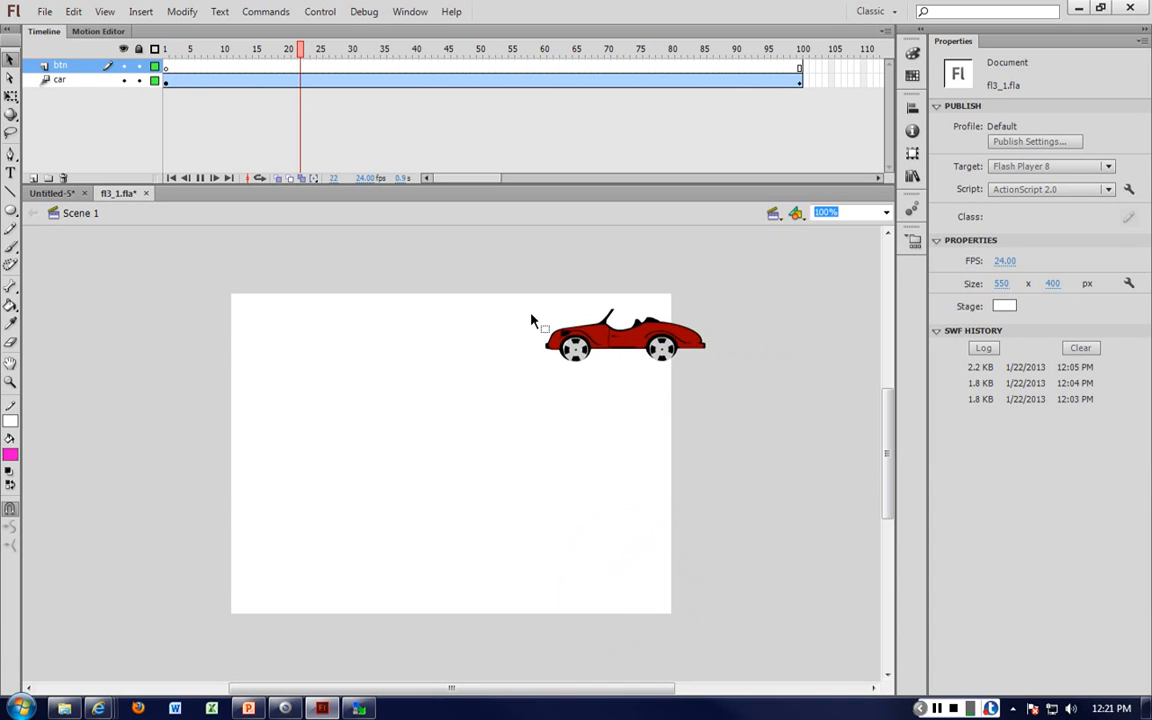
key(ctrl+Return)
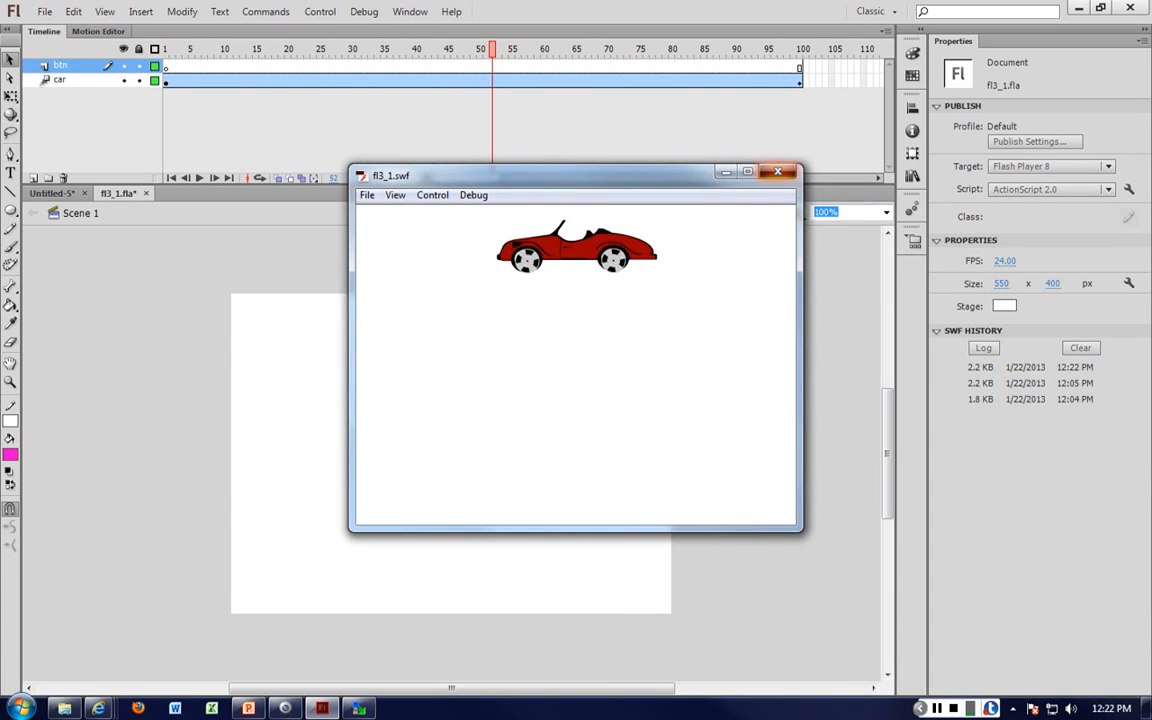
click(777, 171)
Copy the brown button from Untitled-5 onto the btn layer of fl3_1.fla, placing it below the car at about X 265, Y 266
key(ctrl+Tab)
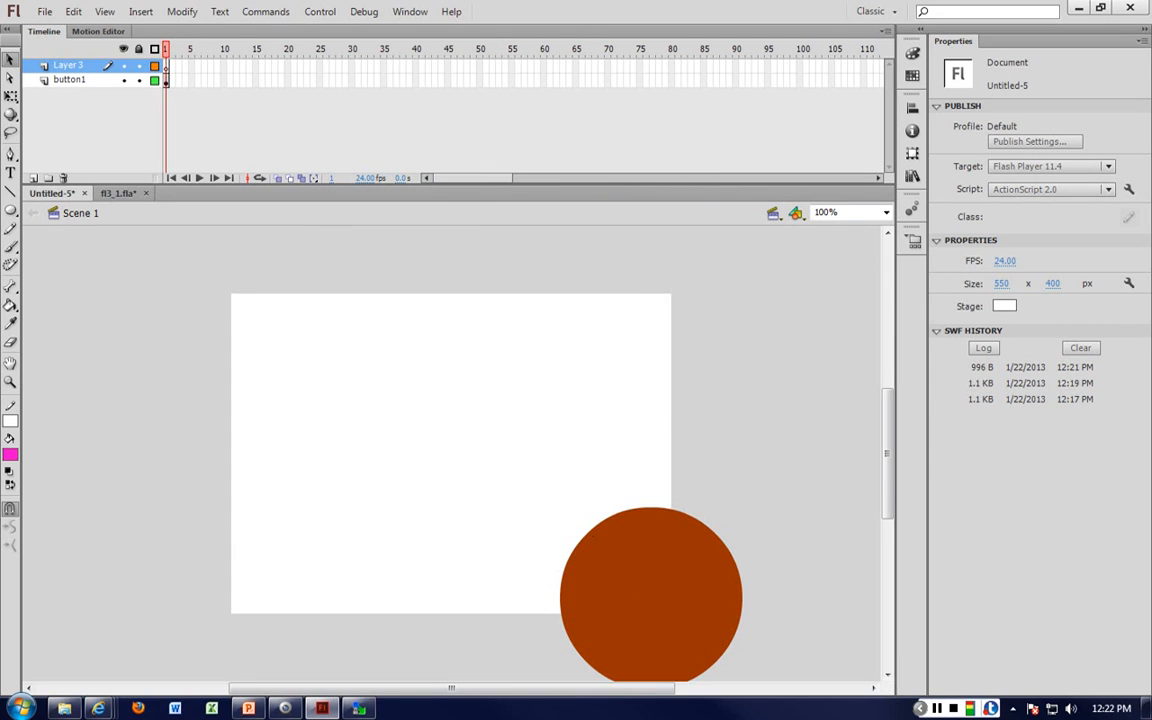
click(697, 572)
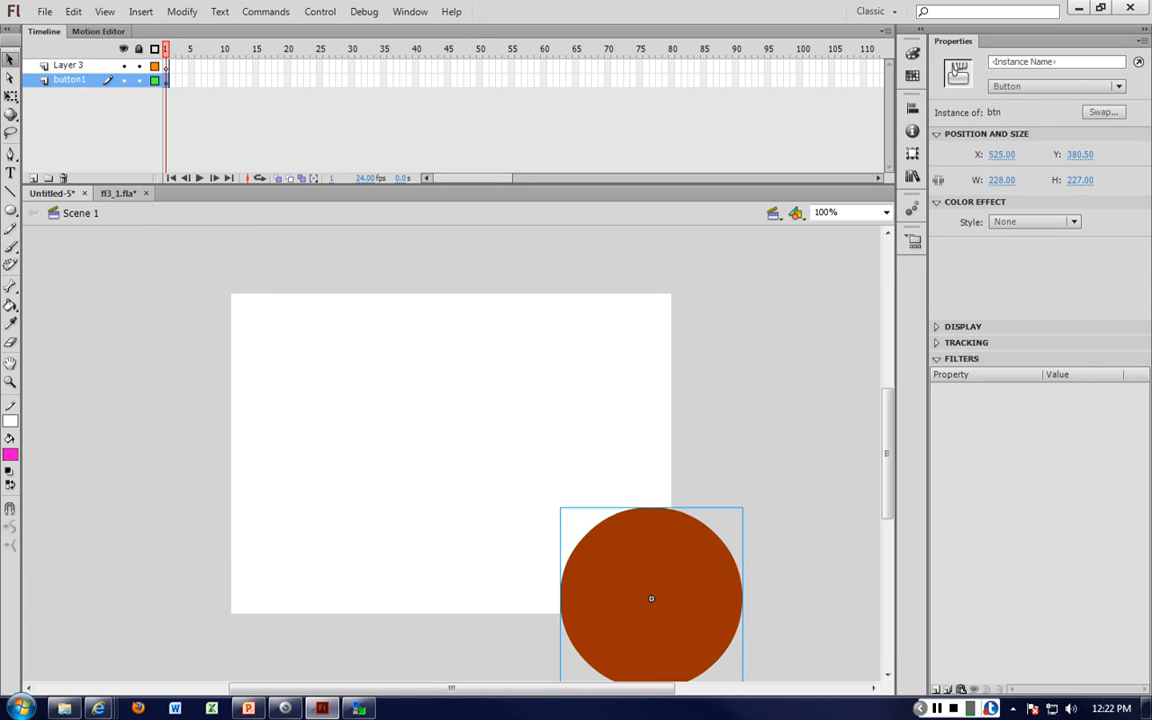
click(118, 192)
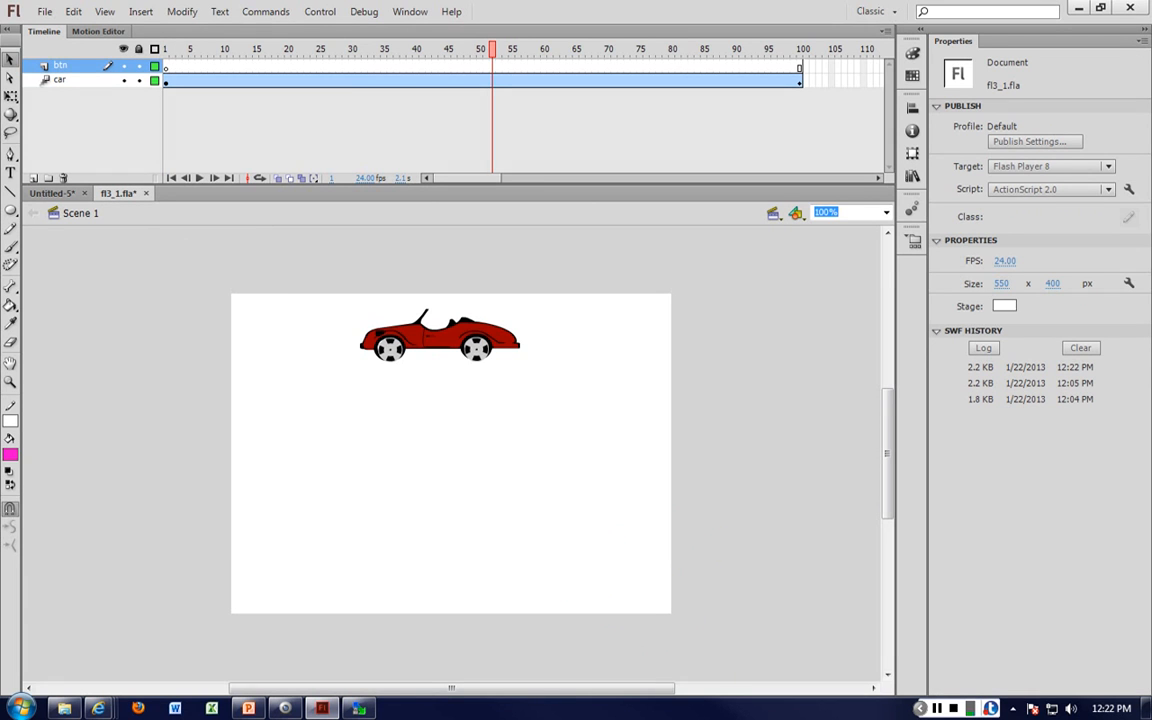
key(ctrl+v)
drag(473, 452, 465, 502)
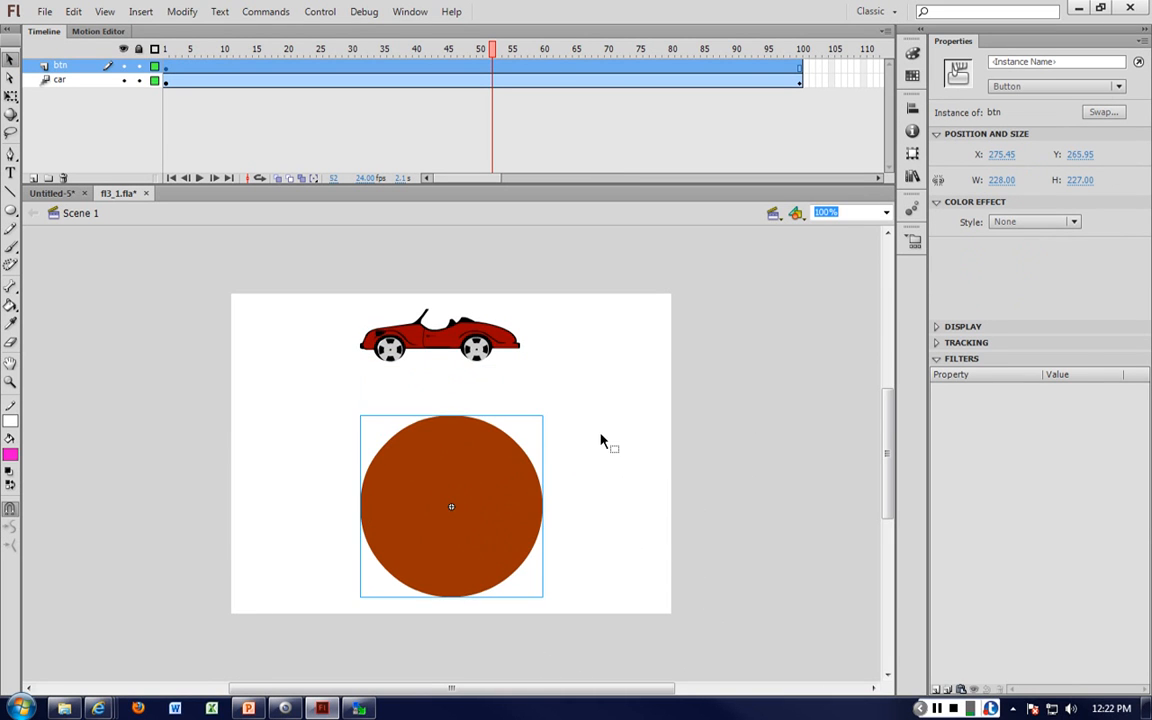
click(612, 441)
drag(509, 483, 500, 482)
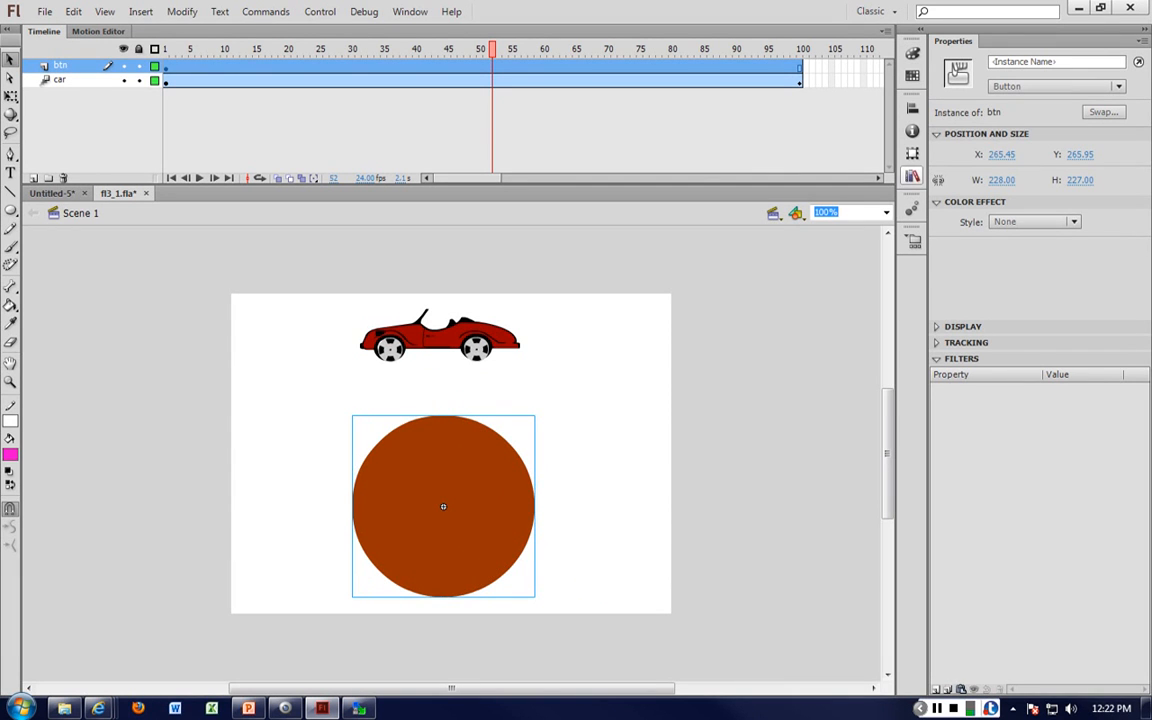
Look through the fl3_1.fla library, previewing the items c, Symbol 1 and Symbol 2
click(912, 175)
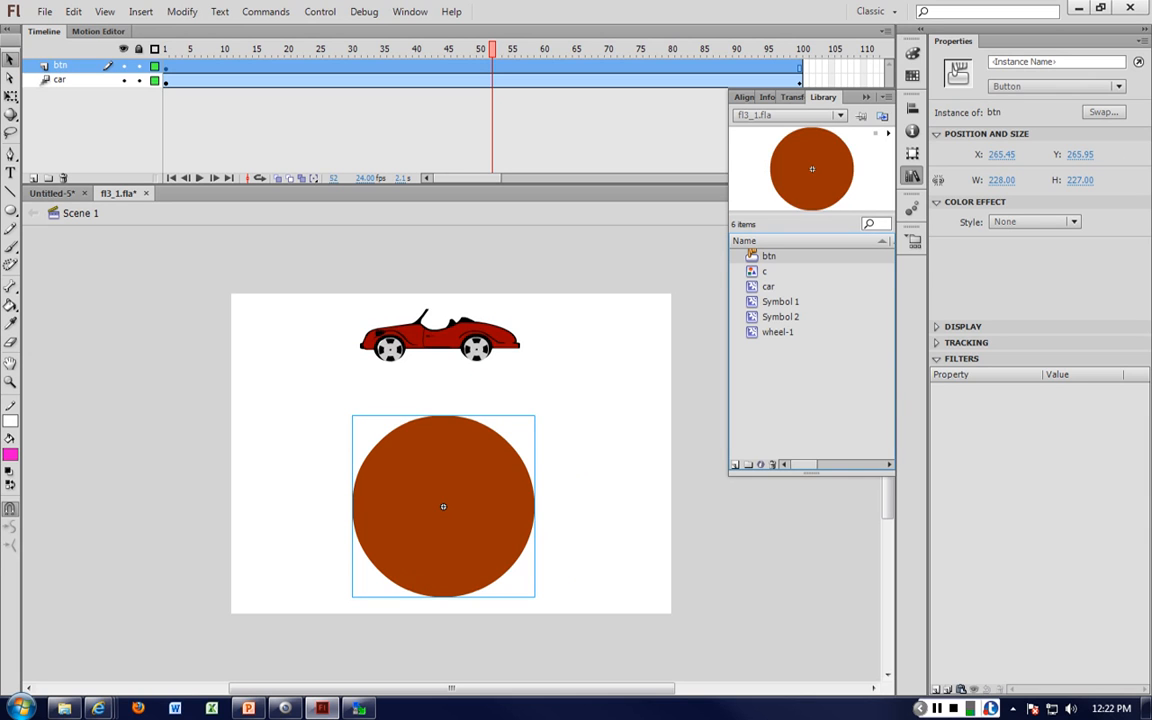
click(764, 271)
click(780, 301)
click(780, 316)
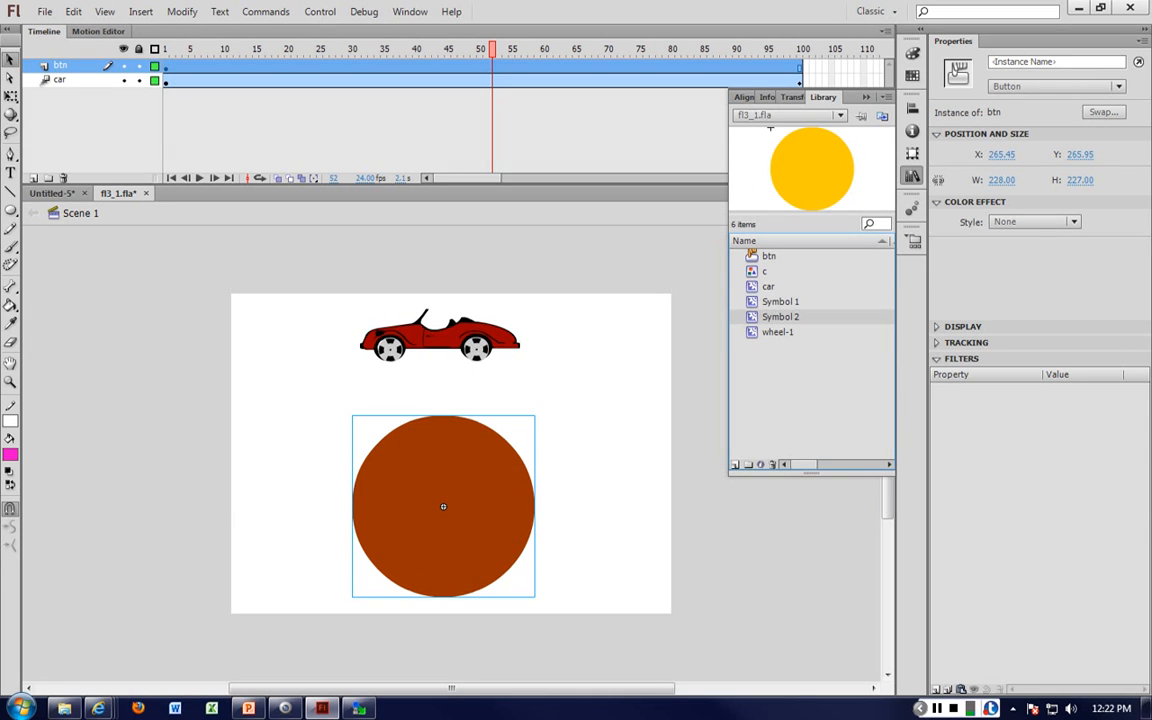
key(Down)
key(Up)
key(Up)
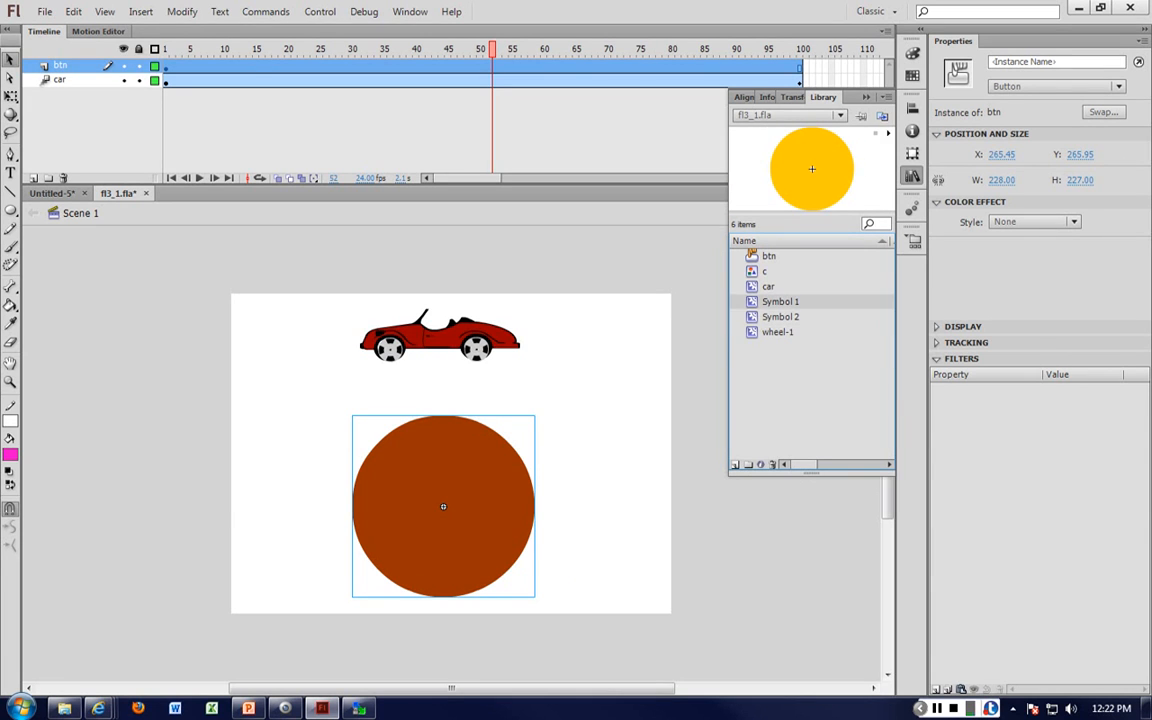
key(ctrl+l)
Test the fl3_1.fla movie with the pasted button, then close the preview
click(616, 366)
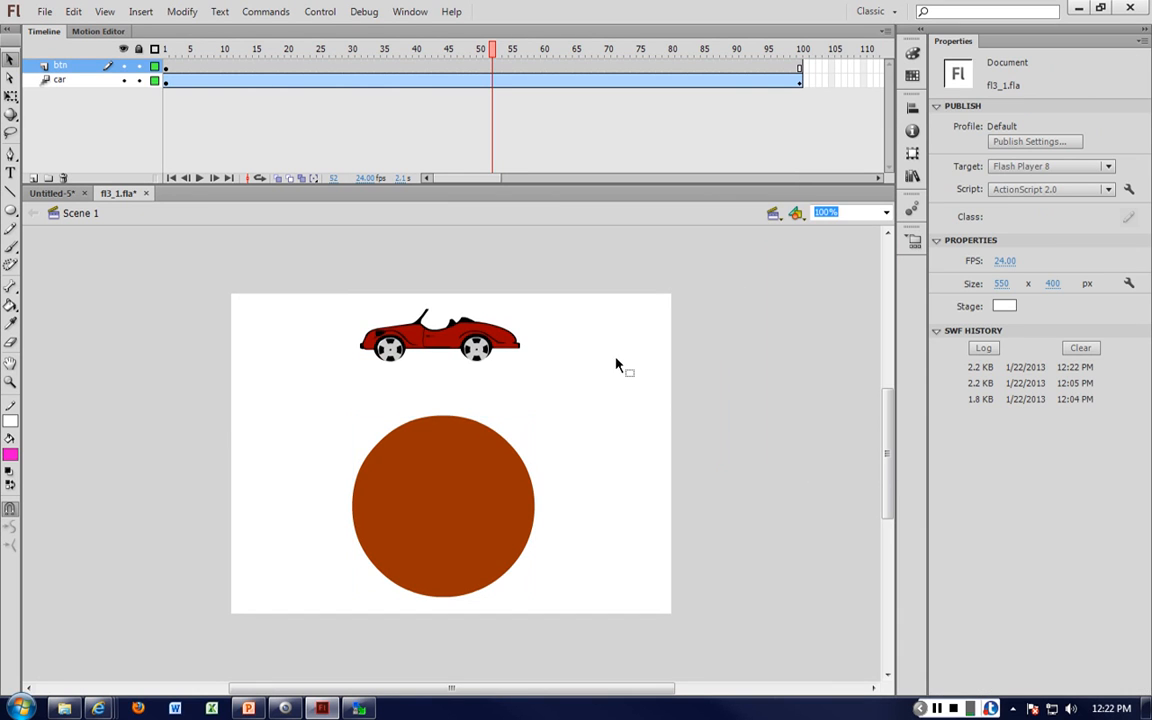
key(ctrl+Return)
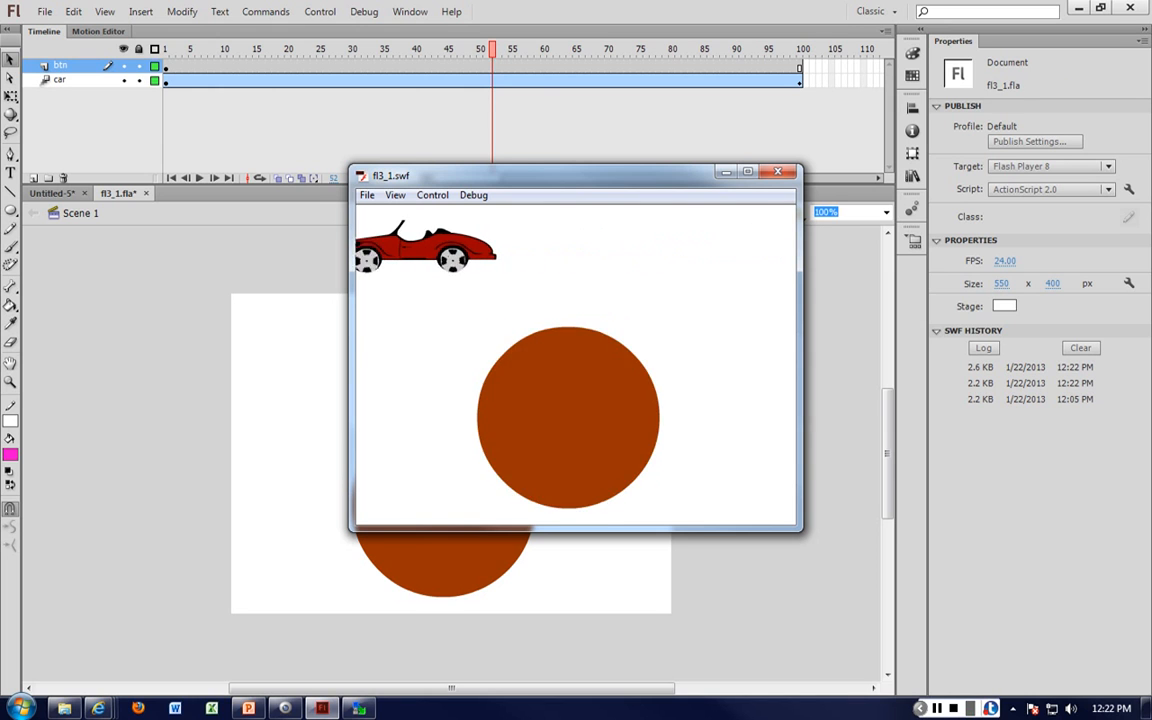
click(778, 172)
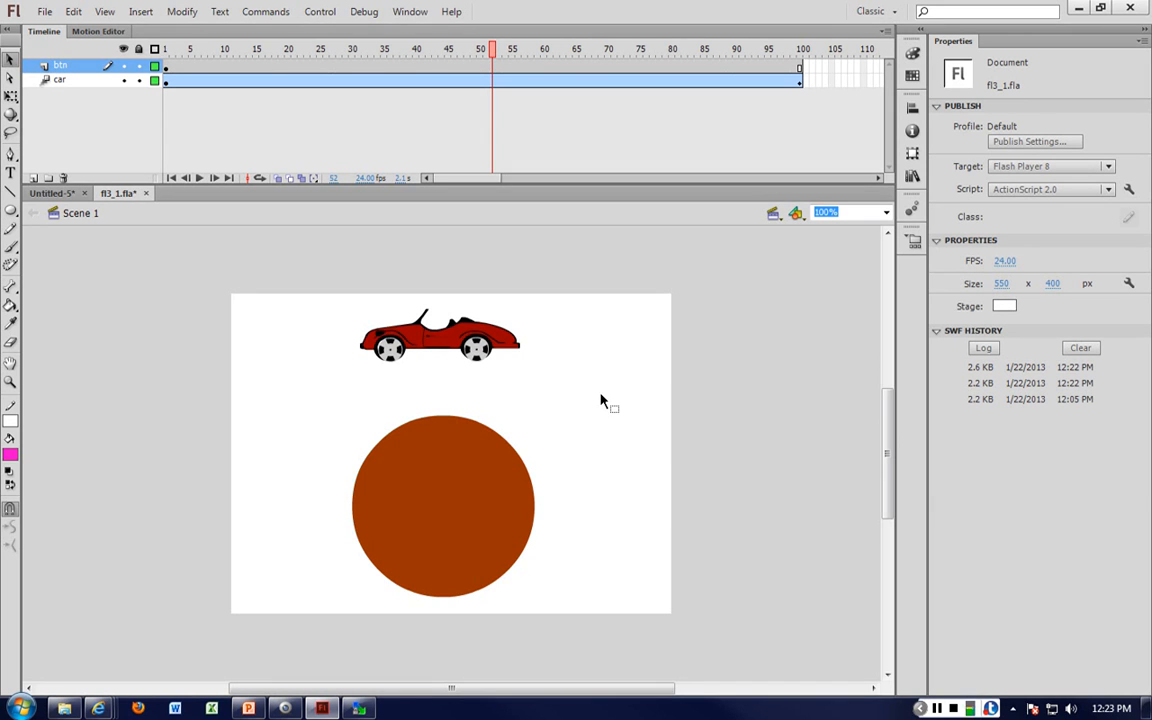
Open the script editor for the brown button and place it clear of the car
click(470, 456)
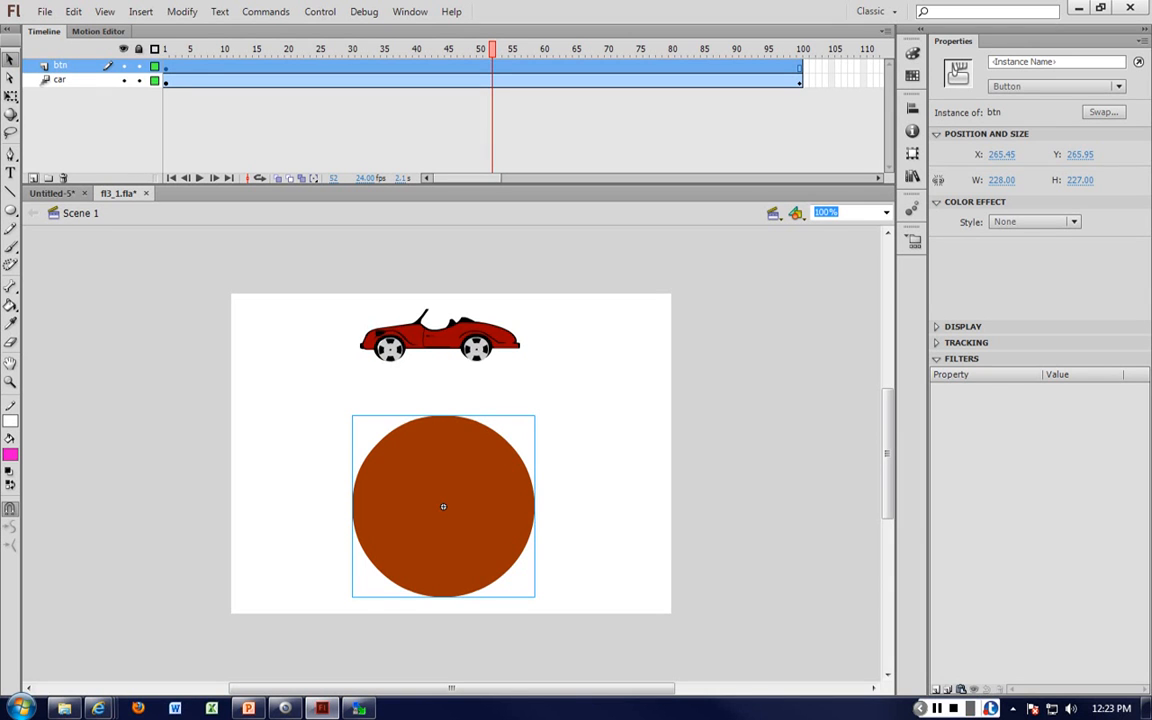
click(591, 470)
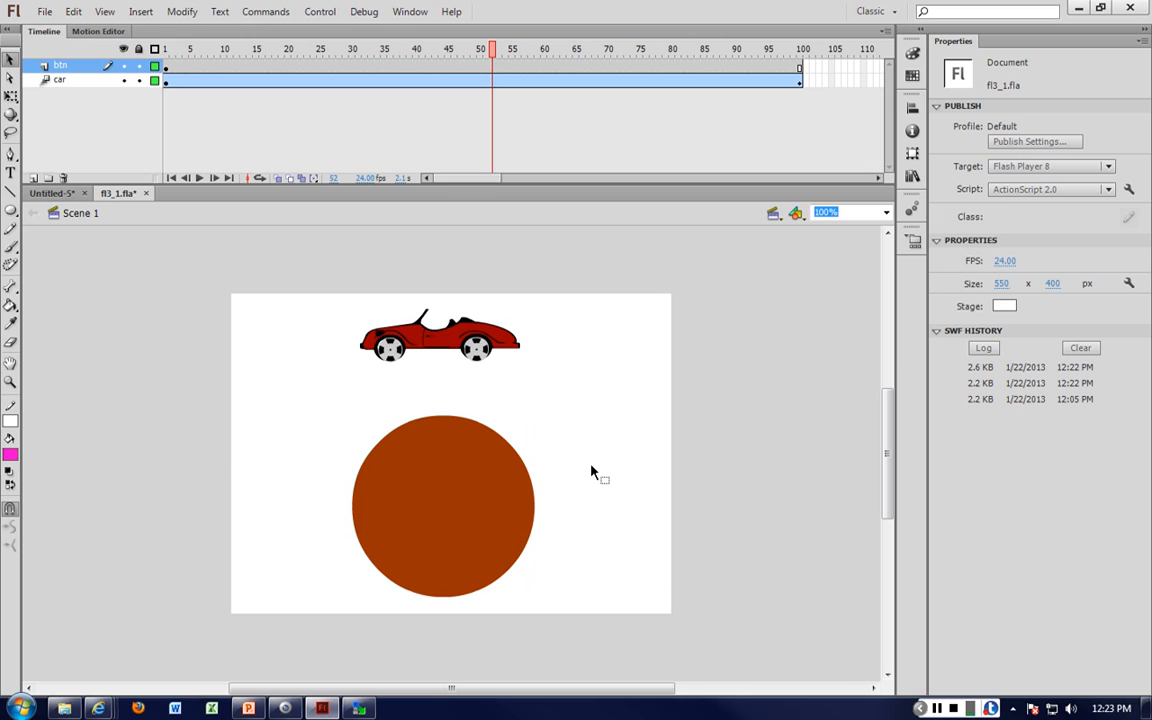
click(493, 484)
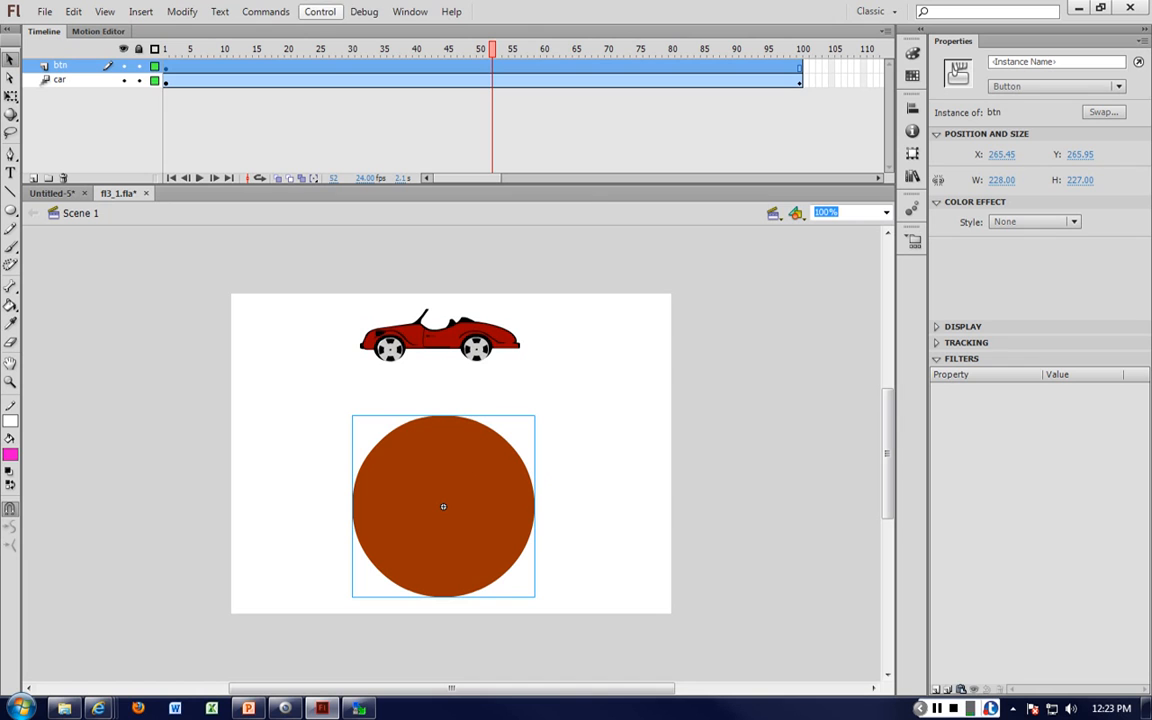
click(320, 11)
mouse_move(364, 11)
mouse_move(320, 11)
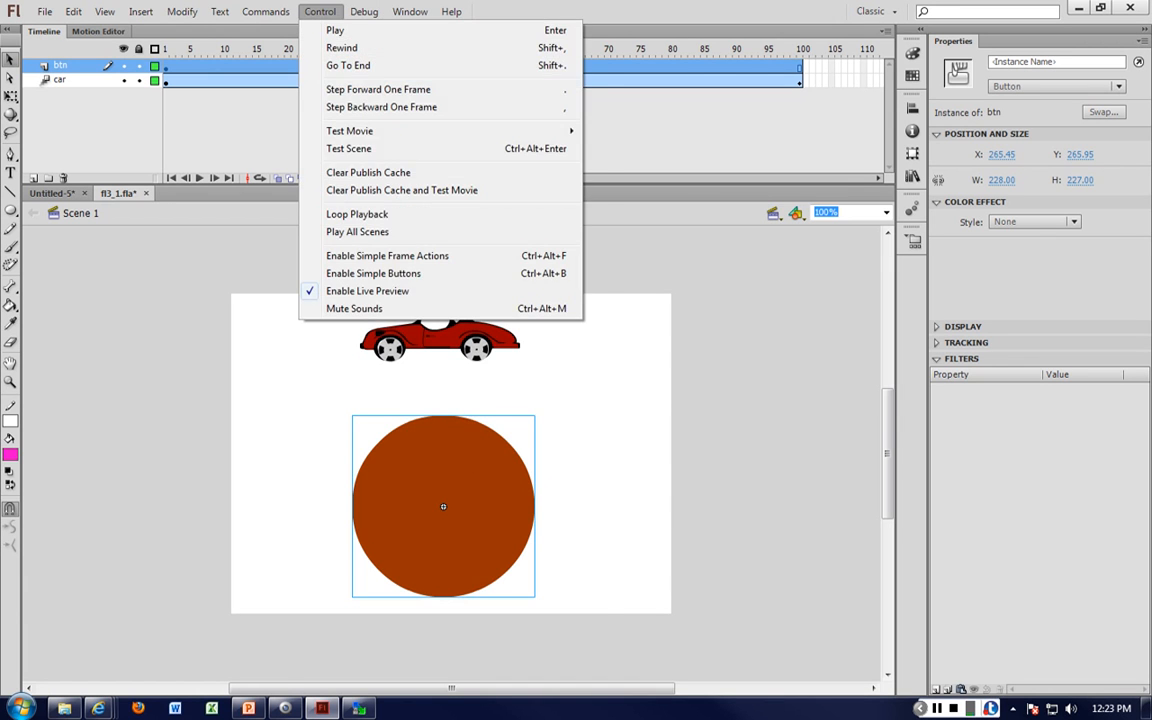
mouse_move(410, 11)
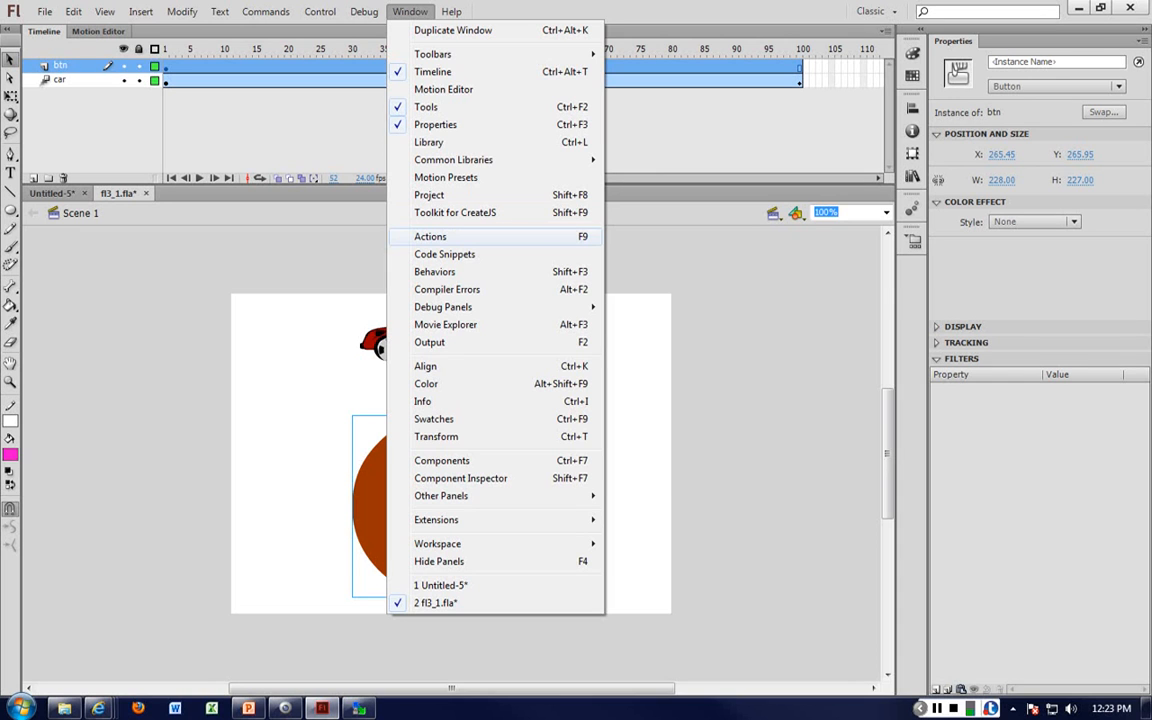
click(430, 236)
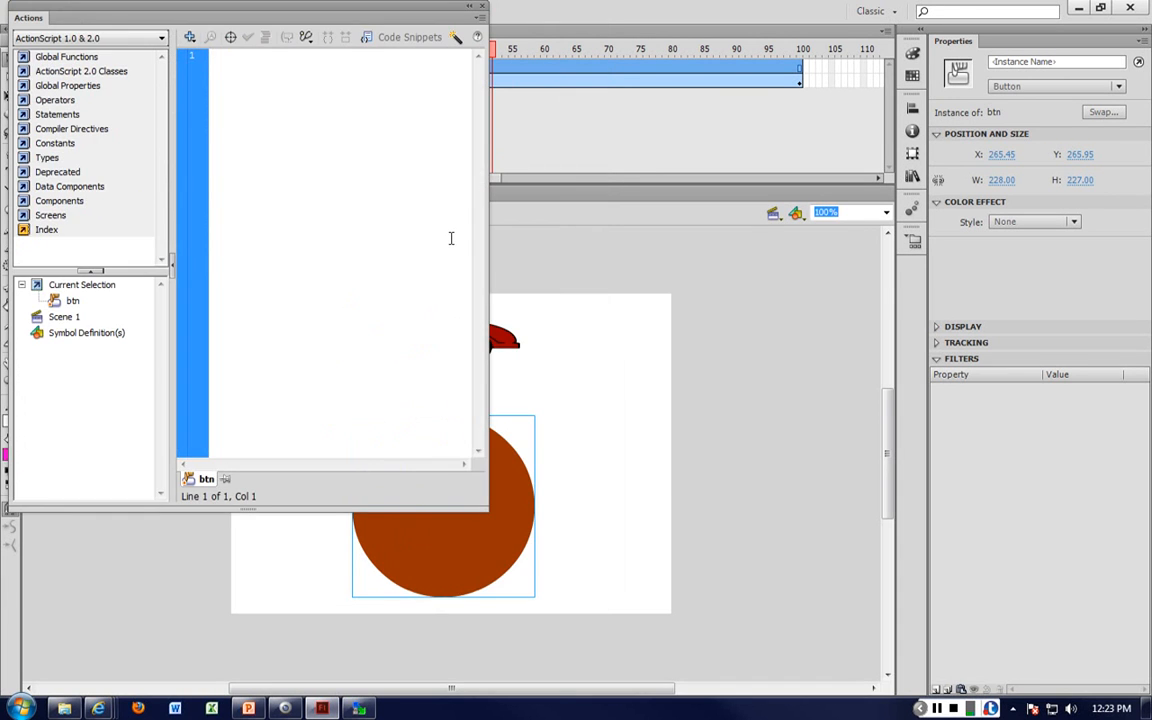
drag(250, 8, 773, 97)
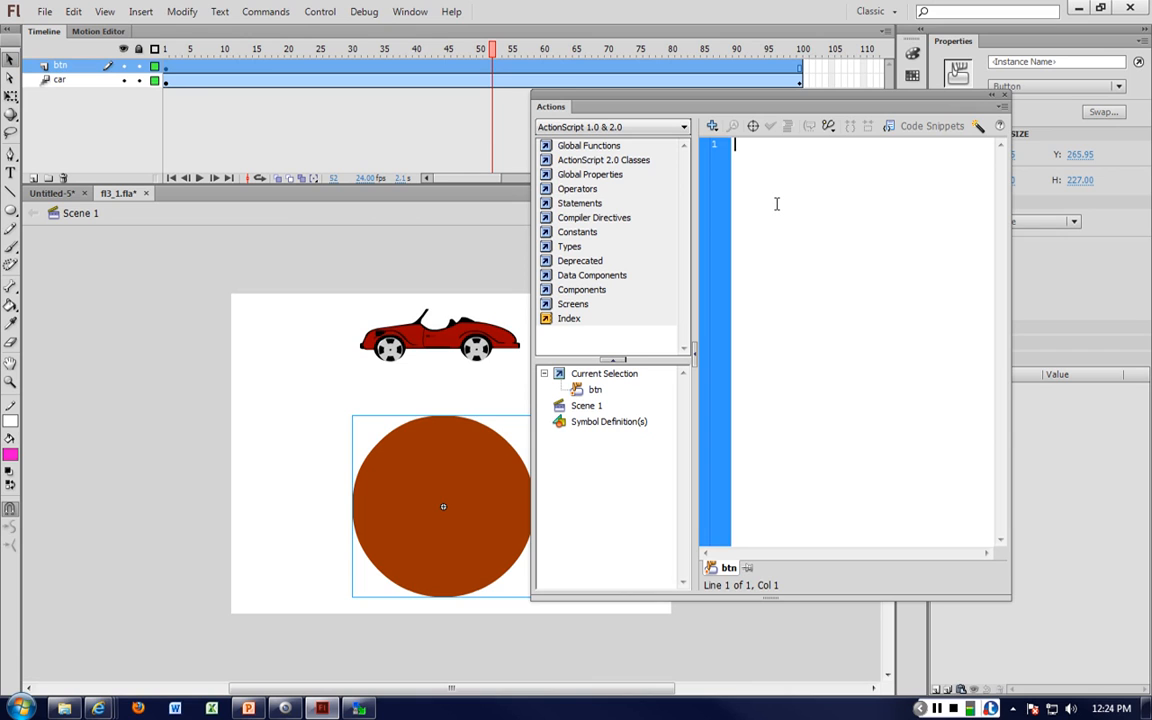
text(on release)
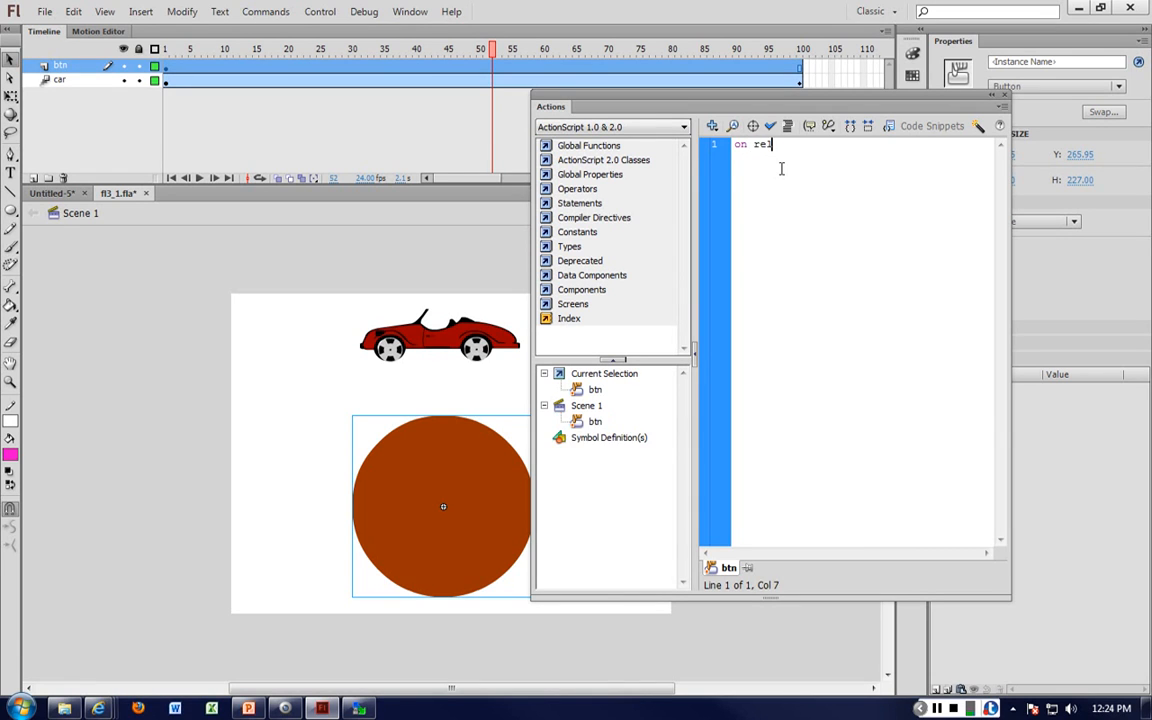
key(BackSpace)
key(BackSpace)
key(BackSpace)
key(BackSpace)
key(BackSpace)
key(BackSpace)
key(BackSpace)
text((release)
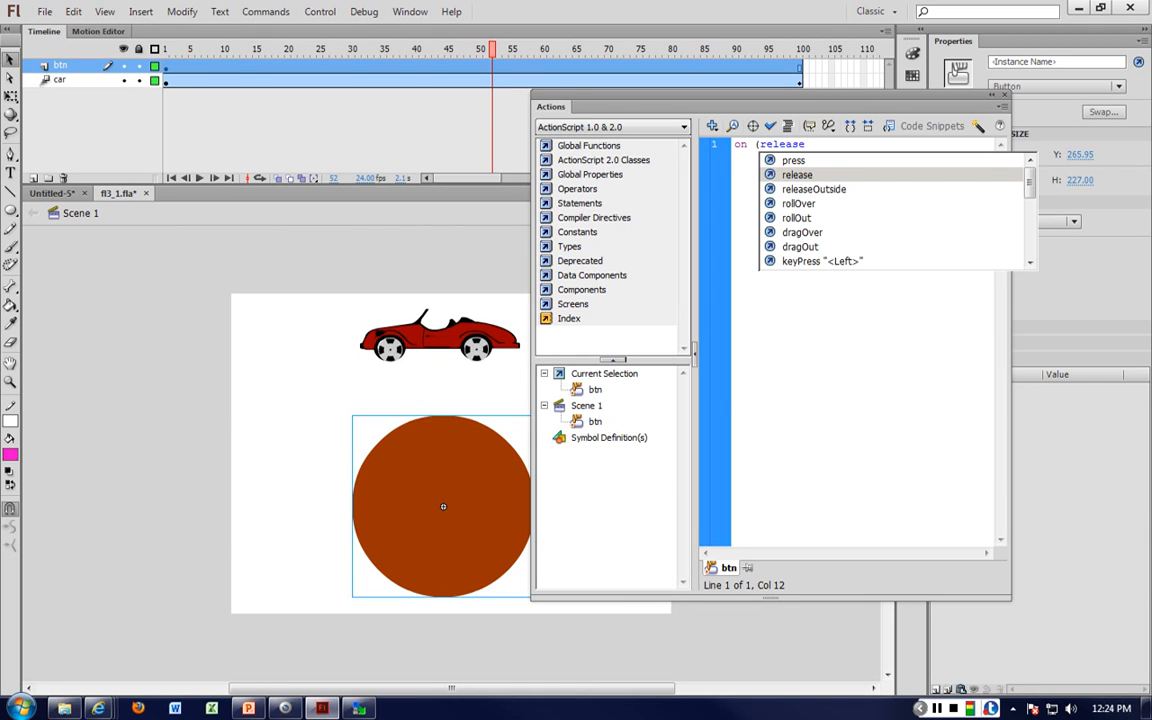
text())
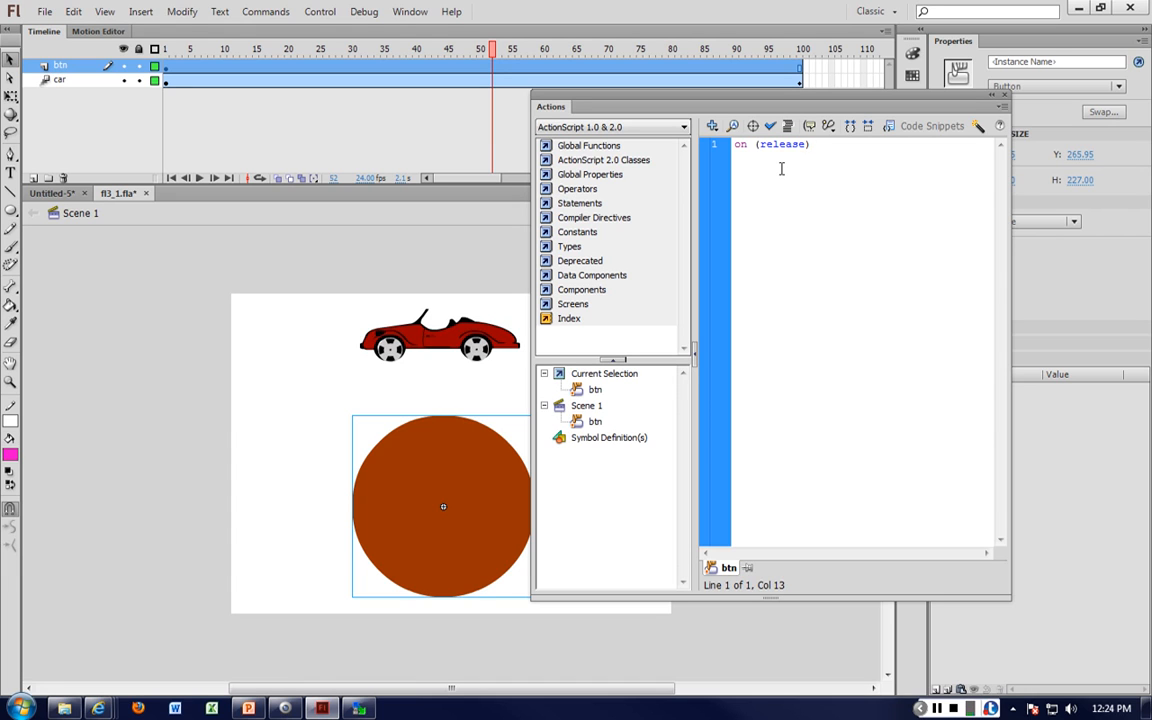
key(BackSpace)
key(BackSpace)
key(BackSpace)
key(BackSpace)
key(BackSpace)
key(BackSpace)
key(BackSpace)
key(BackSpace)
key(BackSpace)
key(BackSpace)
key(BackSpace)
key(BackSpace)
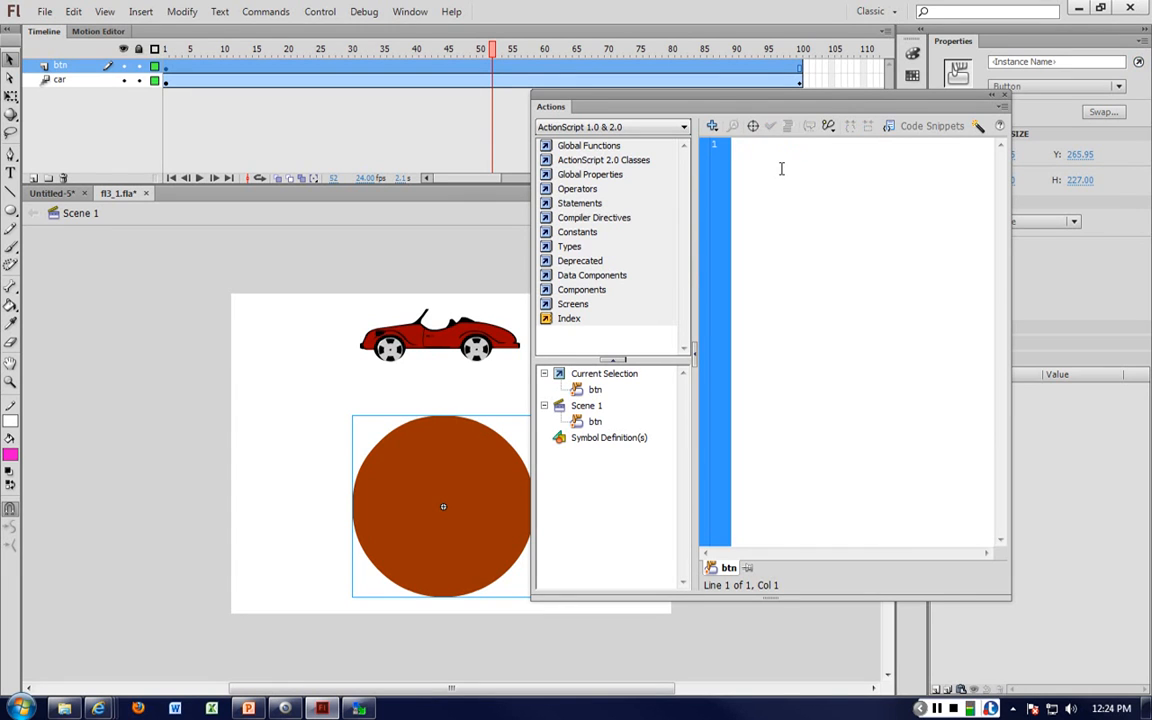
Write an on (release) handler in the button's script, with an opening and a closing brace around blank lines
text(on ()
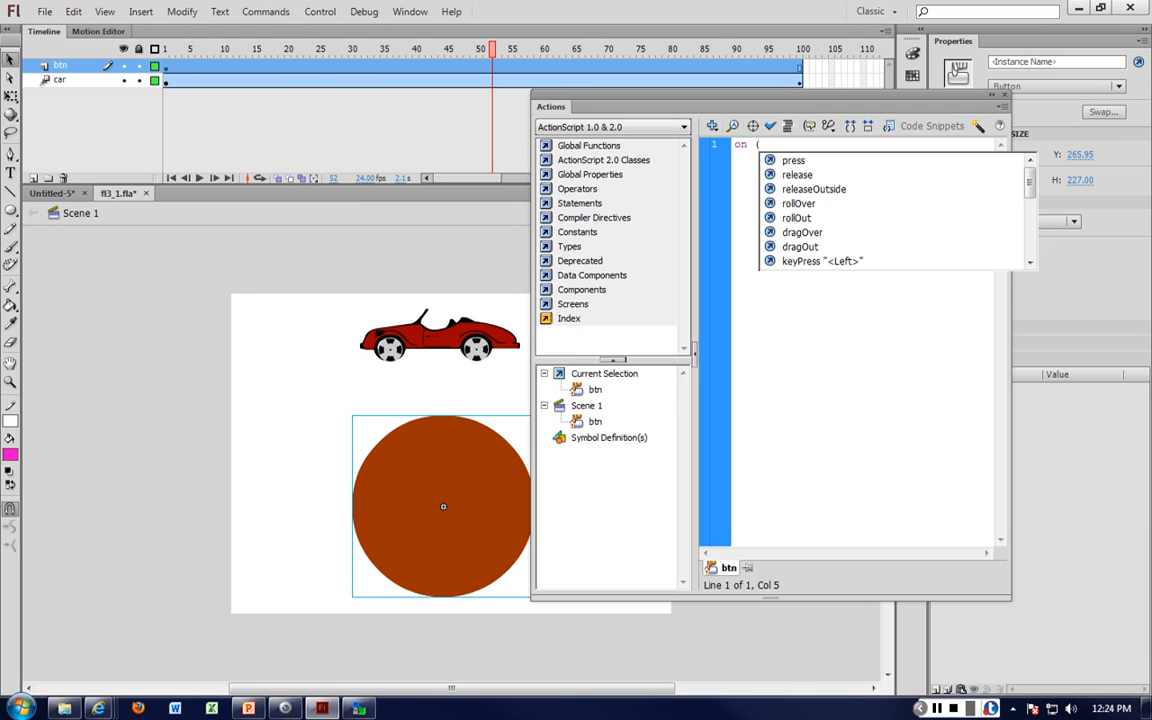
double_click(804, 175)
text())
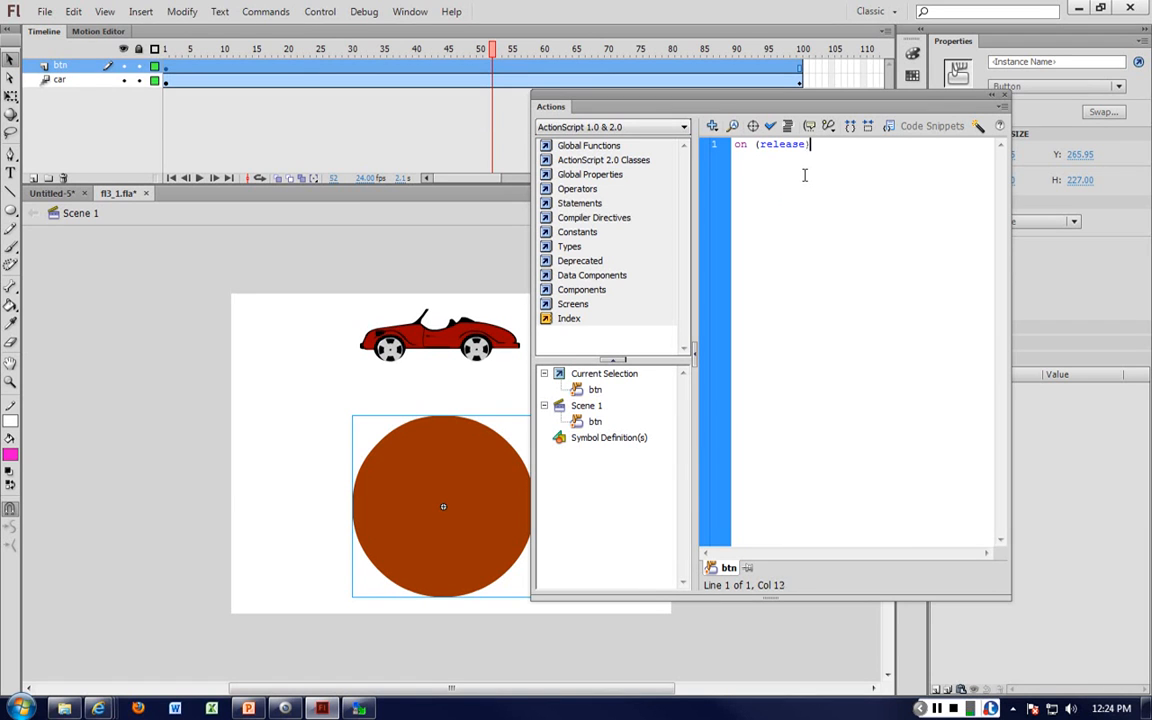
key(Return)
text({)
key(Return)
key(Return)
key(Return)
key(Up)
key(Up)
key(shift+Down)
key(shift+Down)
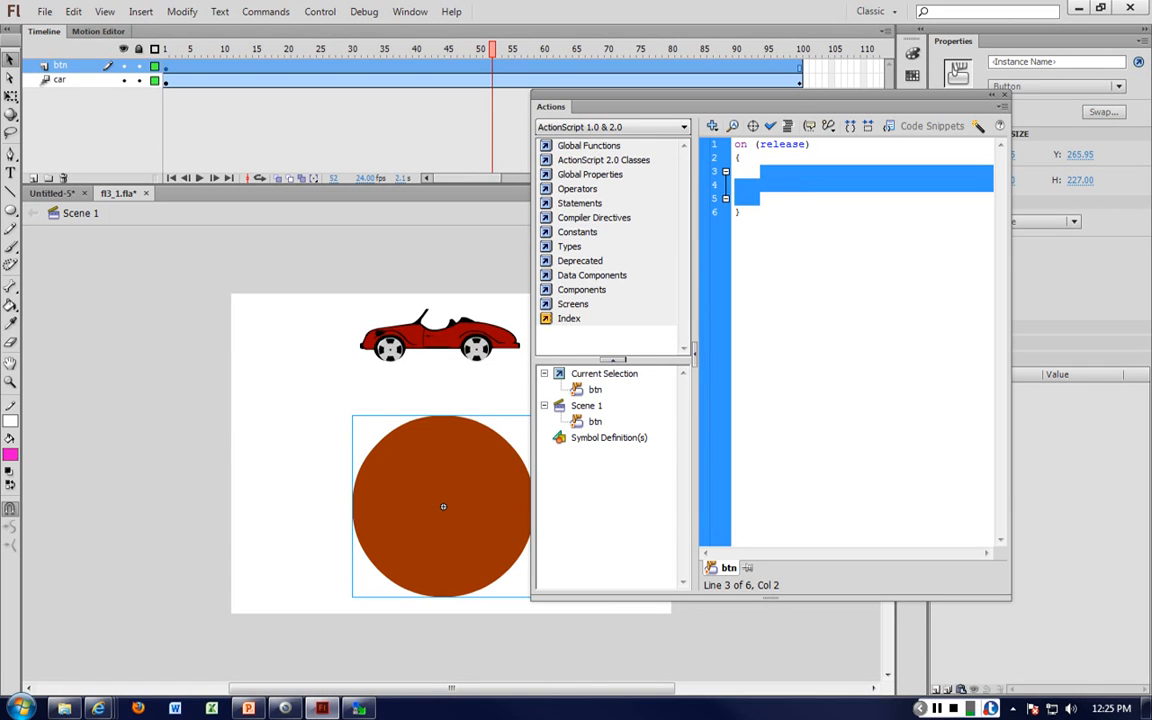
Add the statement gotoAndPlay(2); between the braces of the release handler
double_click(761, 147)
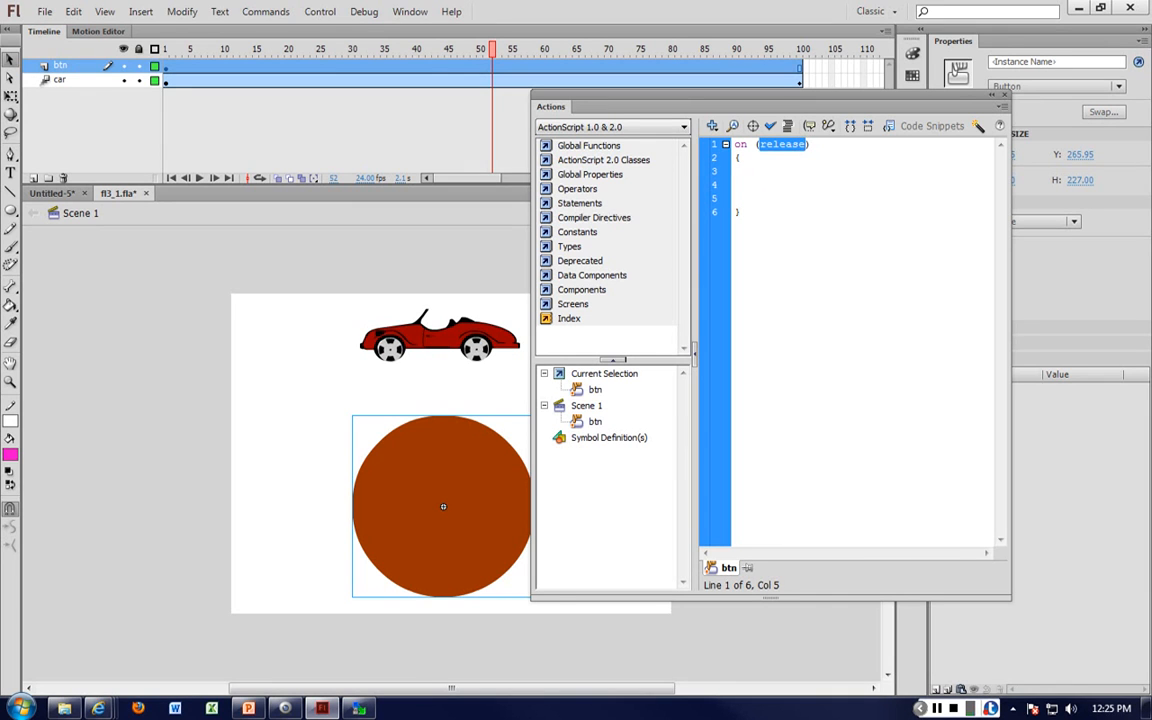
click(757, 185)
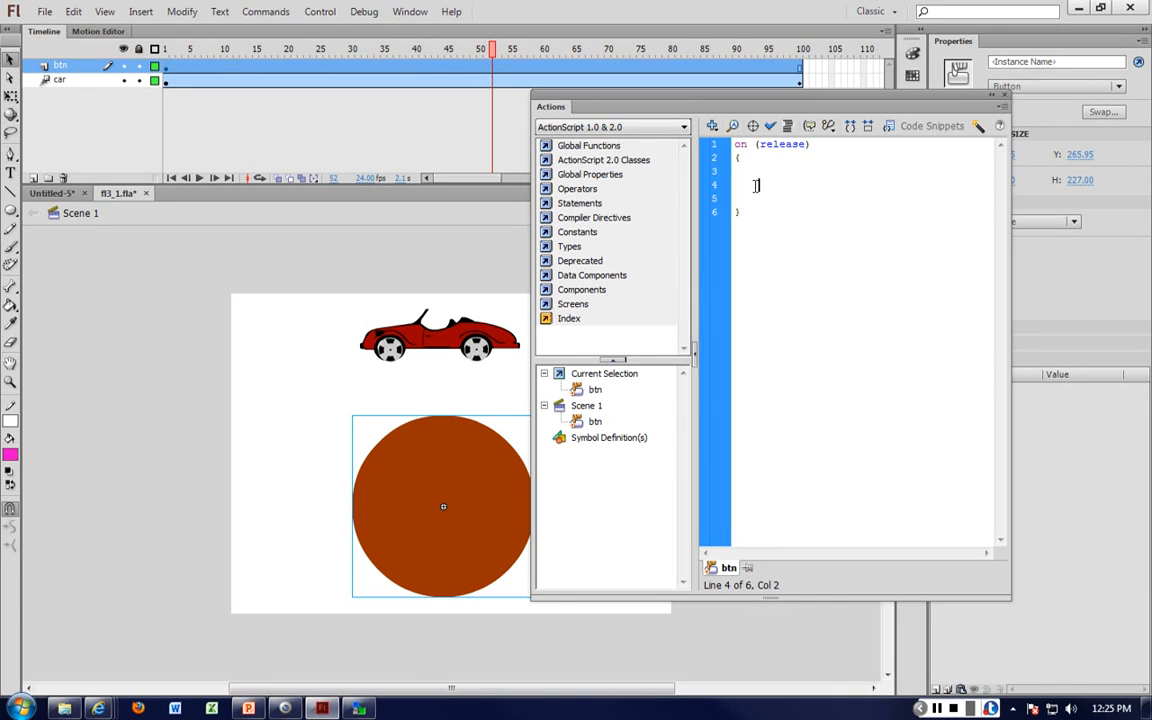
text(gotoAndPlay()
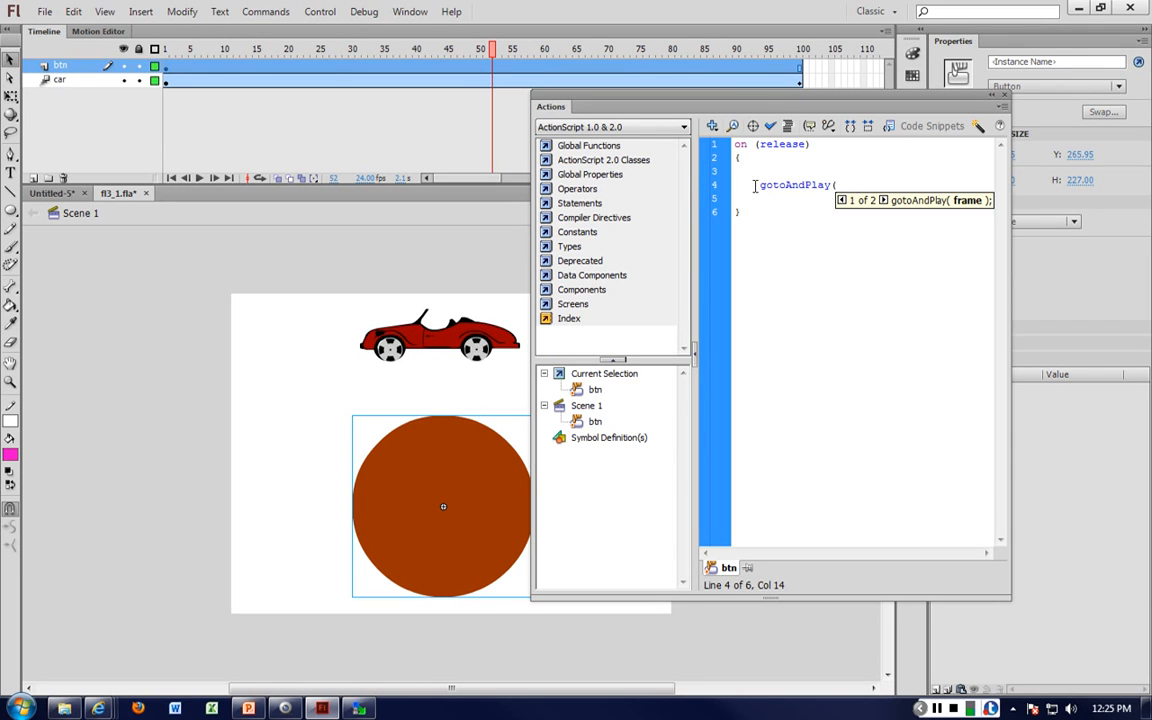
text(2);)
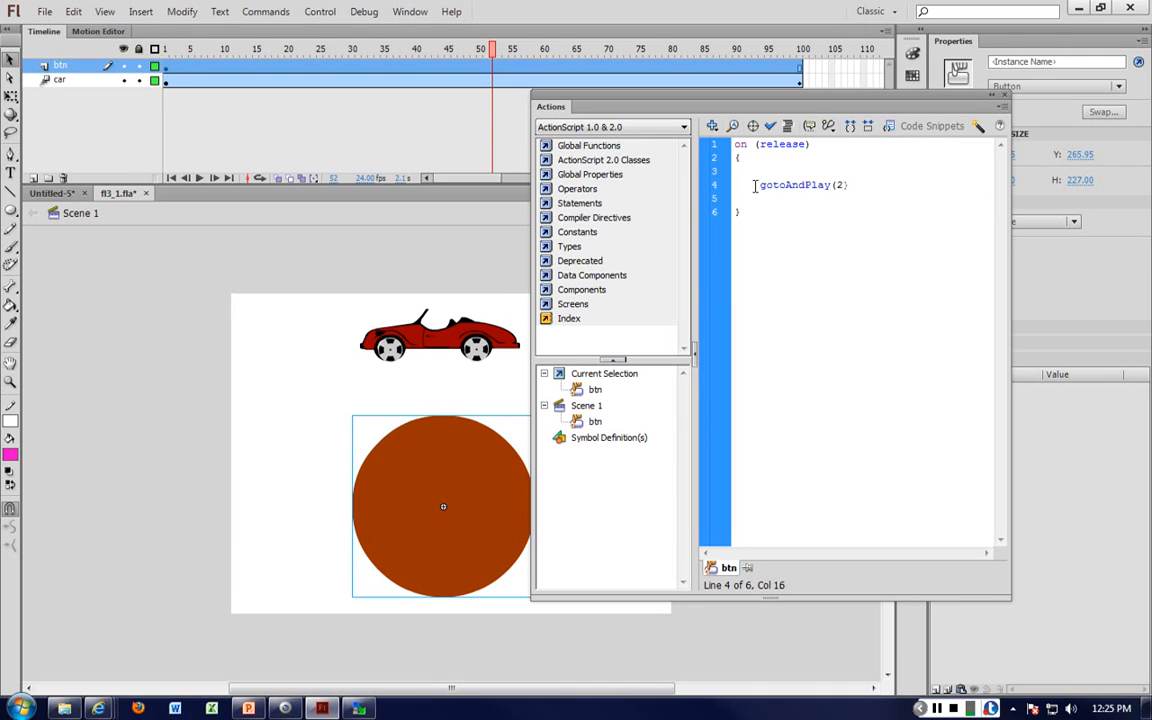
key(Left)
key(Left)
key(shift+Left)
Reselect the brown button and remove the blank lines around gotoAndPlay(2); in its script
click(467, 277)
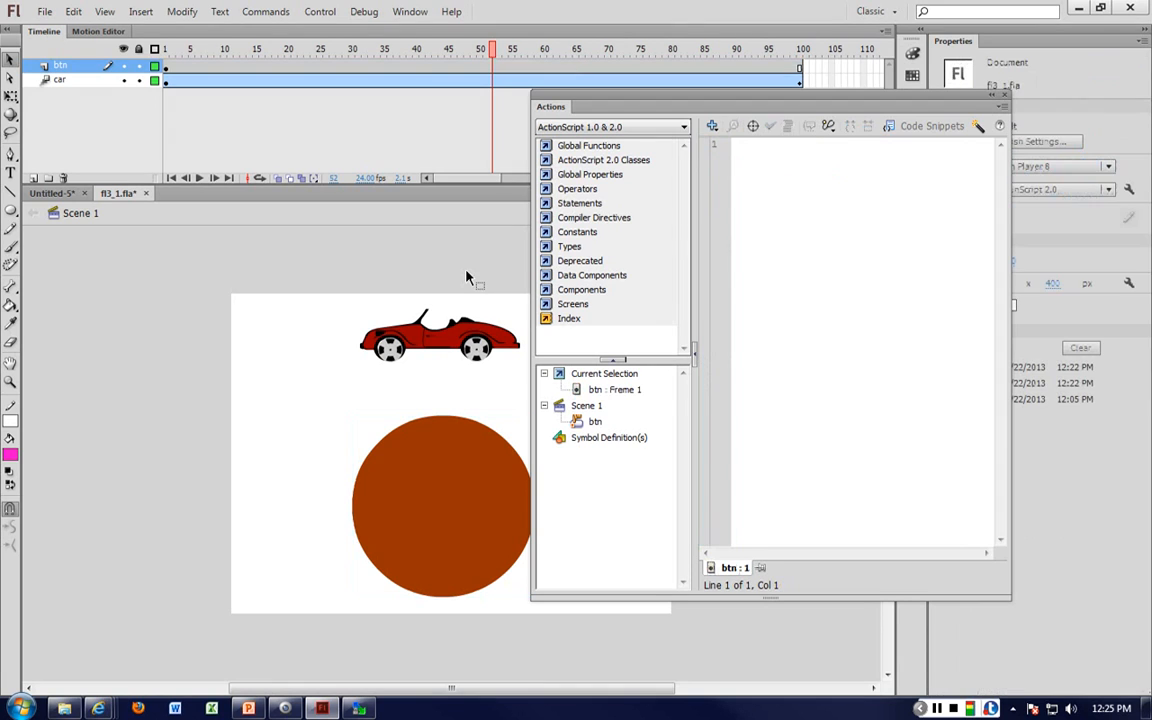
click(440, 440)
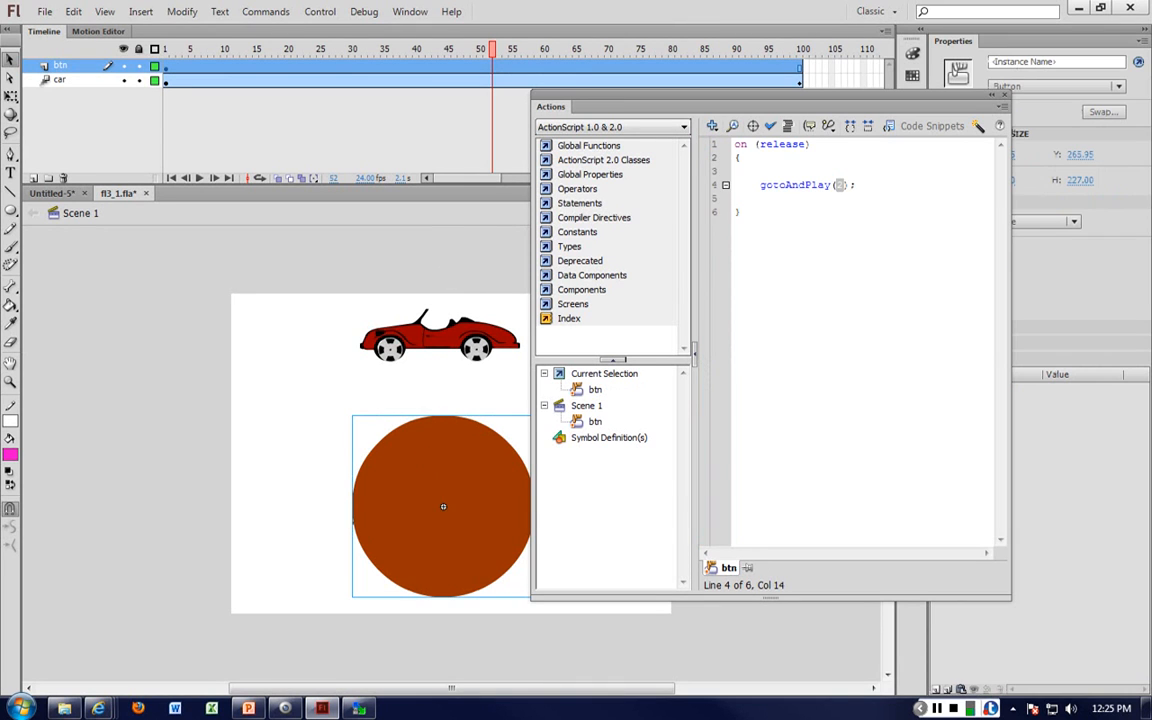
text(2)
click(758, 171)
key(BackSpace)
key(BackSpace)
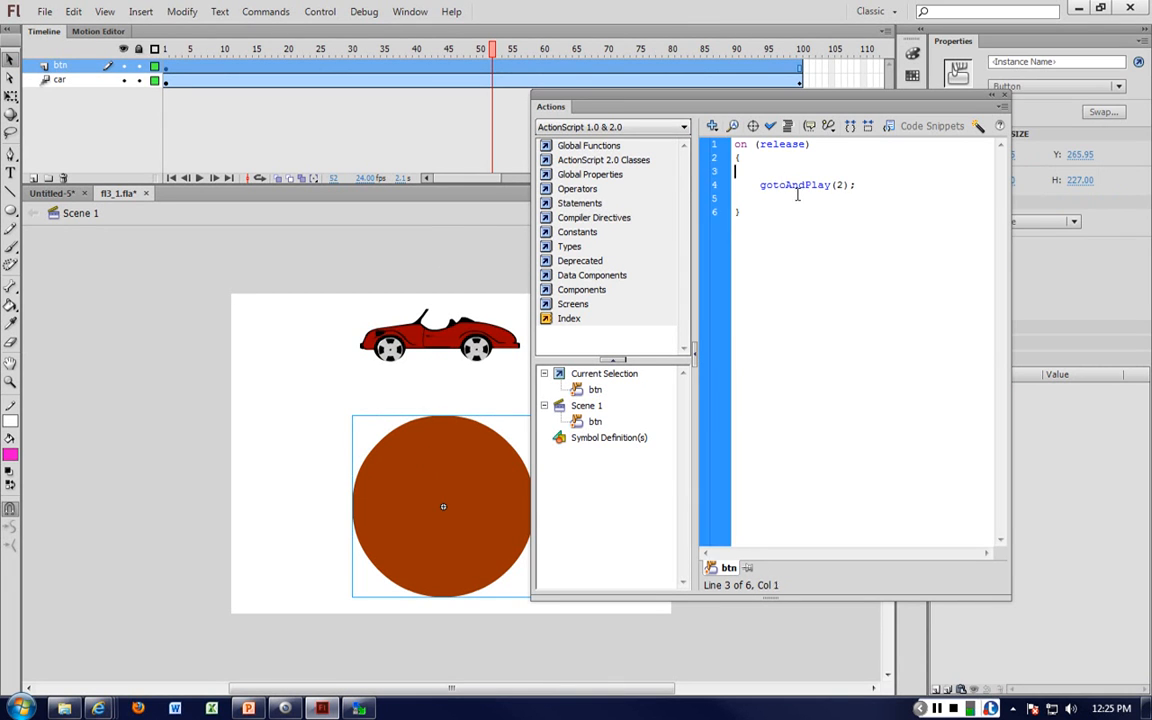
click(748, 184)
key(Delete)
click(855, 171)
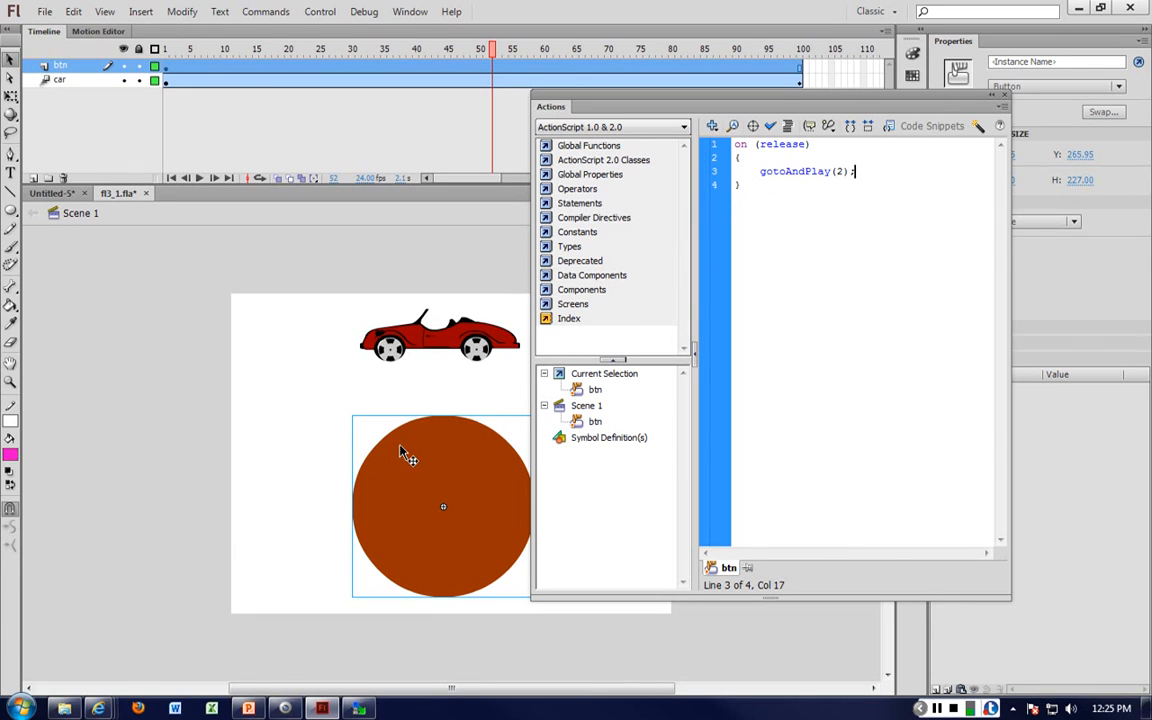
Deselect the button, test the movie with its release script, and close the preview
click(393, 239)
key(ctrl+Return)
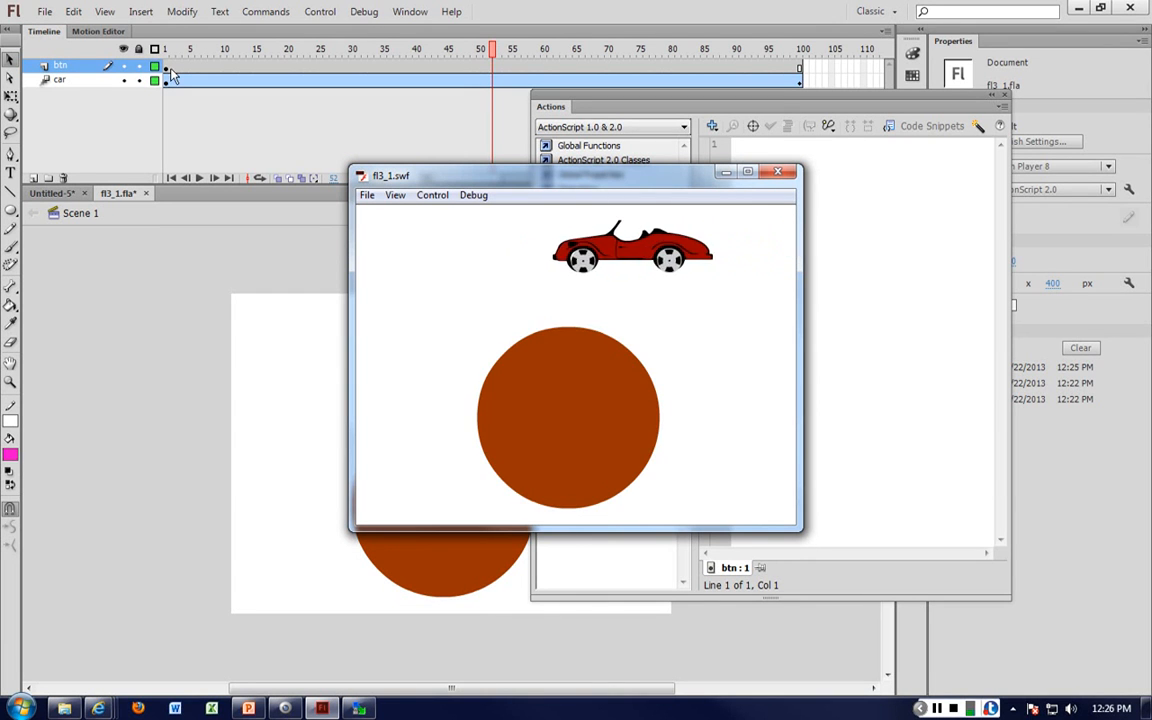
key(ctrl+w)
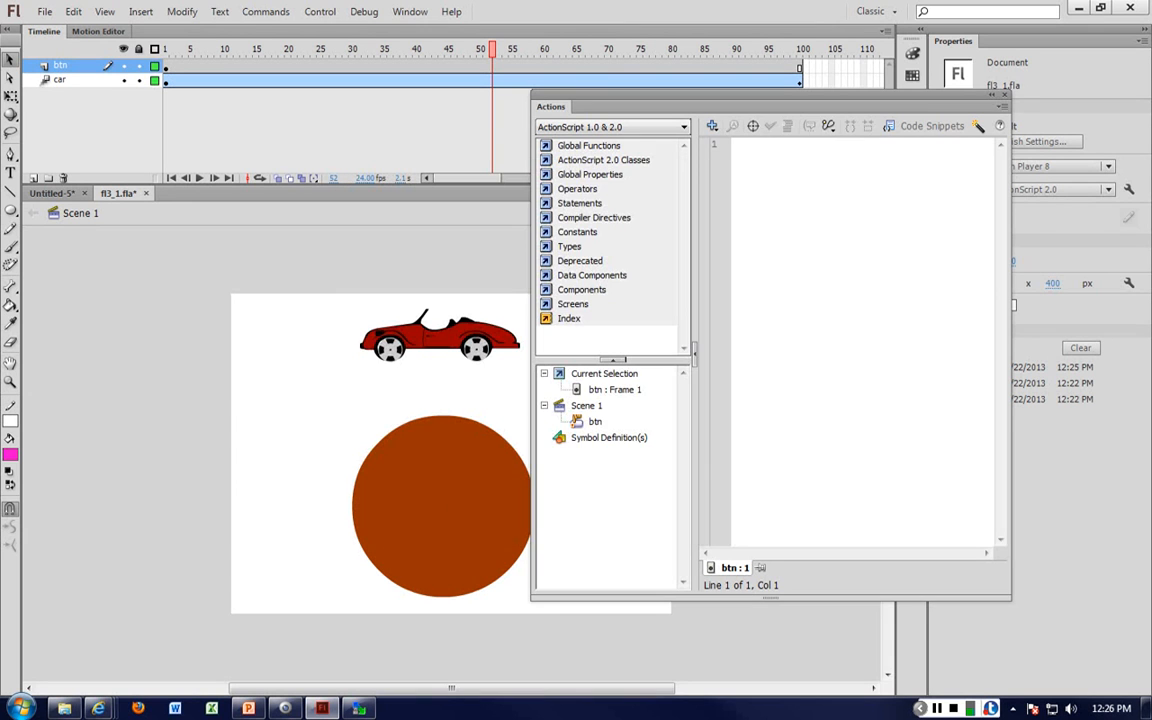
Move the playhead to frame 2 of the btn layer, select the brown button and reopen its script
key(F9)
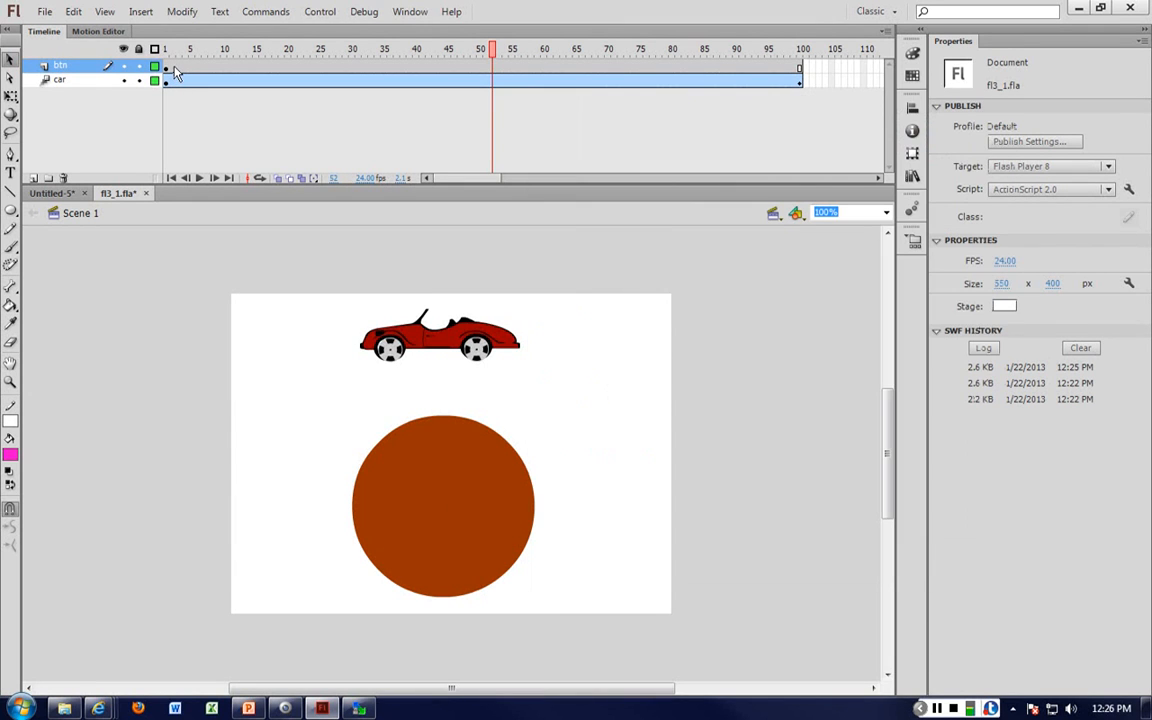
click(175, 67)
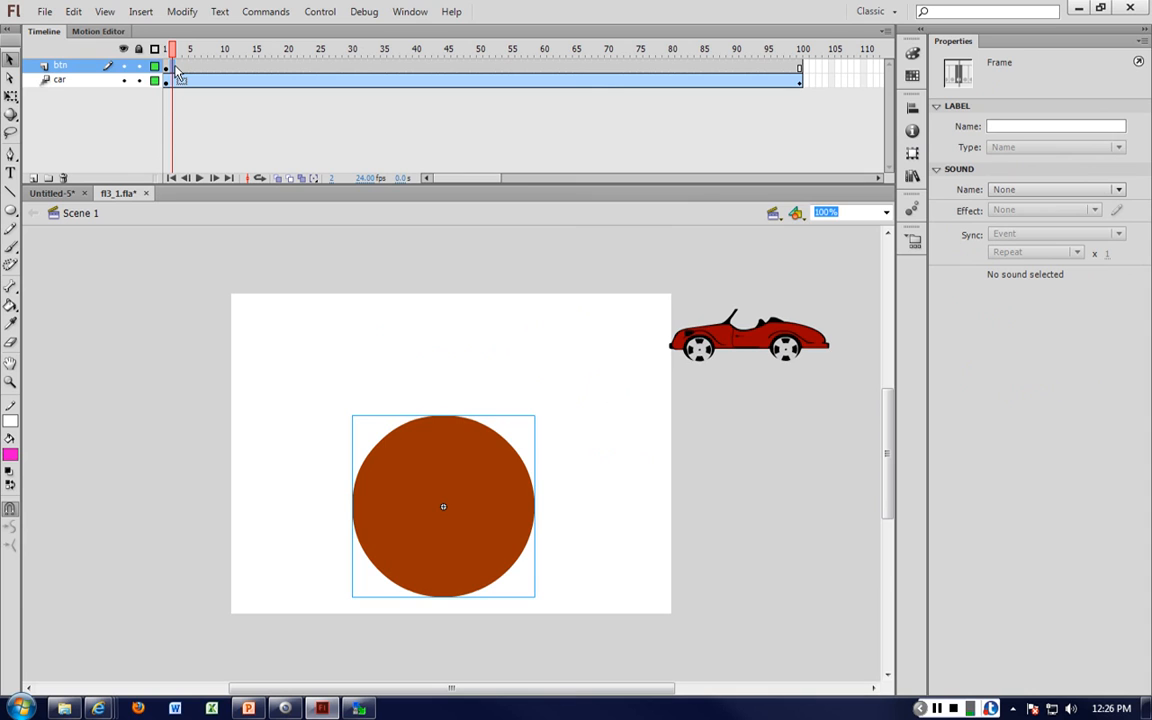
drag(177, 71, 284, 78)
click(172, 67)
click(410, 497)
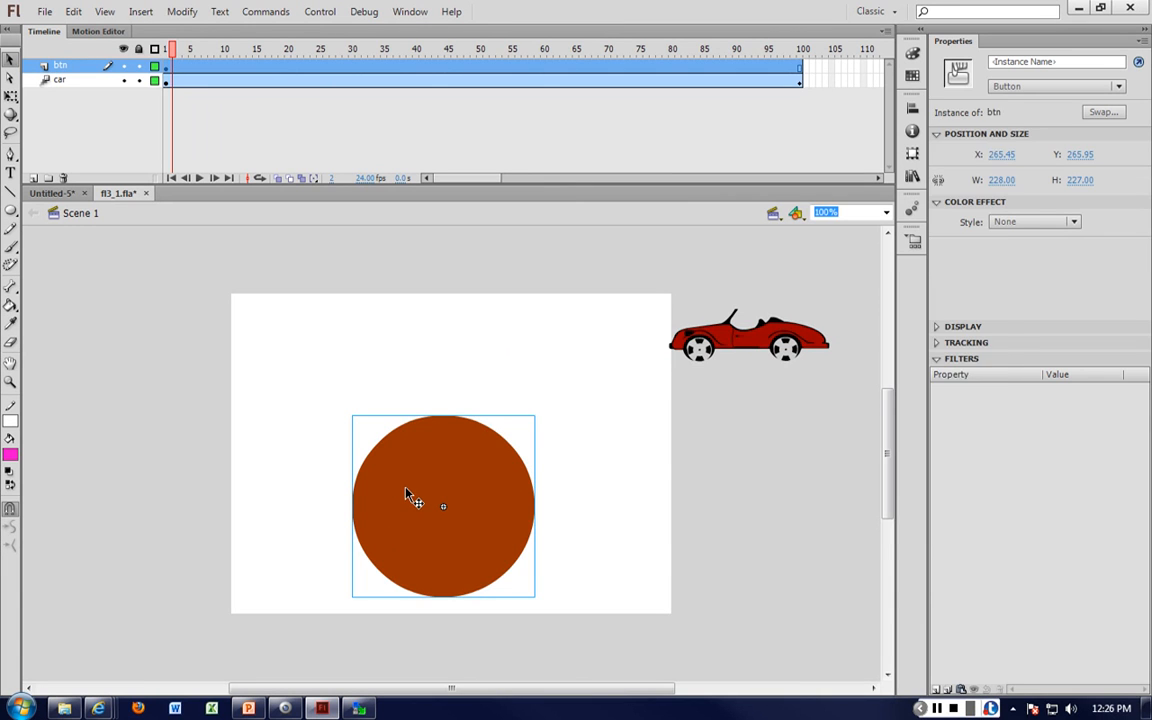
key(F9)
Change gotoAndPlay to gotoAndStop in the brown button's release handler
drag(761, 170, 836, 172)
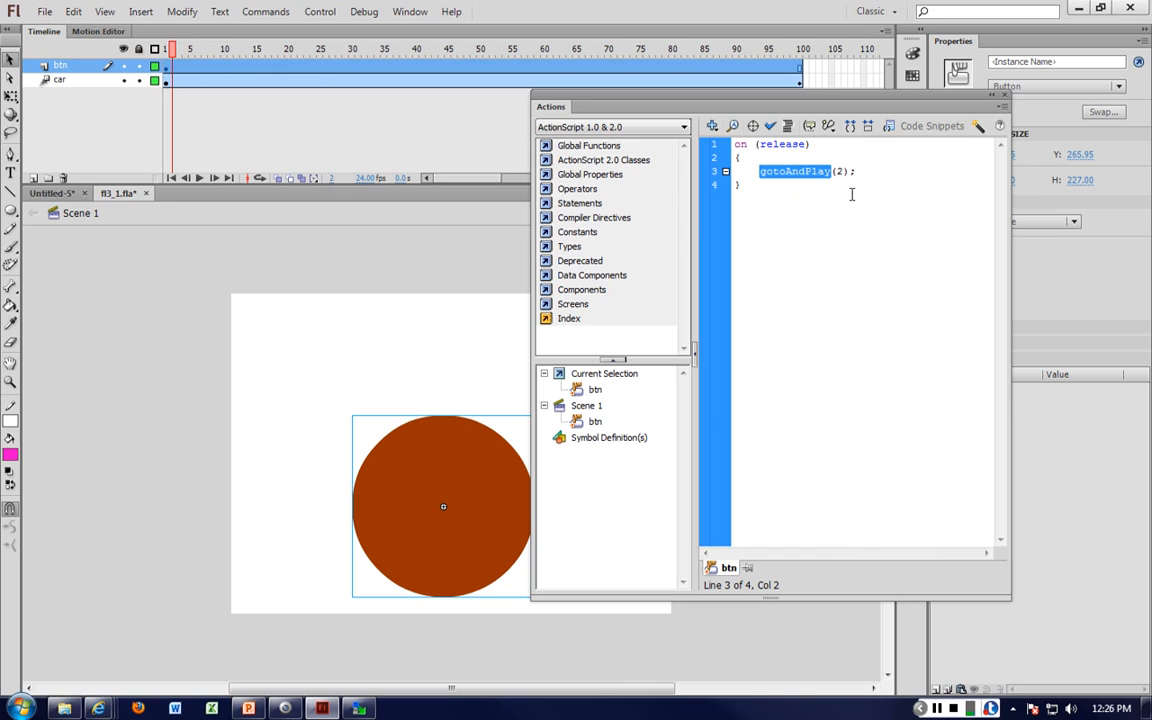
click(821, 172)
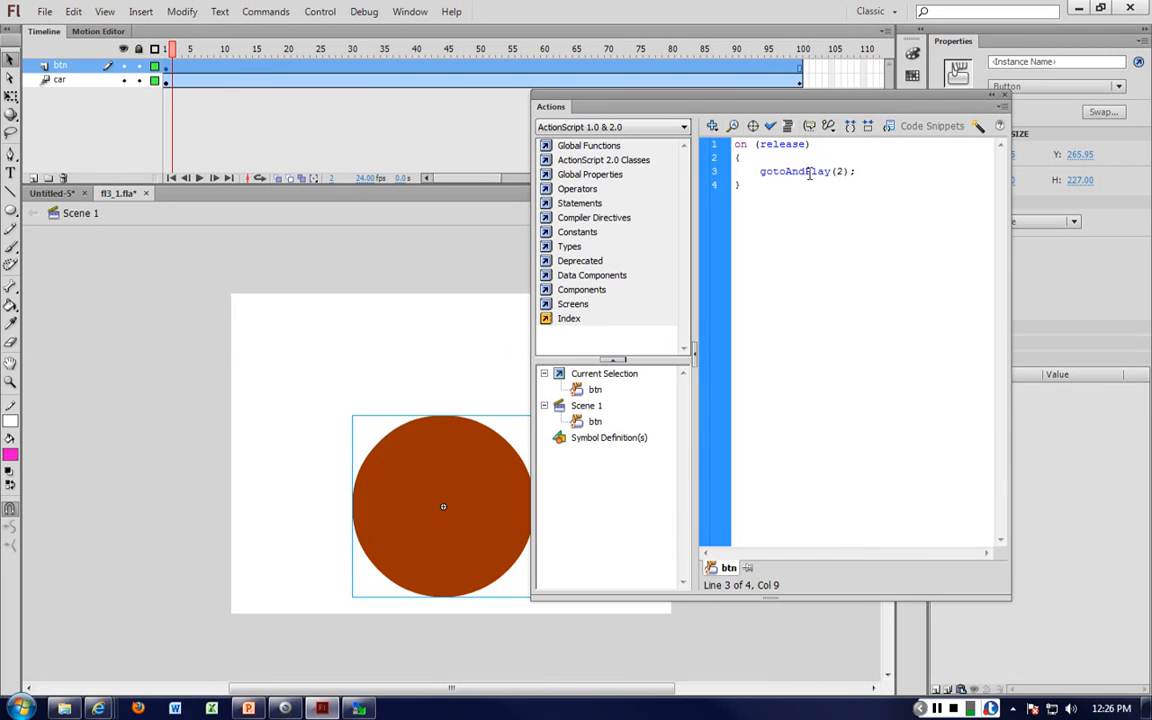
drag(805, 172, 833, 172)
text(STop)
key(BackSpace)
key(BackSpace)
key(BackSpace)
text(top)
Save fl3_1.fla, test the movie with the gotoAndStop script, and close the preview
key(ctrl+s)
key(ctrl+Return)
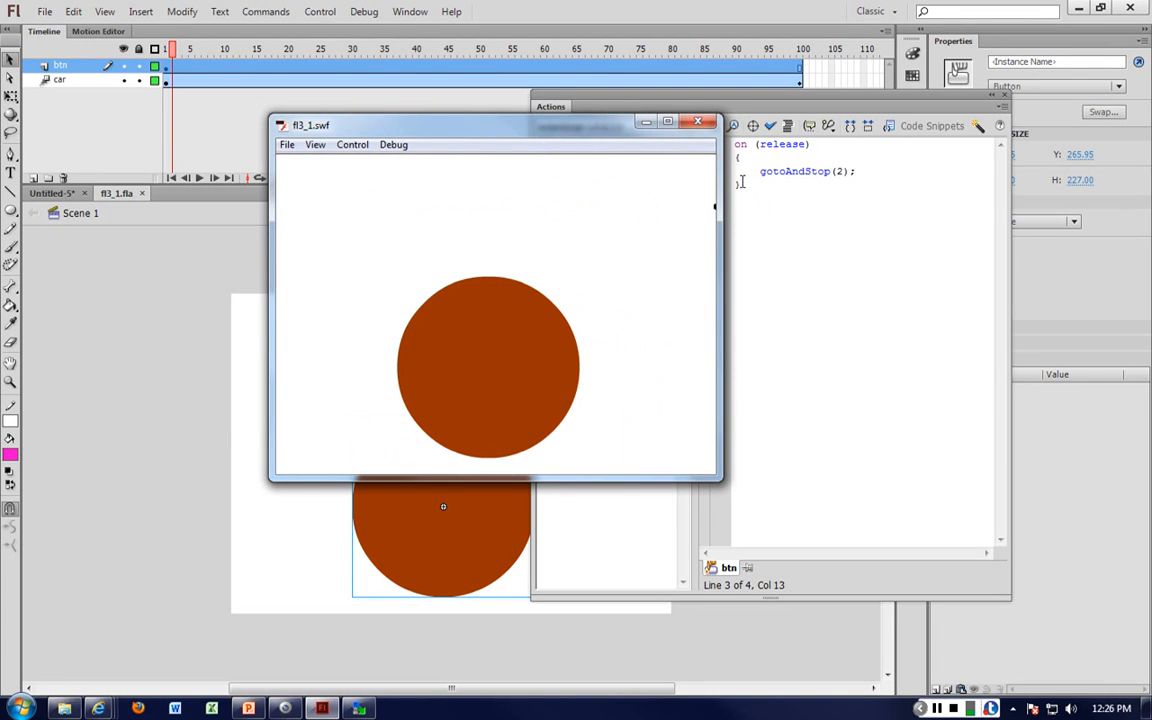
click(697, 121)
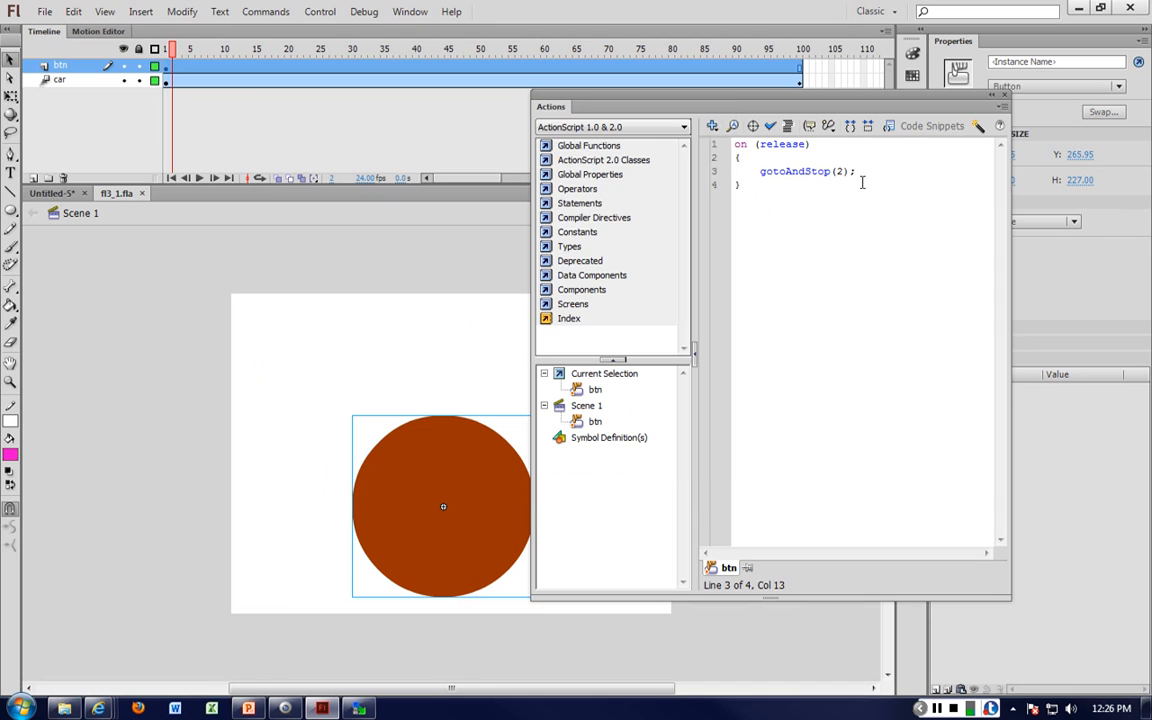
Change the target frame of gotoAndStop to 12, test the movie, and close the preview
click(841, 174)
text(1)
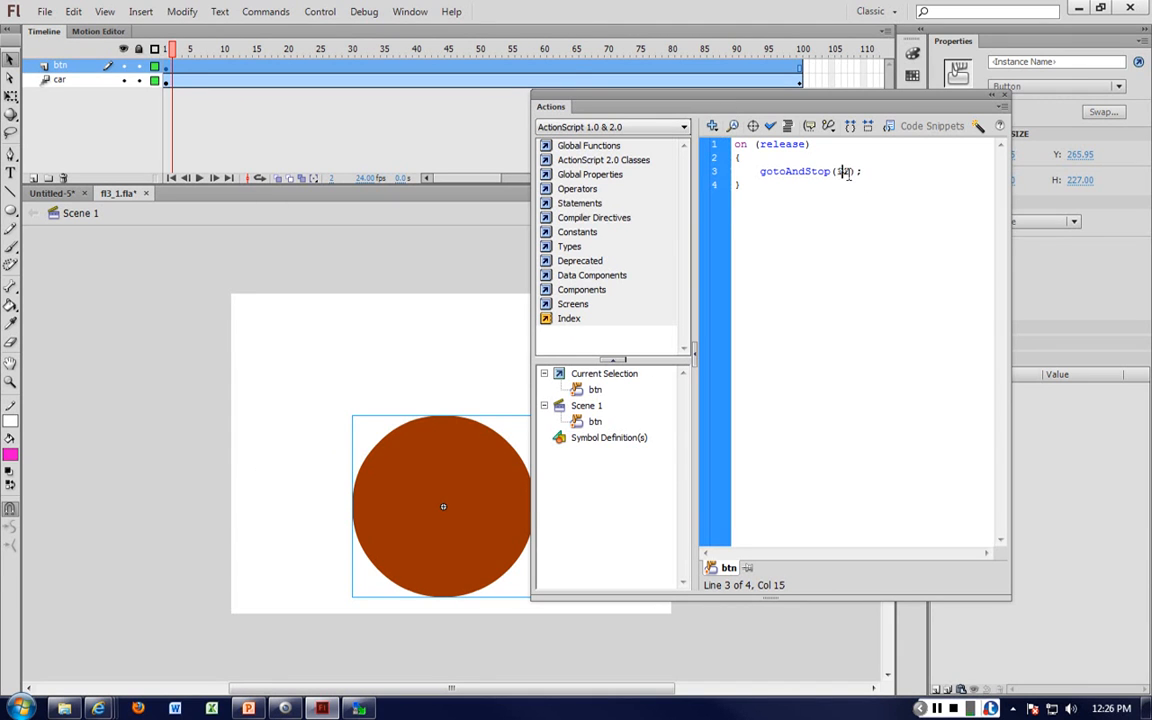
key(ctrl+Return)
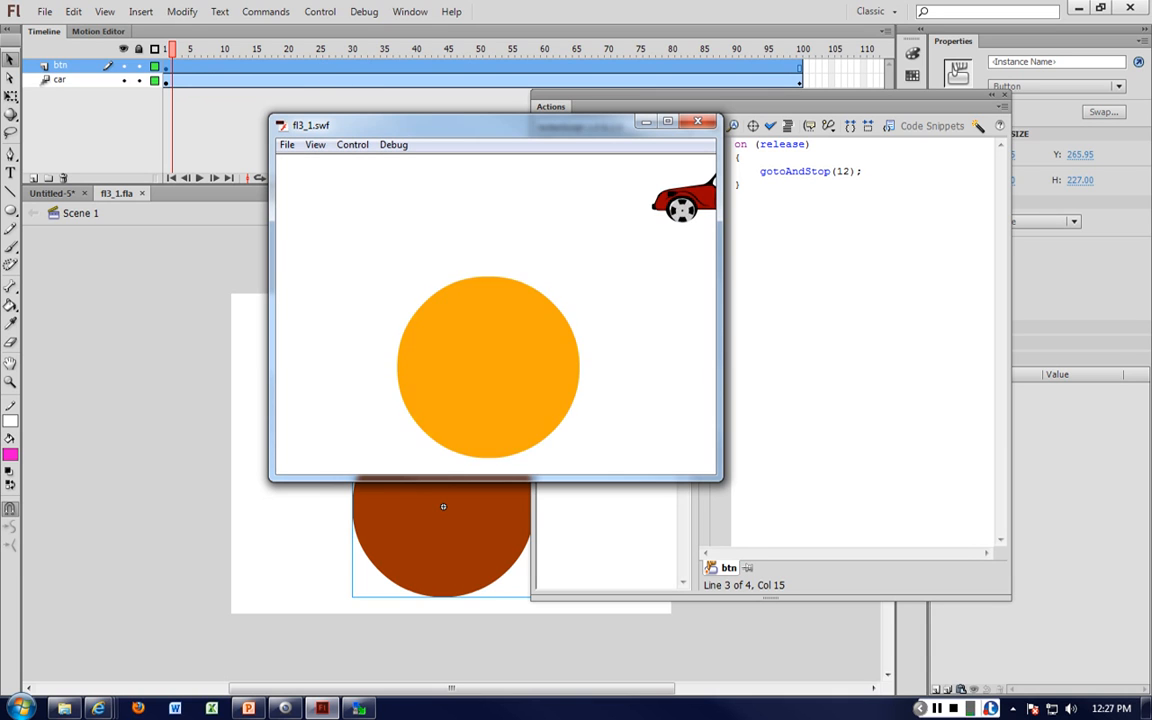
click(697, 121)
Undo the gotoAndStop edits to restore gotoAndPlay(2); in the button's script, and close the script editor
key(BackSpace)
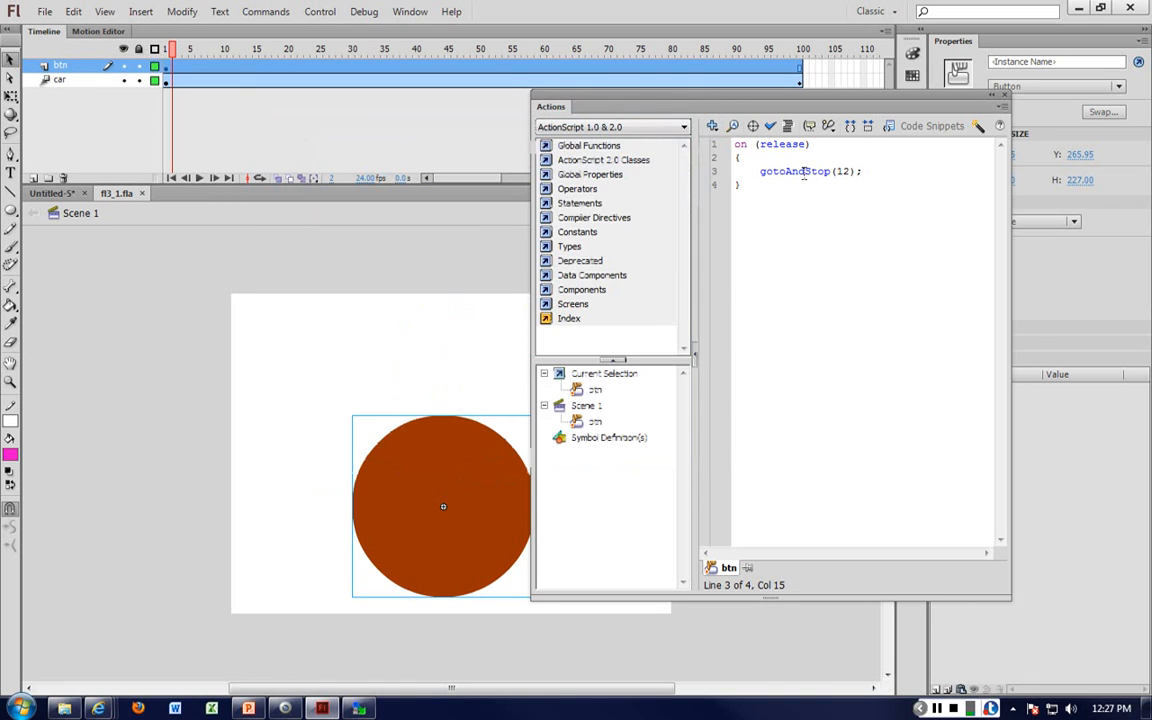
key(ctrl+z)
key(ctrl+z)
key(ctrl+z)
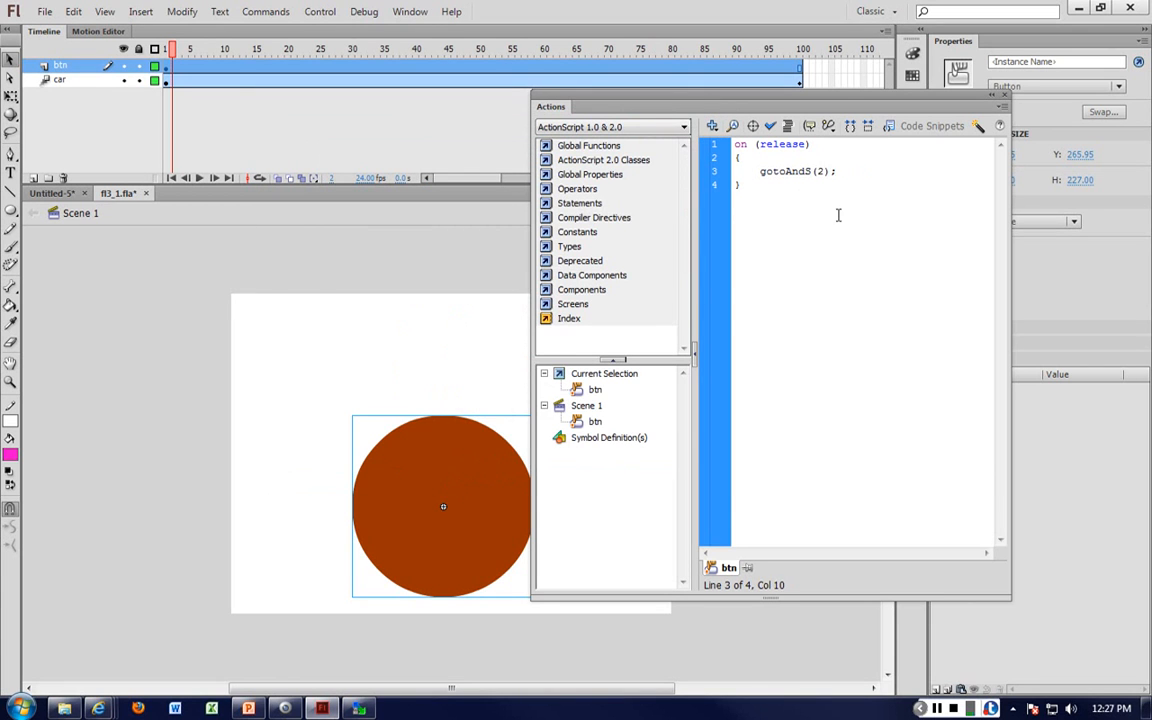
click(838, 215)
key(F9)
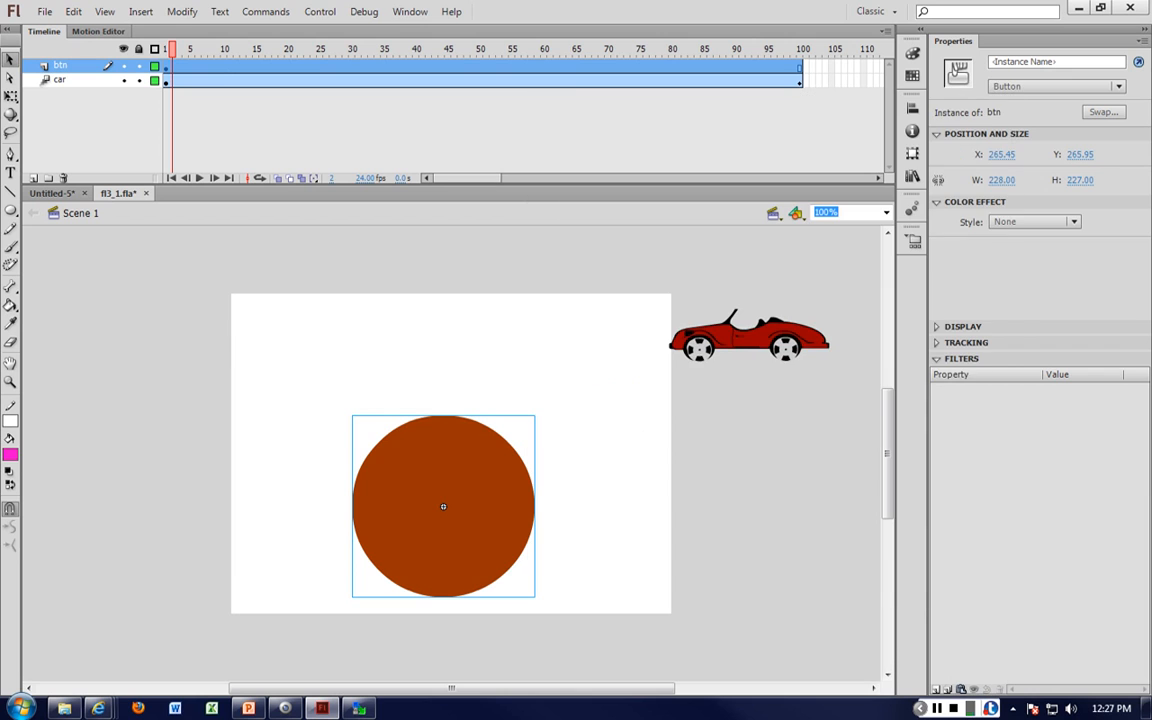
Insert a keyframe at frame 15 of the btn layer and give it the frame label start
click(212, 78)
right_click(213, 78)
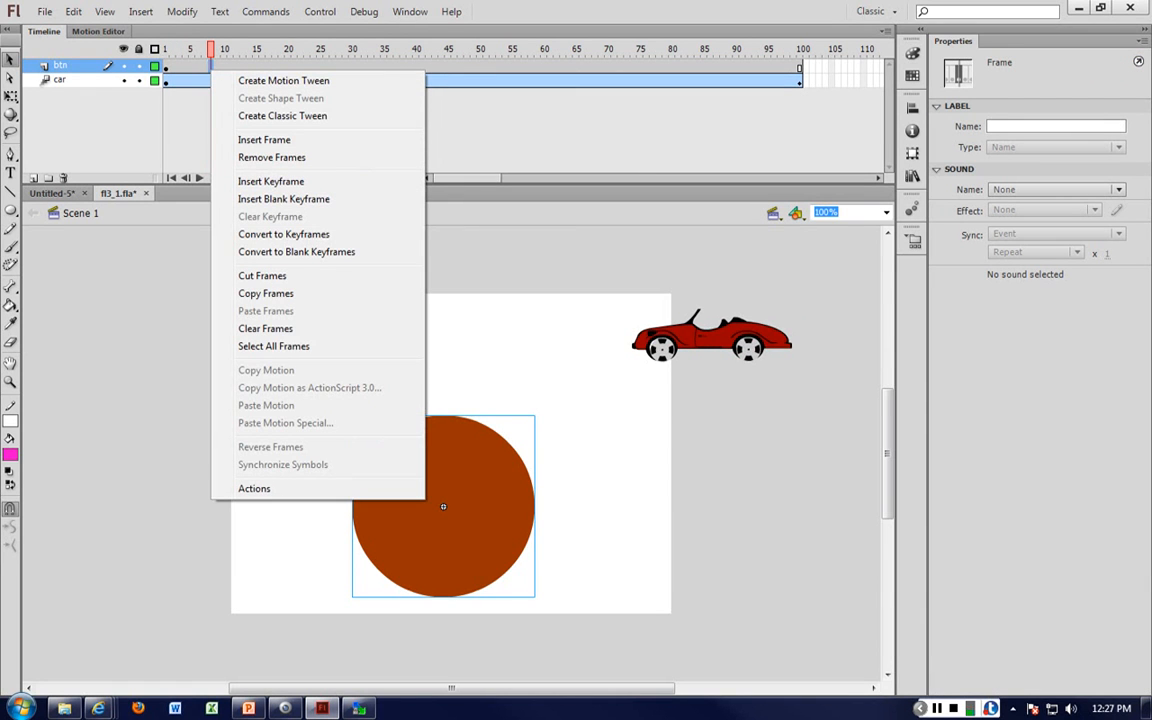
click(256, 67)
right_click(256, 67)
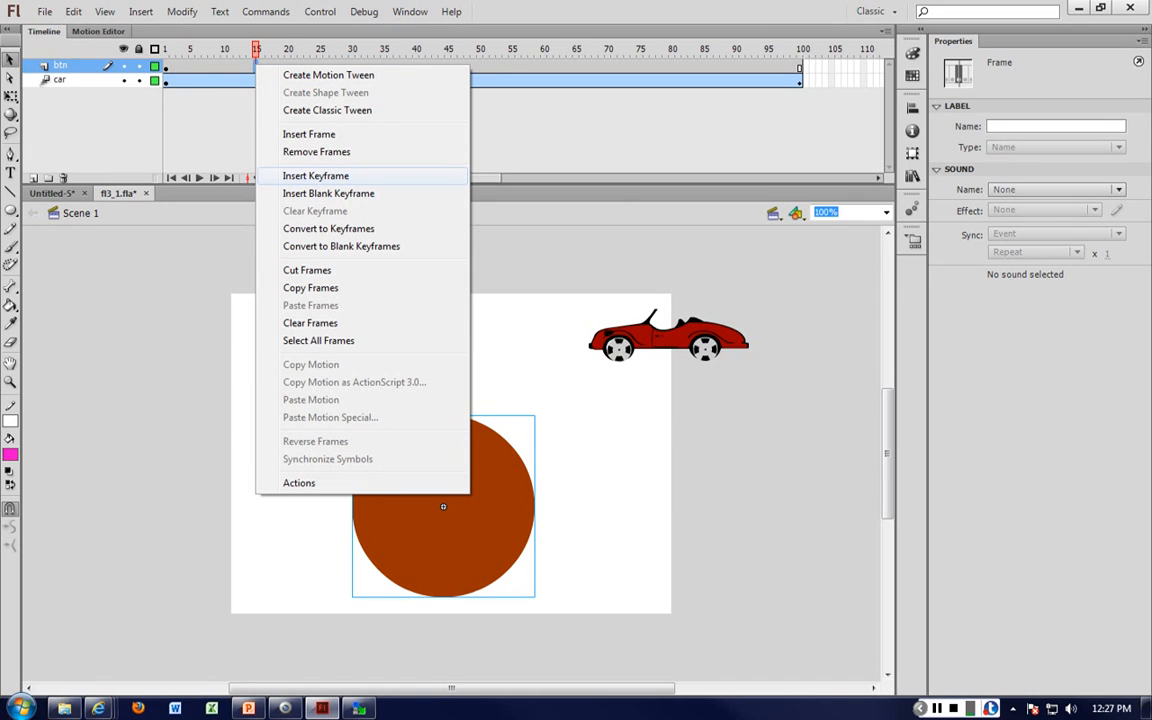
click(310, 176)
right_click(256, 69)
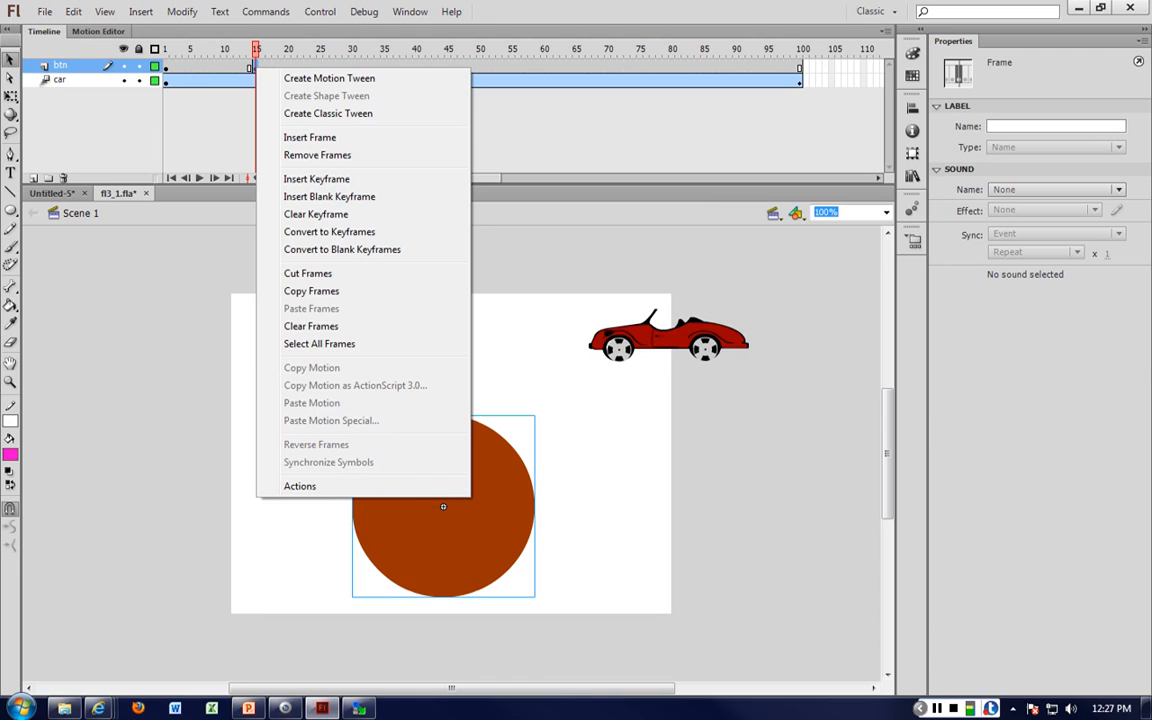
click(1012, 127)
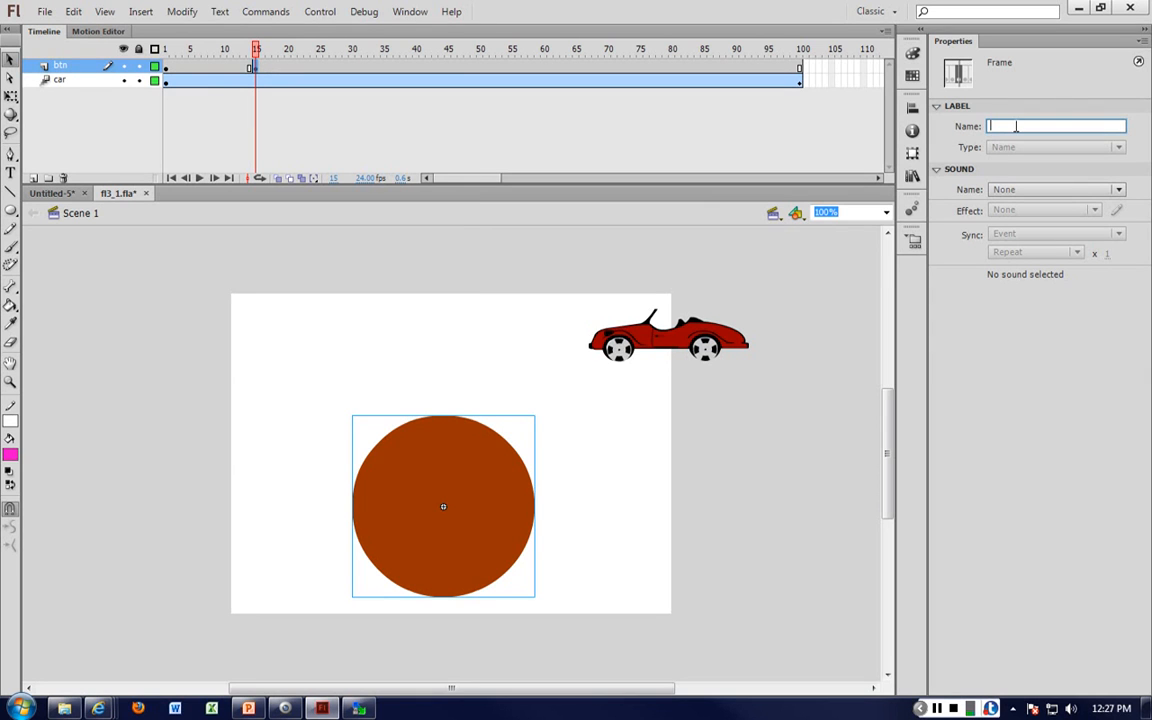
text(start)
click(300, 253)
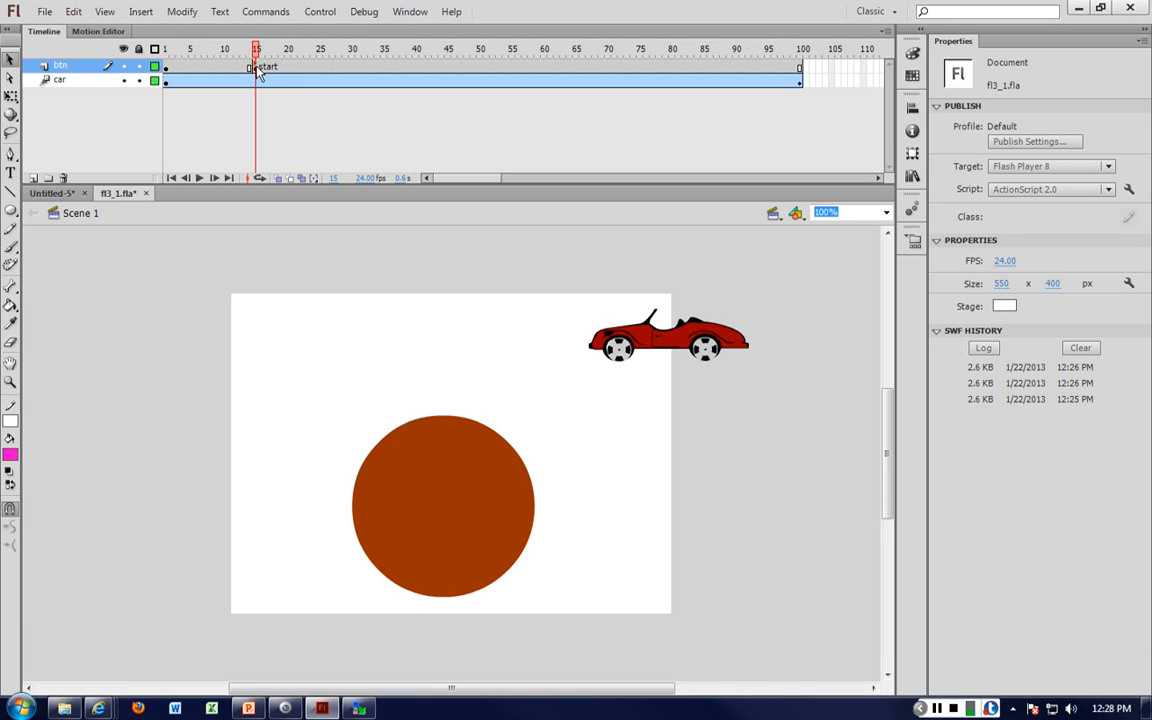
Replace the gotoAndPlay argument in the script of the button at frame 15 with "start"
click(510, 487)
key(F9)
double_click(841, 171)
text("start")
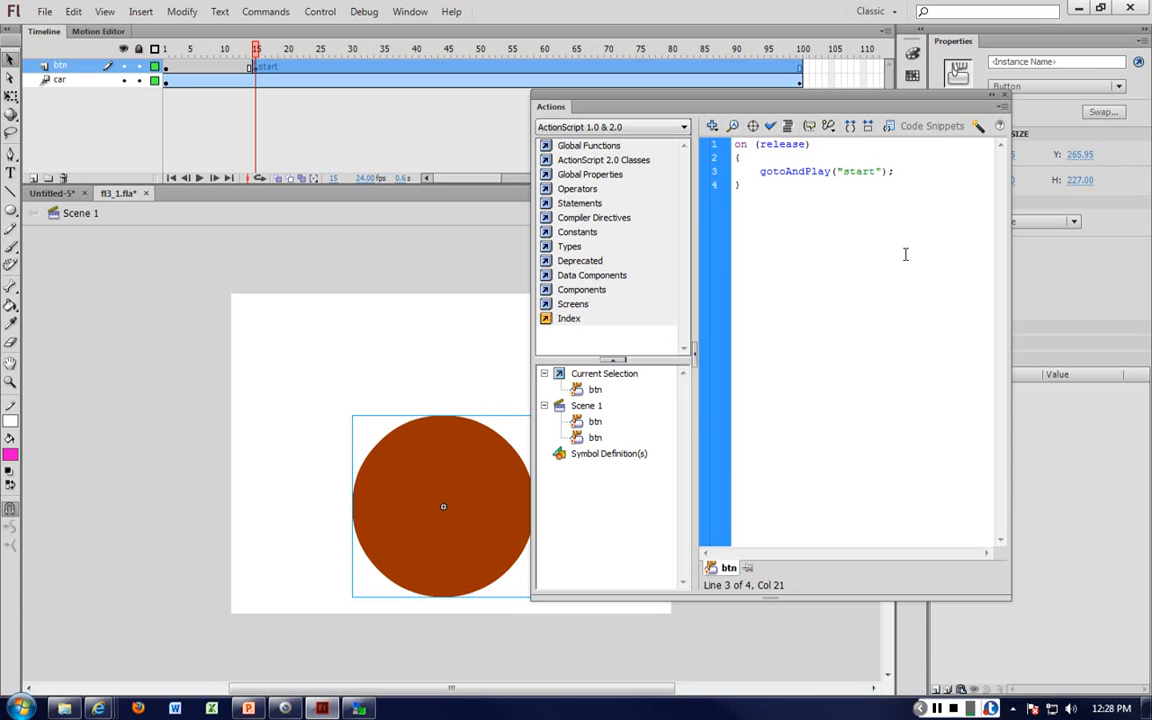
Test the movie with the gotoAndPlay("start") script, and close the preview and the script editor
key(ctrl+Return)
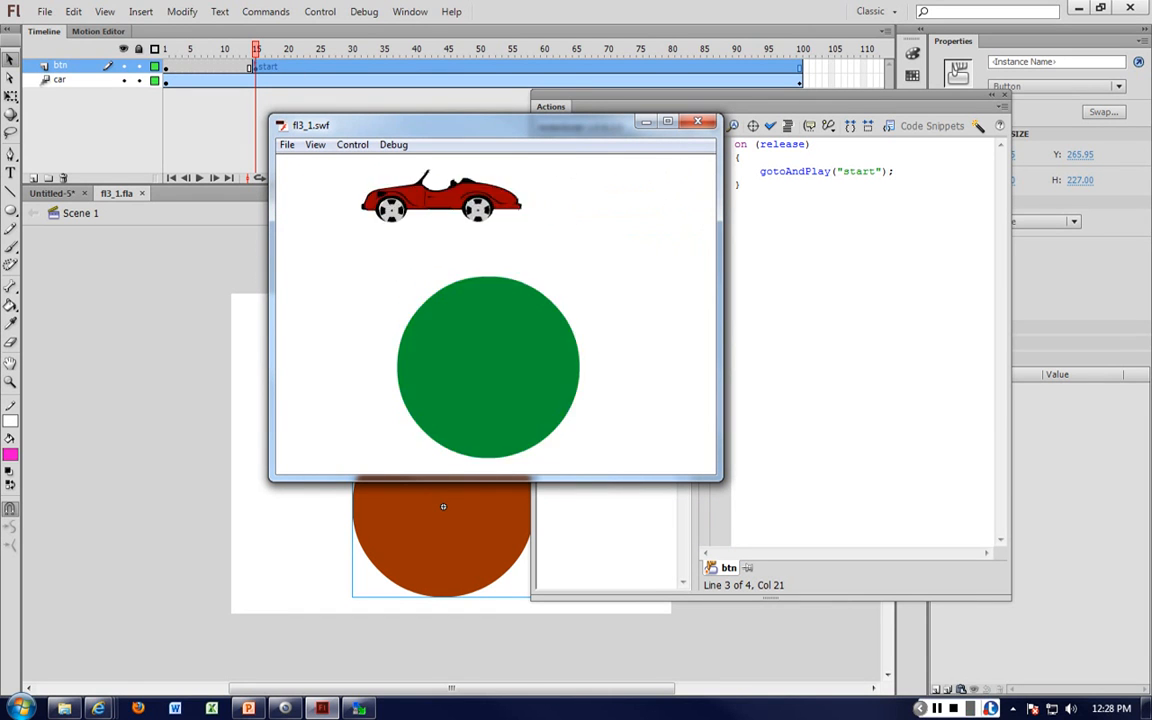
click(697, 121)
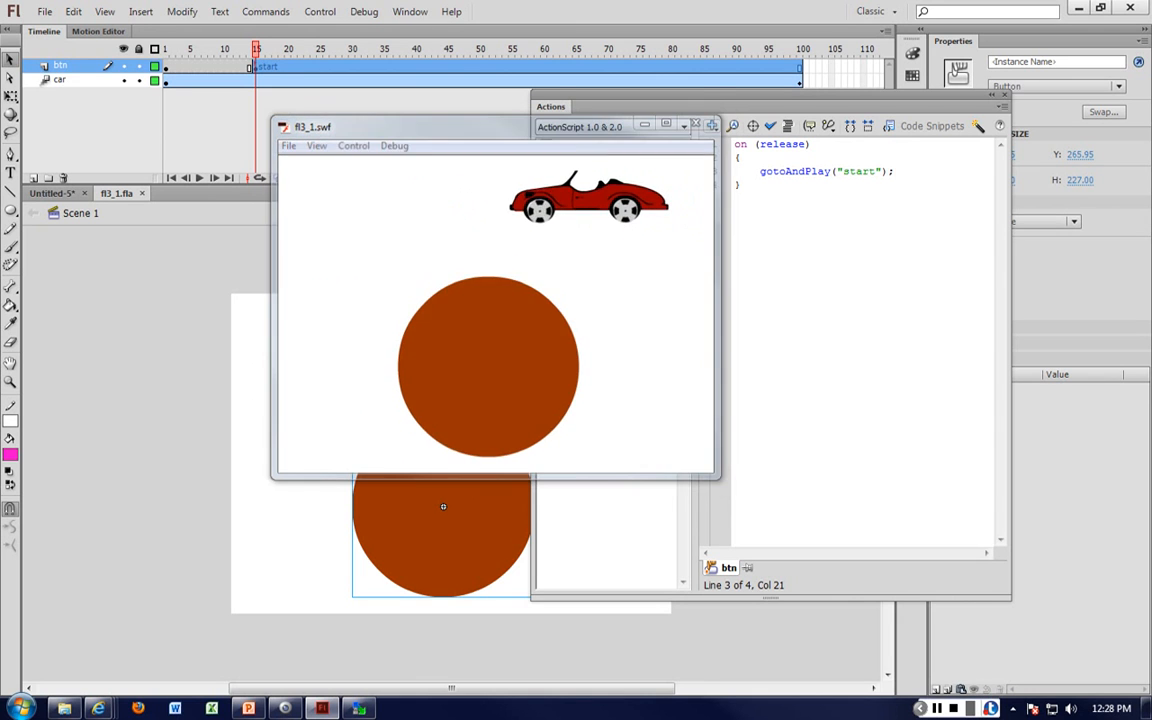
click(1004, 94)
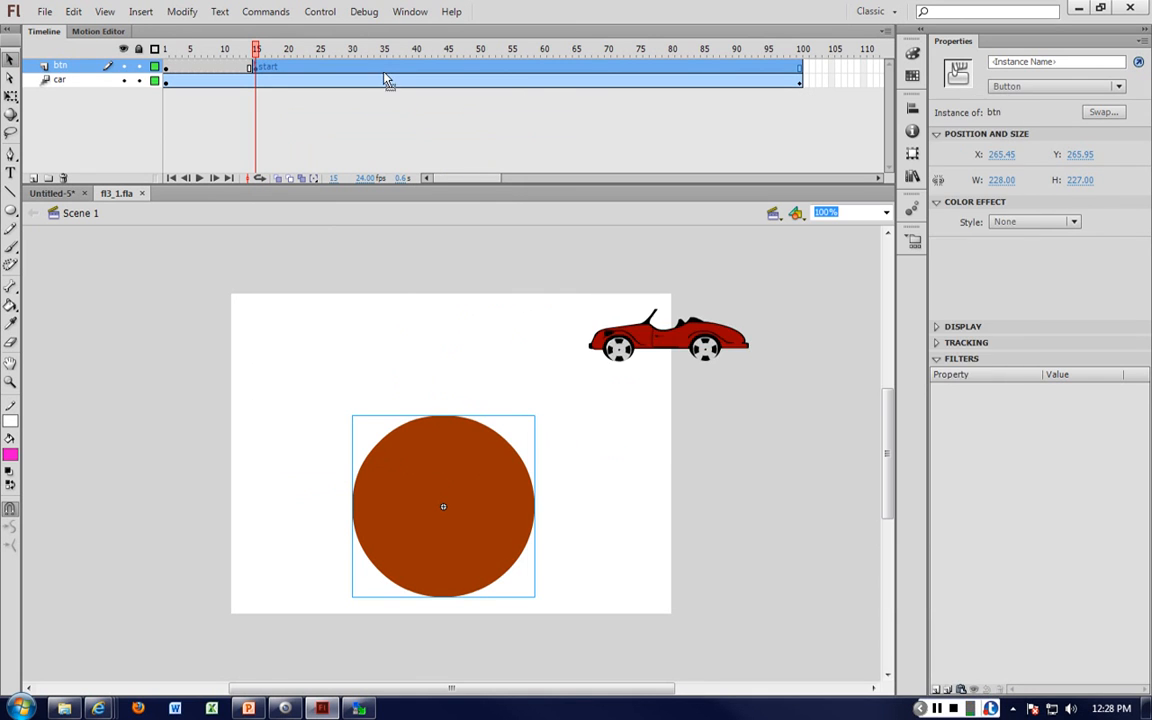
Insert a keyframe at frame 35 of the btn layer and give it the frame label stop
click(372, 67)
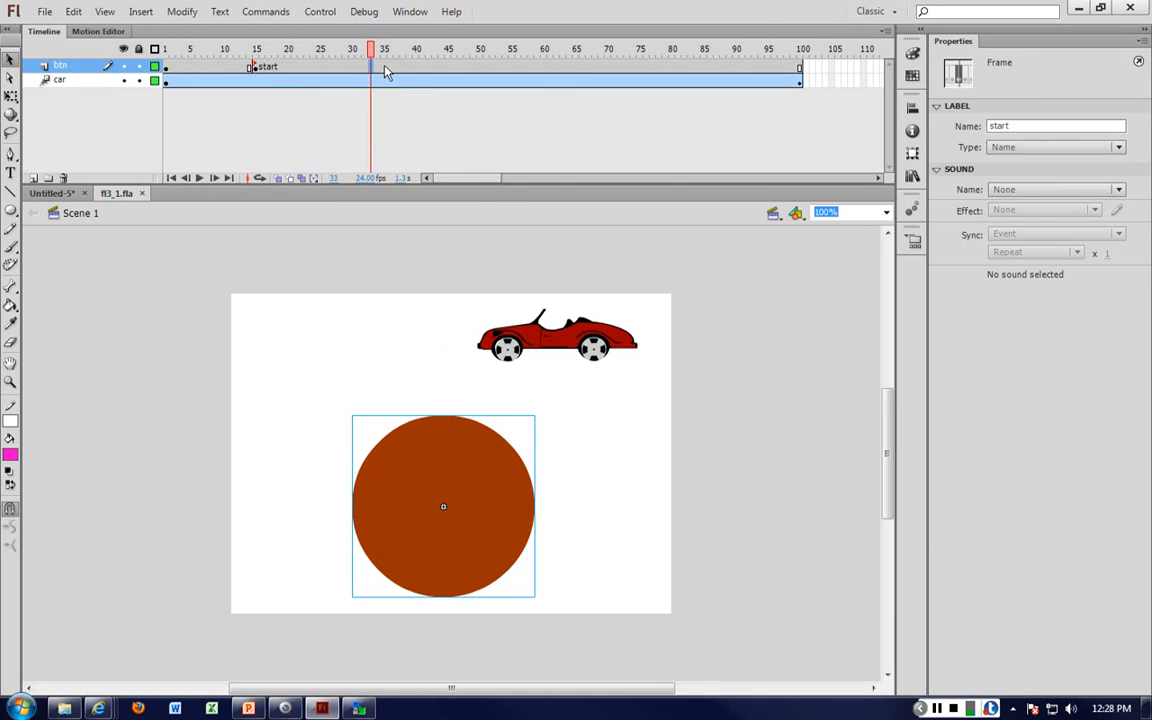
right_click(384, 67)
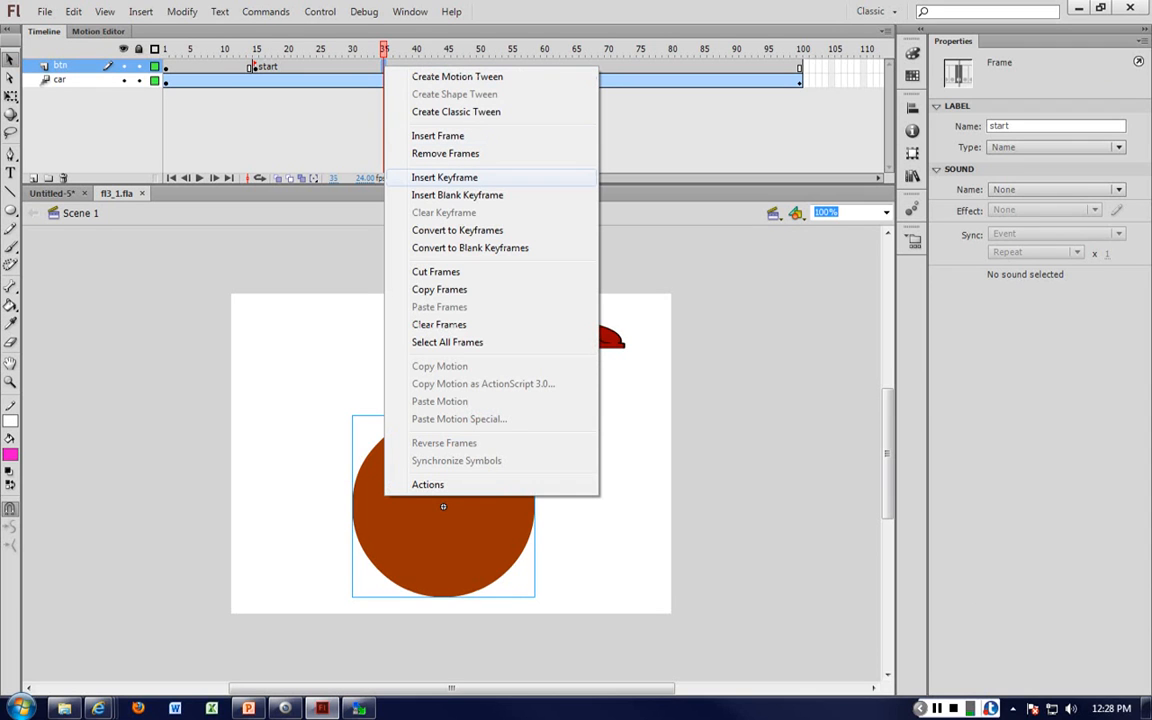
click(444, 177)
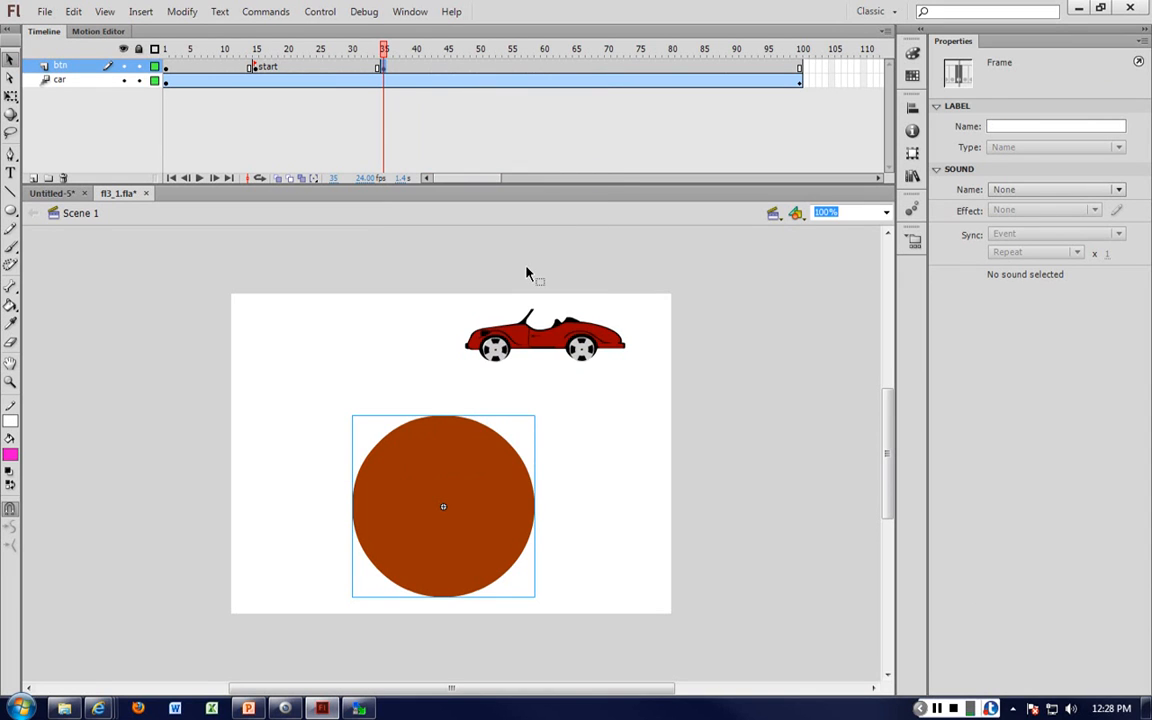
click(1020, 126)
text(s)
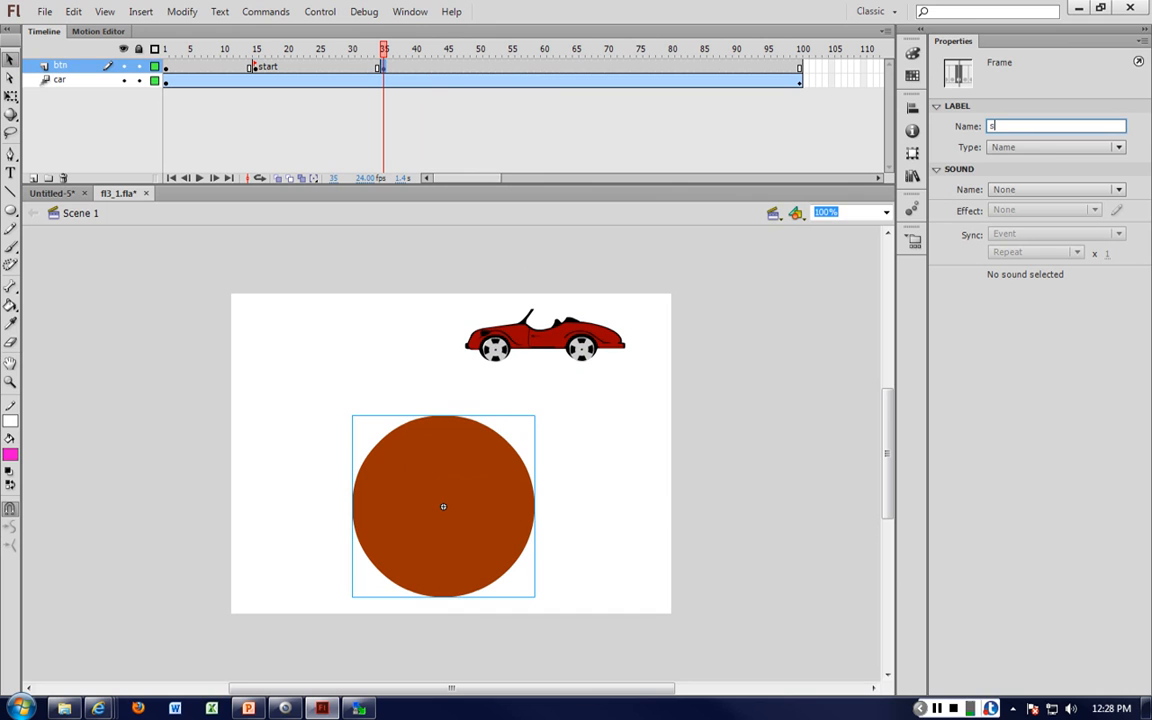
text(top)
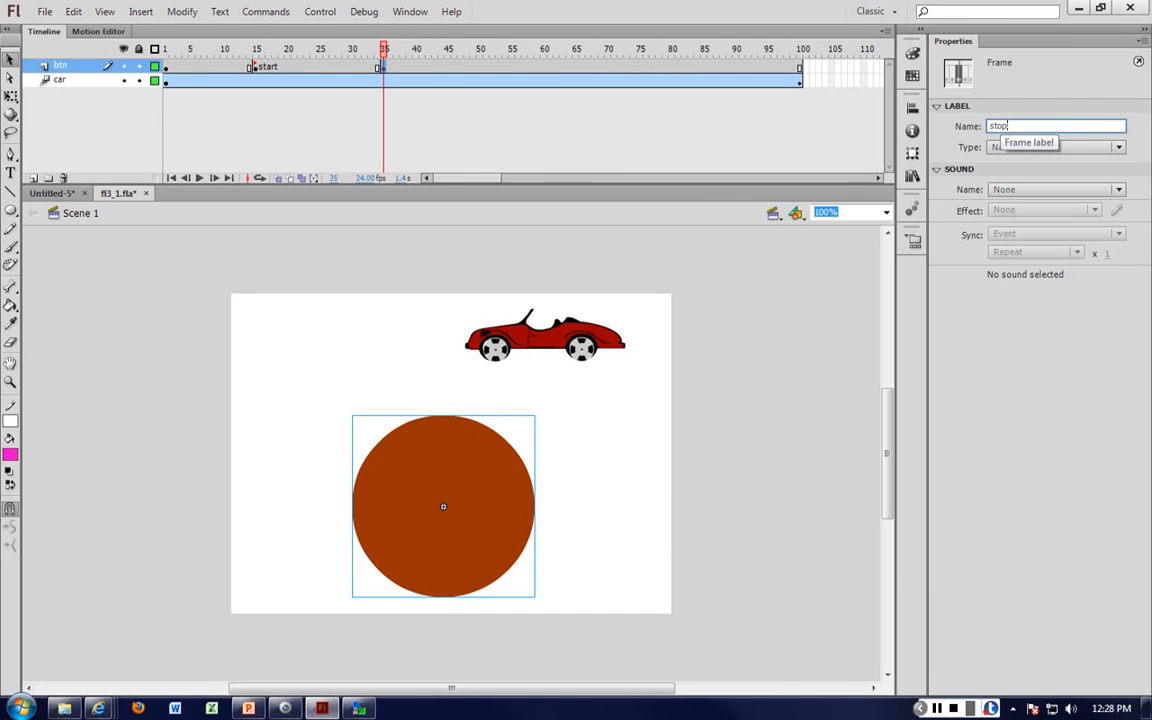
click(718, 310)
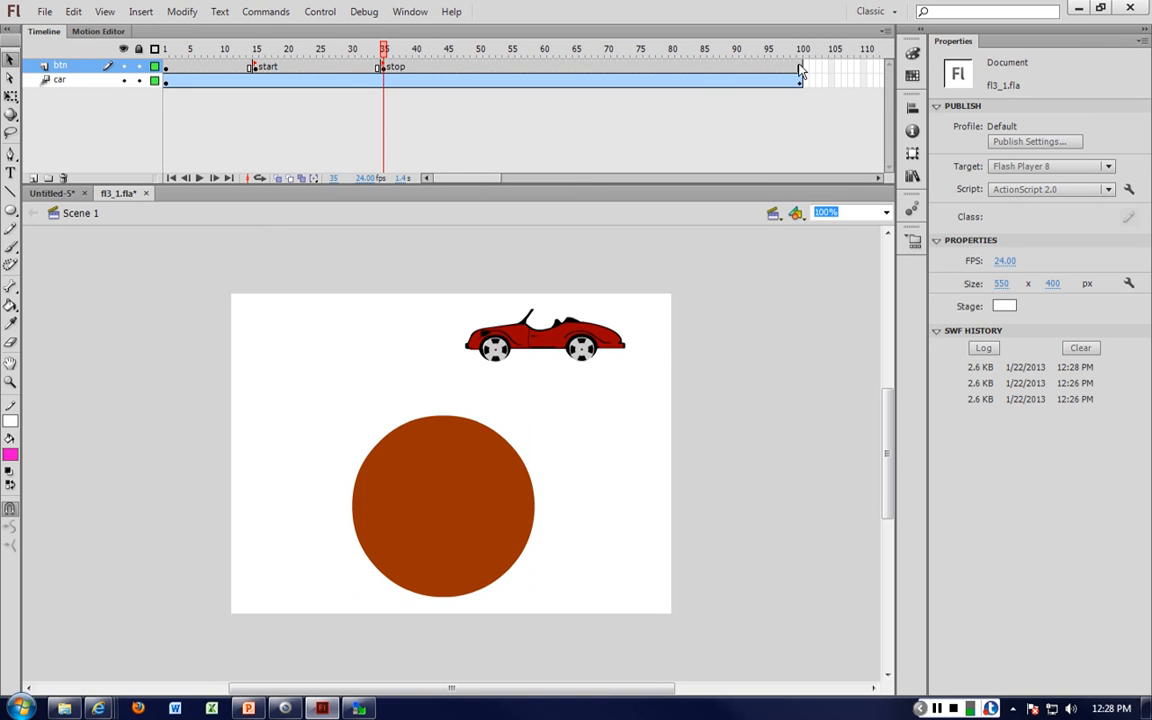
Test the movie with the labelled start and stop keyframes, and close the preview
drag(800, 70, 781, 268)
key(ctrl+Return)
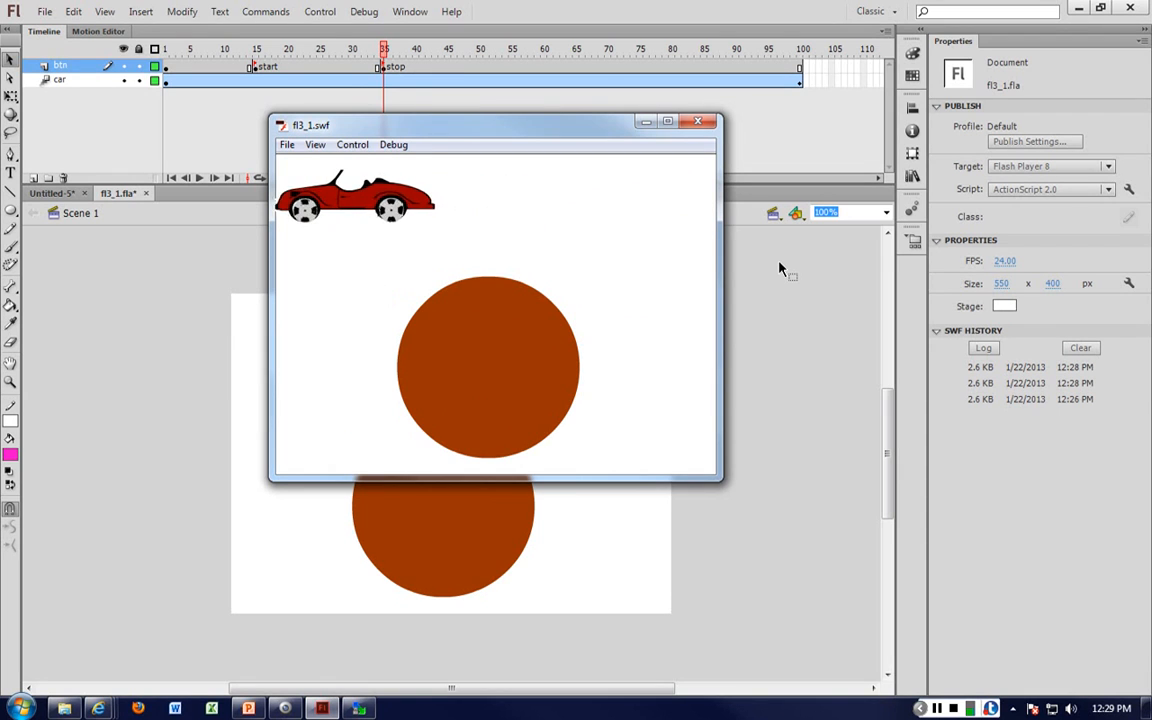
click(697, 121)
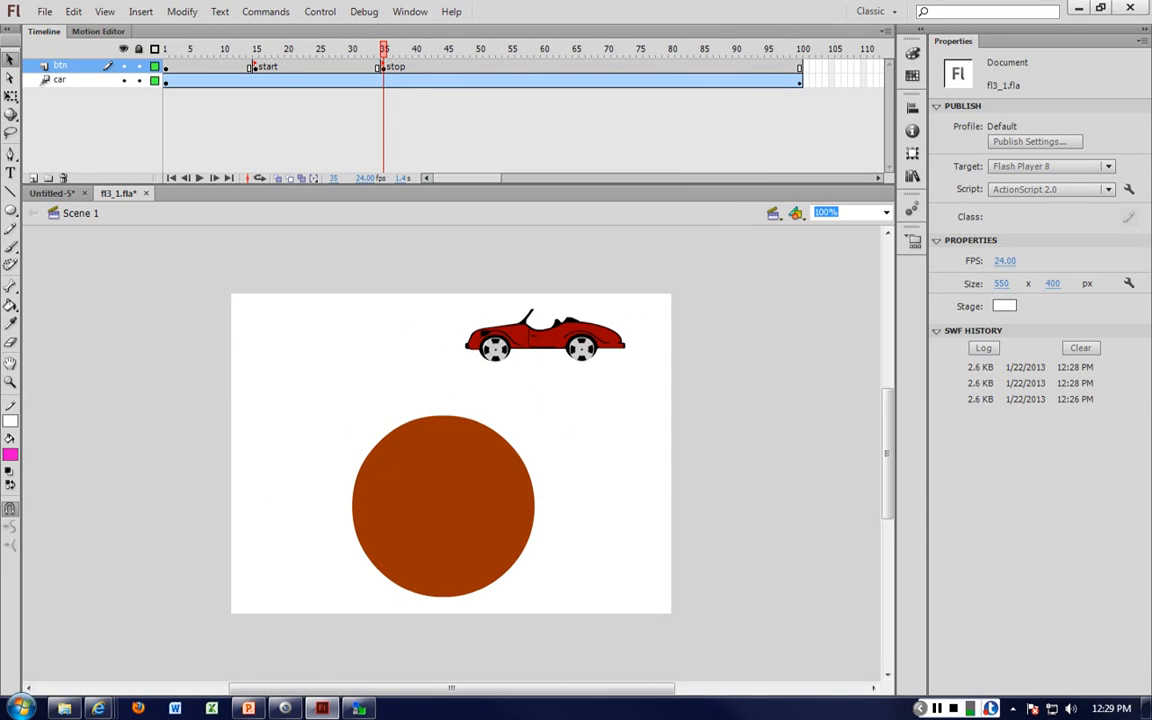
Add a new layer above the btn layer and name it as
click(33, 178)
double_click(70, 66)
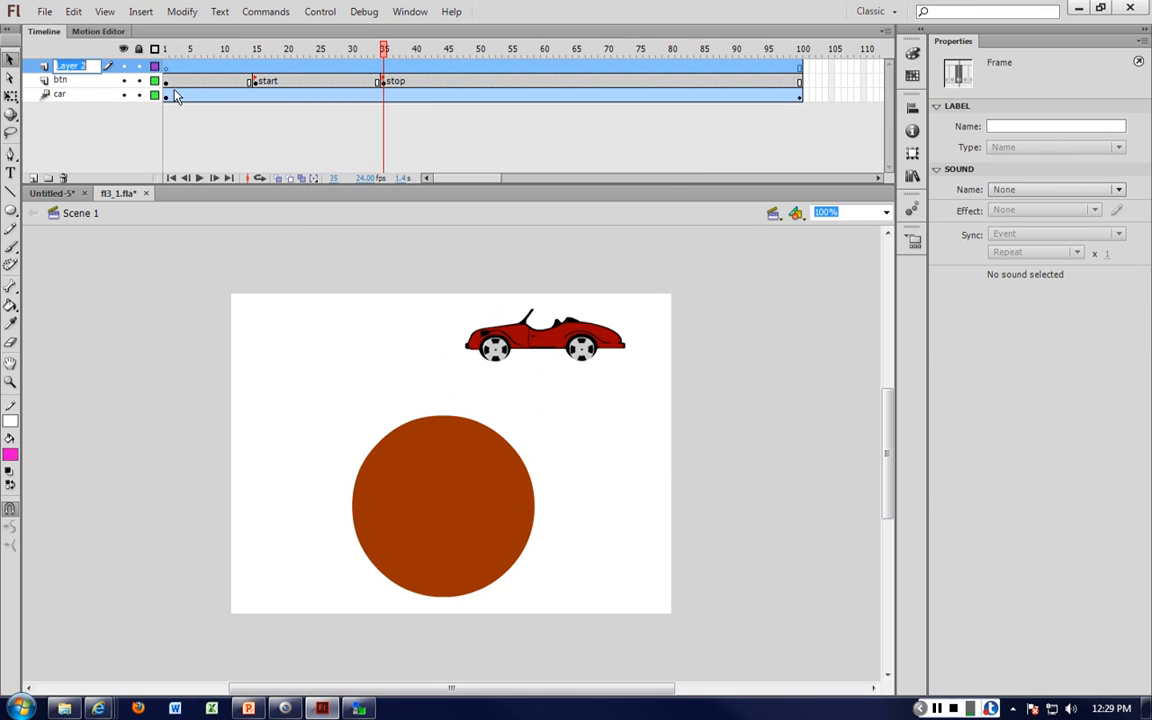
text(as)
click(320, 272)
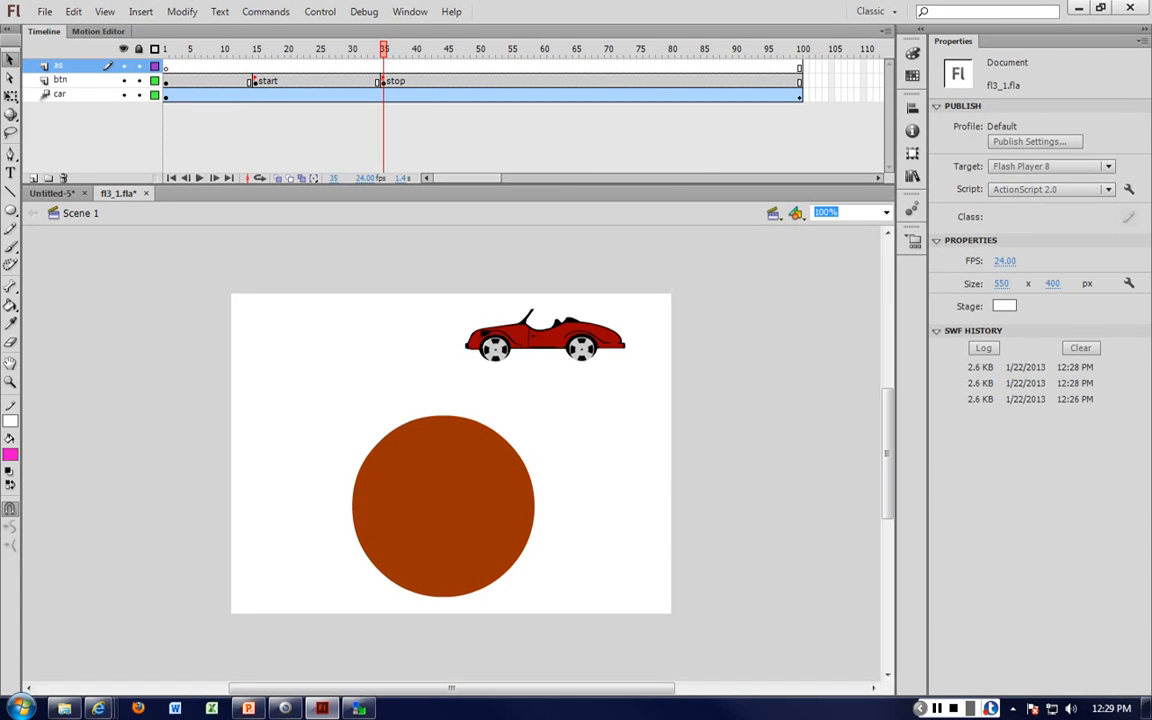
Insert a keyframe at frame 100 of the as layer and add the script stop(); to it
click(800, 67)
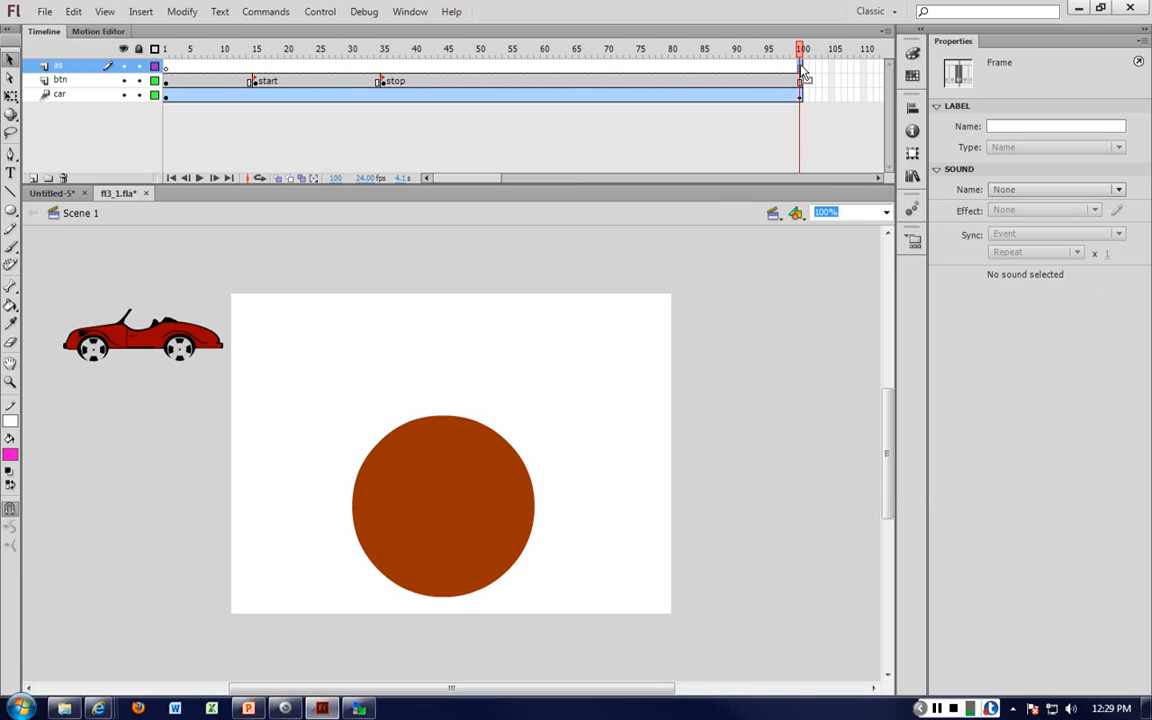
right_click(802, 72)
click(860, 176)
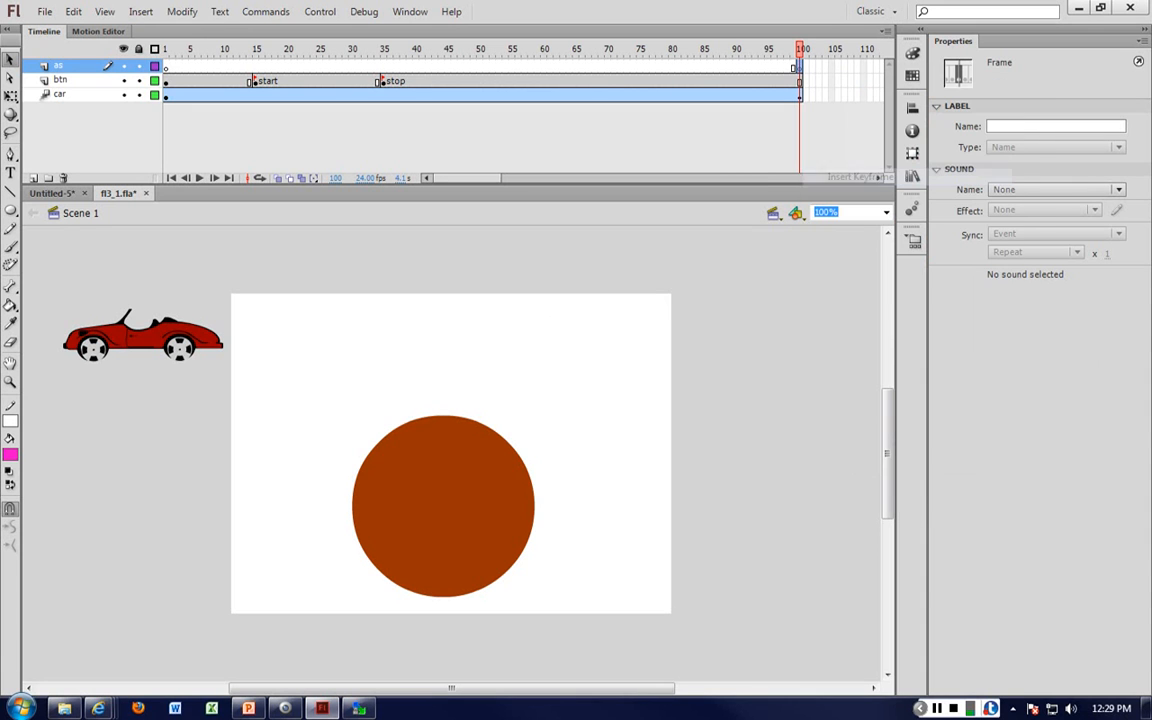
key(F9)
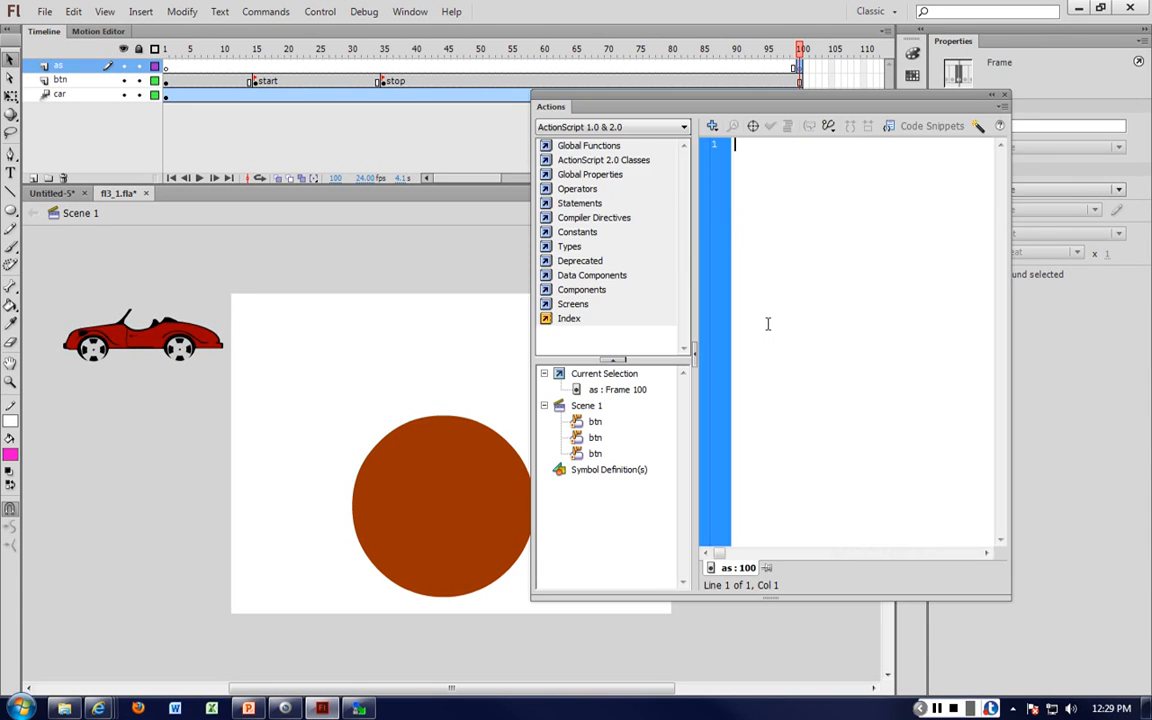
text(stop)
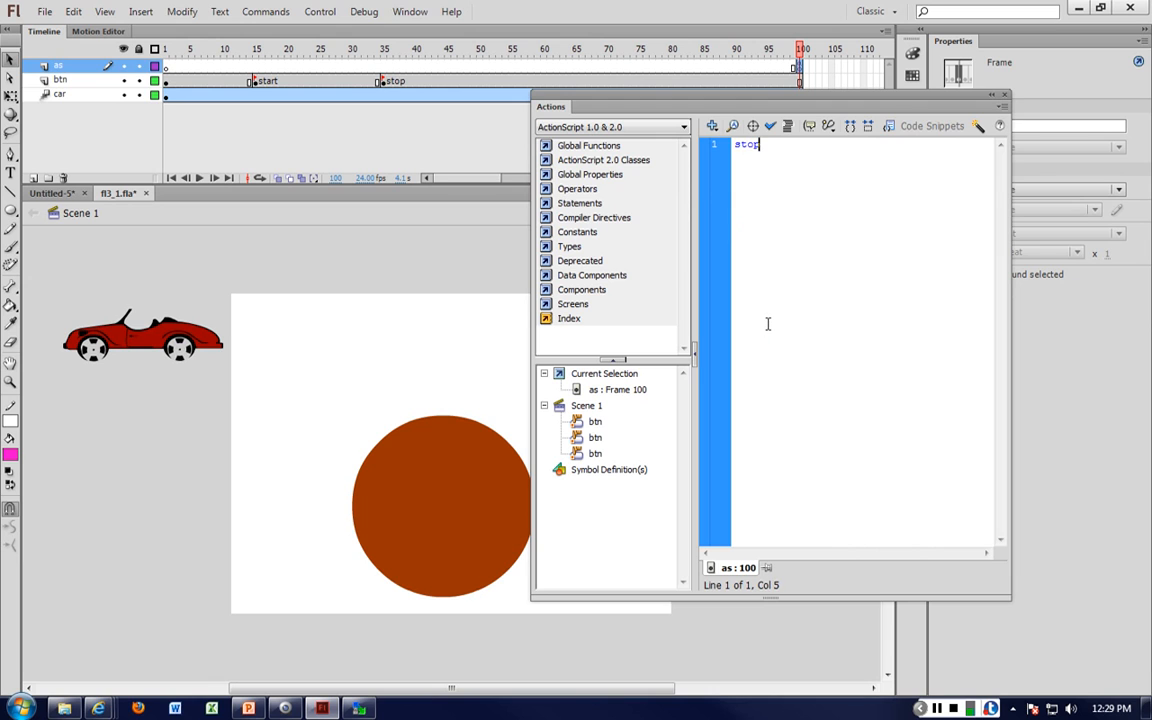
text(();)
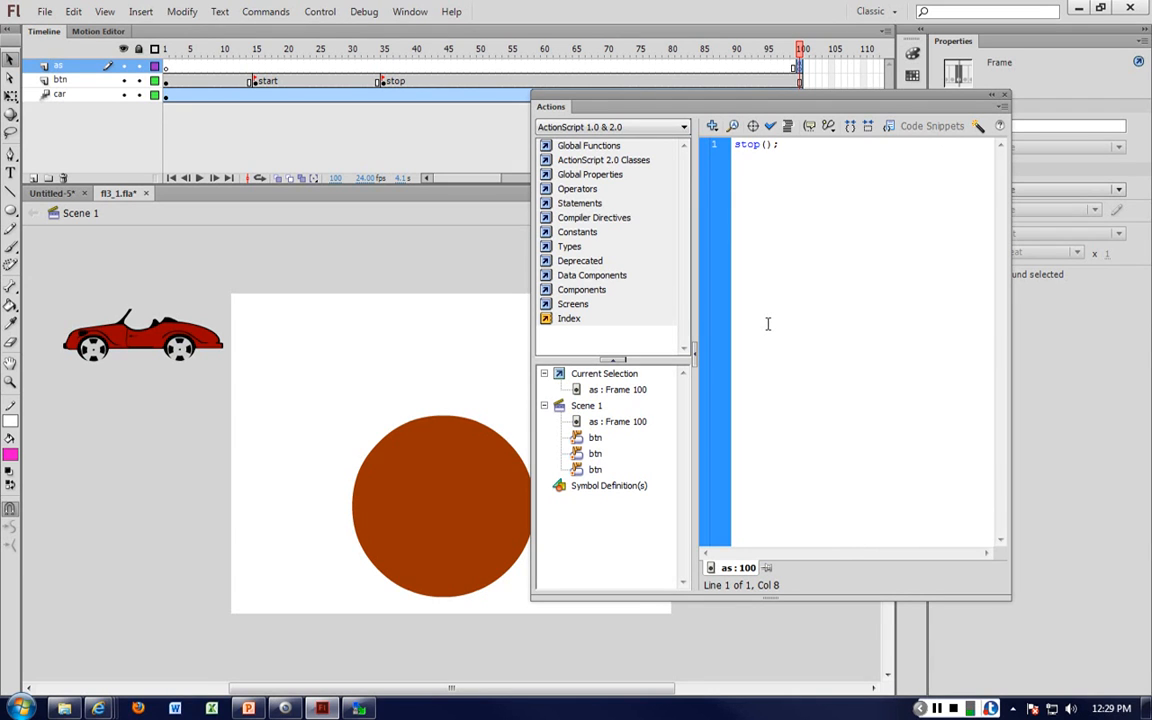
Save the file, test the movie with the stop action at frame 100, and close the preview
key(ctrl+s)
key(ctrl+Return)
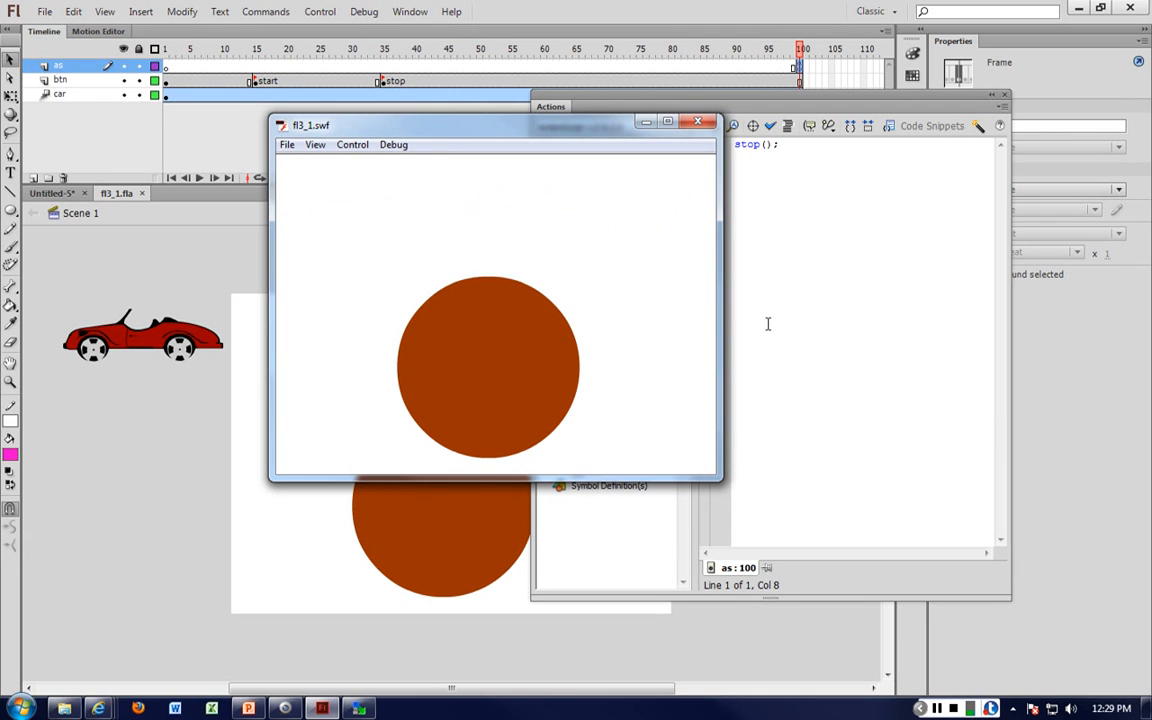
click(698, 121)
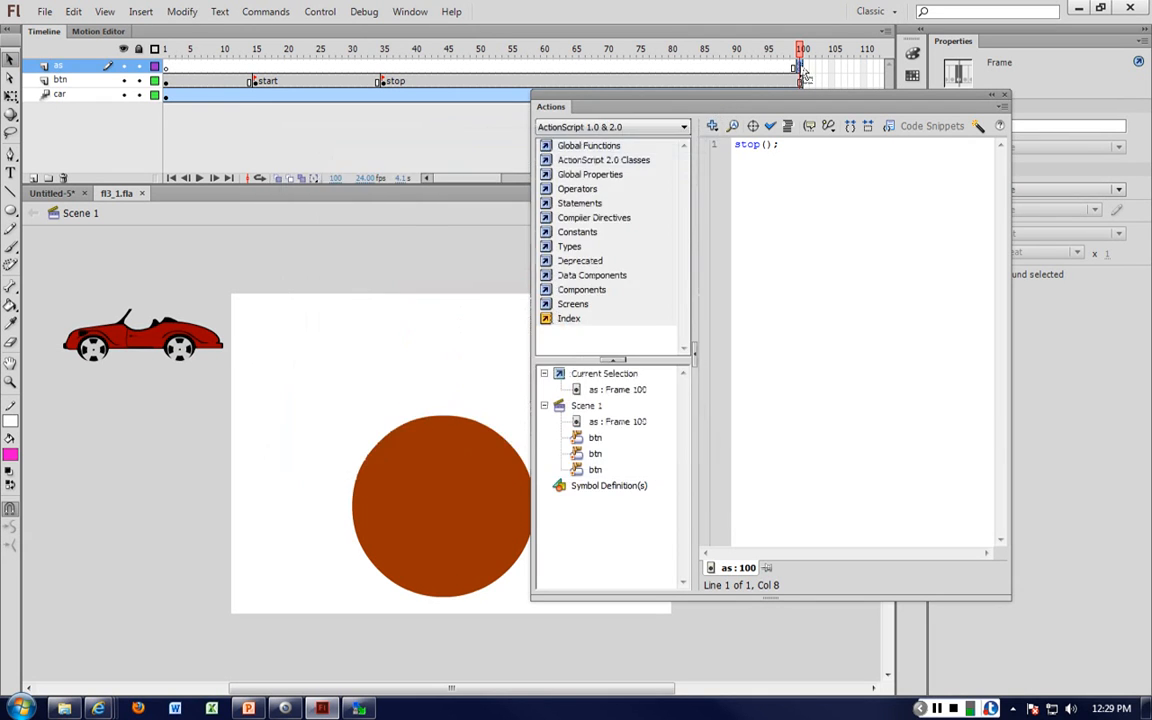
Move the as layer's stop keyframe to frame 54, test the movie, and close the preview
click(502, 67)
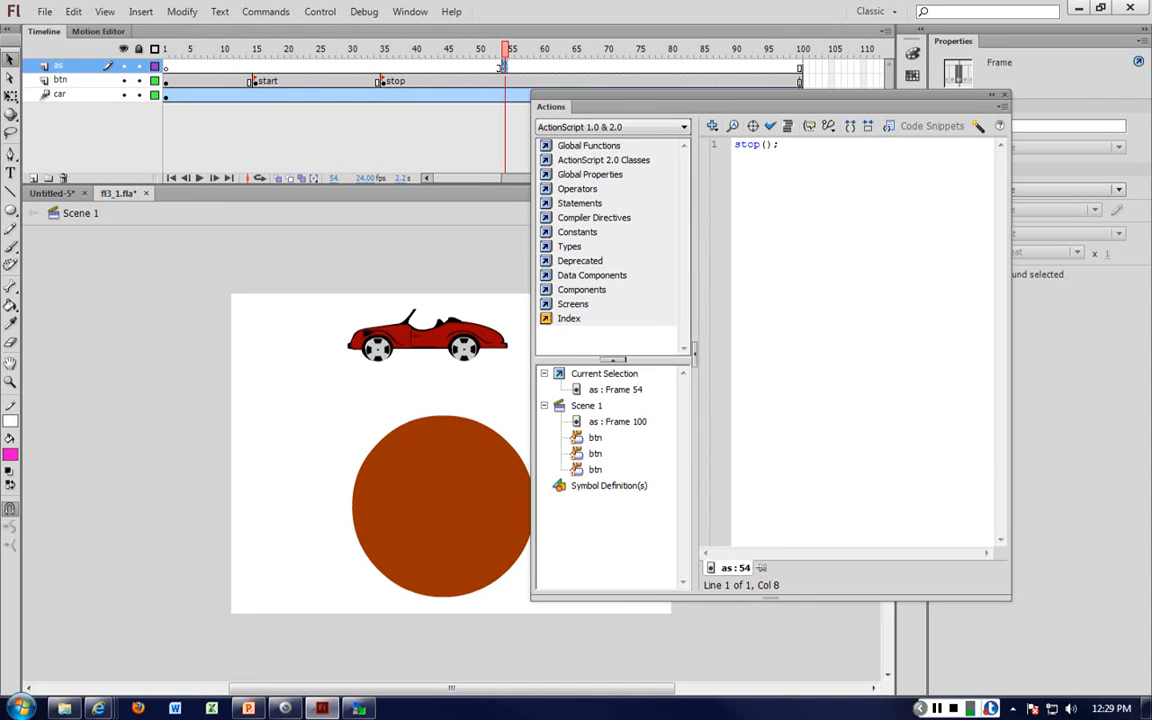
key(ctrl+Return)
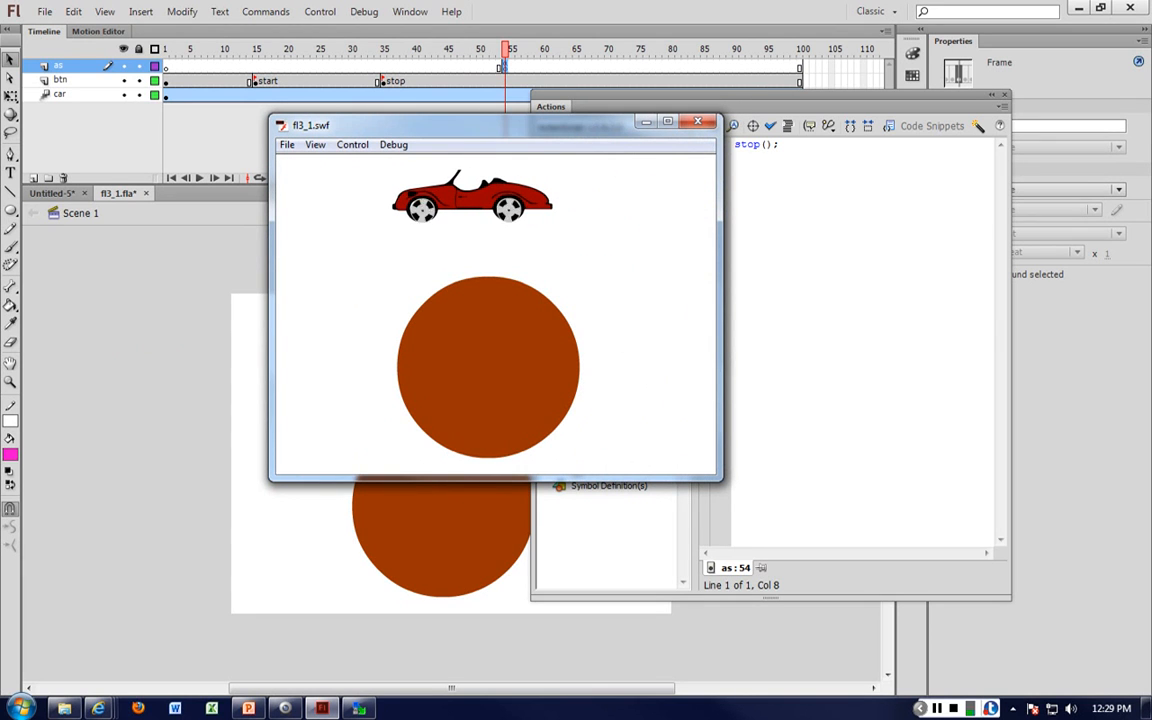
key(ctrl+w)
Change the circle button's release script to gotoAndPlay("stop"); and test the movie
click(443, 507)
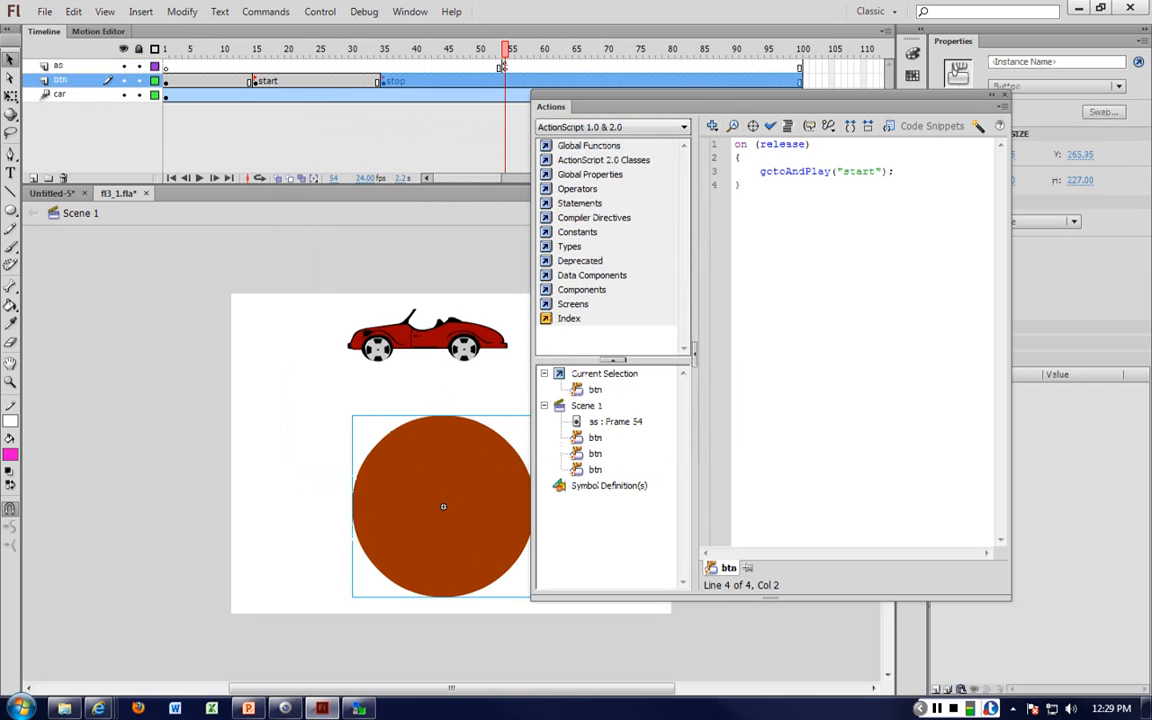
double_click(876, 171)
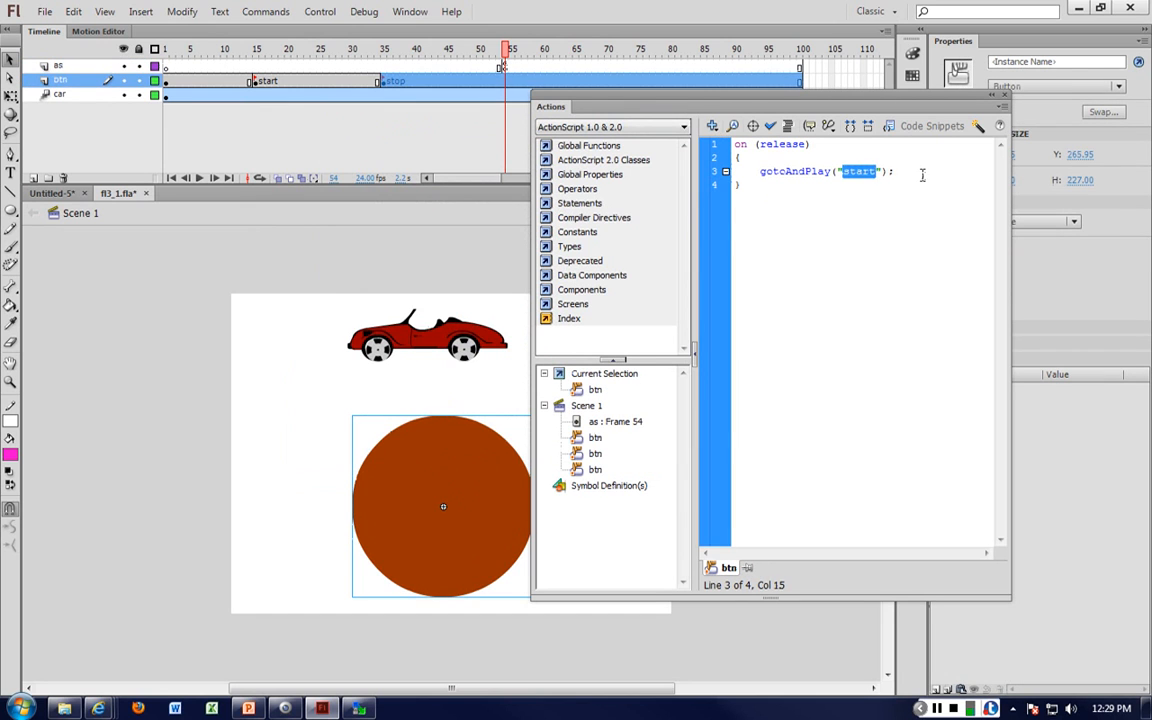
text(stop)
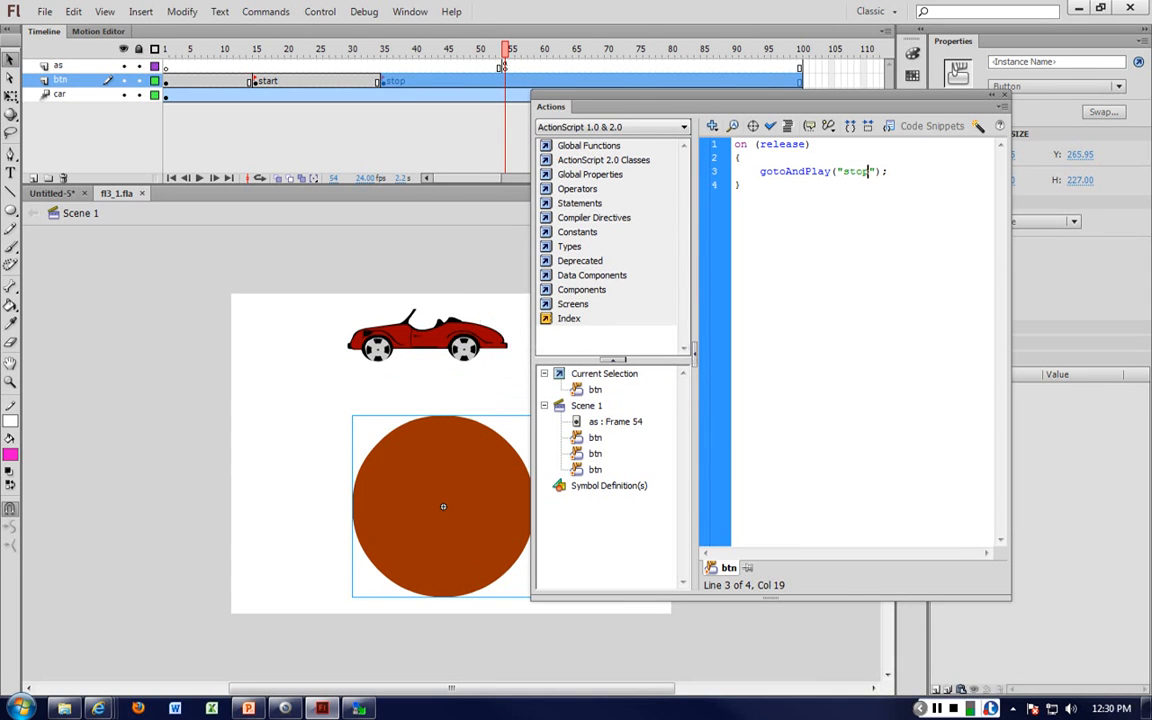
key(ctrl+Return)
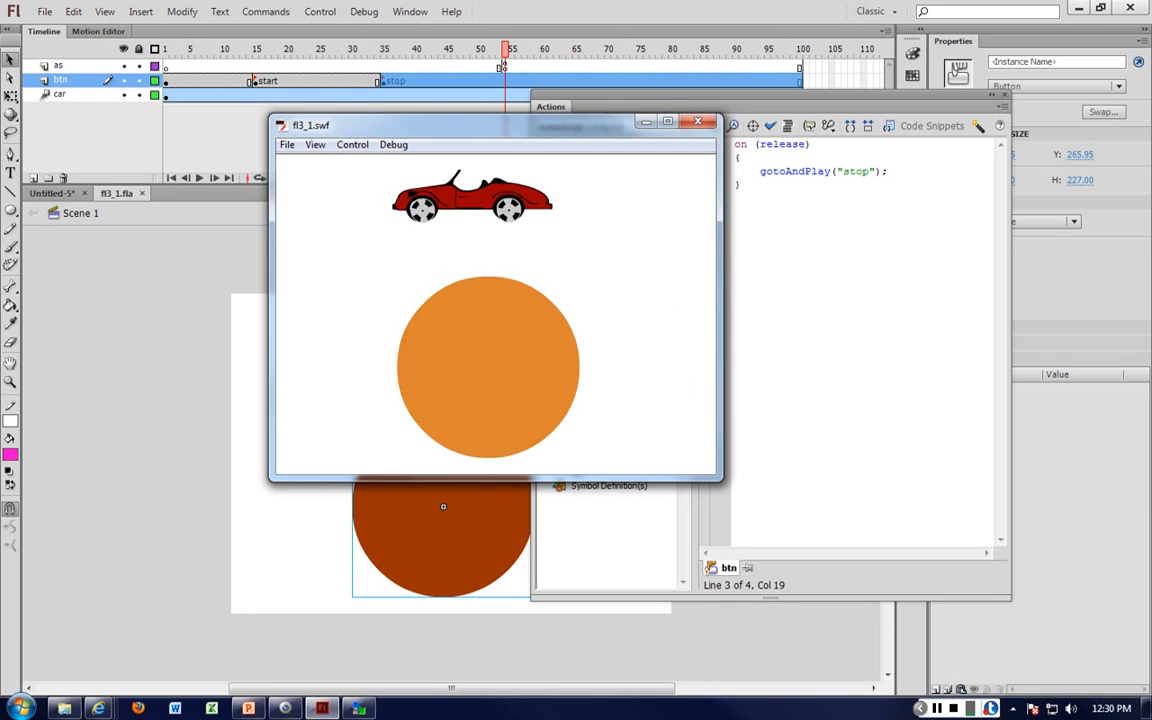
click(861, 291)
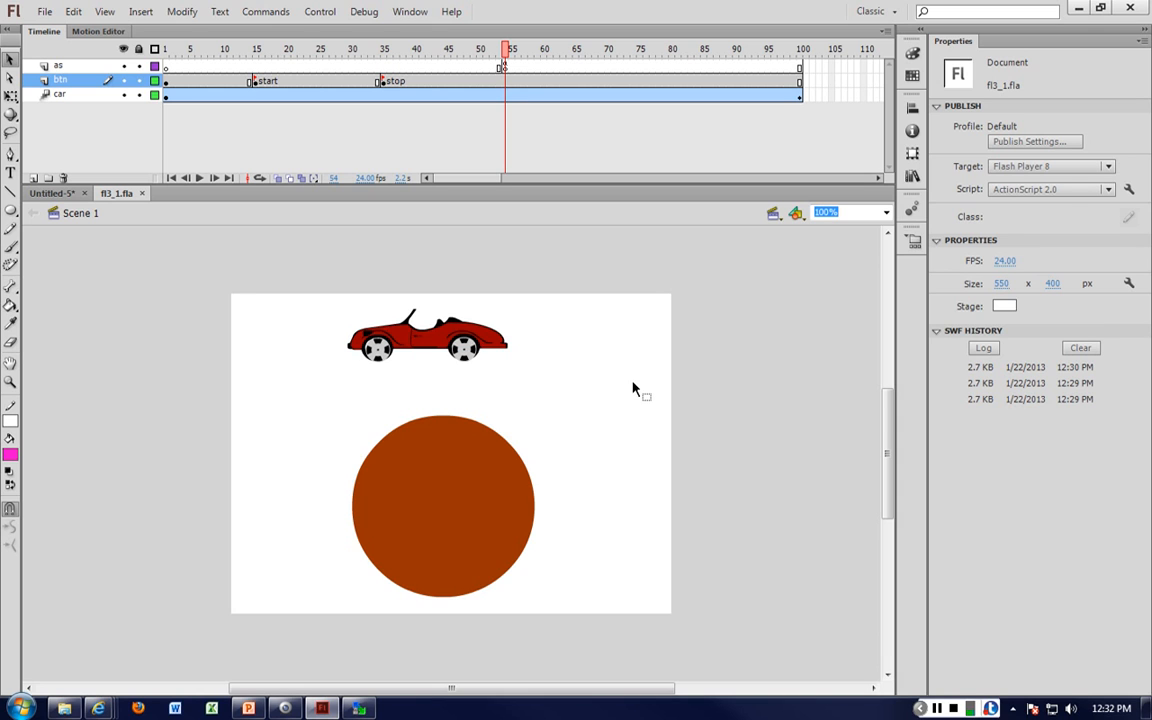
Move the circle button horizontally towards the left side of the stage
click(503, 510)
drag(503, 510, 399, 510)
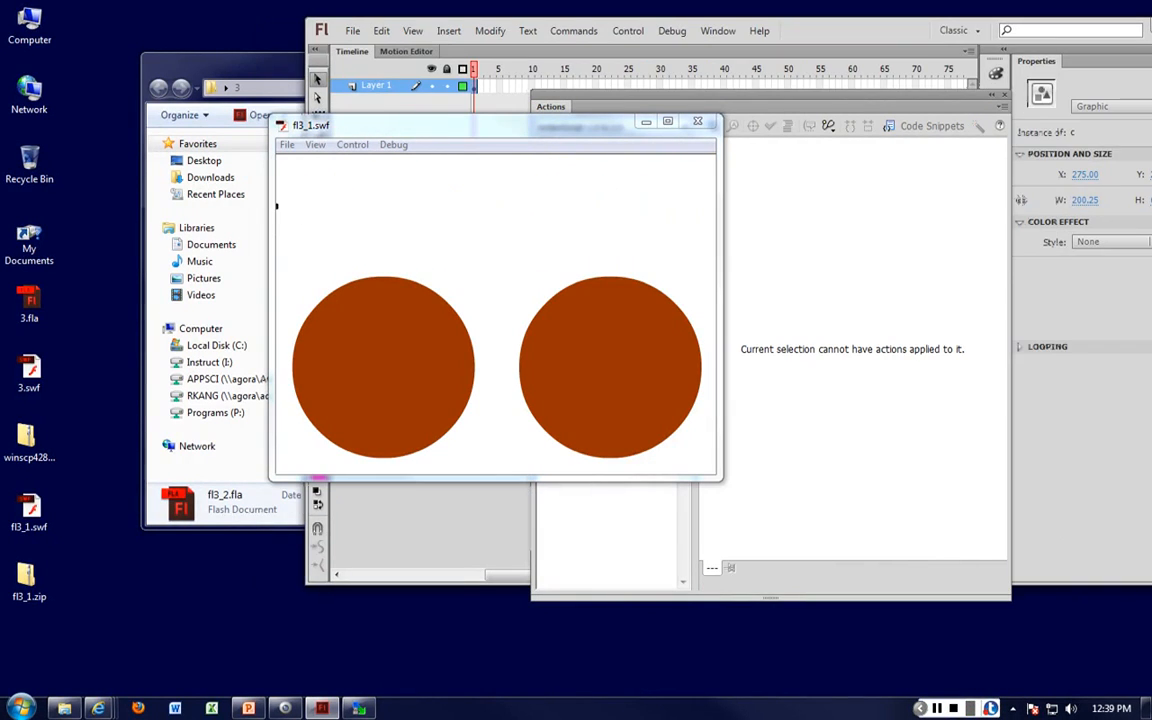
Close the fl3_1.swf preview and the script editor, and maximize the program window
drag(800, 38, 698, 41)
click(697, 121)
click(1004, 94)
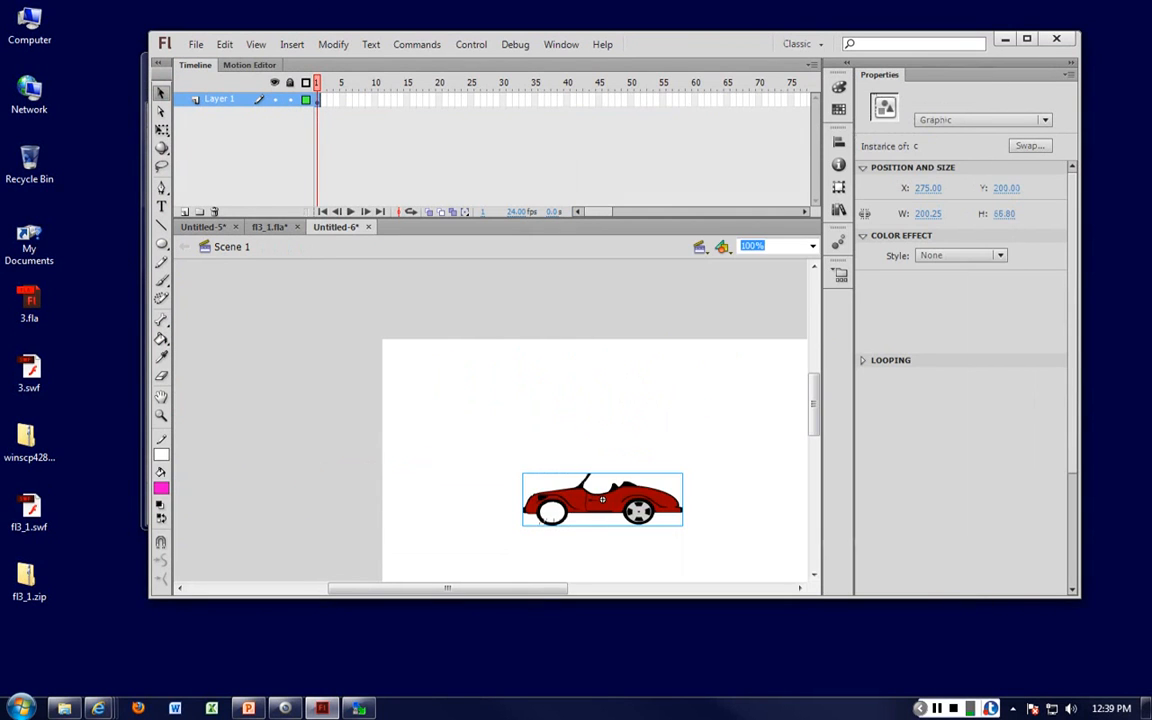
click(1027, 38)
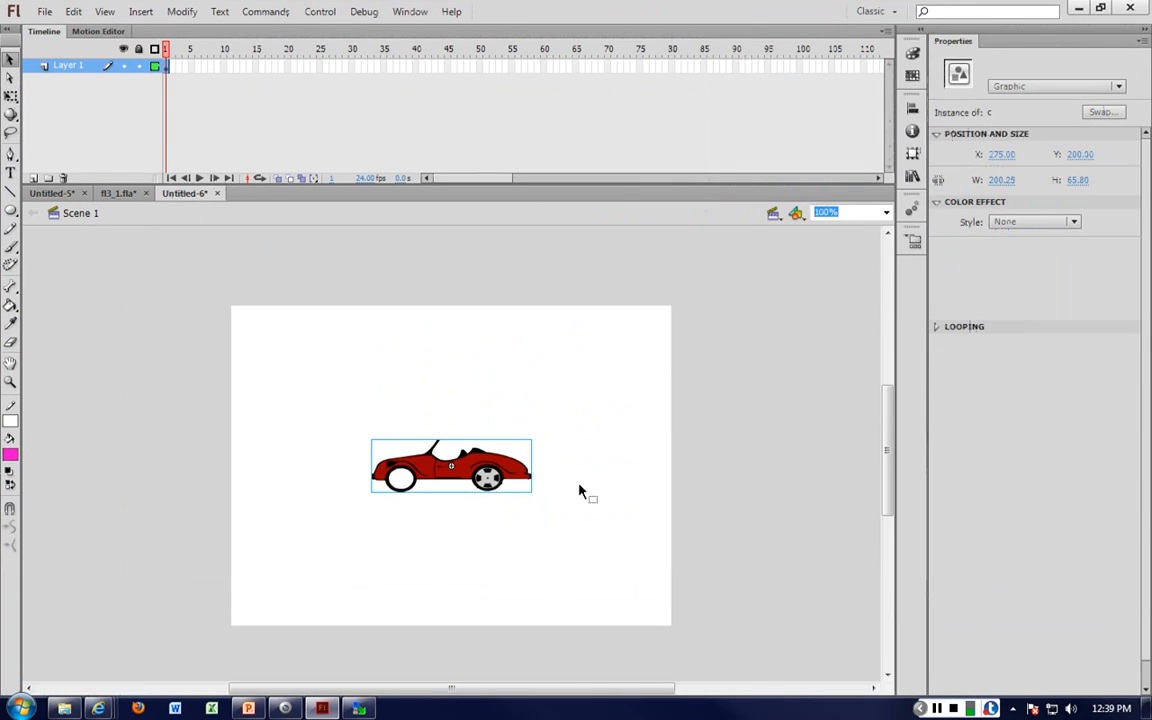
Examine the shapes inside the car symbol c, and preview the Untitled-6 movie from Scene 1
double_click(505, 462)
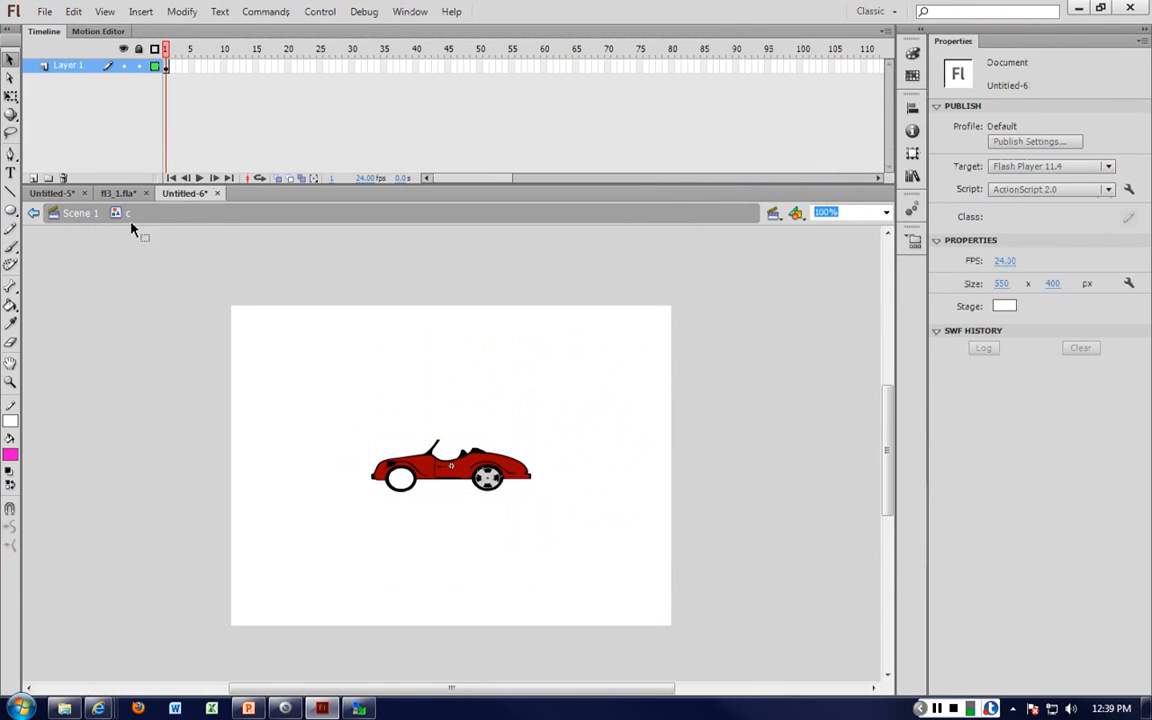
click(99, 218)
click(501, 488)
double_click(497, 486)
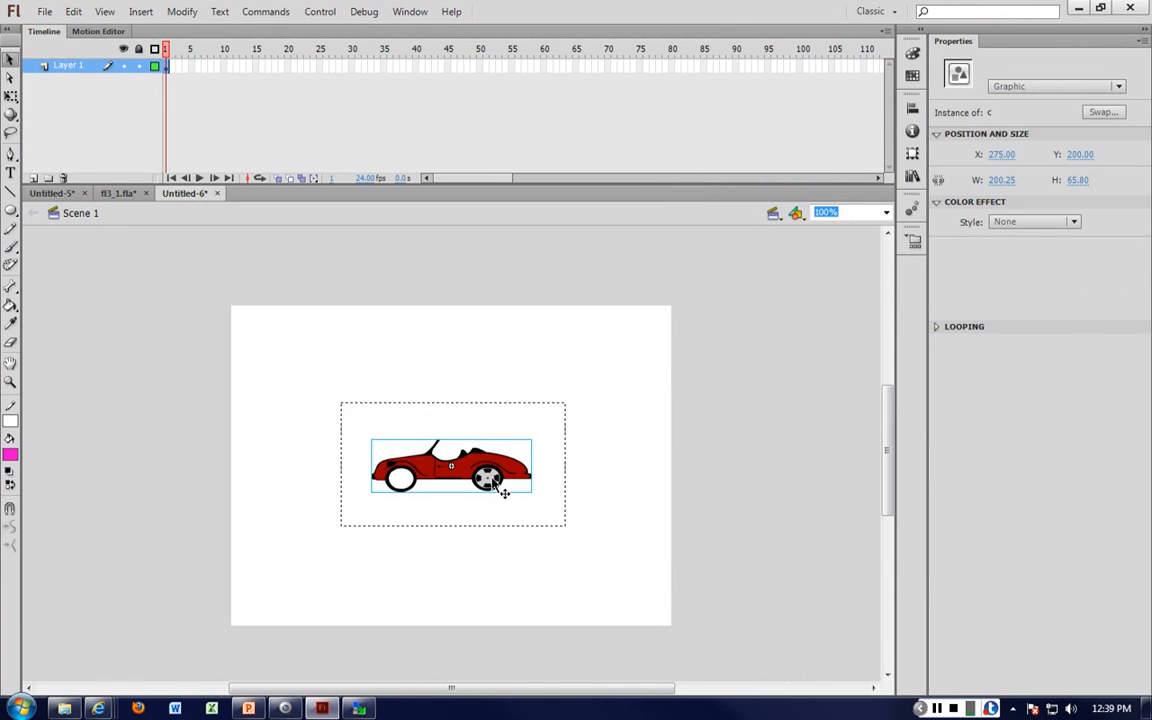
click(497, 484)
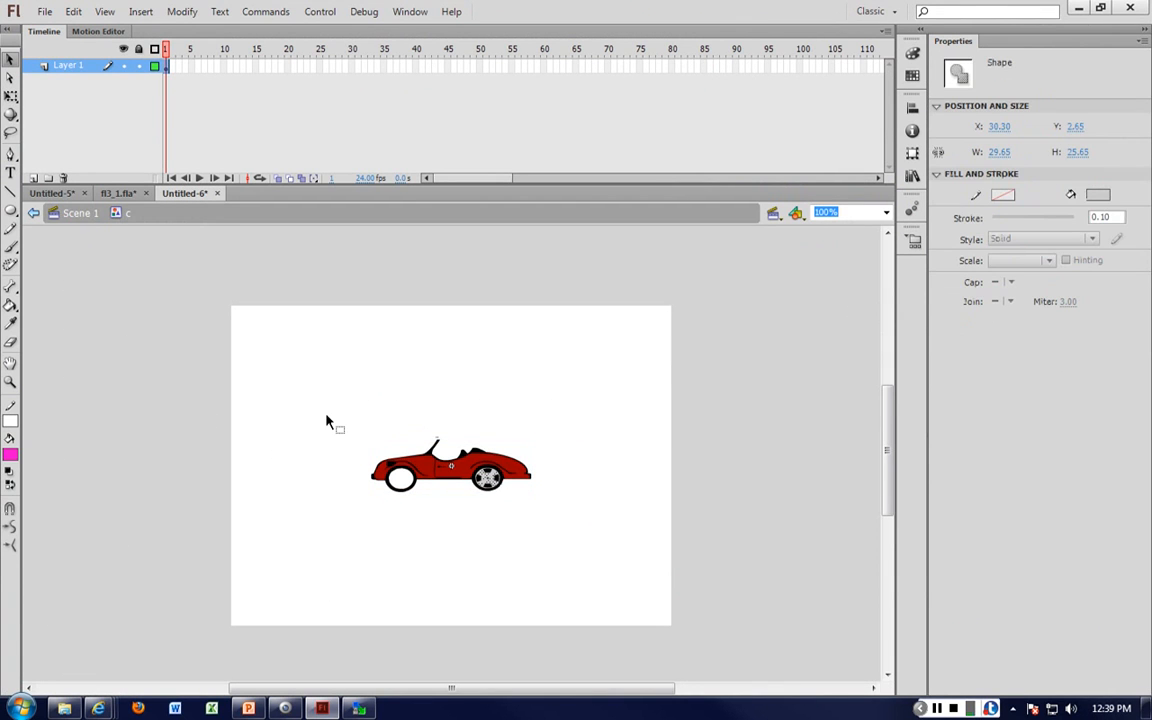
click(83, 218)
key(ctrl+Return)
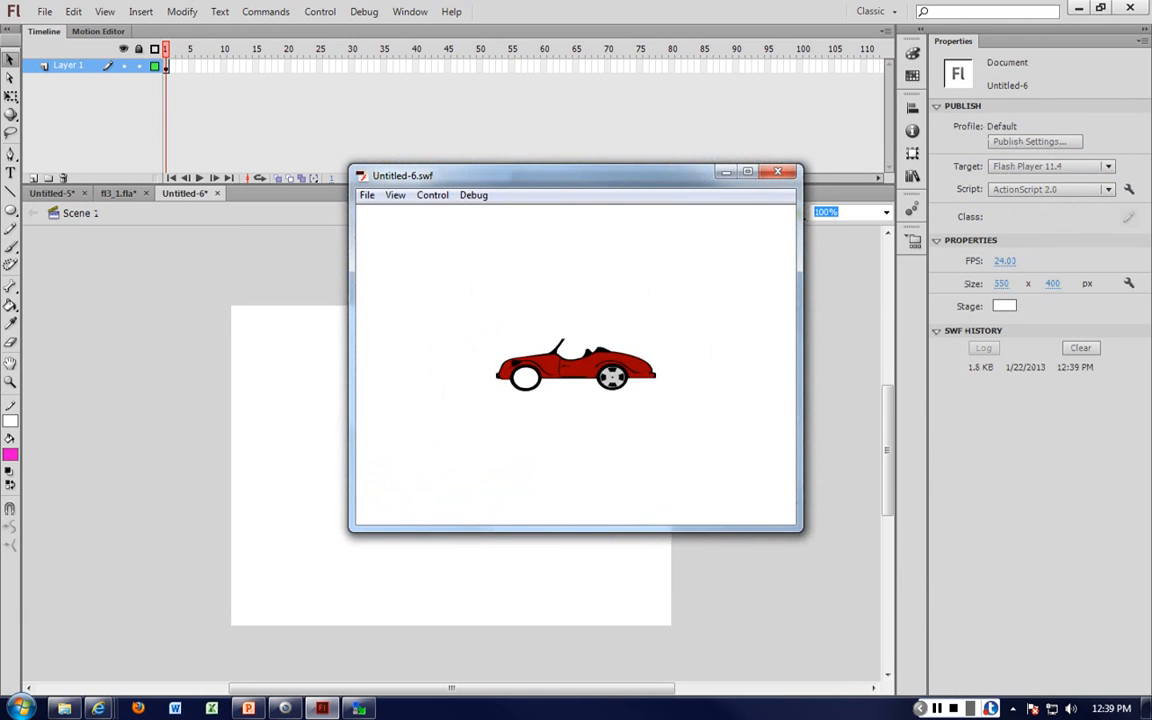
click(777, 171)
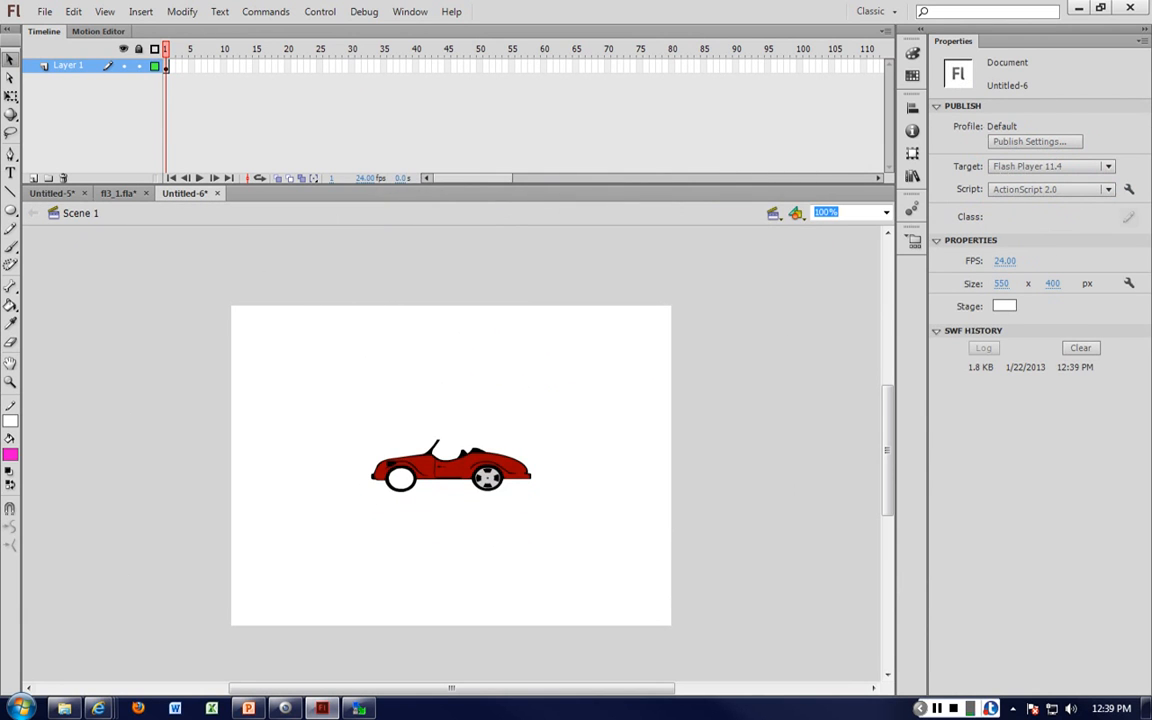
Extend the car's Layer 1 to frame 100 and insert a keyframe at frame 50
click(169, 66)
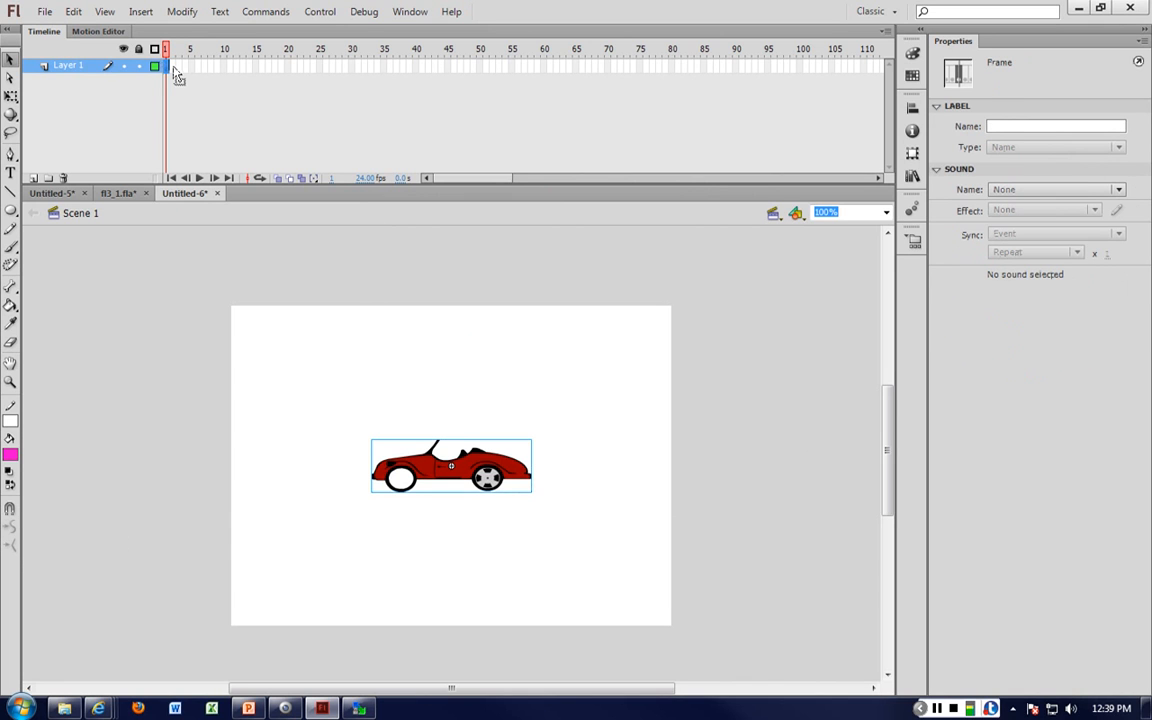
drag(174, 69, 801, 79)
key(F5)
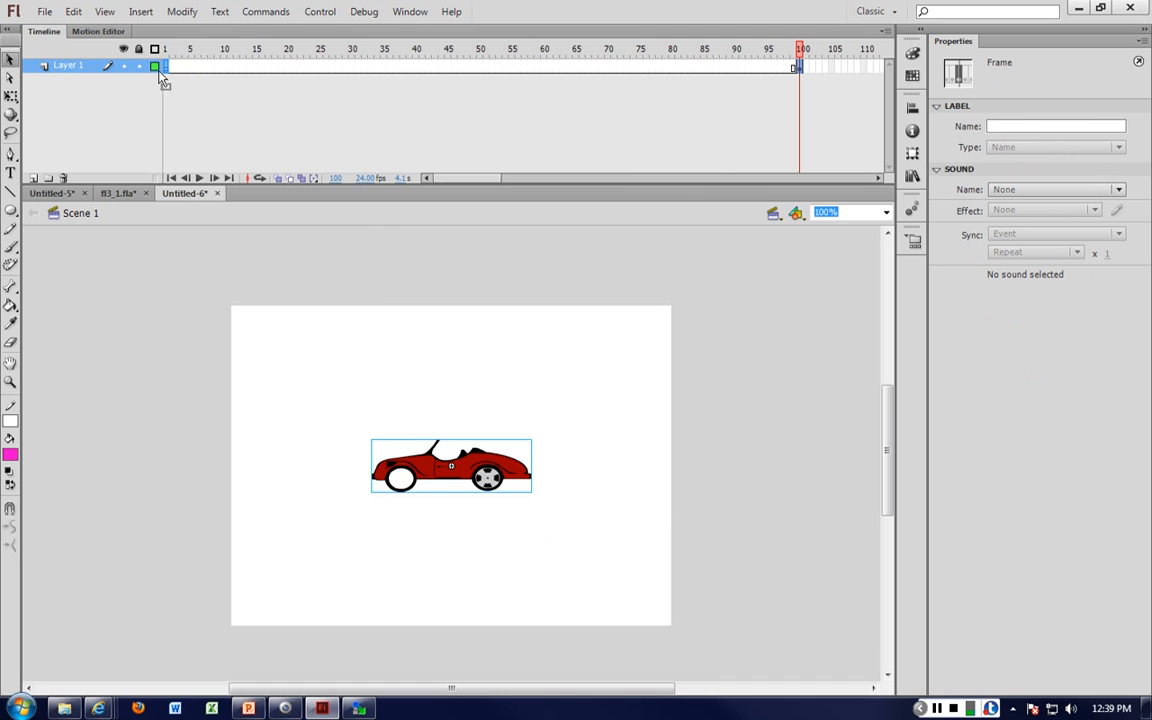
click(166, 66)
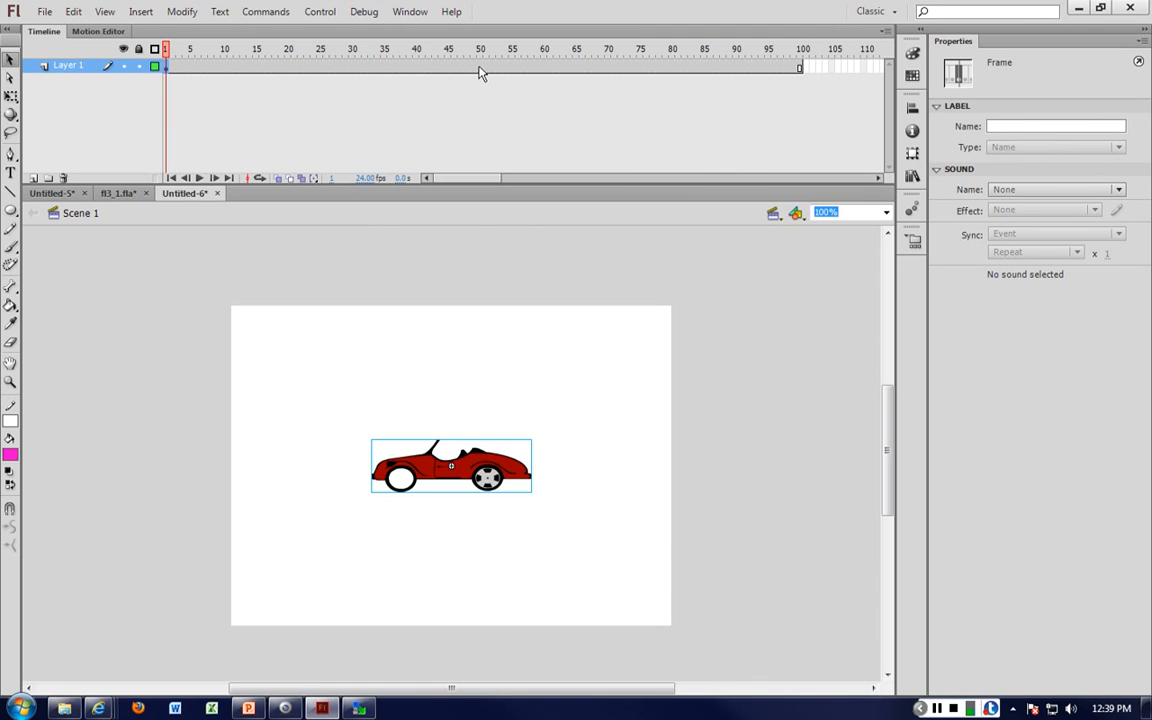
right_click(481, 67)
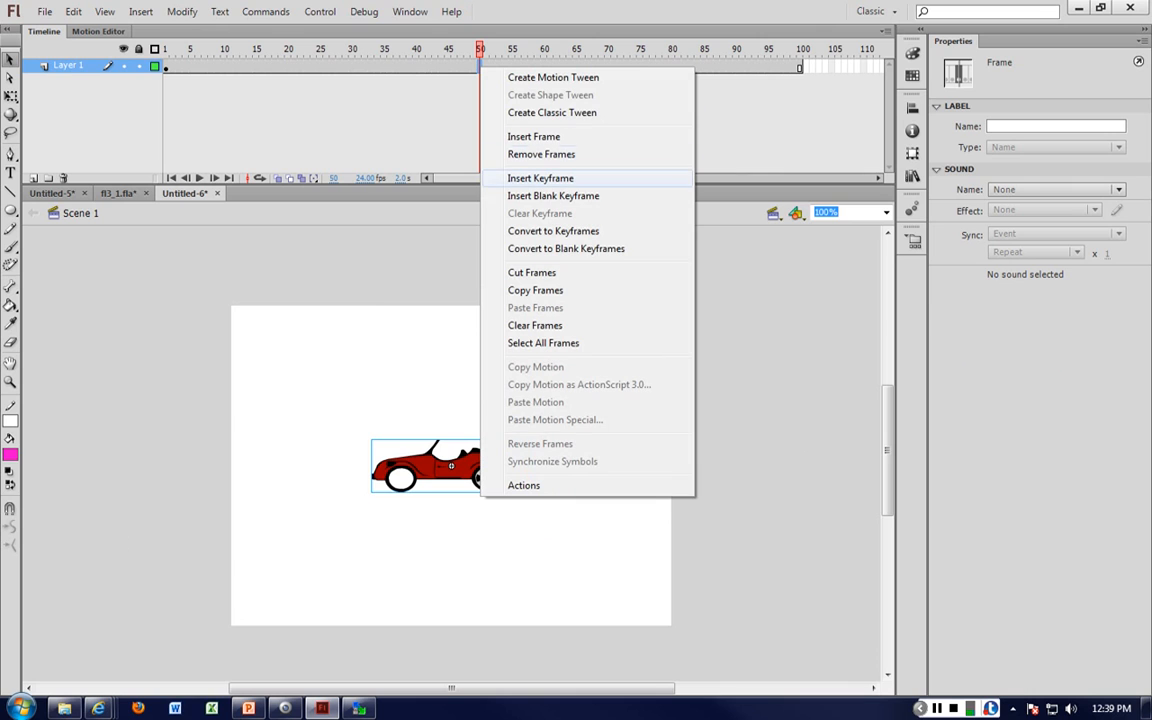
click(540, 178)
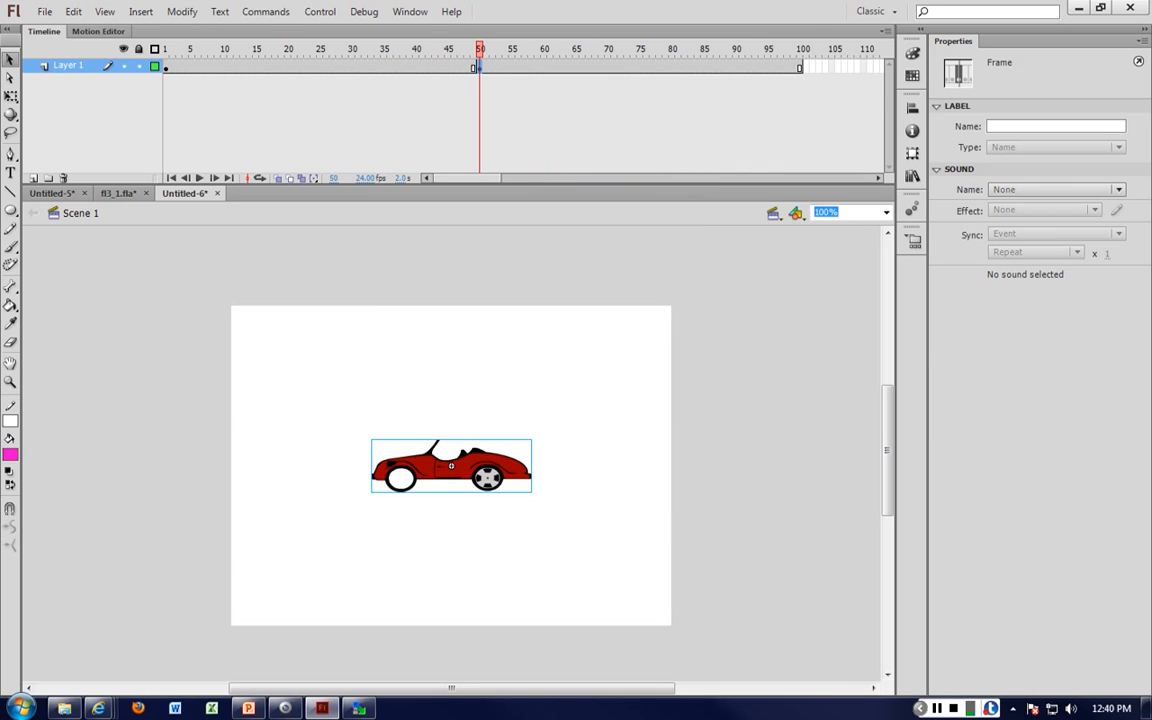
Create a motion tween on the Layer 1 span from frame 1 to 49, declining to save fl3_1.fla
click(475, 67)
right_click(475, 67)
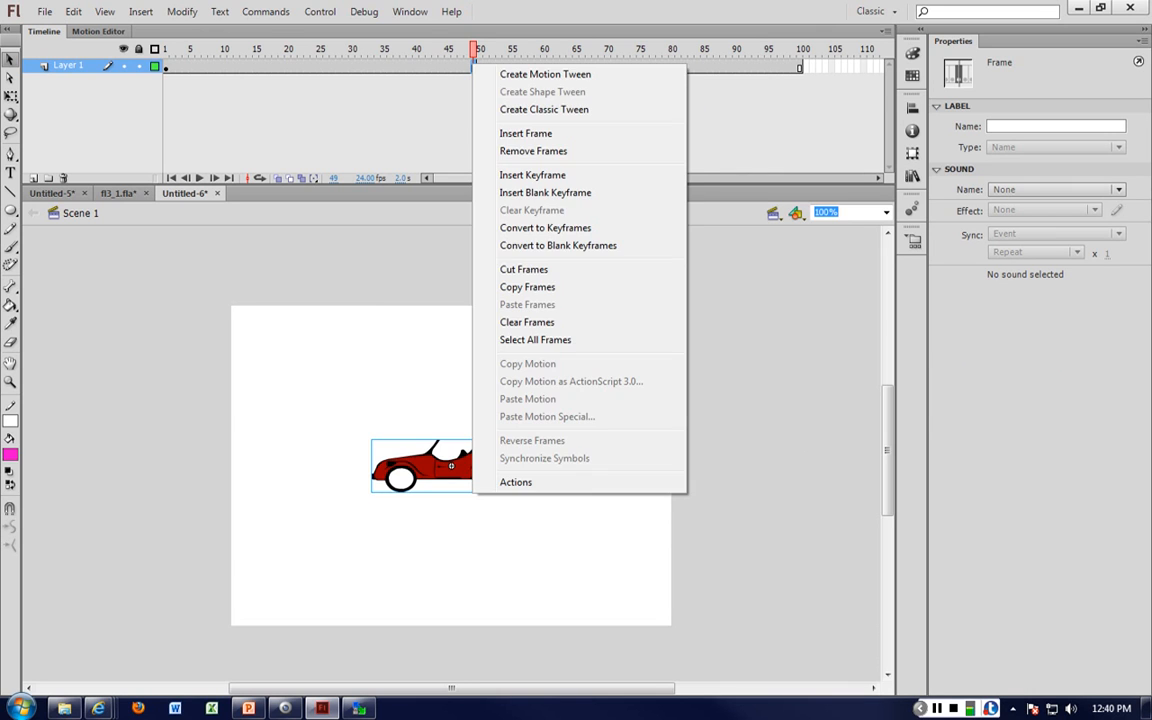
click(545, 74)
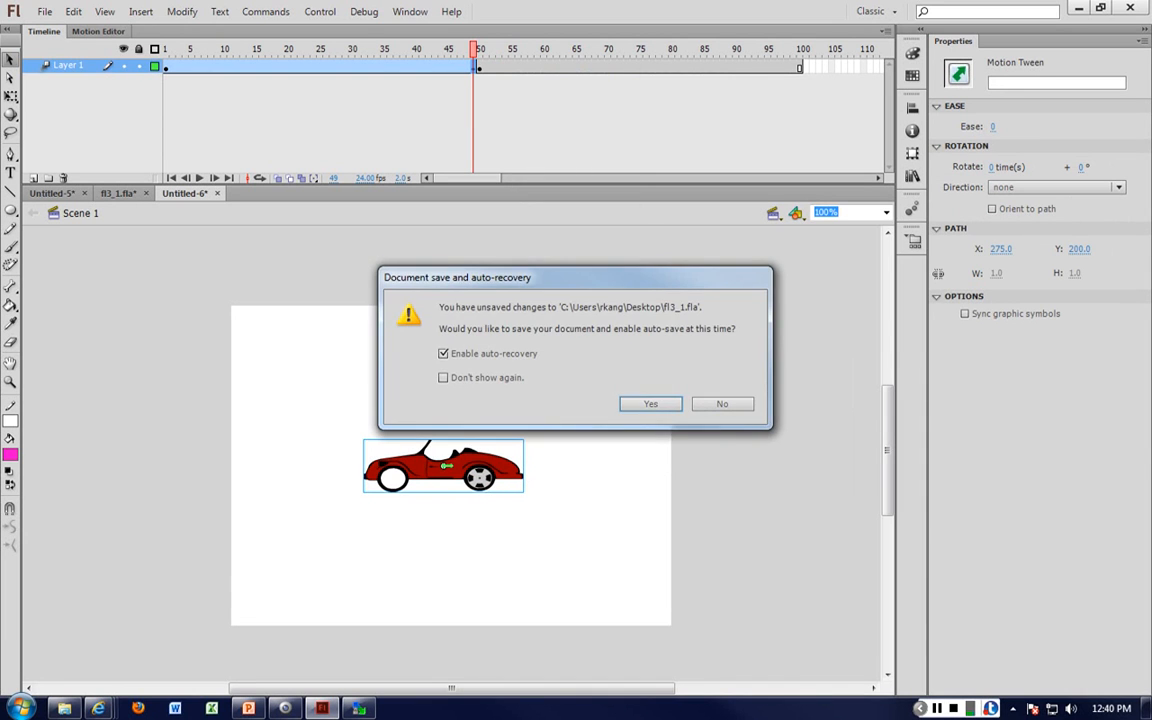
click(722, 403)
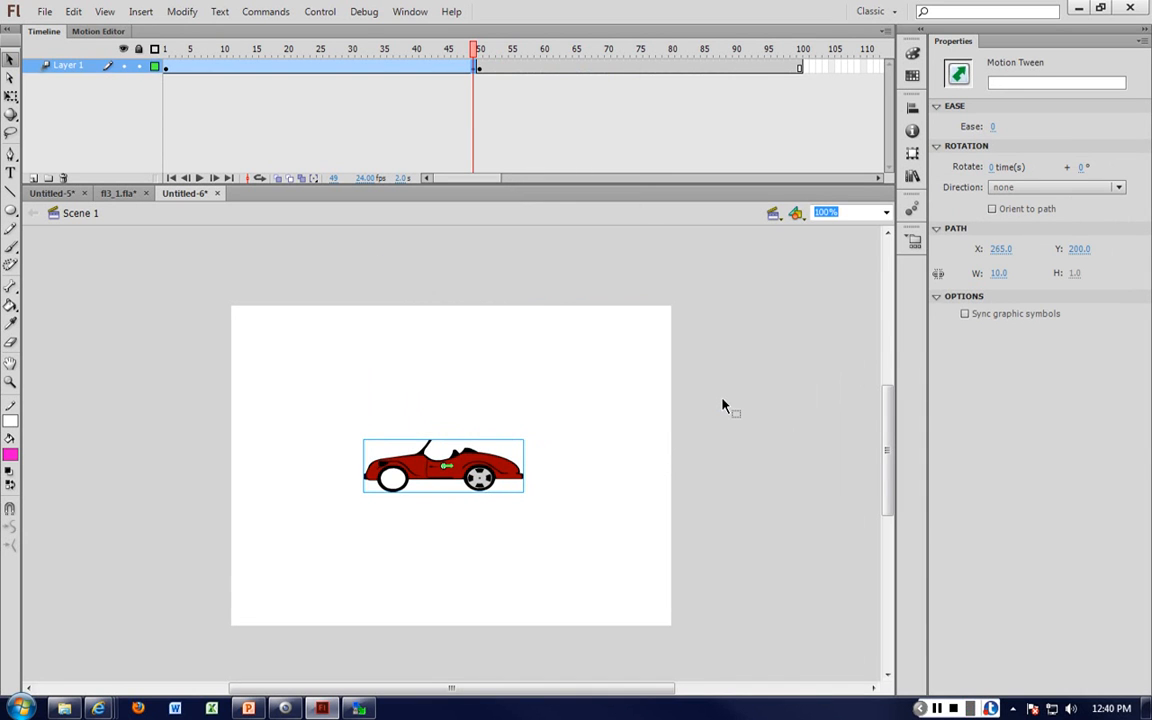
Move the car at frame 49 horizontally off the left side of the stage, to X -115
click(498, 460)
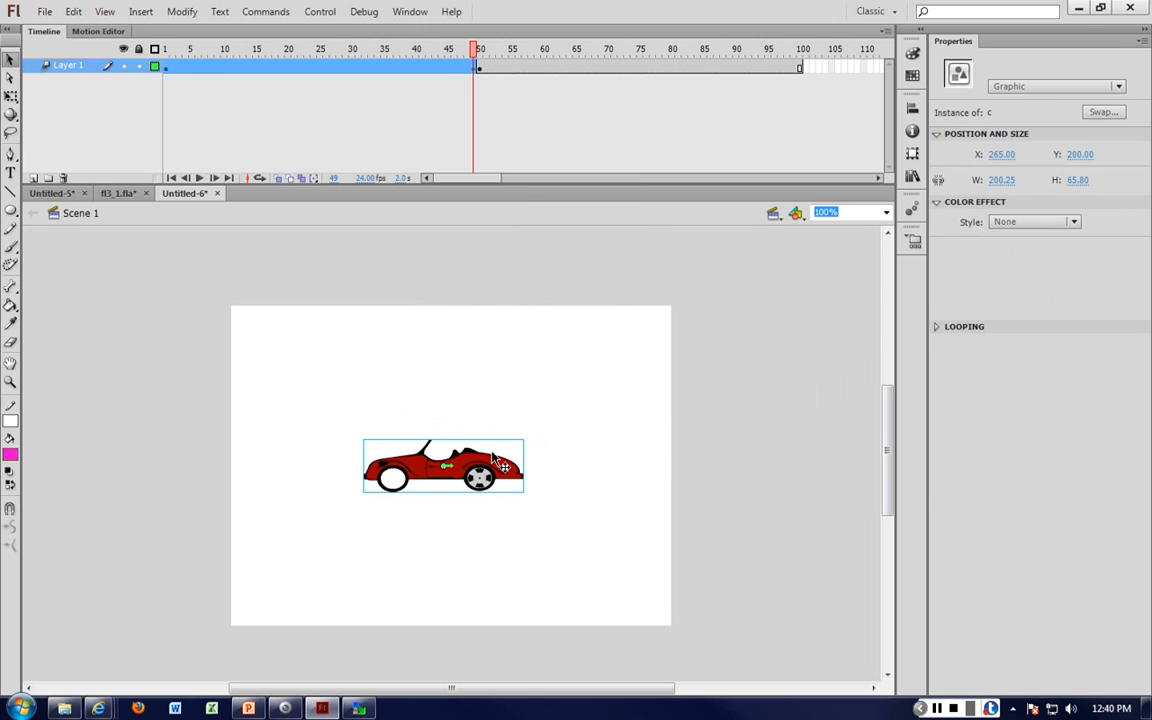
key(shift+Left)
key(shift+Left)
key(shift+Left)
key(shift+Left)
key(shift+Left)
key(shift+Left)
key(shift+Left)
key(shift+Left)
key(shift+Left)
key(shift+Left)
key(shift+Left)
key(shift+Left)
key(shift+Left)
key(shift+Left)
key(shift+Left)
key(shift+Left)
key(shift+Left)
key(shift+Left)
key(shift+Left)
key(shift+Left)
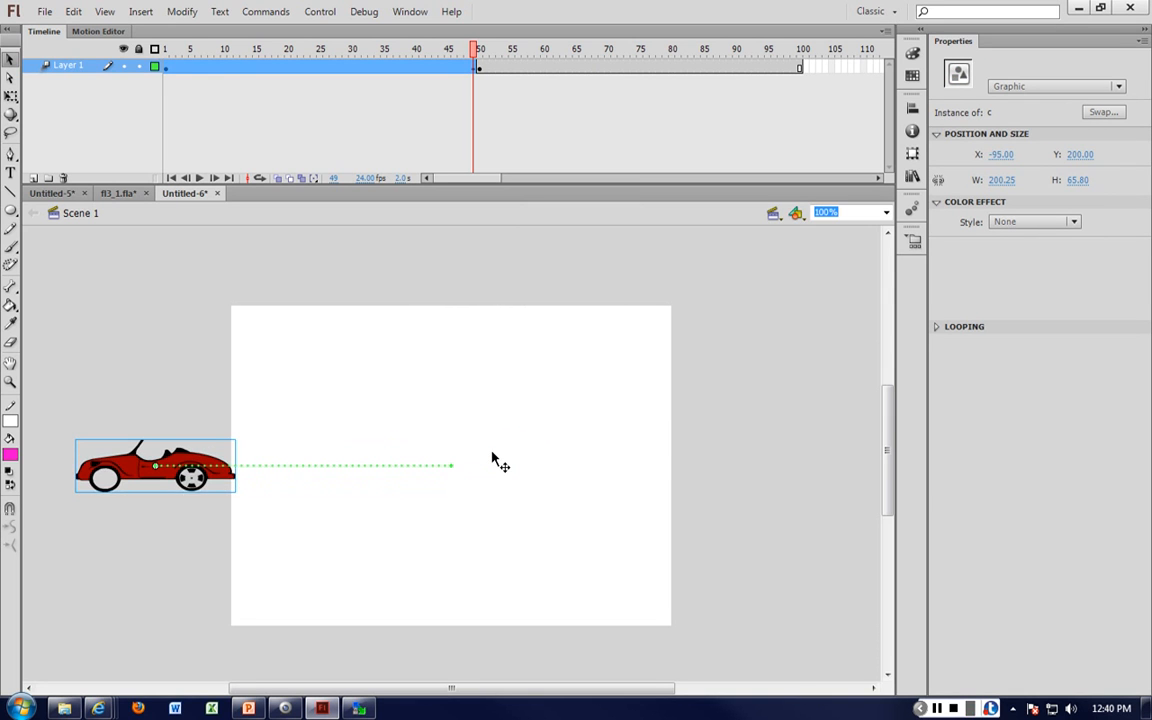
Move the car at frame 1 just off the right side of the stage, making the motion path 770 px wide
click(172, 68)
key(shift+Right)
key(shift+Right)
key(shift+Right)
key(shift+Right)
key(shift+Right)
key(shift+Right)
key(shift+Right)
key(shift+Right)
key(shift+Right)
key(shift+Right)
key(shift+Right)
key(shift+Right)
key(shift+Right)
key(shift+Right)
key(shift+Right)
key(shift+Right)
key(shift+Right)
key(shift+Right)
key(shift+Right)
key(shift+Right)
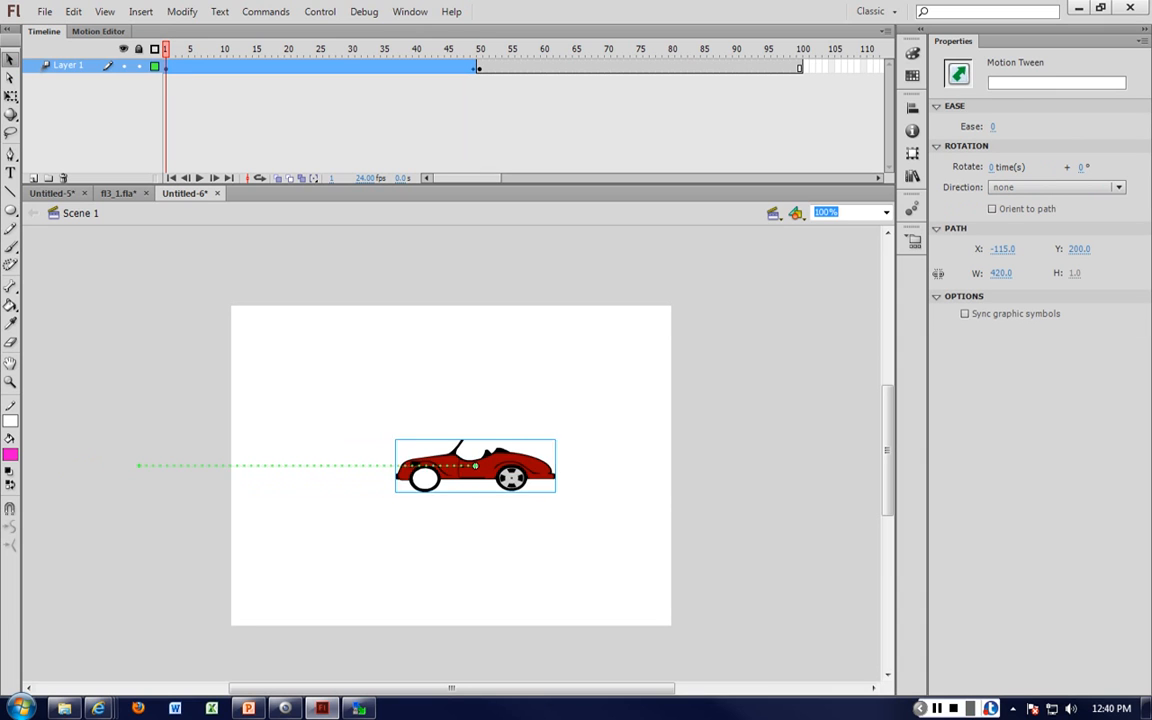
key(shift+Left)
key(shift+Left)
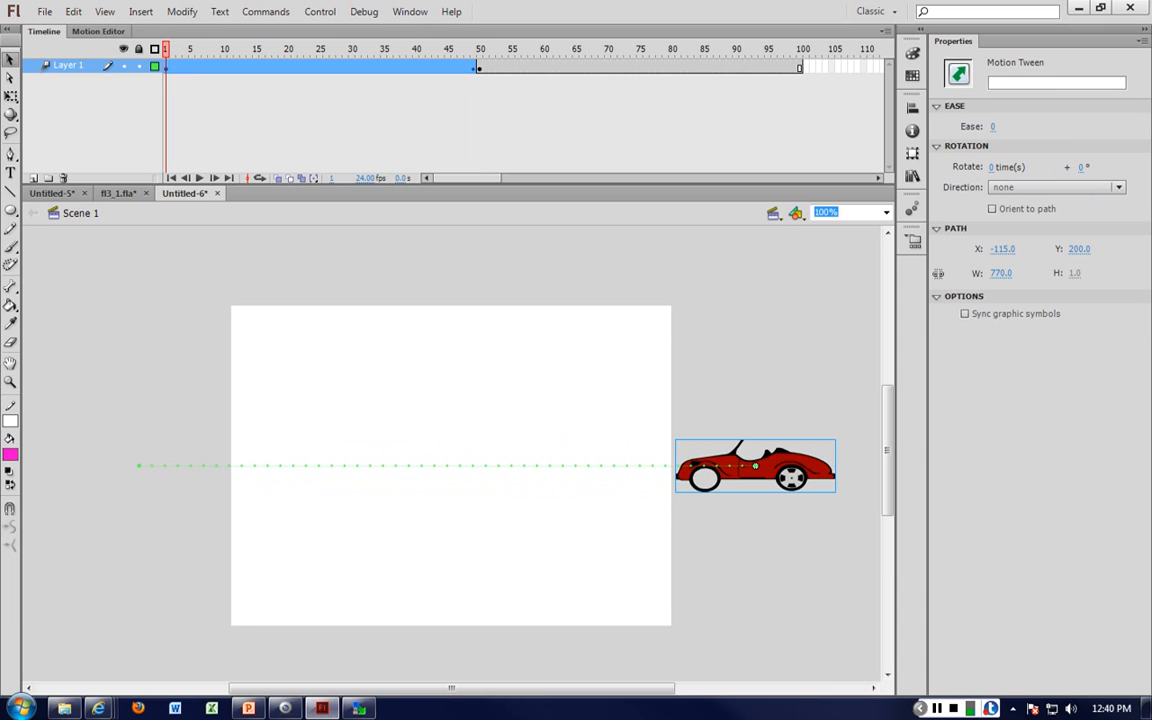
Move the car at frame 50 horizontally off the left side of the stage, to X -105
click(480, 68)
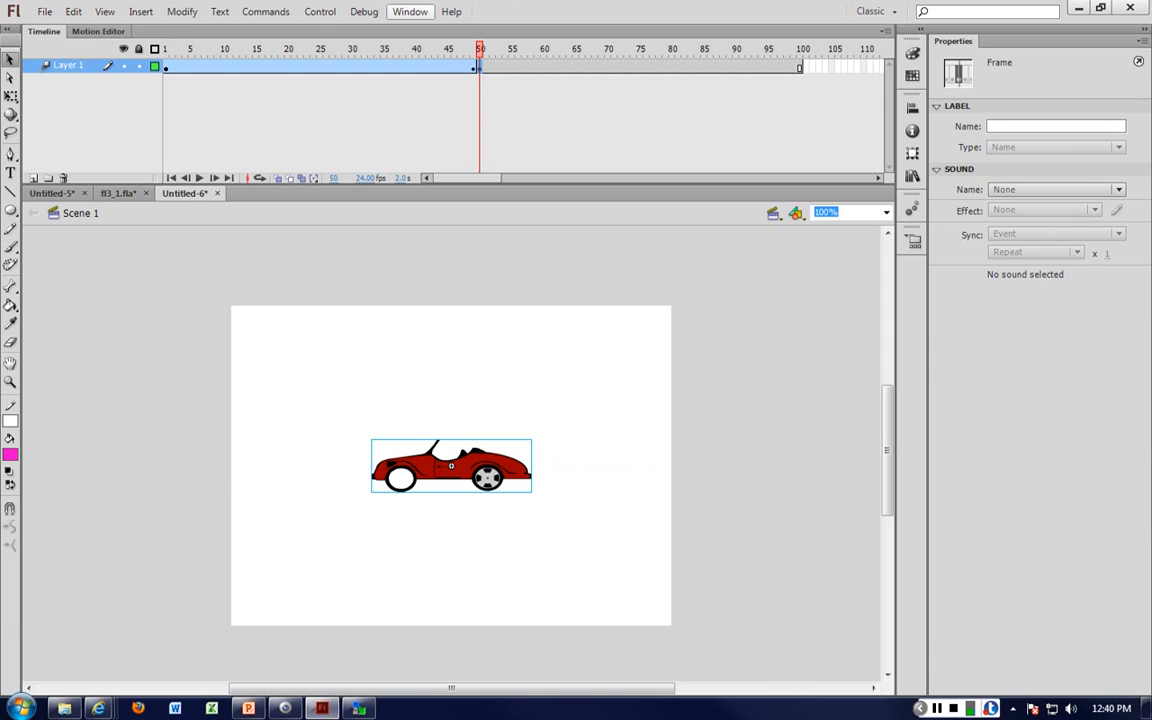
click(474, 68)
click(476, 70)
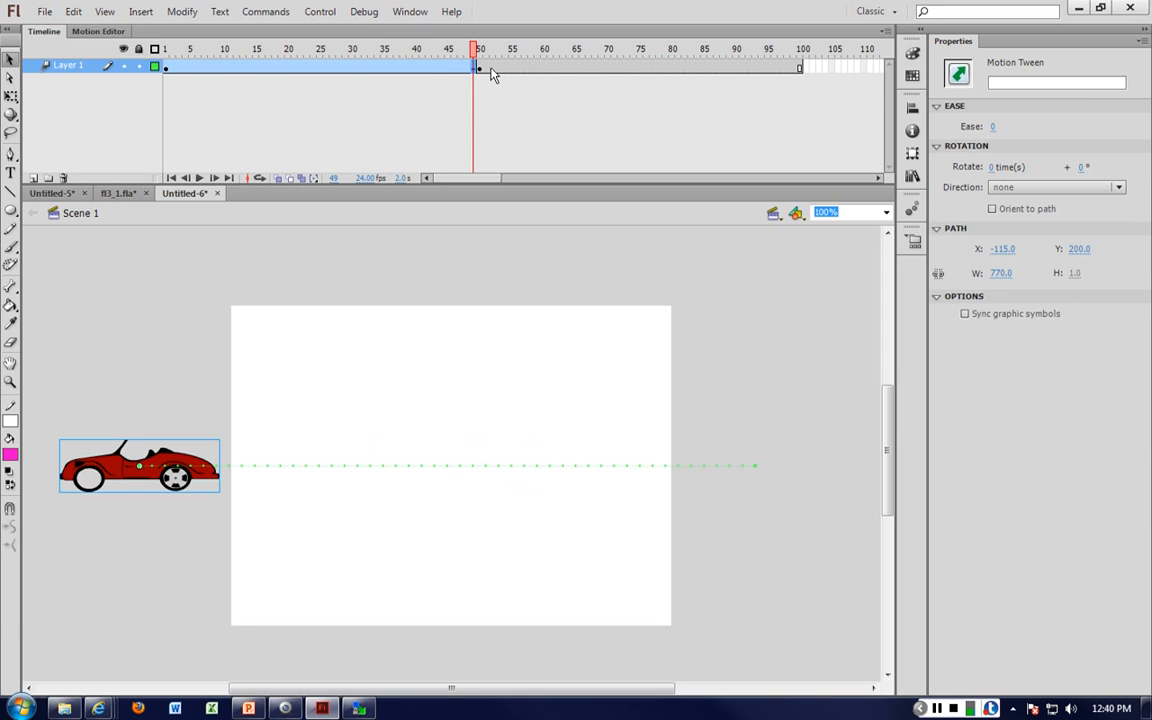
click(480, 68)
drag(451, 466, 147, 466)
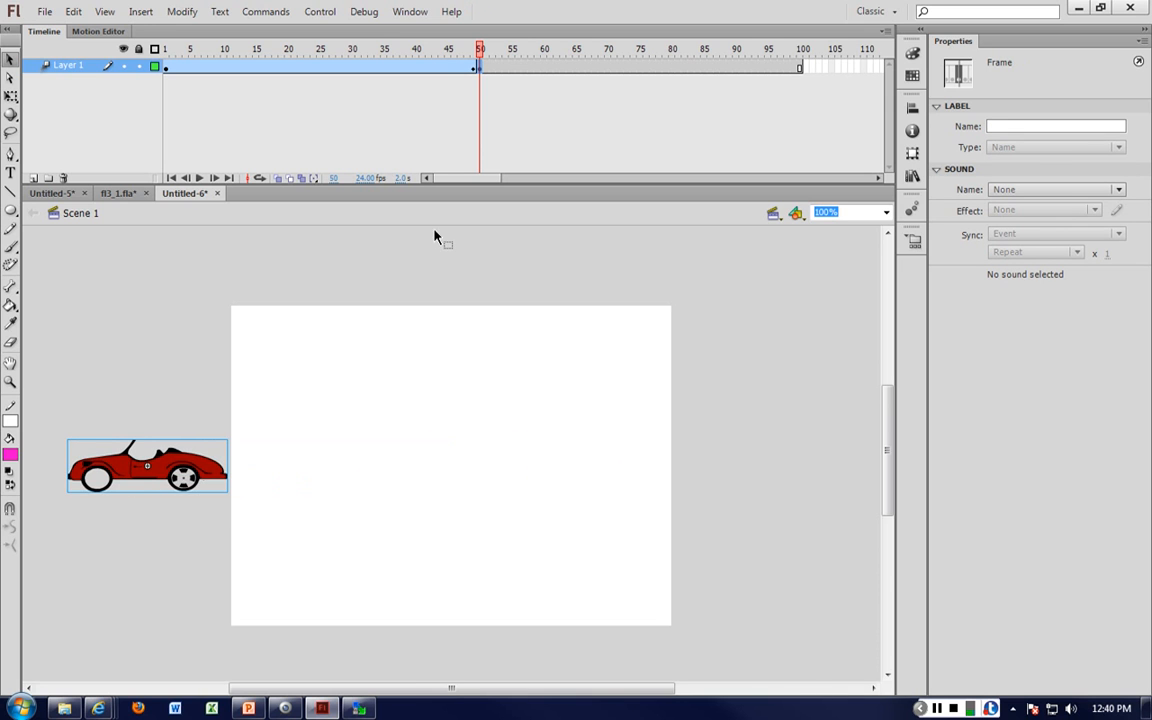
Mirror the car at frame 50 horizontally with Free Transform so it faces right
right_click(192, 468)
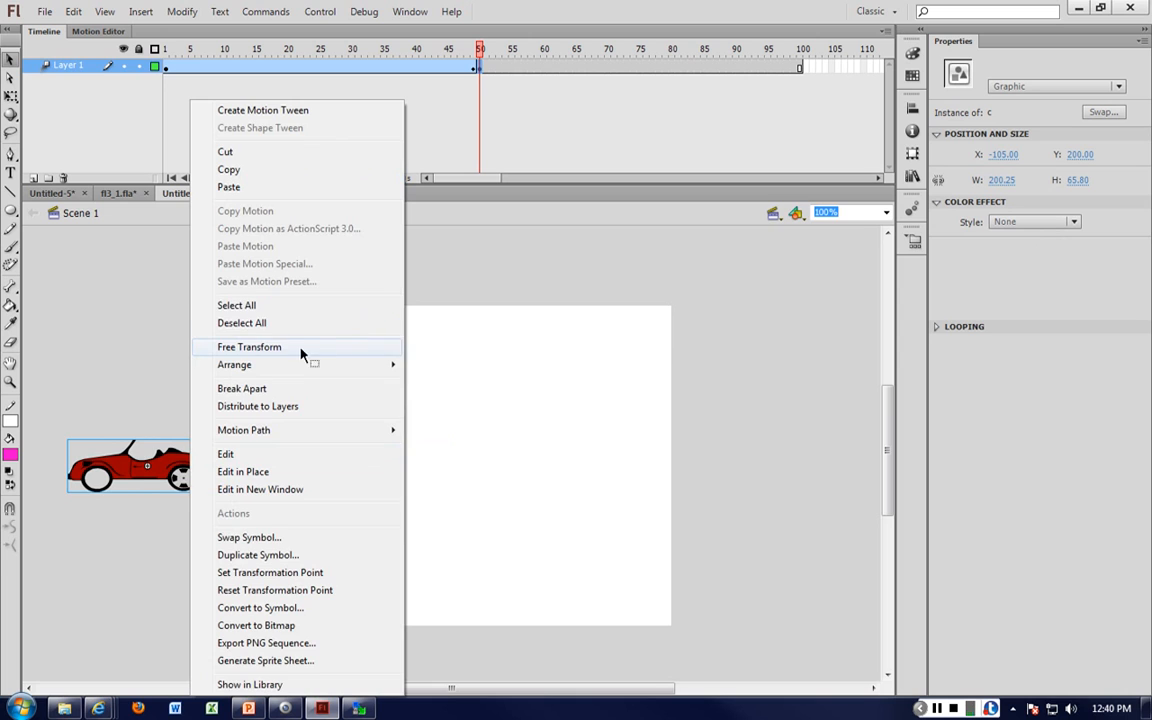
click(302, 348)
drag(68, 468, 230, 472)
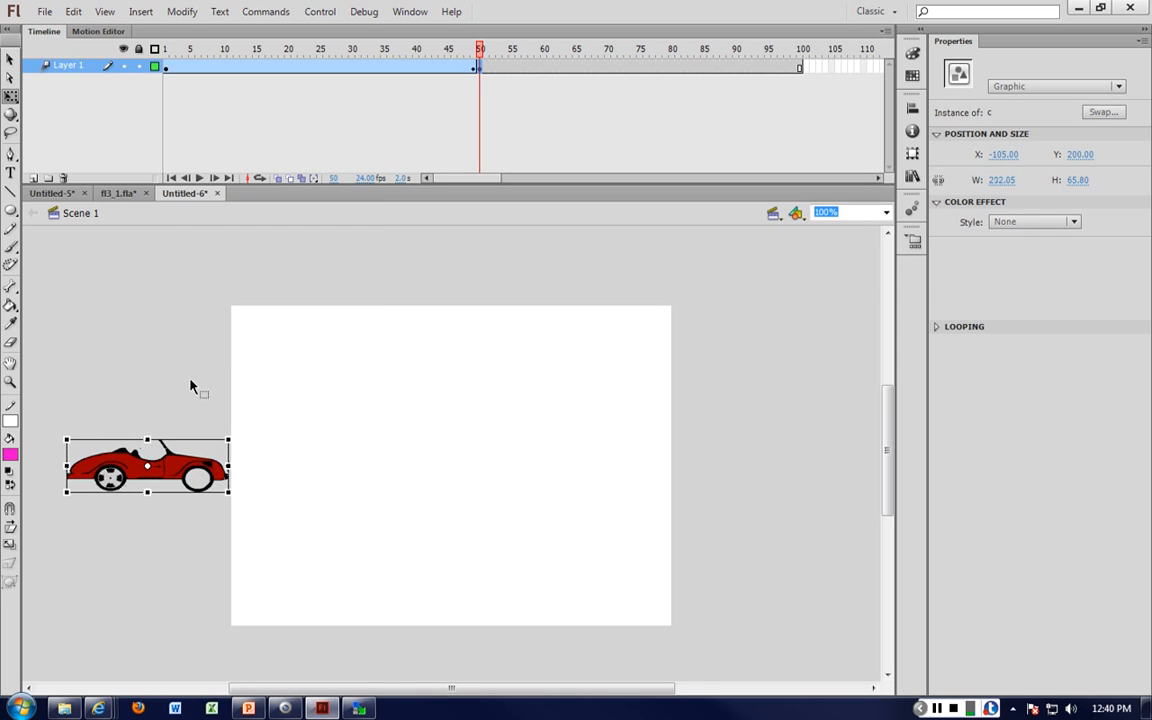
click(188, 403)
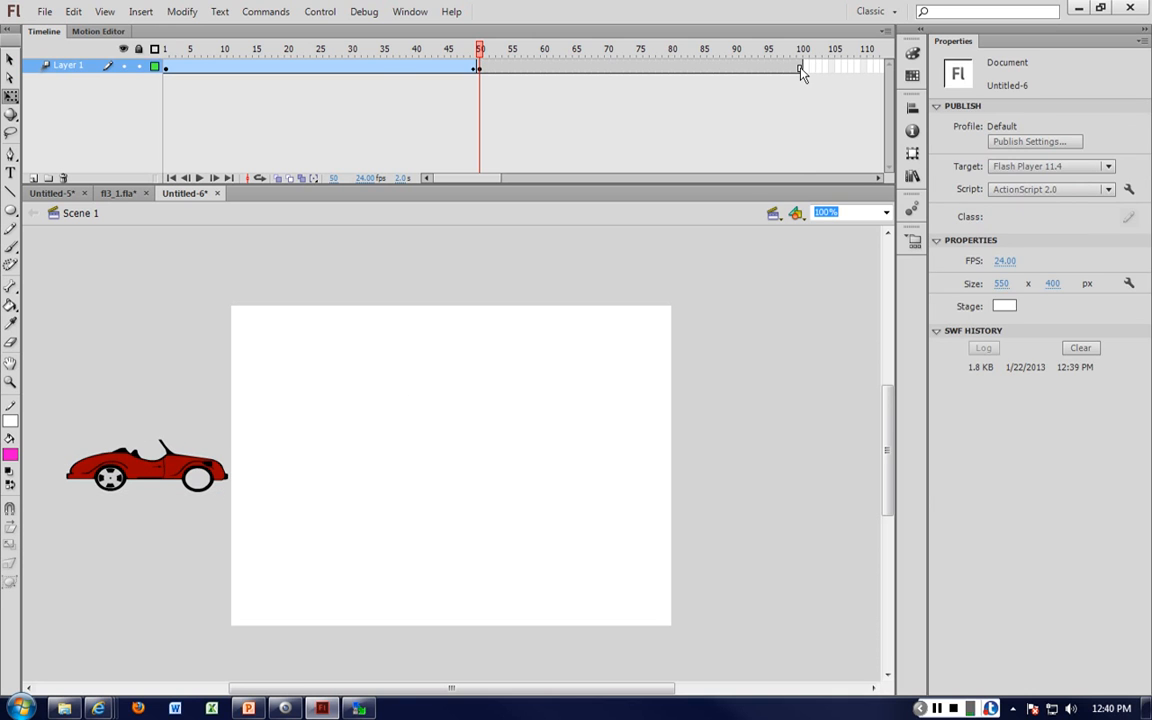
Create a motion tween on frames 50 to 100 and move the car at frame 100 off the stage's right side, making a 780 px path
click(801, 68)
right_click(801, 68)
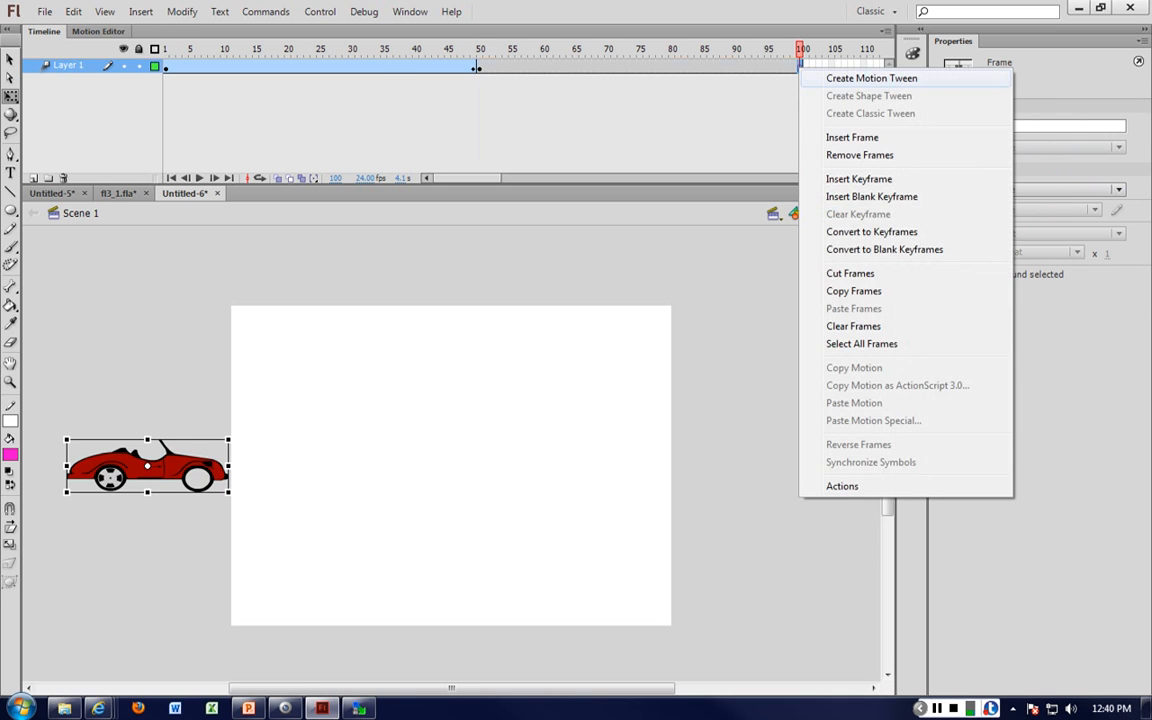
click(870, 78)
drag(147, 465, 771, 465)
Test the movie to check both car motions, and look over the frame commands available at frame 50
key(ctrl+Return)
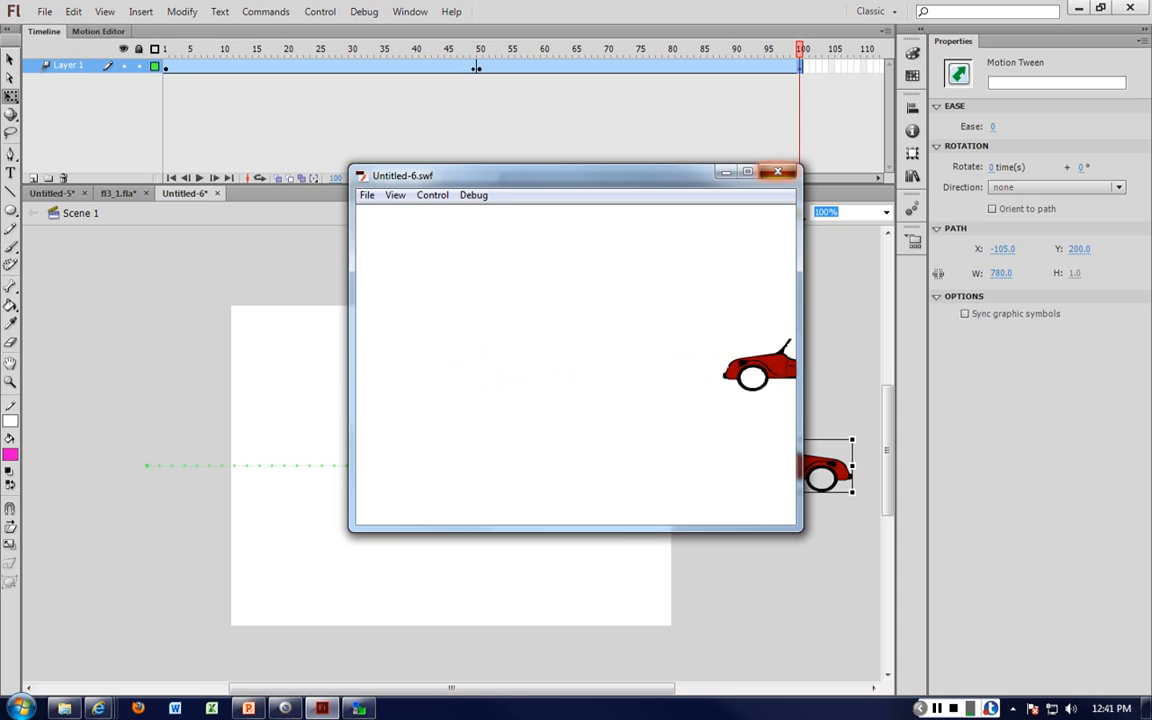
click(777, 171)
right_click(479, 67)
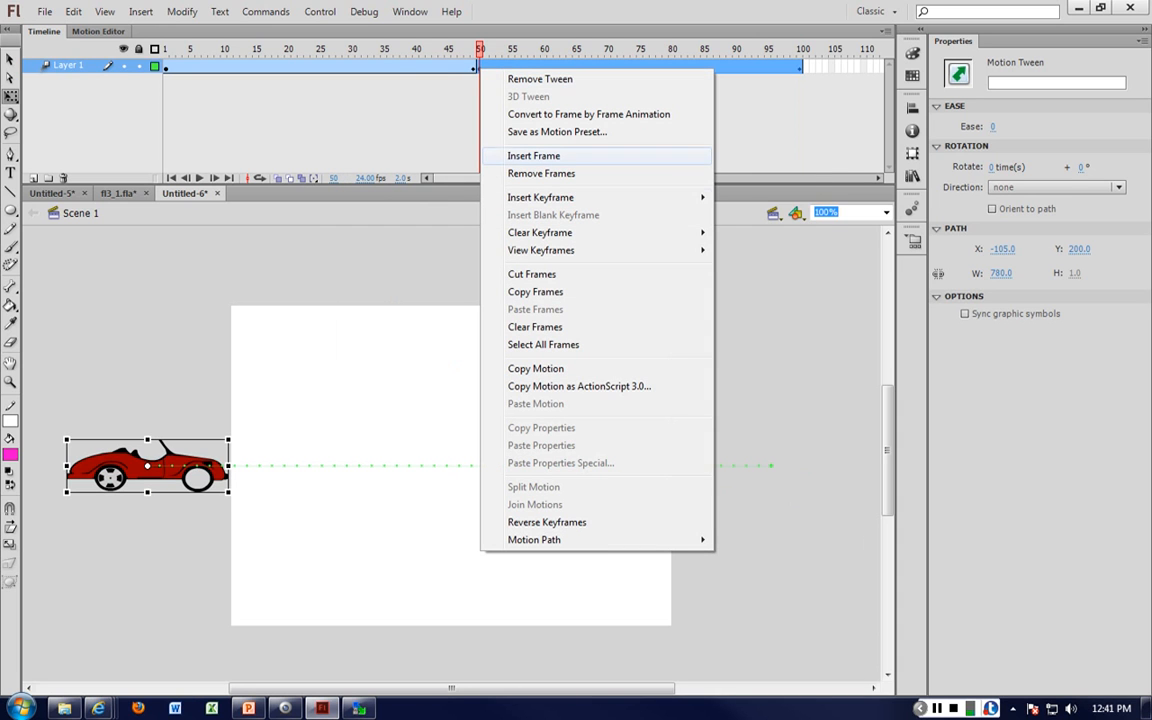
mouse_move(540, 197)
click(376, 248)
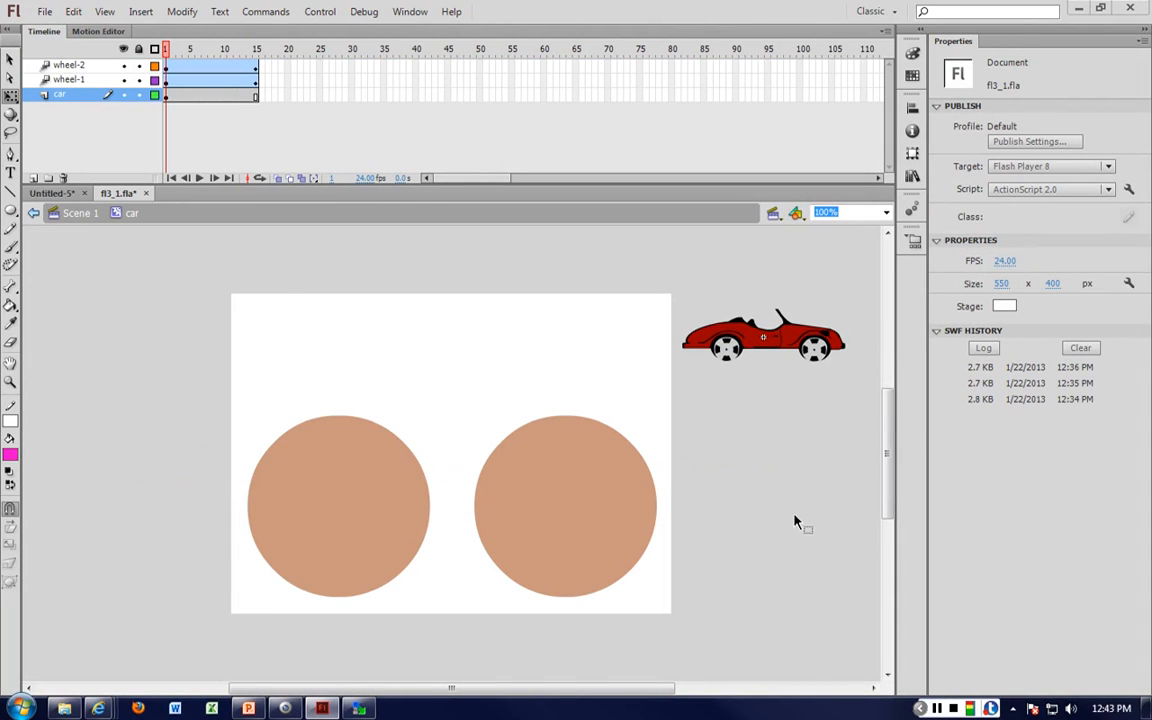
Return from the car symbol to Scene 1 of fl3_1.fla and delete the right-hand circle button
double_click(195, 333)
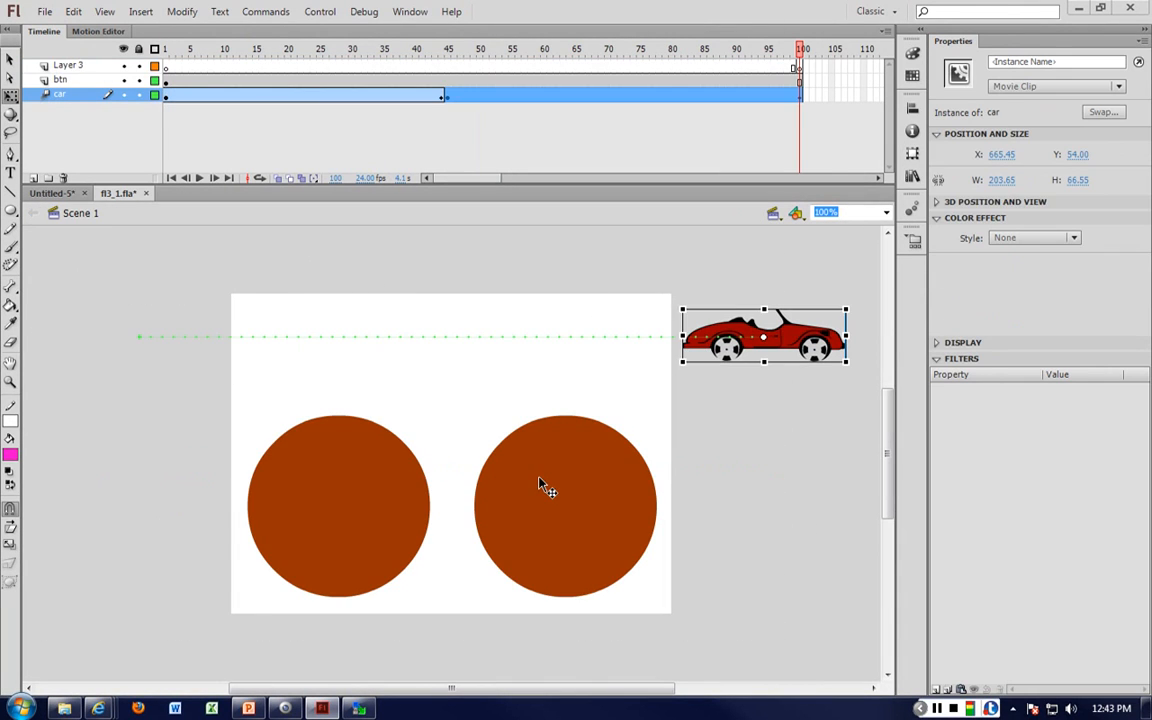
click(542, 482)
key(v)
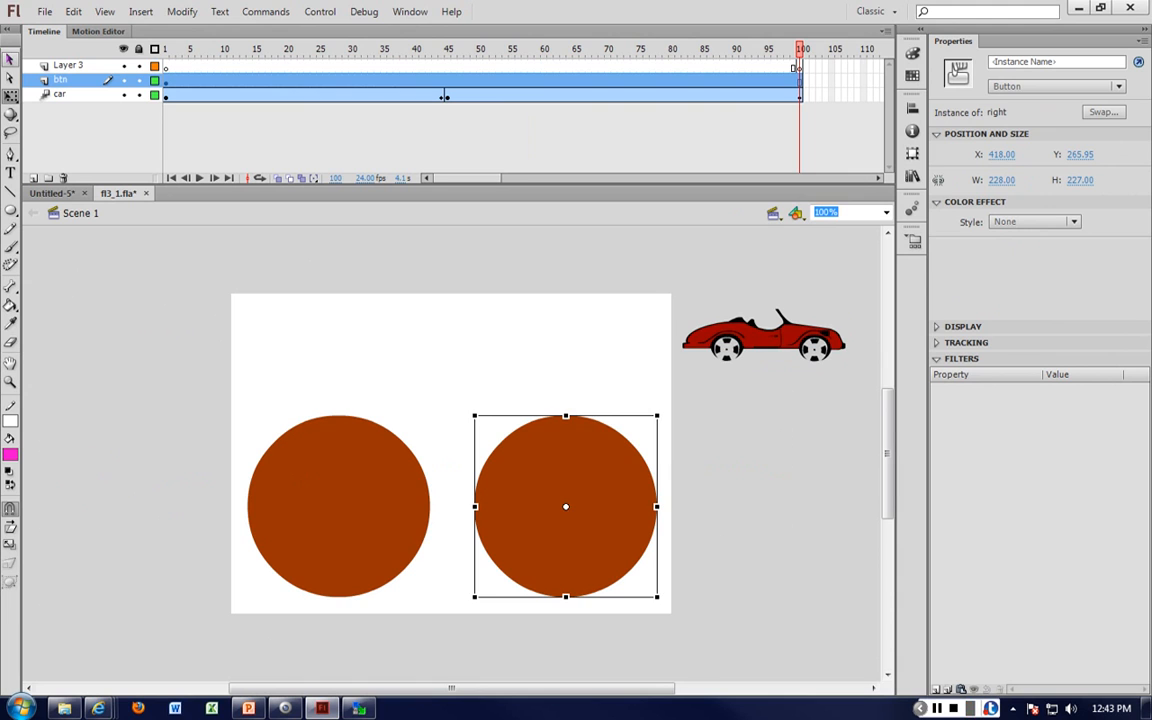
click(372, 515)
click(556, 477)
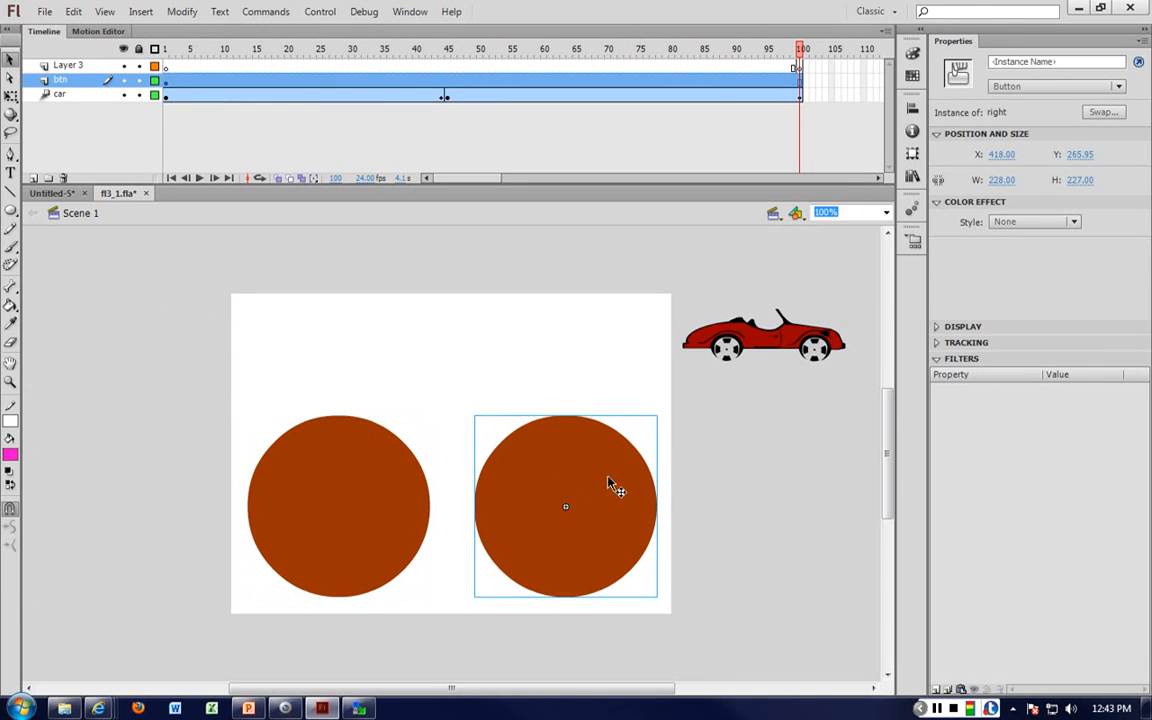
key(Delete)
Shrink the remaining circle button to about 112 x 107 px with Free Transform and place it near the stage's lower left corner
click(334, 550)
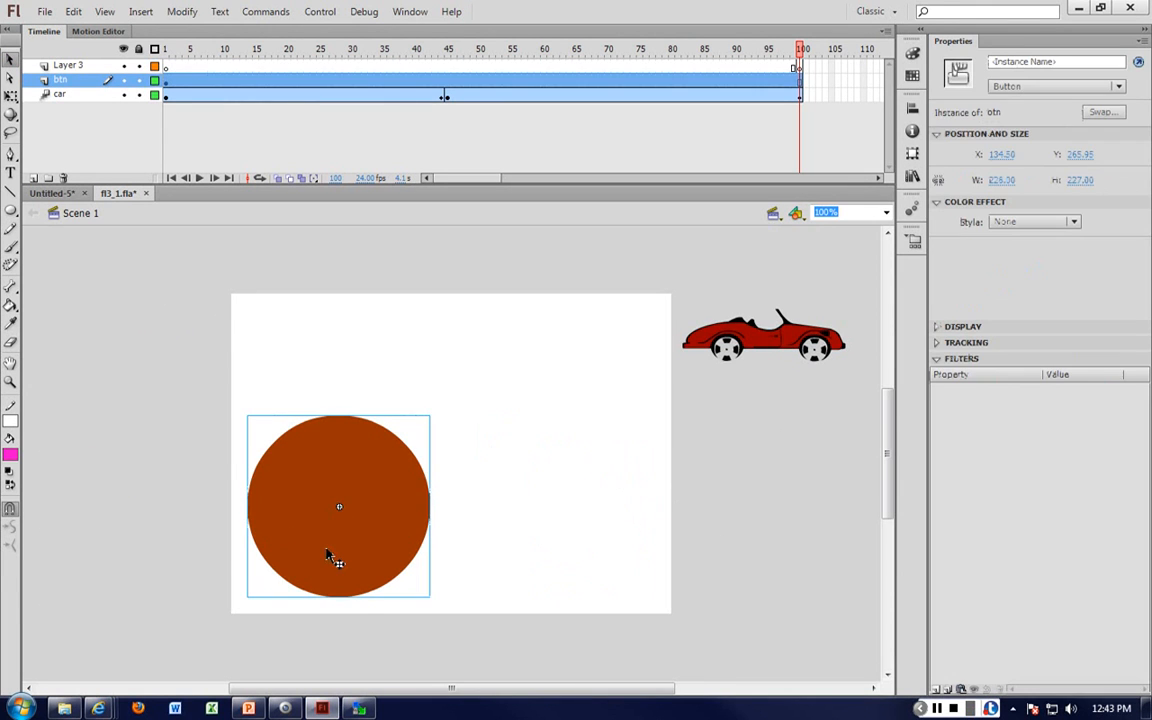
right_click(352, 490)
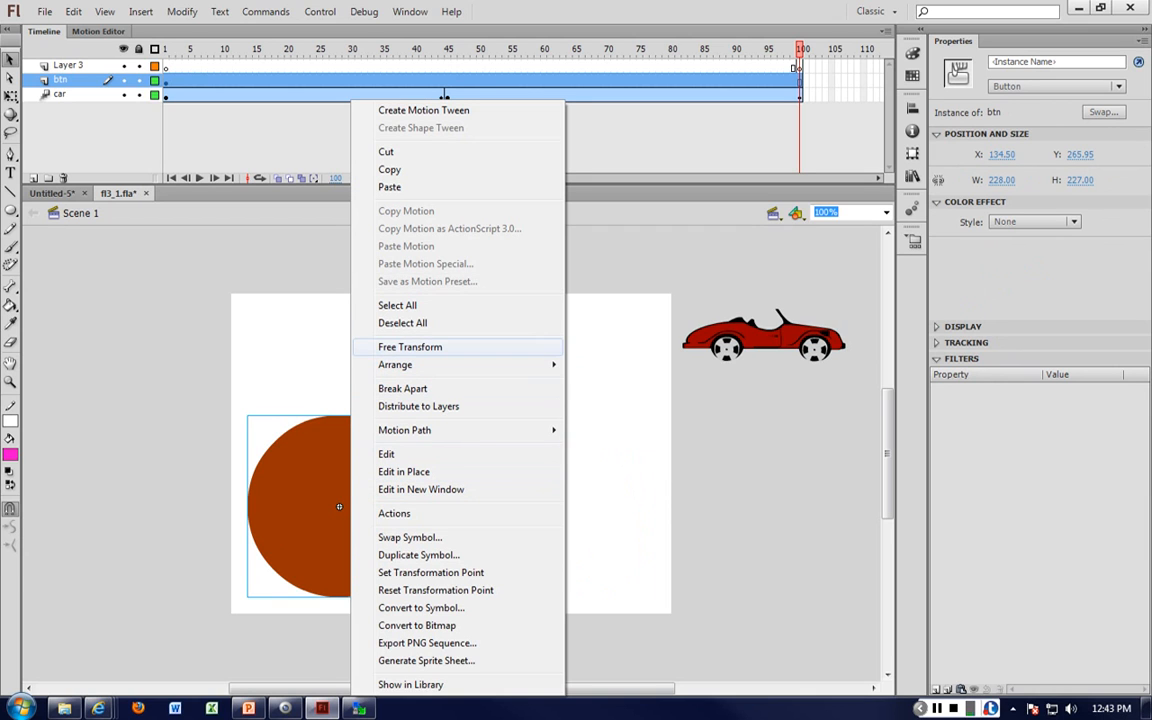
click(410, 346)
drag(431, 415, 385, 463)
click(481, 458)
click(368, 507)
drag(368, 507, 347, 553)
click(455, 480)
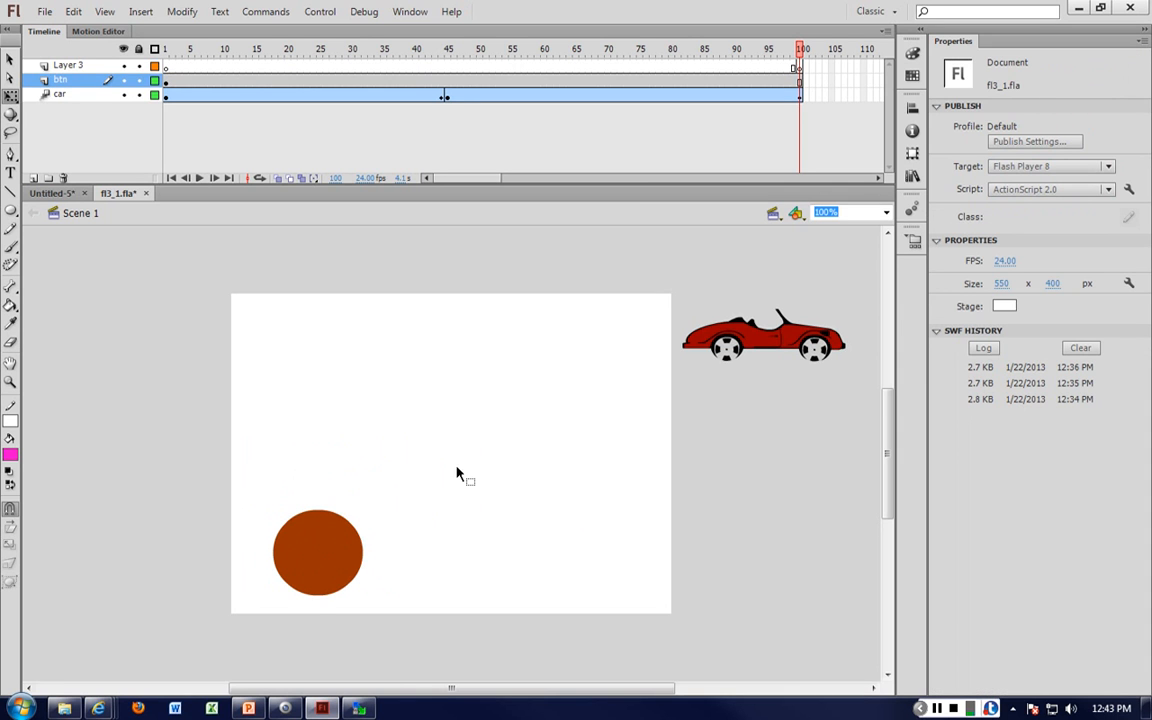
Review the ActionScript attached to the btn button and shift the button slightly left to X 94.55
key(v)
click(316, 538)
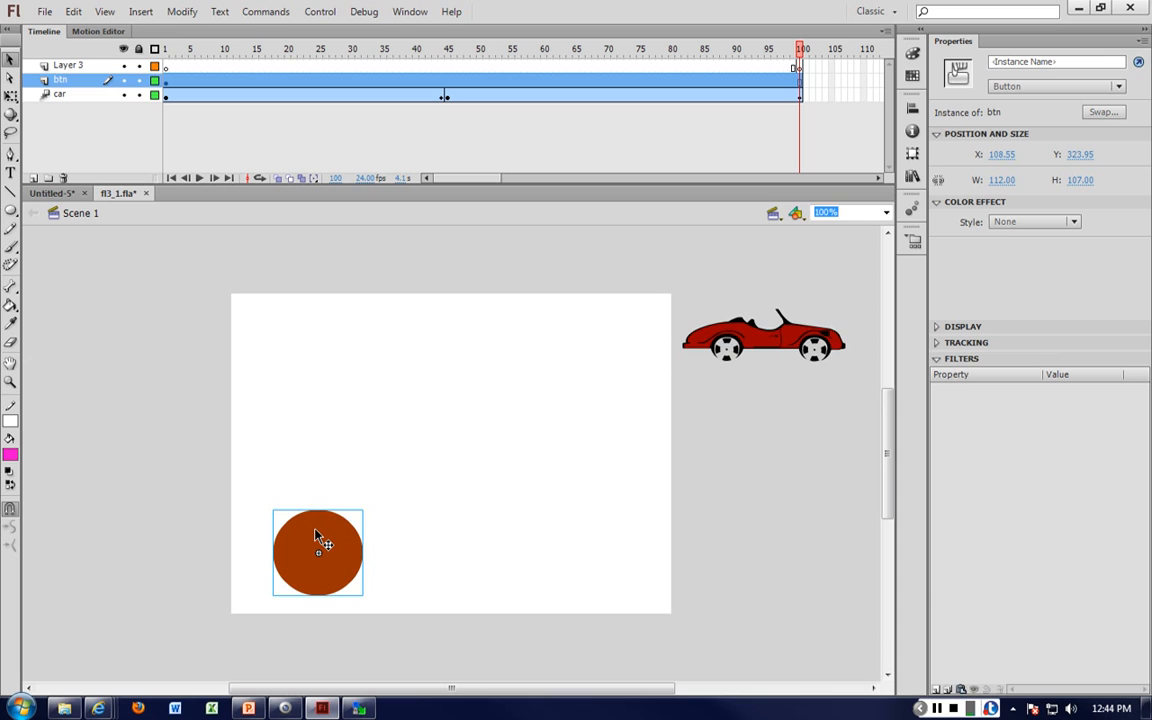
key(F9)
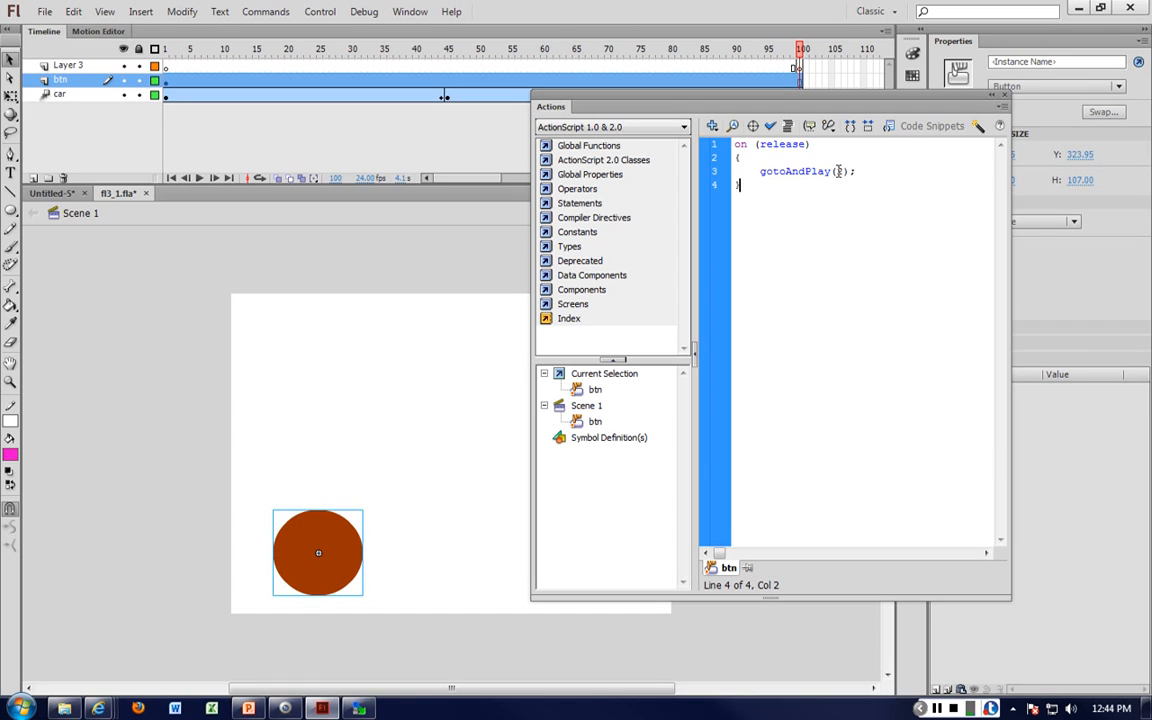
key(F9)
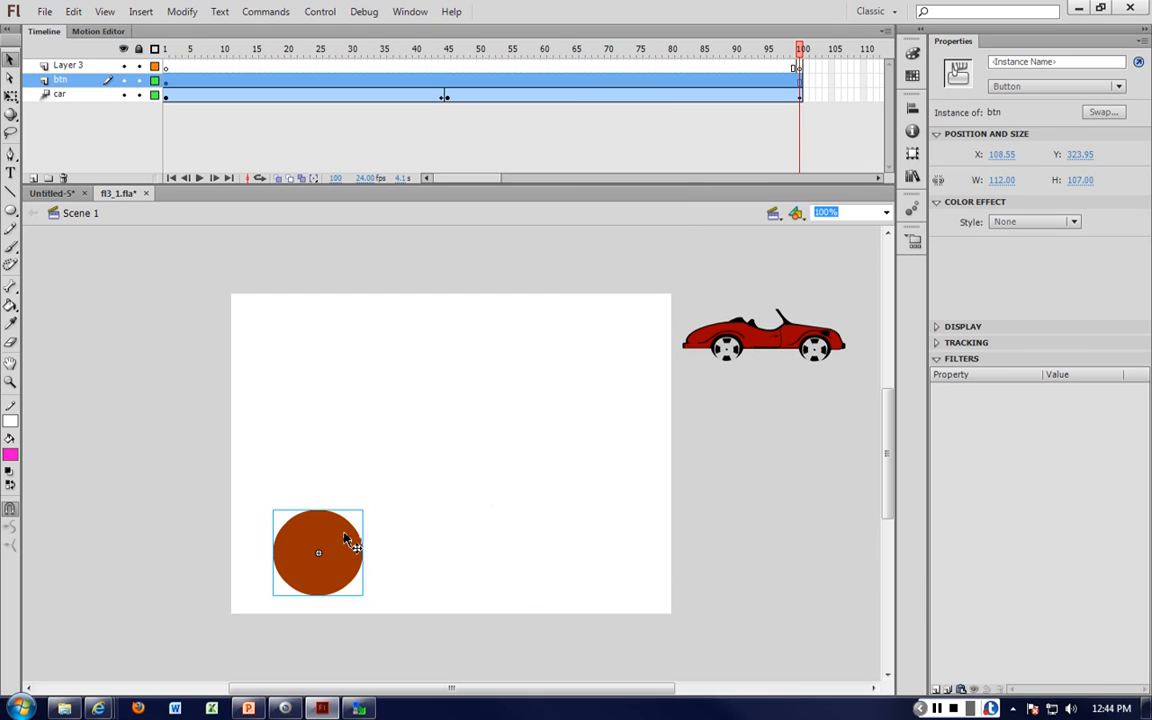
drag(350, 532, 338, 532)
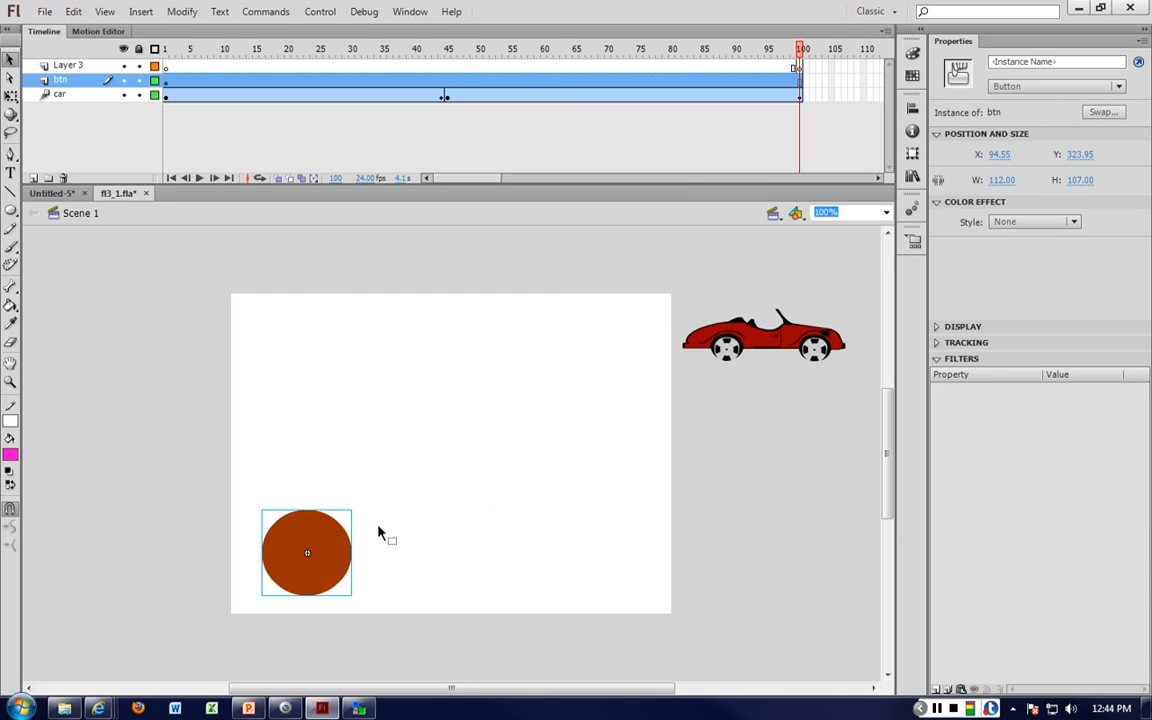
click(435, 522)
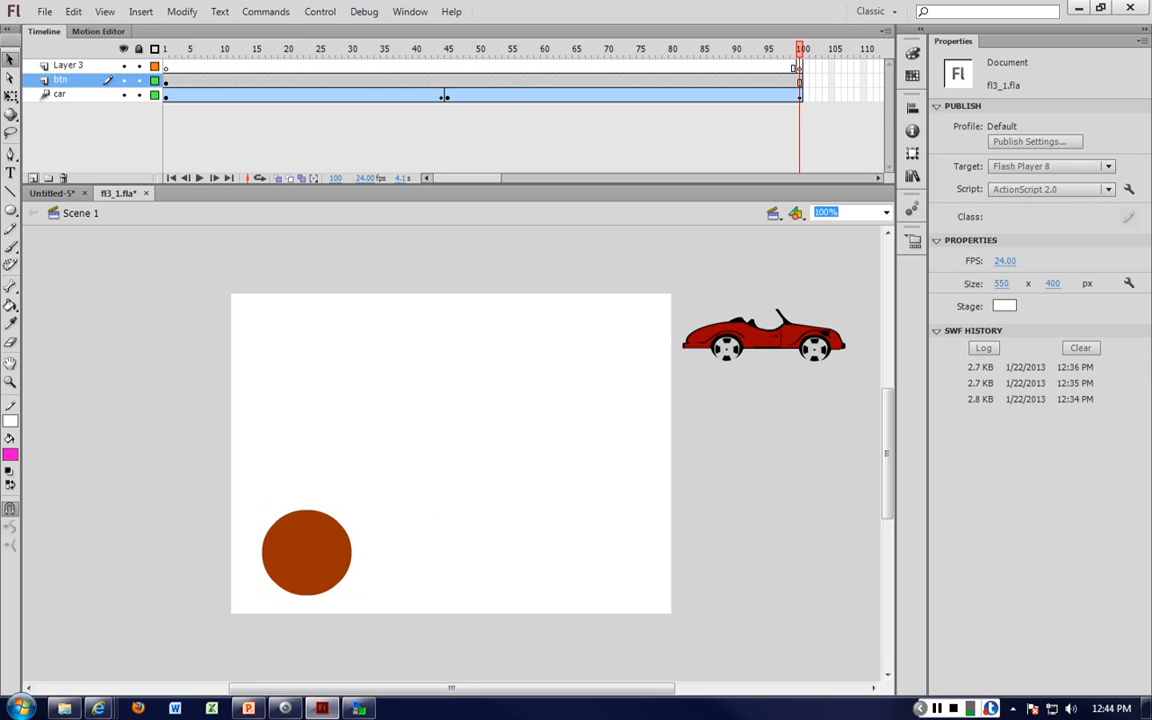
Add a new layer above the btn layer and name it BTN2
click(33, 177)
double_click(68, 80)
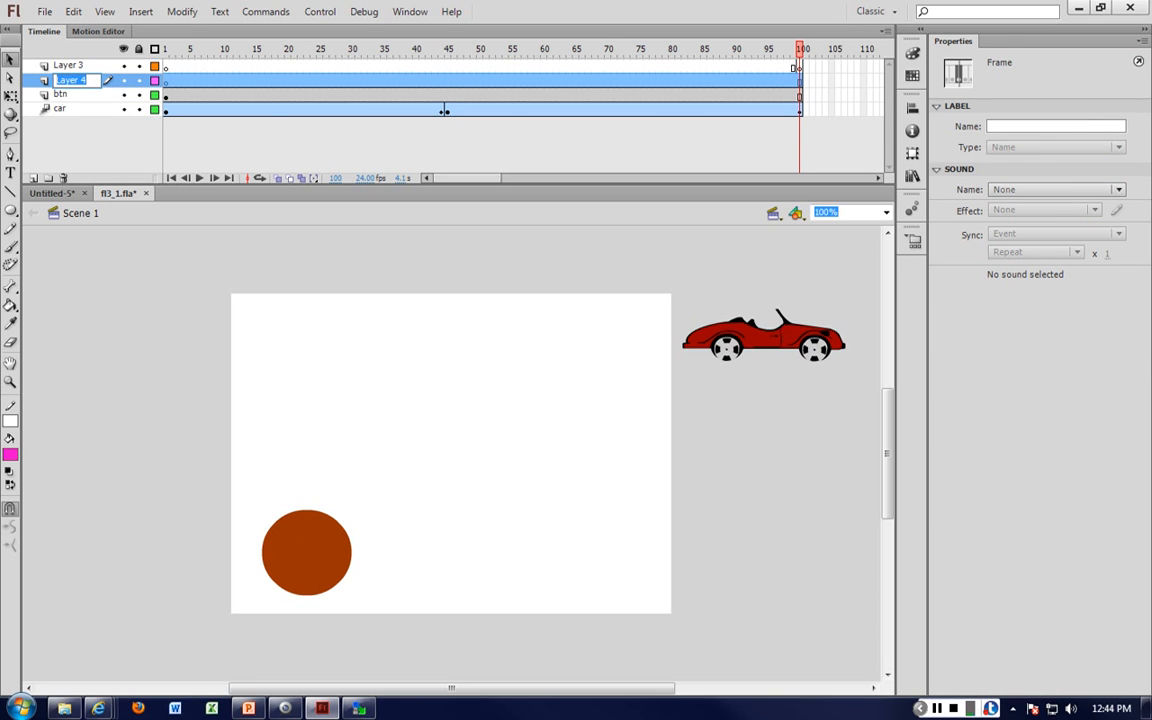
text(BTN2)
key(Return)
Rename the BTN2 layer in lowercase as btn2
click(68, 80)
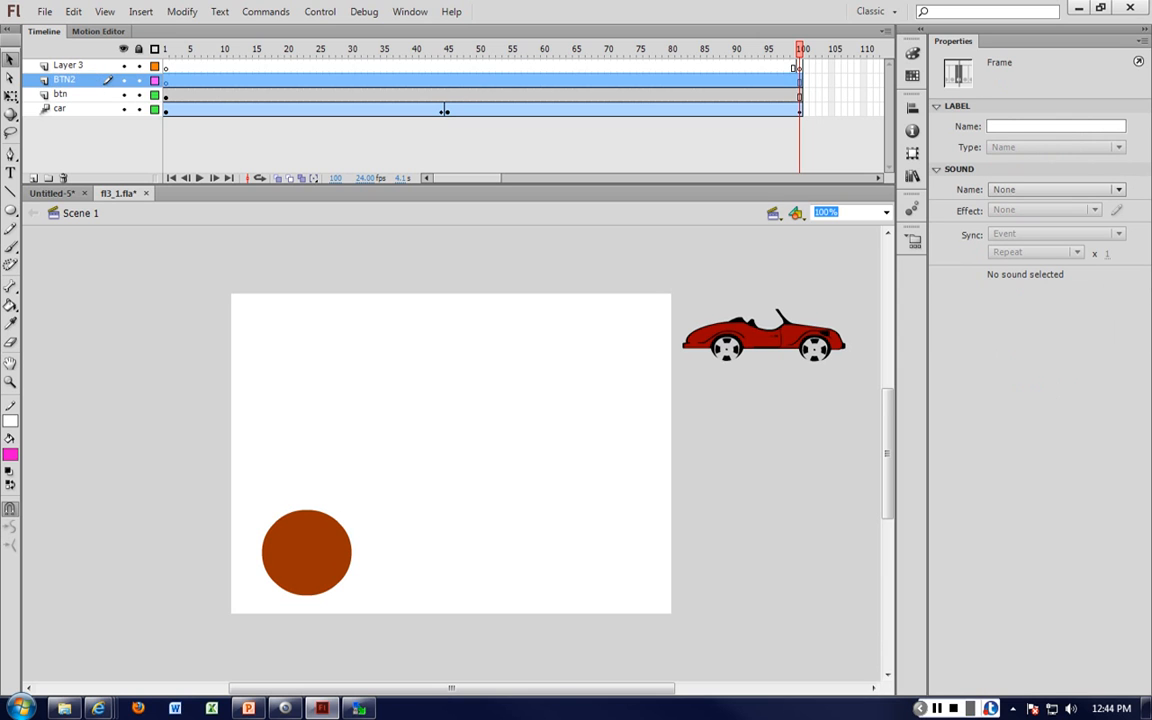
key(F2)
click(43, 31)
double_click(65, 80)
text(b)
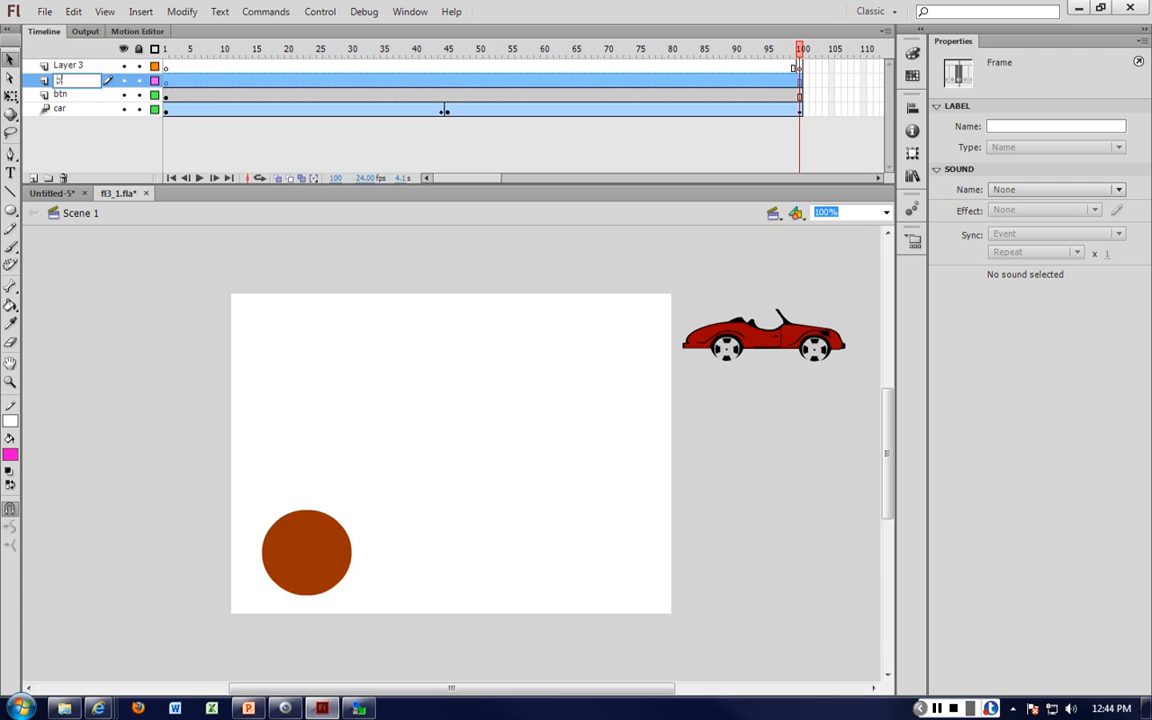
text(tn2)
key(Return)
Paste a button copy onto the btn2 layer, place it at X 481.45, Y 335.95, and shift the original button further left
click(405, 527)
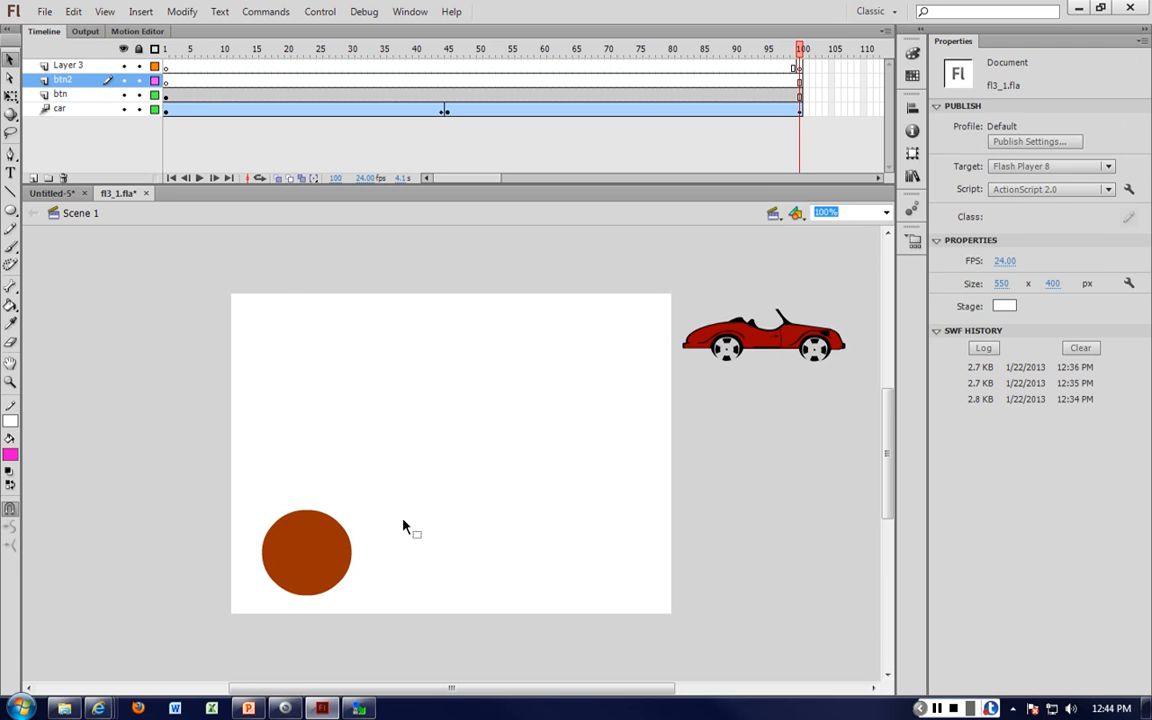
key(ctrl+v)
drag(476, 453, 625, 556)
drag(310, 560, 287, 557)
drag(632, 572, 642, 572)
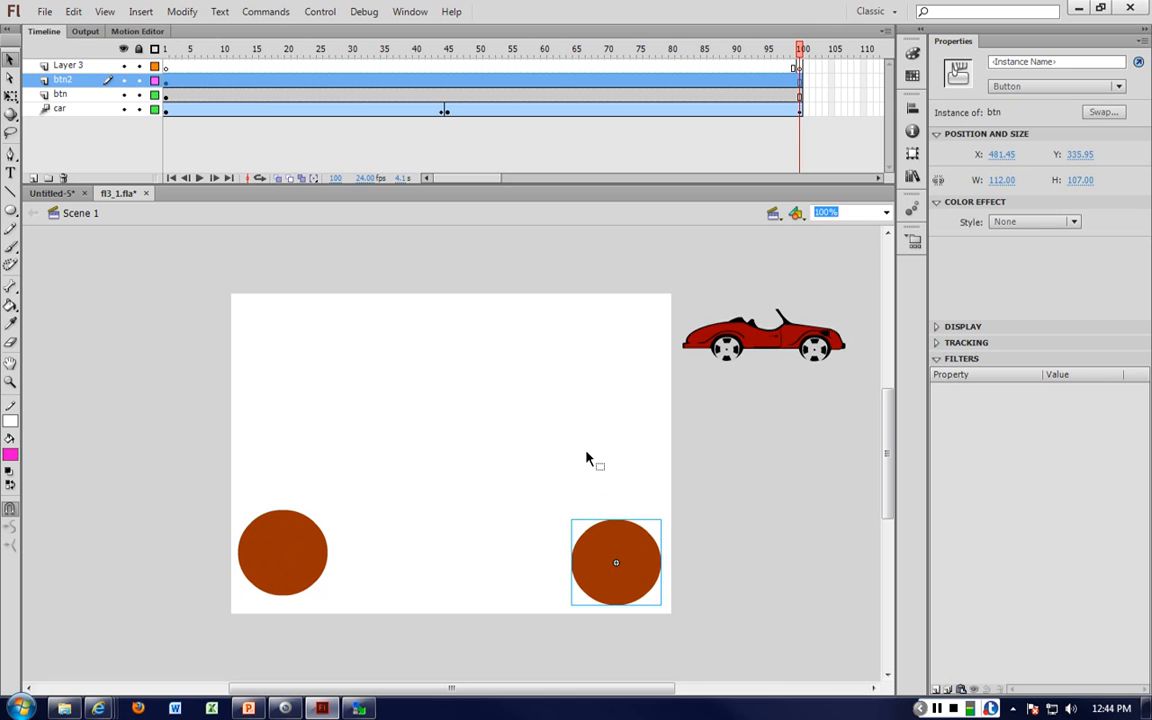
Duplicate the symbol of the lower-right button under the name btn2
right_click(630, 557)
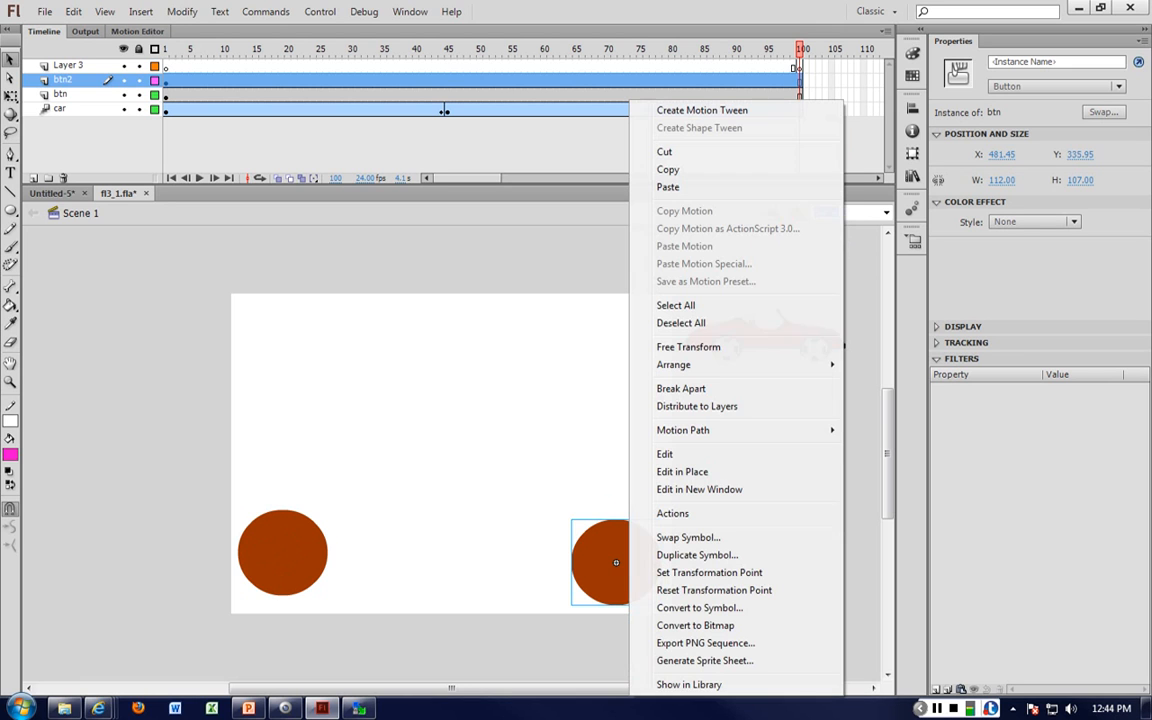
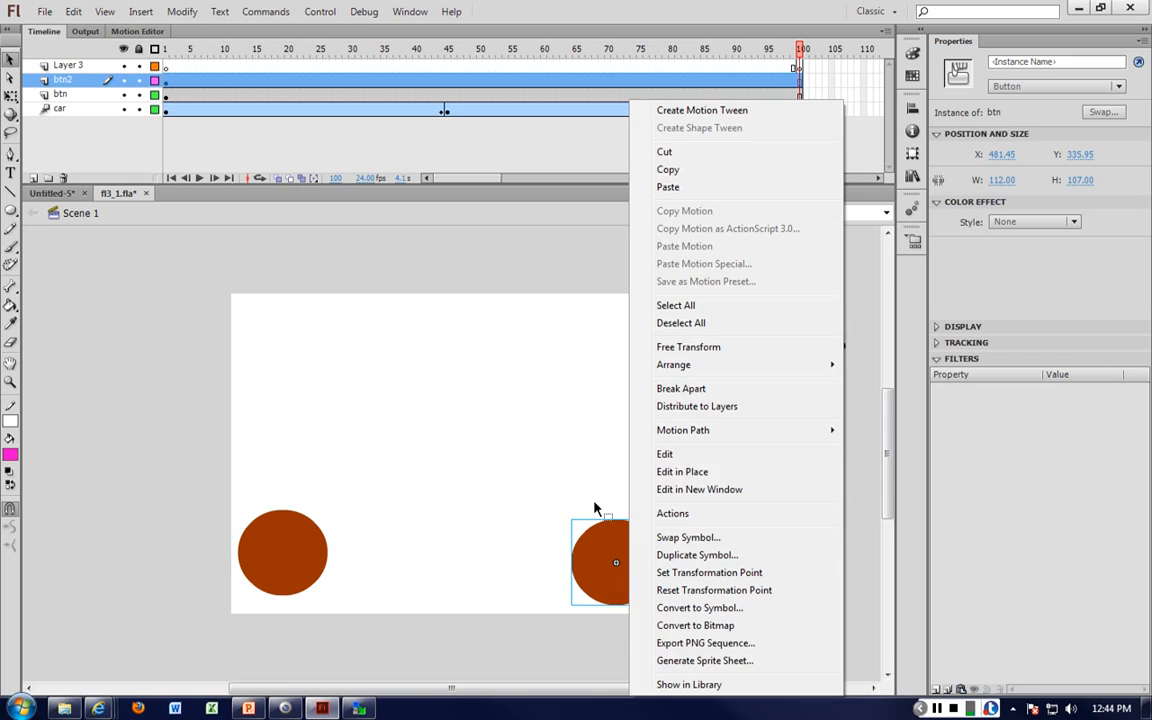
click(594, 507)
click(636, 572)
right_click(636, 572)
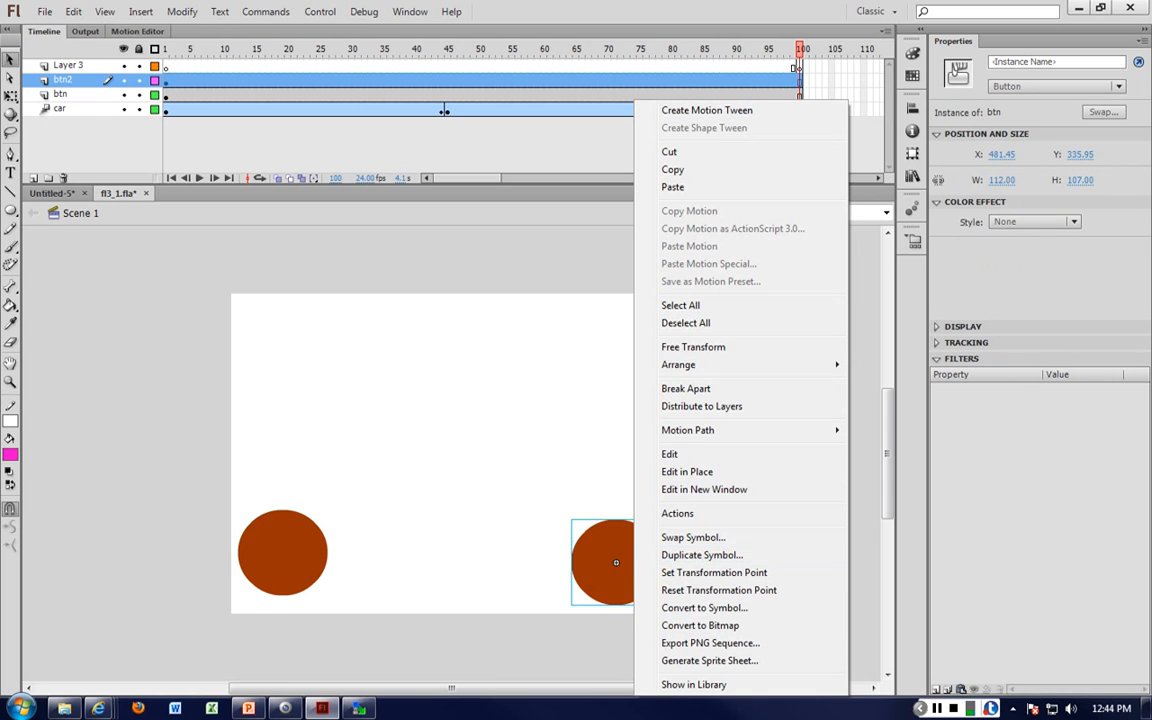
click(700, 555)
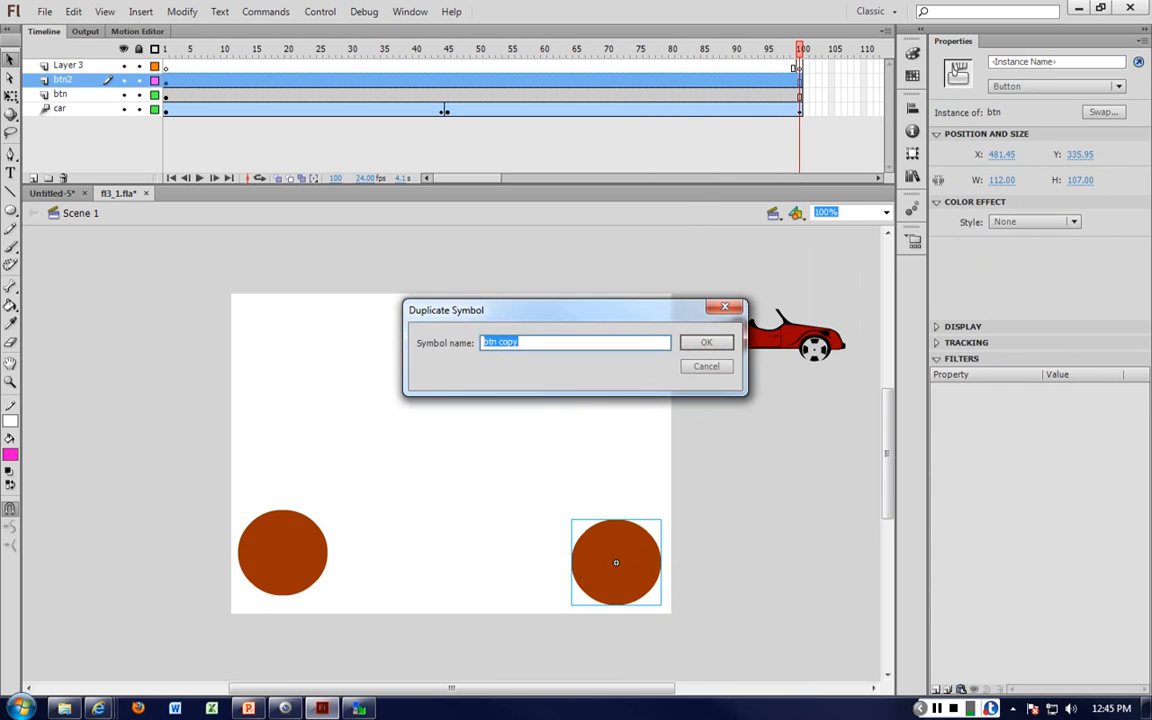
text(btn2)
key(Return)
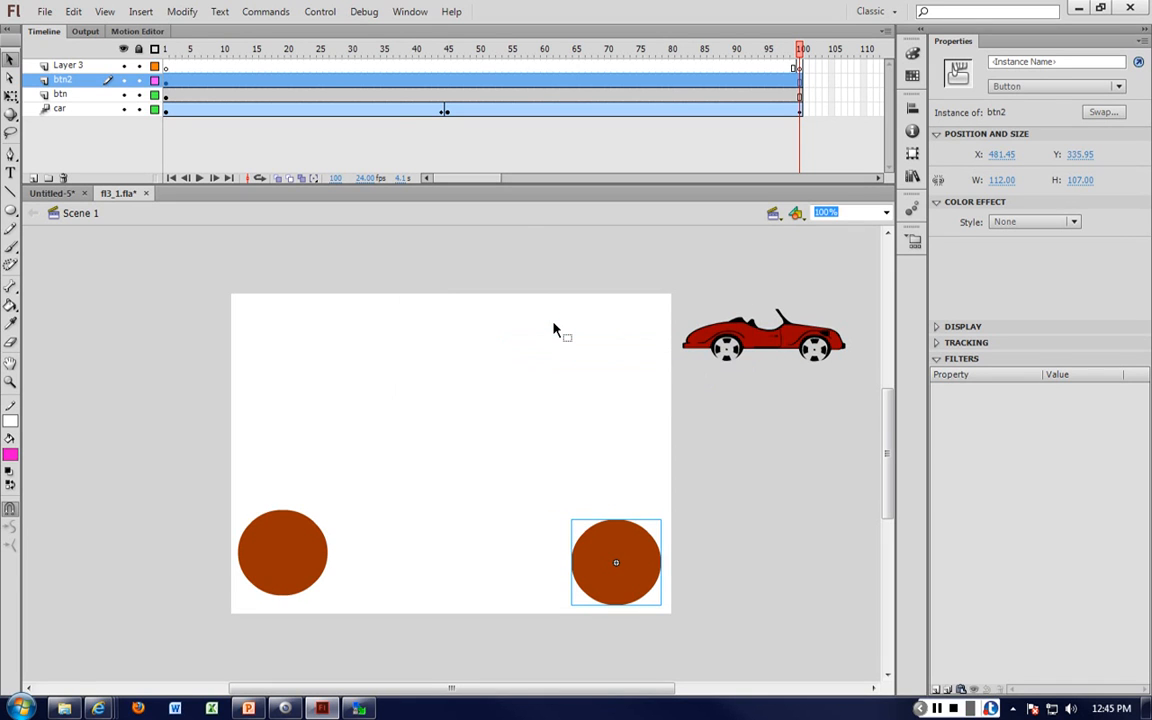
Rename Layer 3 as "as"
click(448, 80)
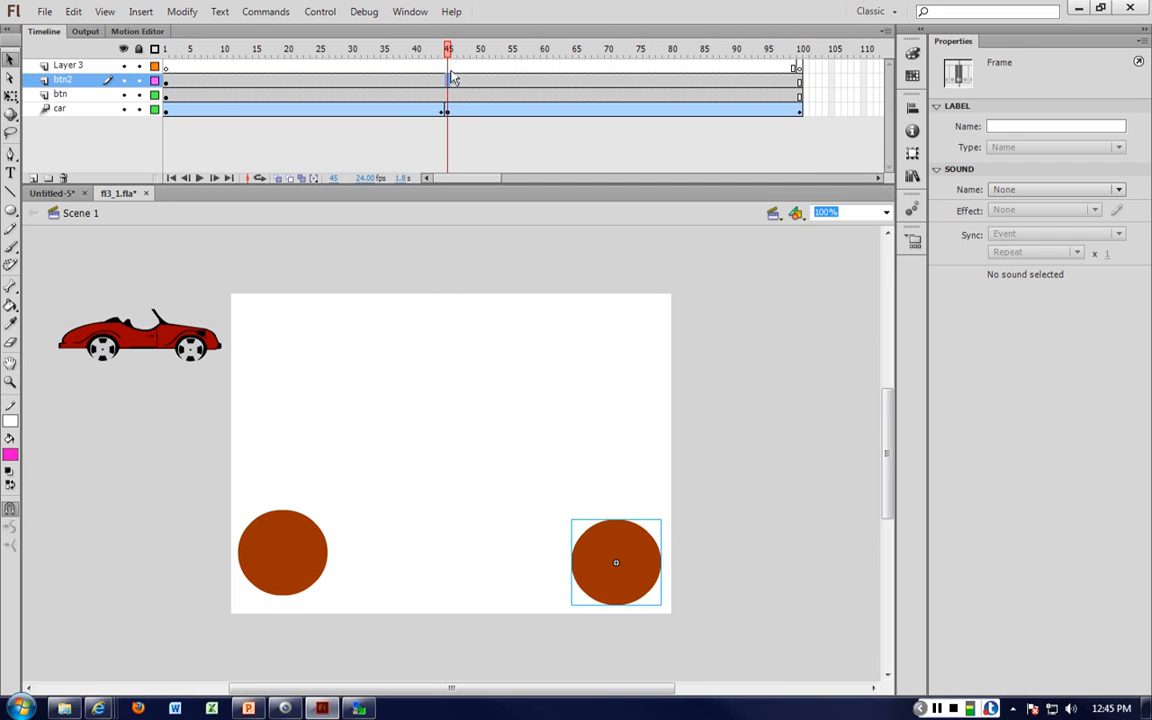
click(799, 67)
double_click(68, 65)
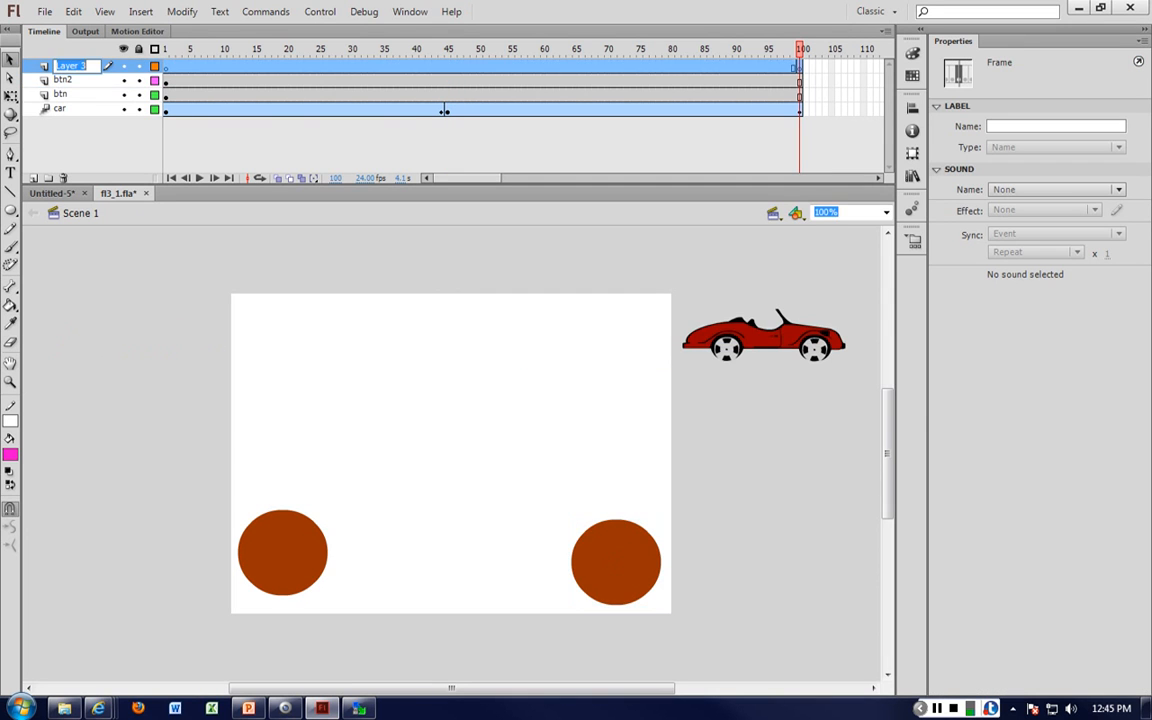
text(as)
click(210, 277)
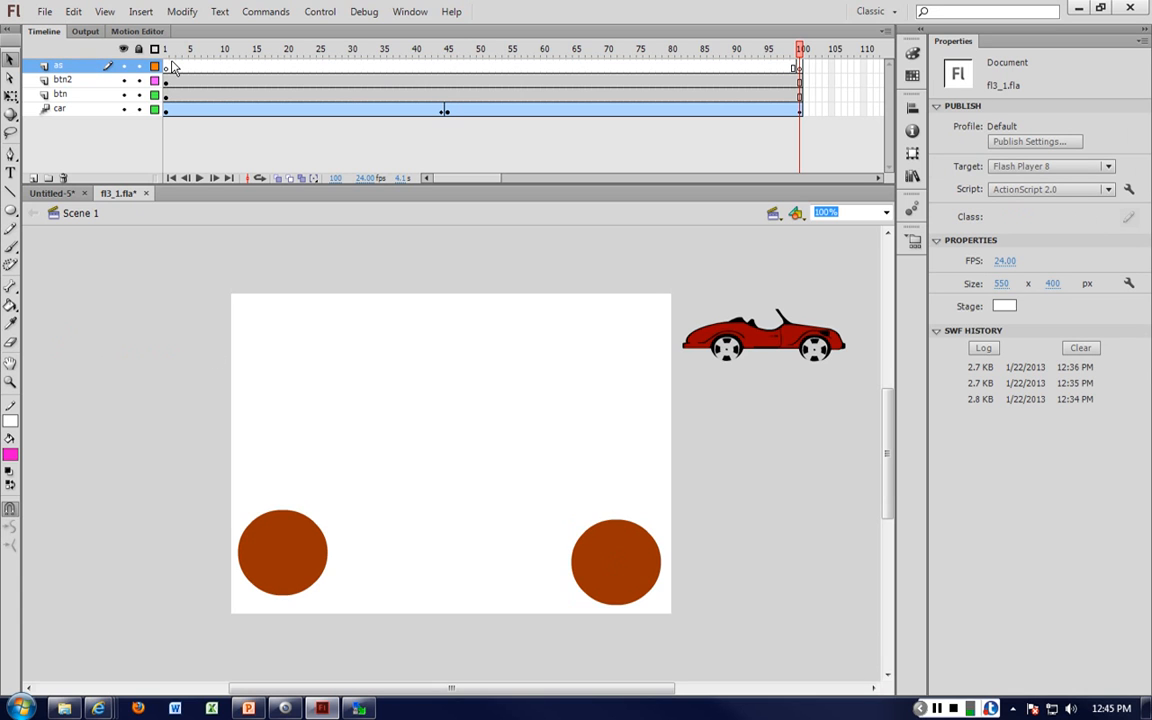
Insert a second keyframe at frame 2 of the as layer and add a stop(); action to frame 1
click(168, 68)
right_click(169, 70)
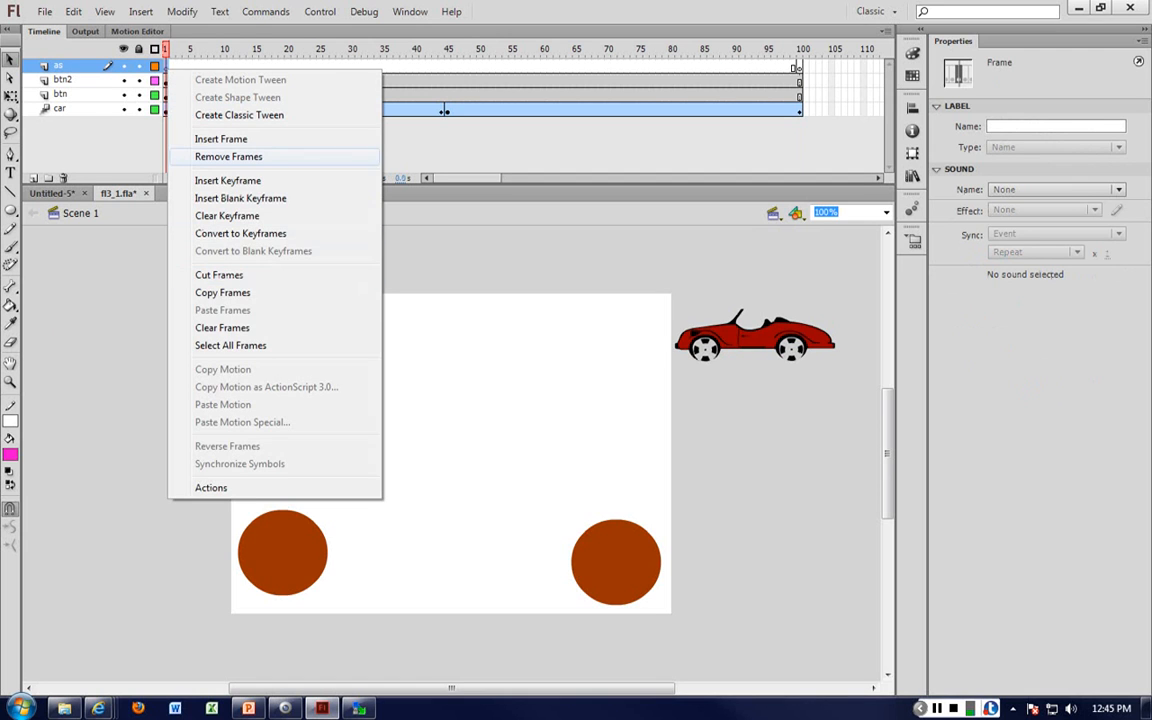
click(221, 139)
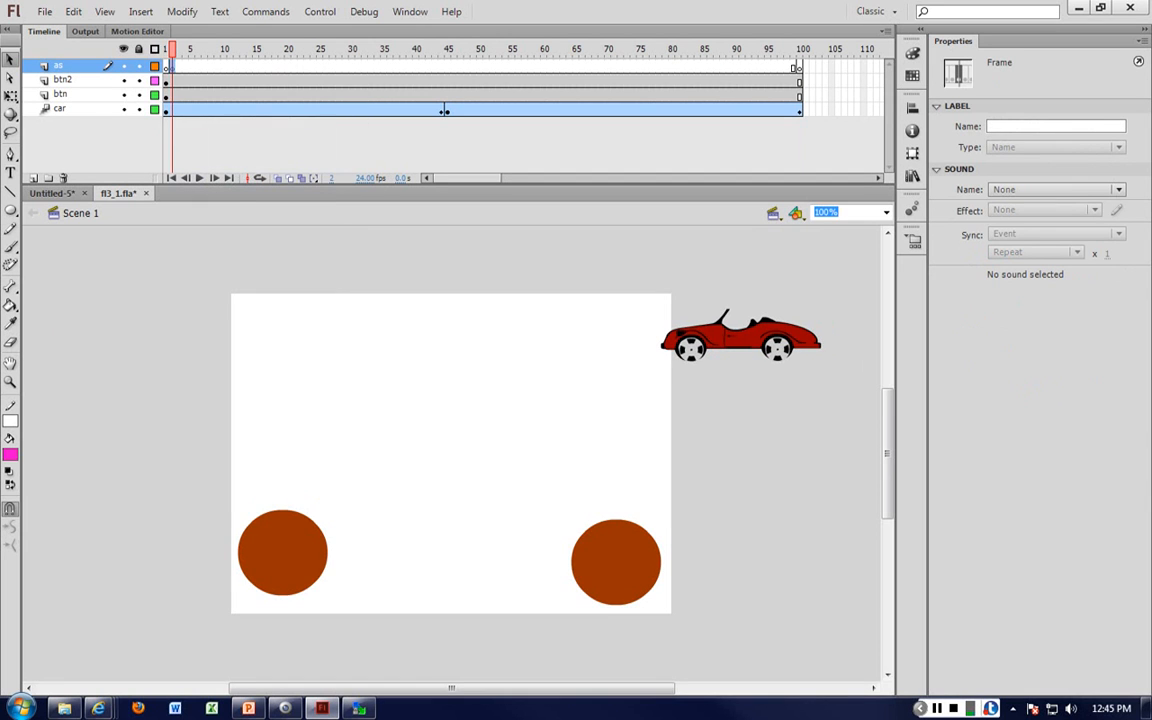
click(167, 68)
key(F9)
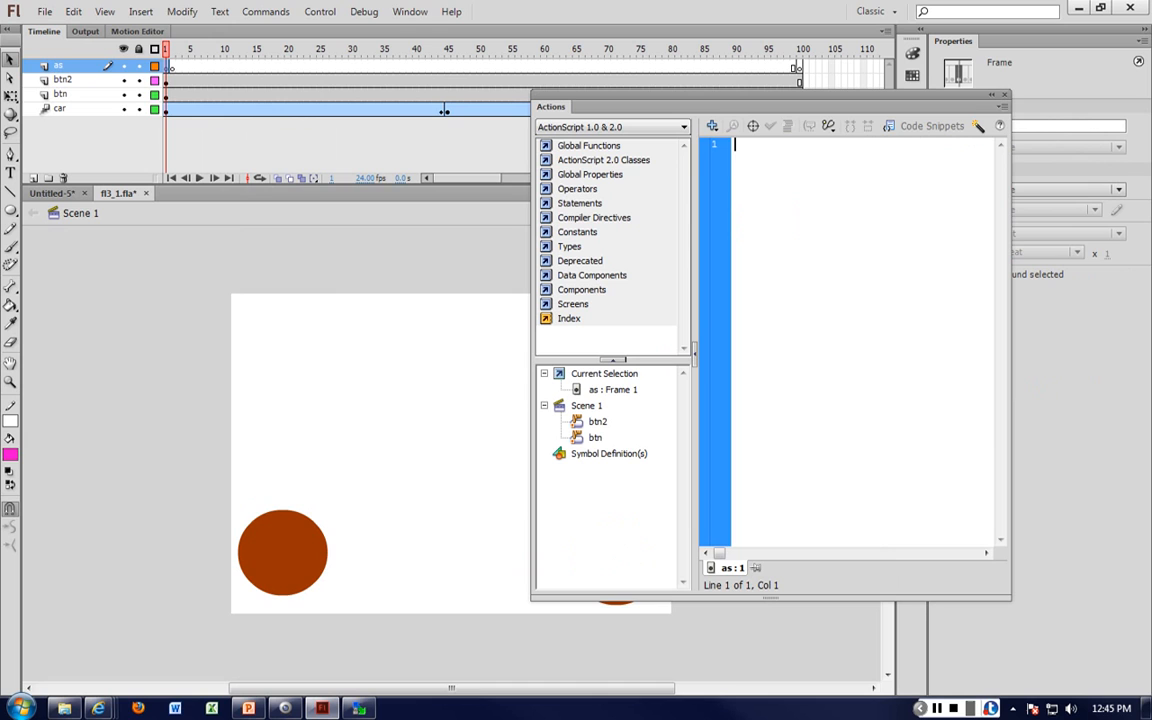
text(st)
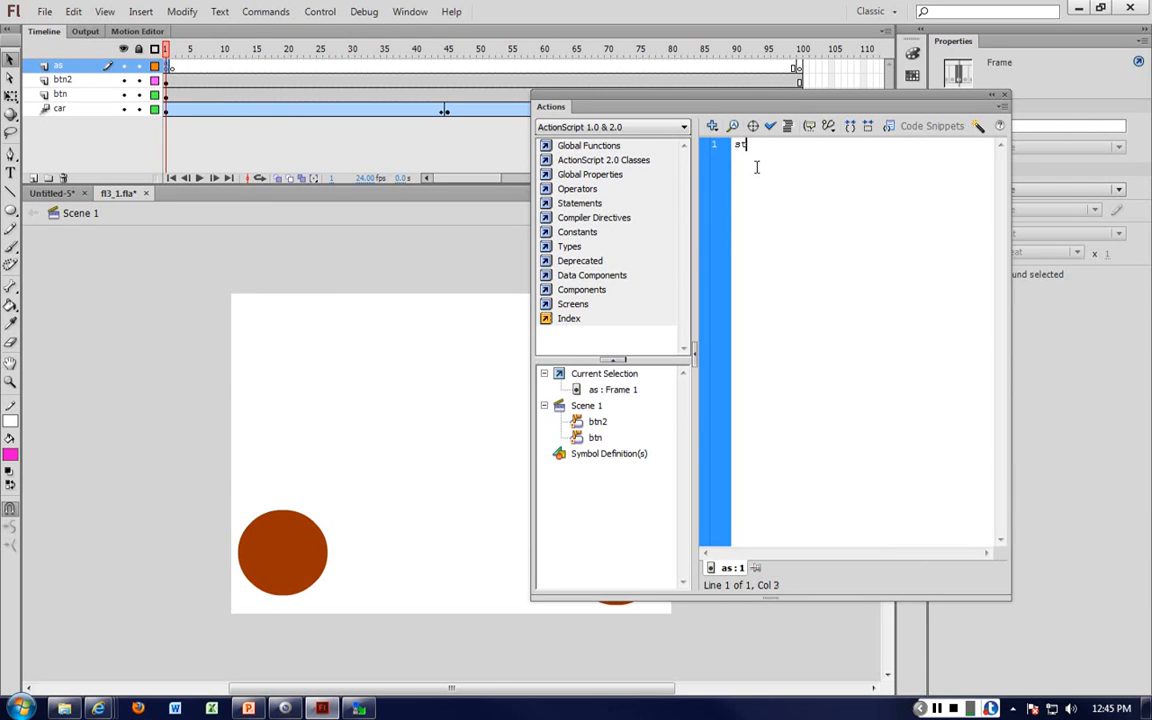
text(op();)
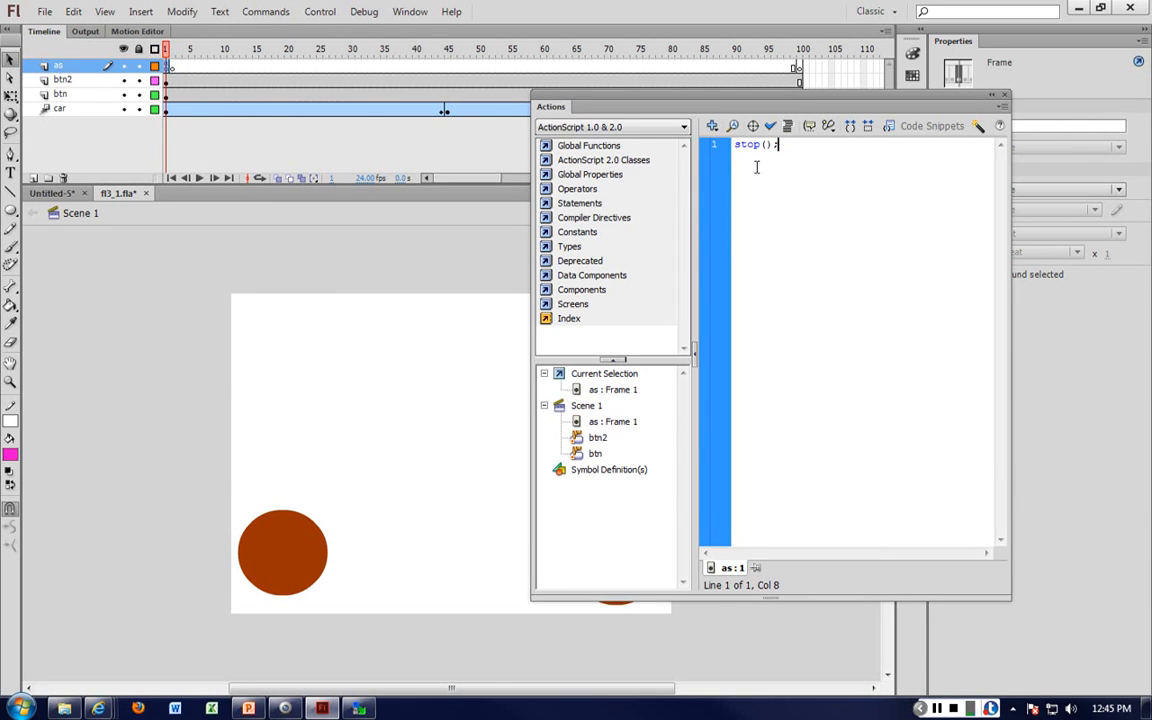
Add a stop() action to the as layer's keyframe at frame 100
click(797, 67)
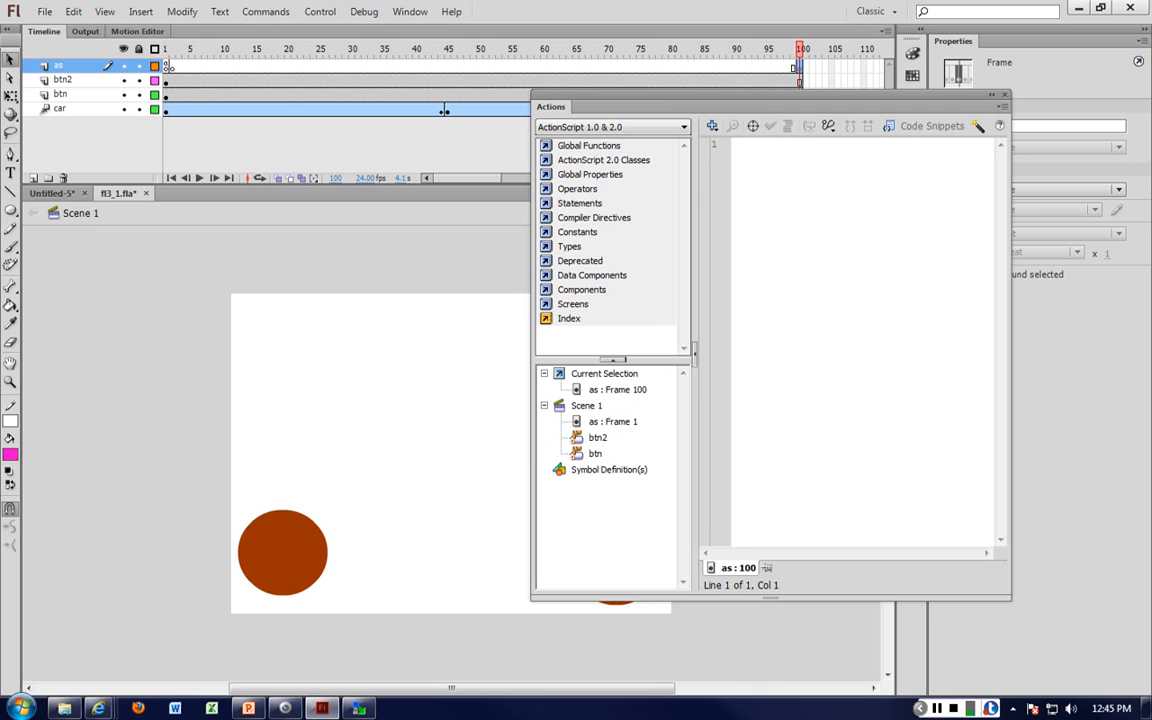
click(772, 157)
text(stop())
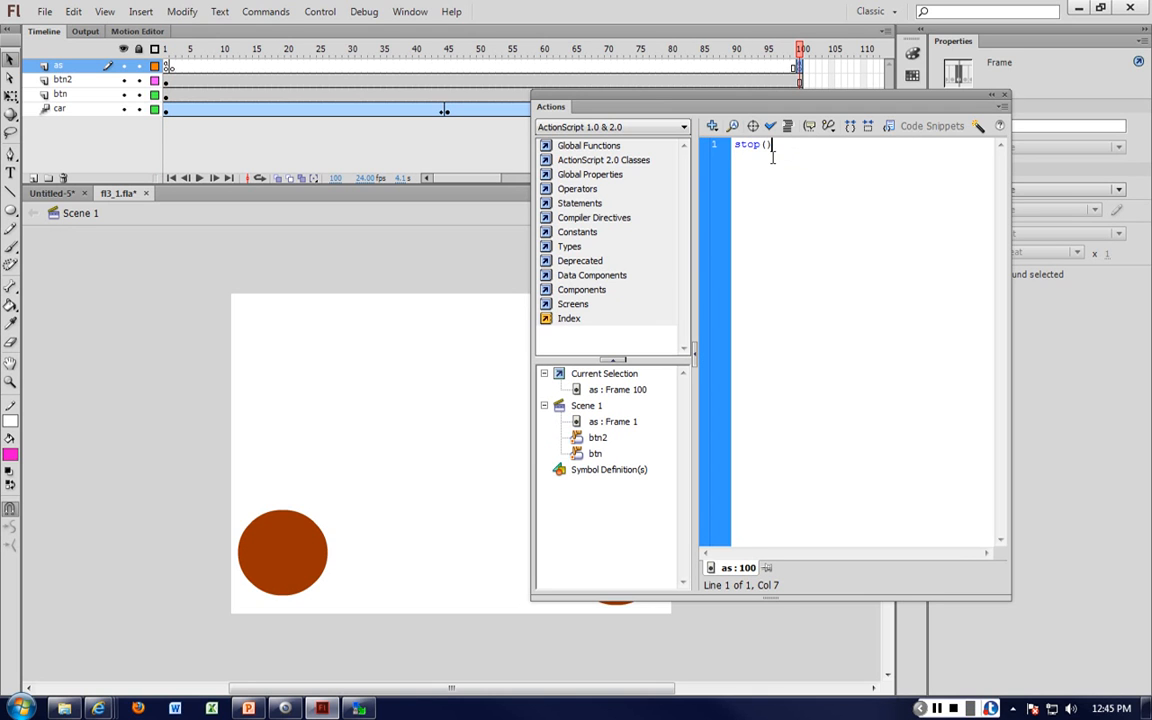
With frame 44 of the as layer selected, add a stop(); action to the keyframe span starting at frame 2
click(447, 69)
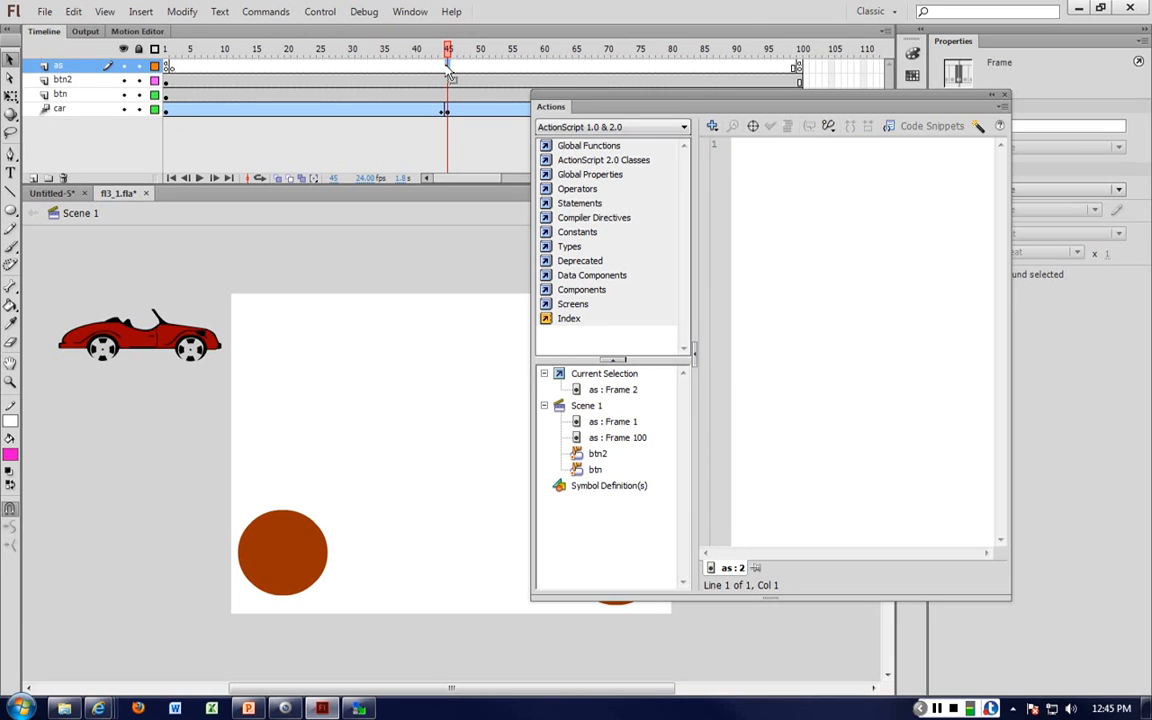
key(comma)
click(802, 162)
text(st)
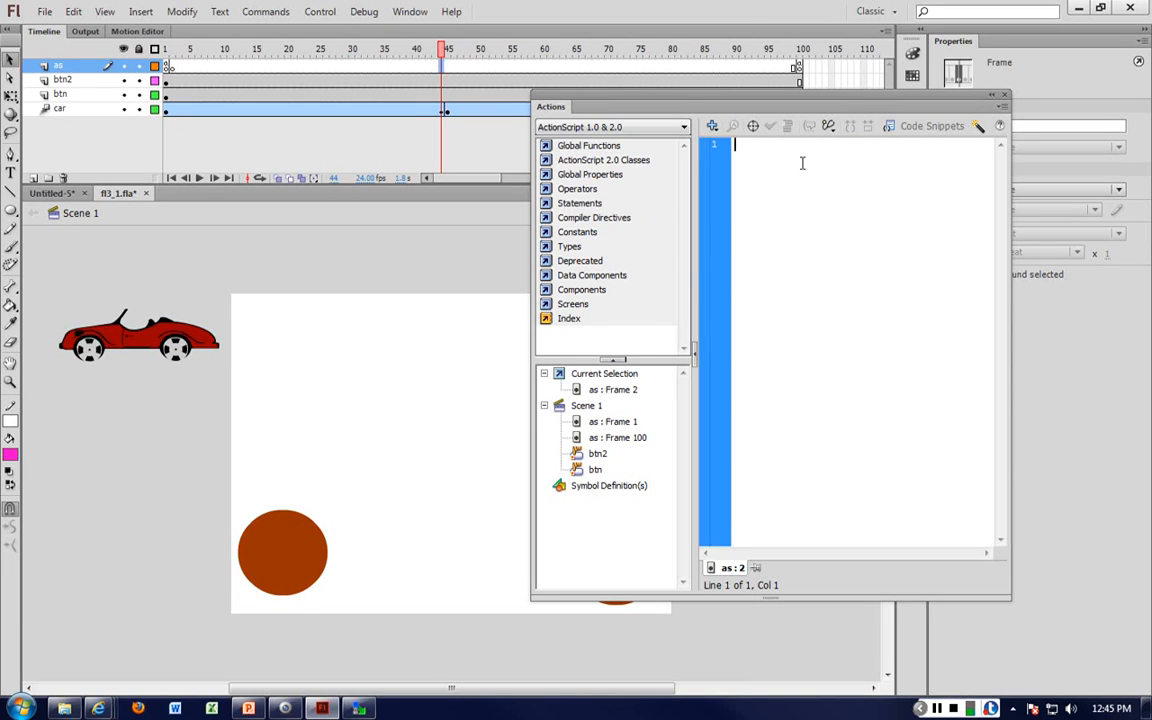
text(op)
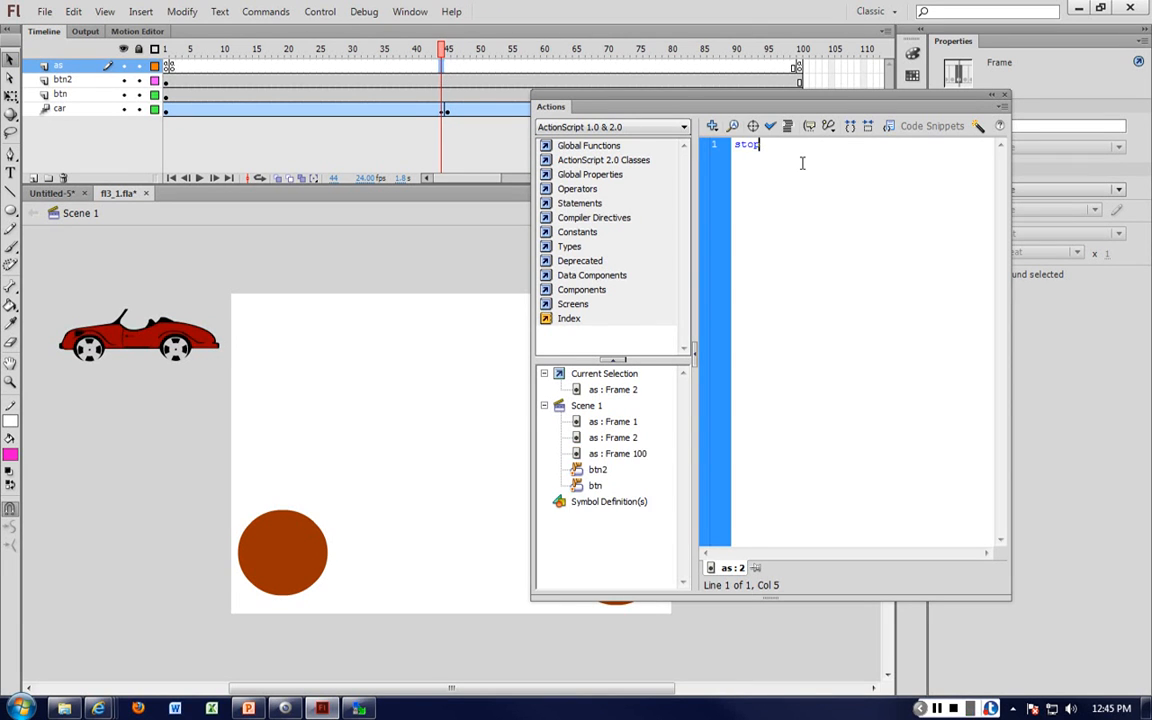
text(();)
click(465, 282)
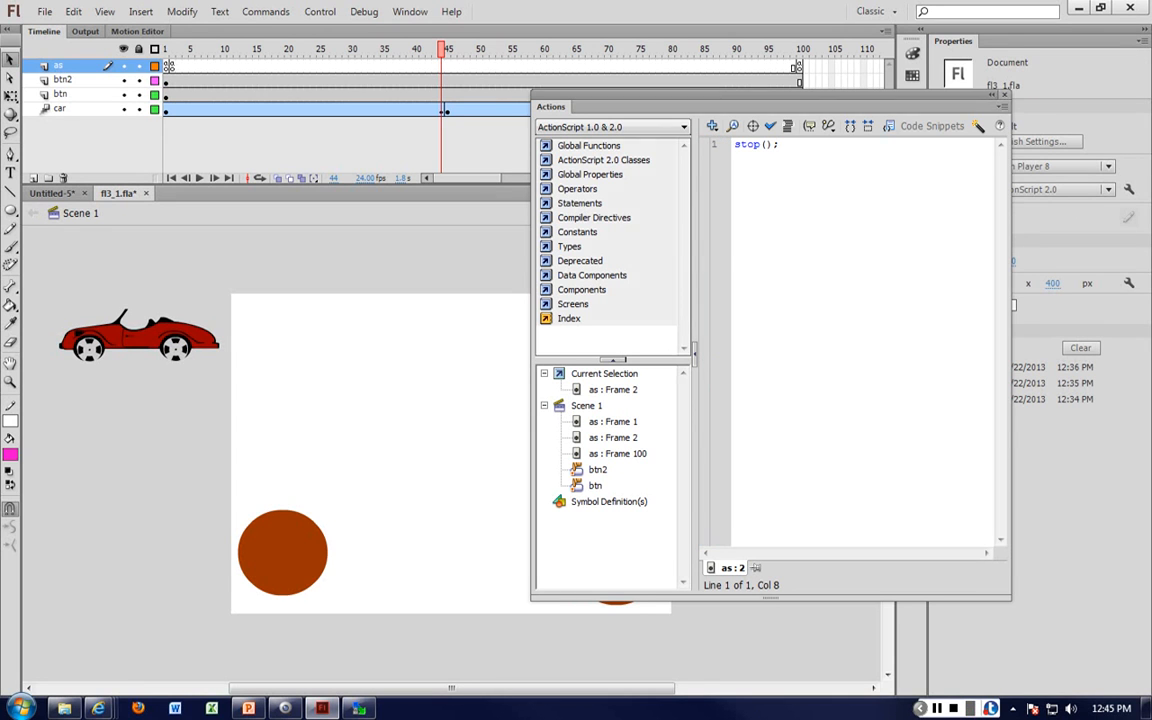
key(F9)
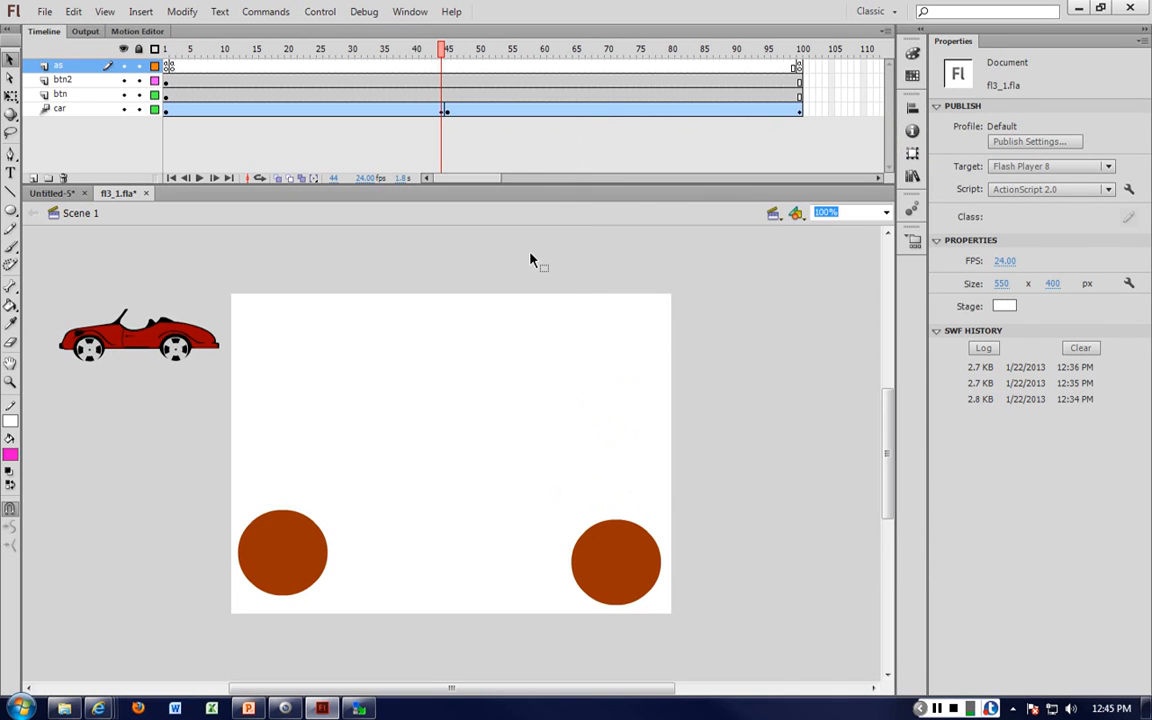
Test the movie, move the as layer's keyframe from frame 2 to frame 44, and close the preview
key(ctrl+Return)
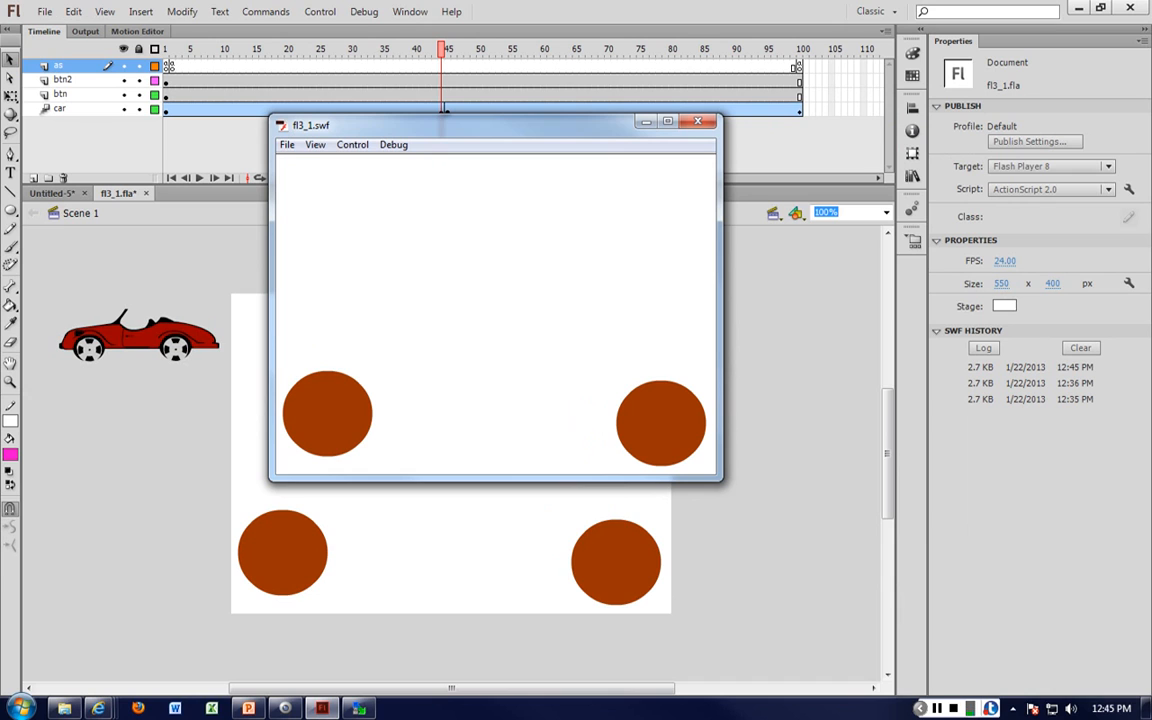
click(168, 66)
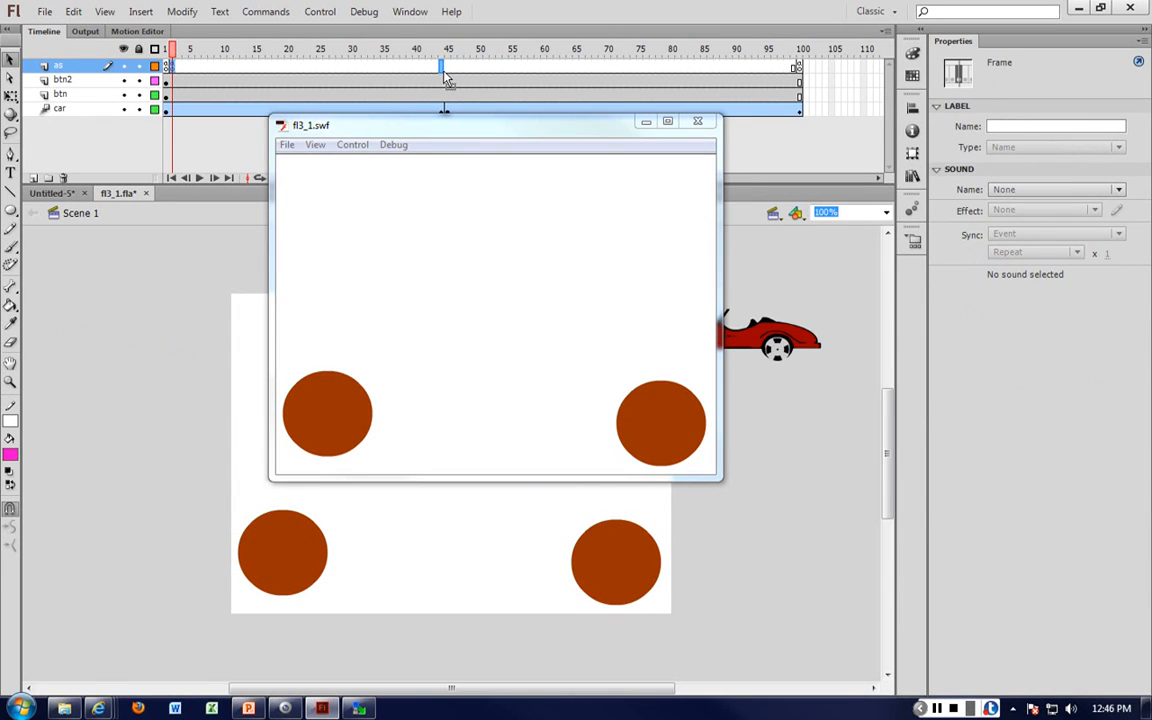
click(443, 68)
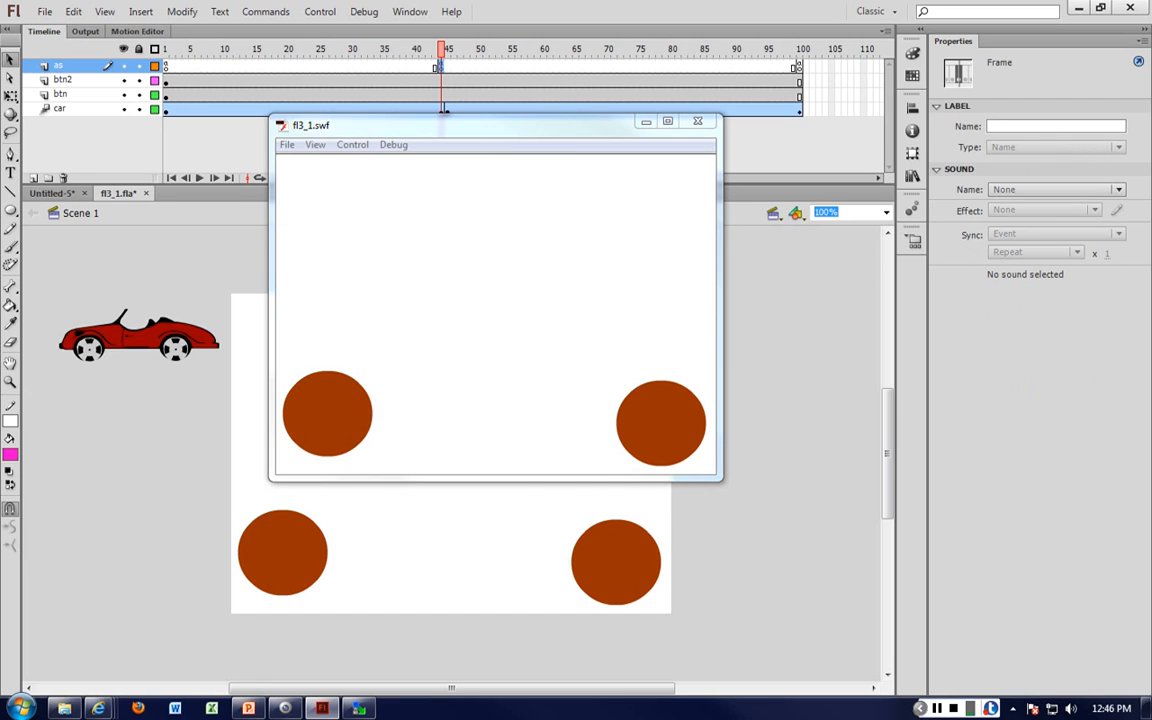
click(697, 121)
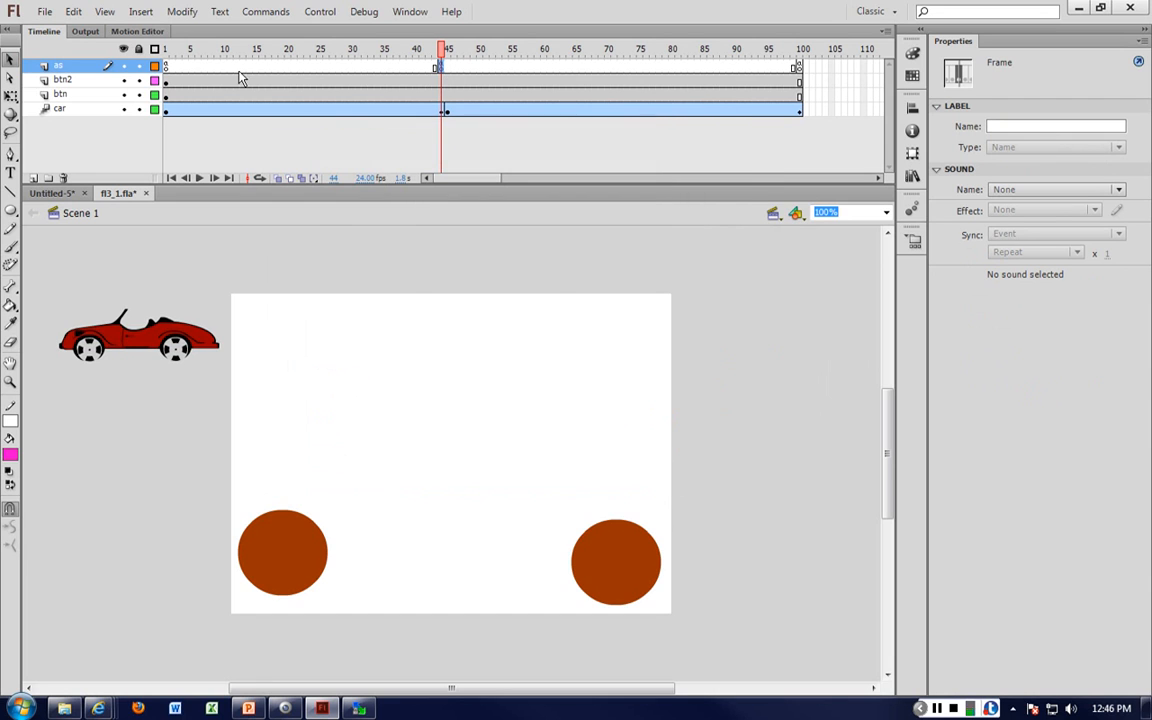
Insert a keyframe at frame 2 of the btn2 layer, label it drive-left, and copy the label text
click(173, 81)
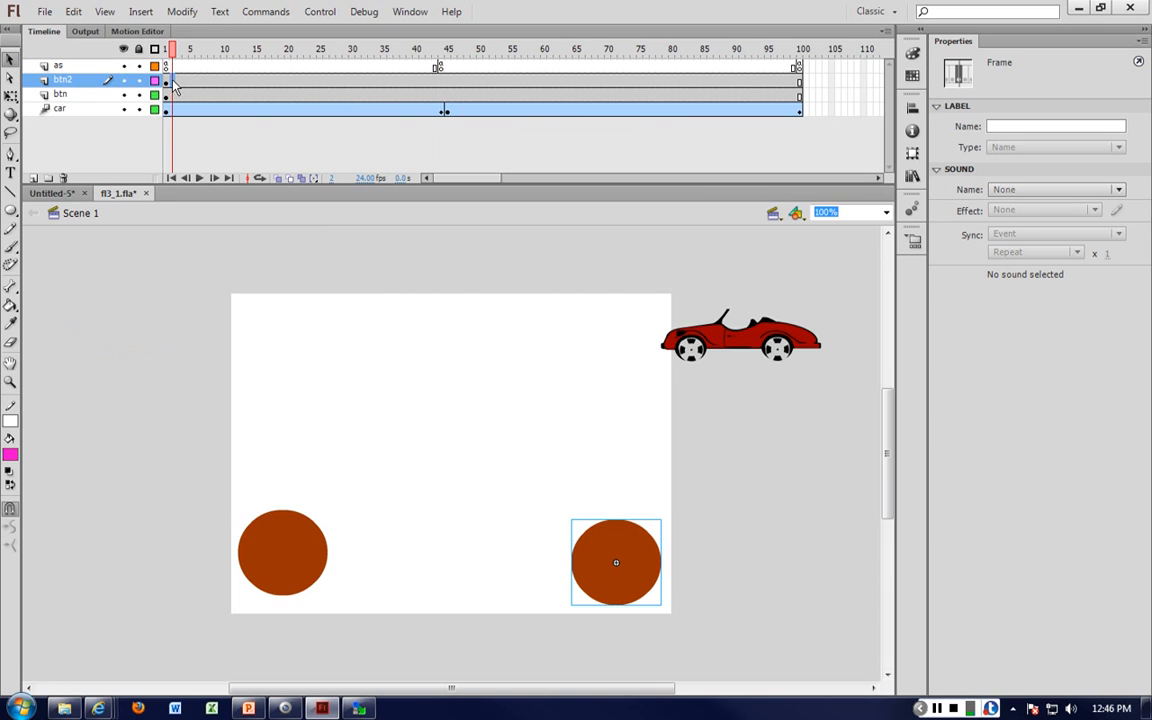
right_click(173, 84)
click(232, 191)
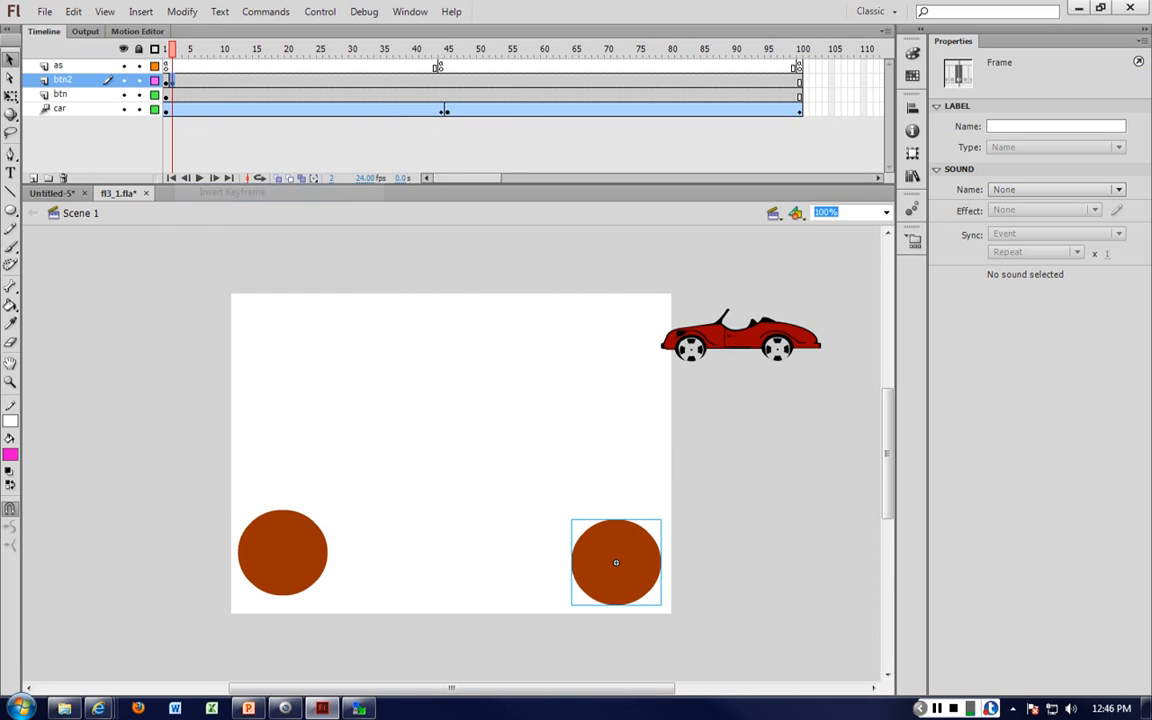
click(1046, 127)
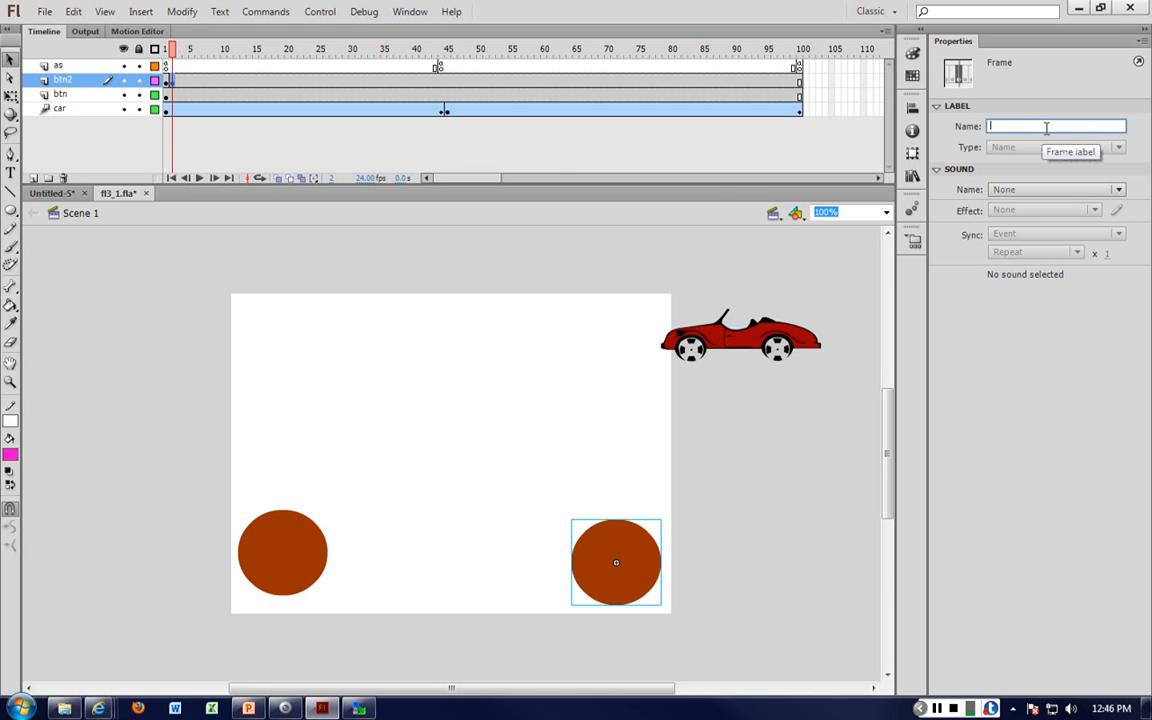
text(drive-)
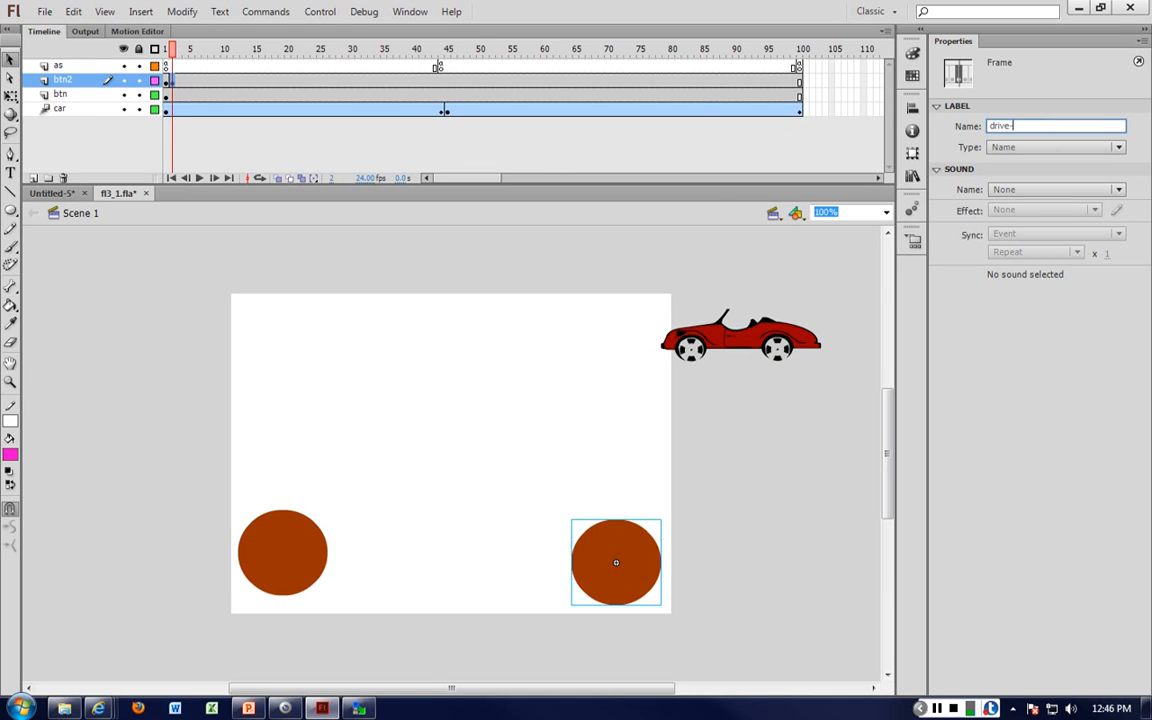
text(left)
drag(1049, 126, 971, 126)
key(ctrl+c)
Insert a keyframe at frame 45 of the btn2 layer and label it drive-right
click(451, 87)
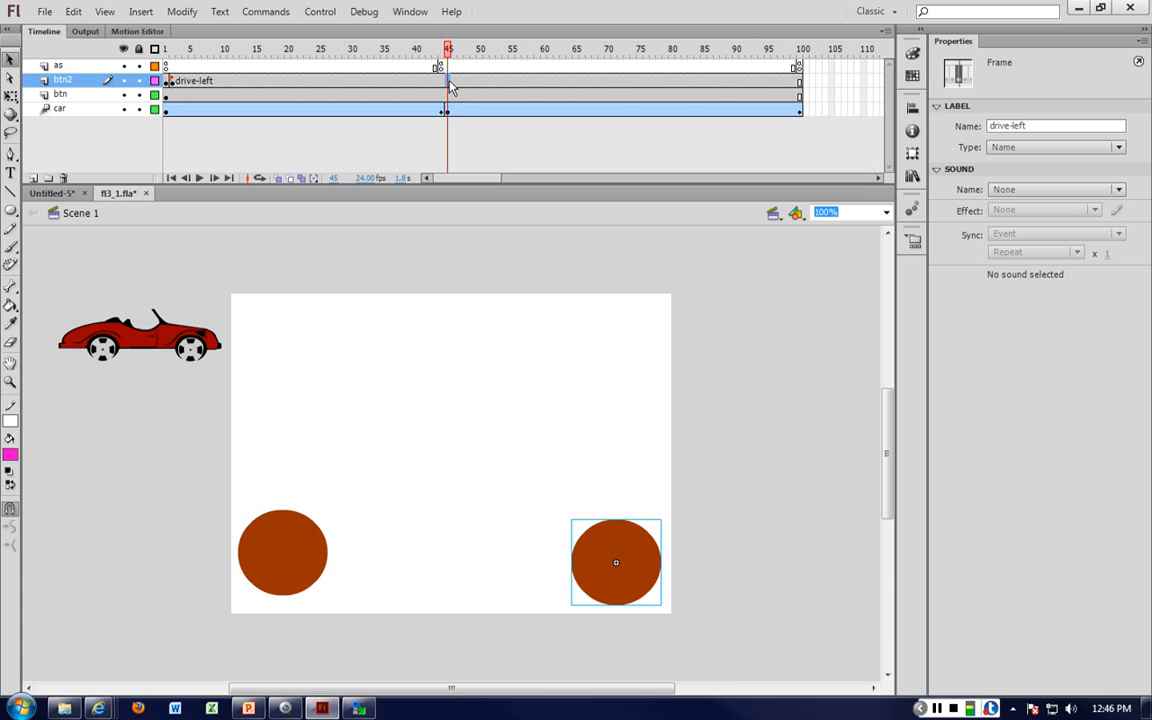
right_click(451, 87)
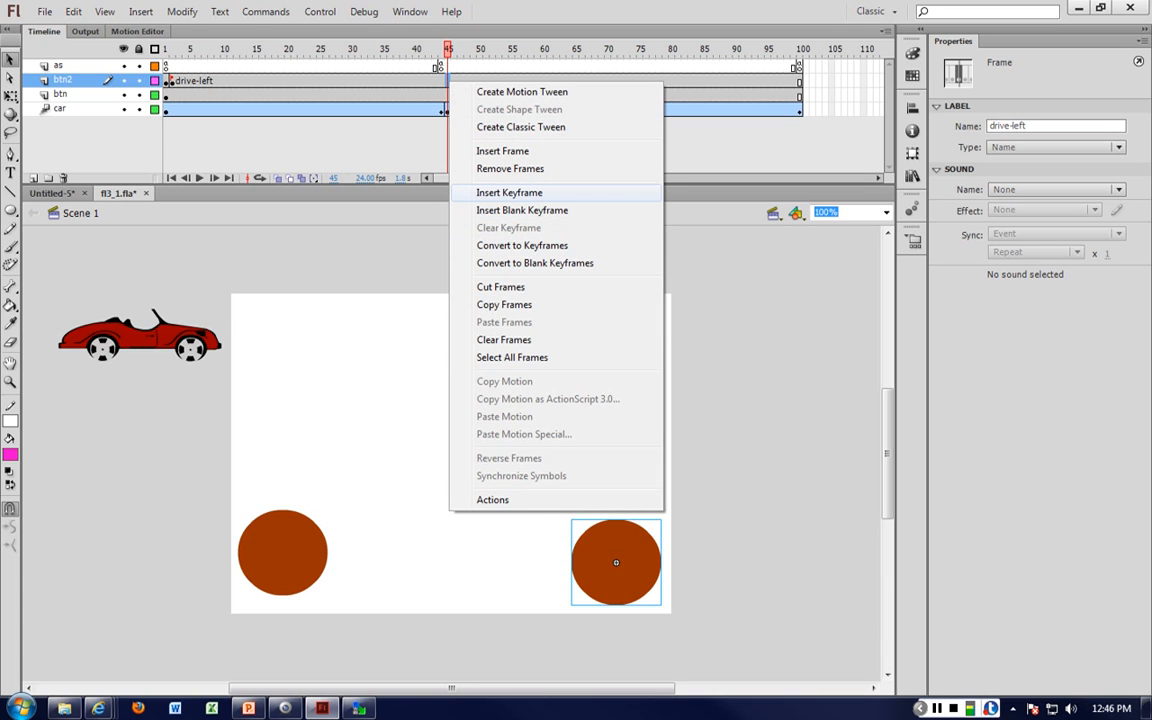
click(509, 192)
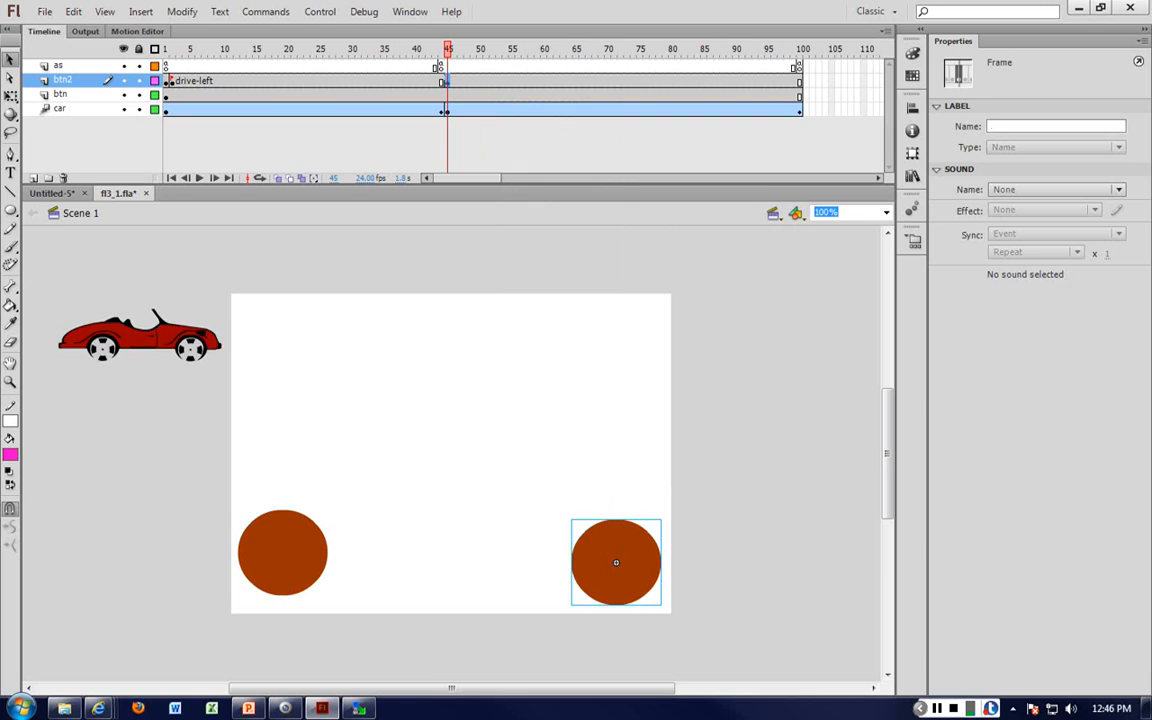
click(990, 125)
key(ctrl+v)
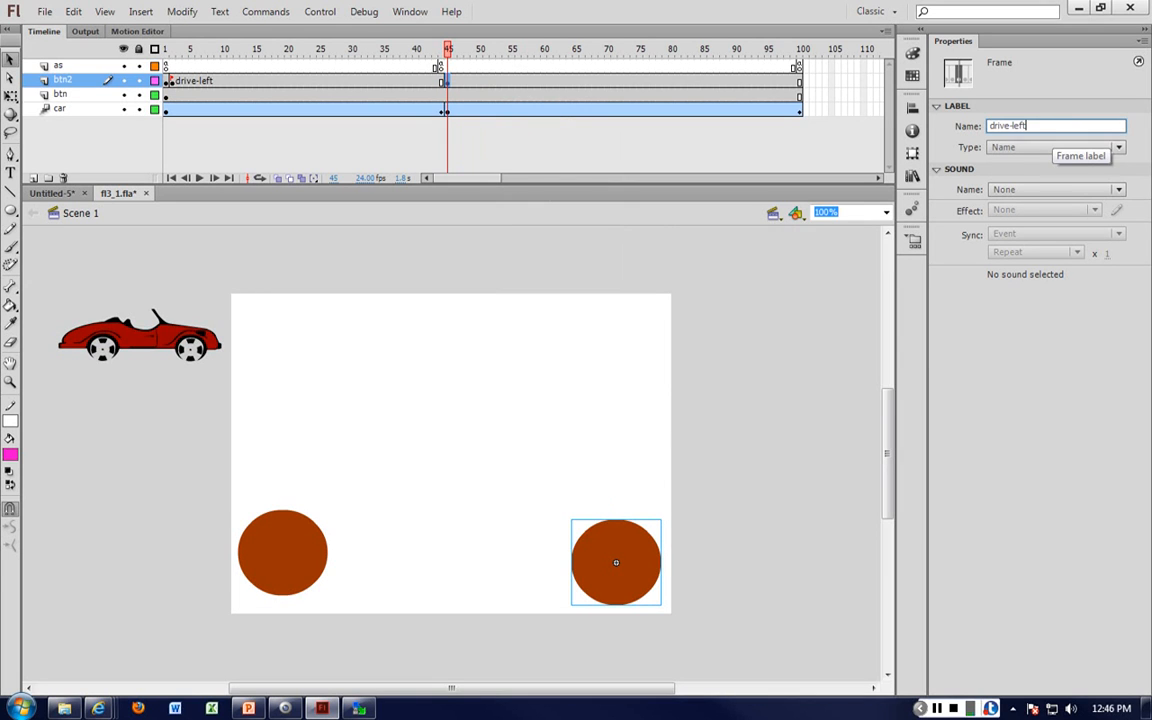
double_click(1015, 125)
text(right)
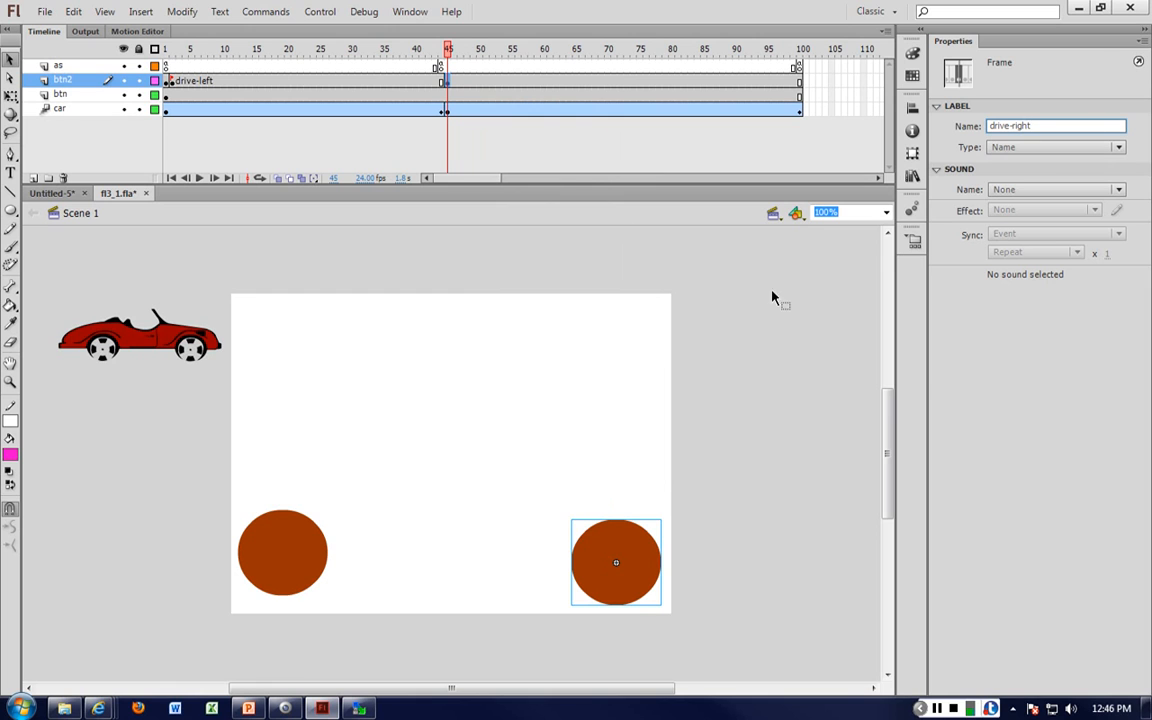
click(719, 259)
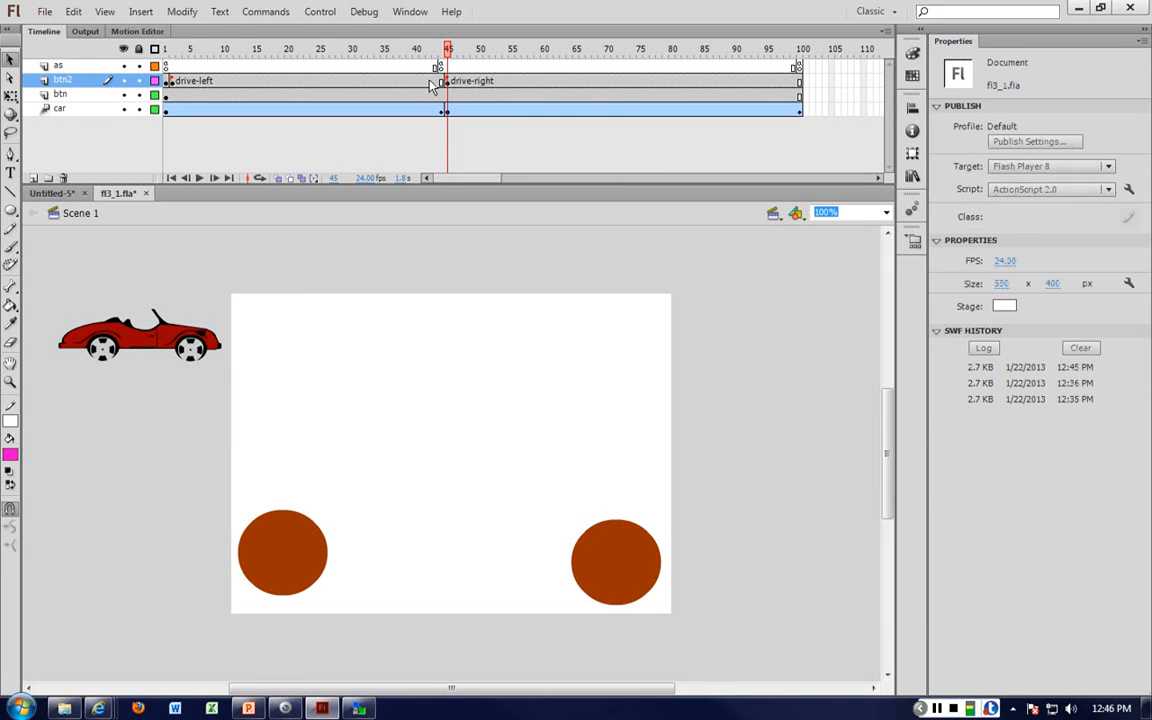
Change the lower-left button's release script to gotoAndPlay("drive-left");
click(801, 92)
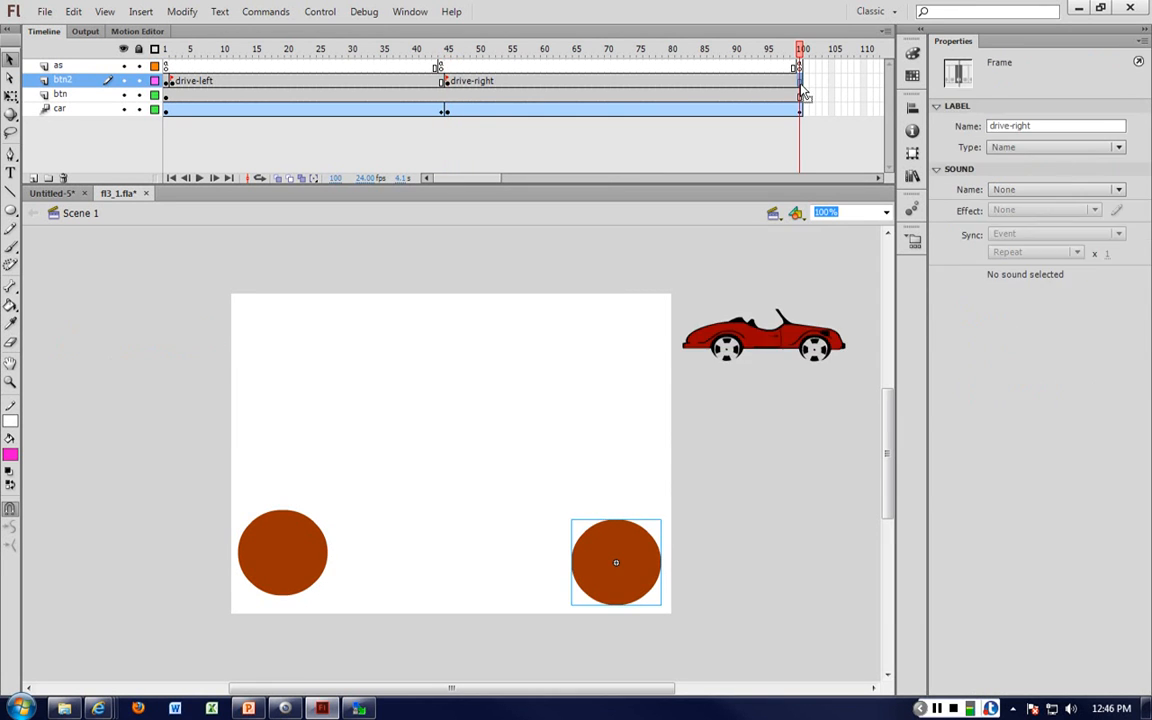
click(284, 567)
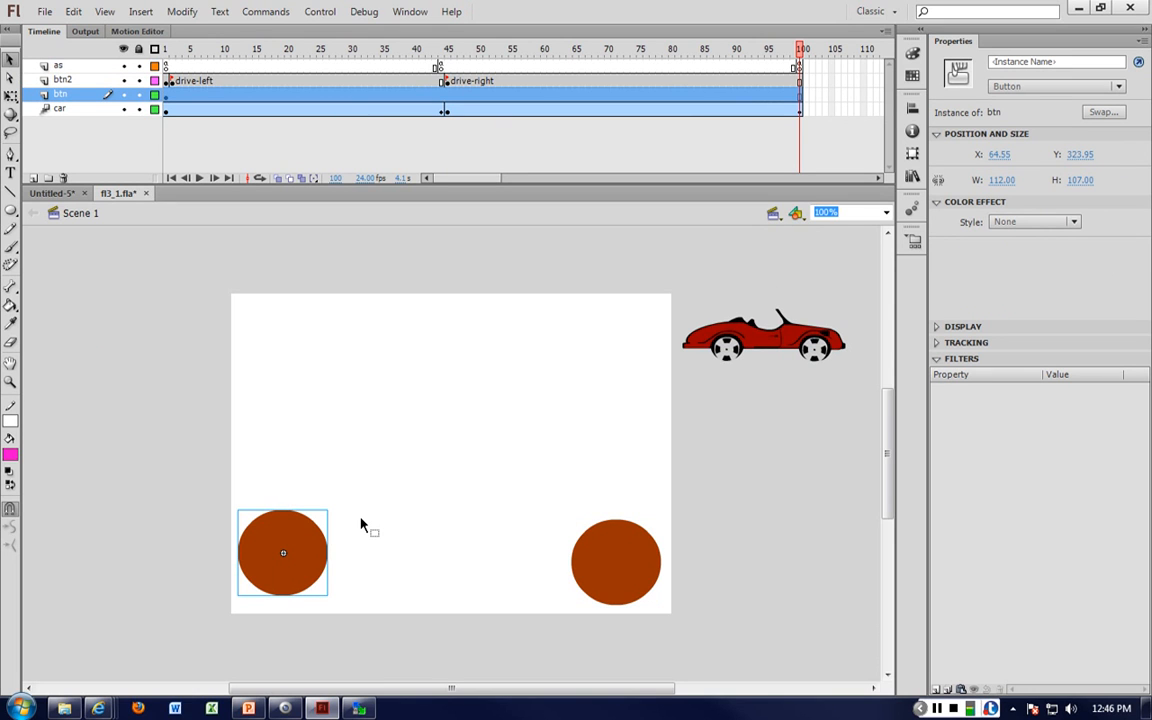
key(F9)
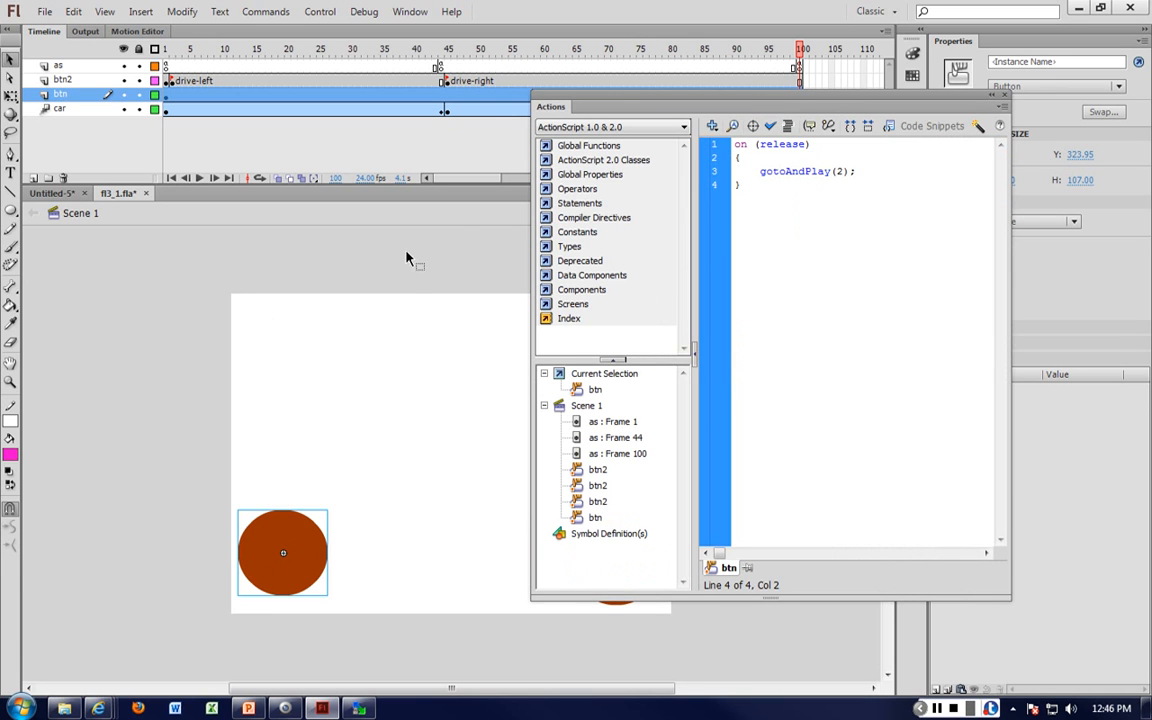
double_click(839, 171)
text(drive-left")
click(834, 176)
text(")
key(Right)
key(Right)
key(Right)
key(Right)
key(Right)
key(Right)
key(Right)
key(Right)
key(Right)
key(Right)
key(Right)
key(Right)
key(Right)
key(Left)
key(Left)
key(Left)
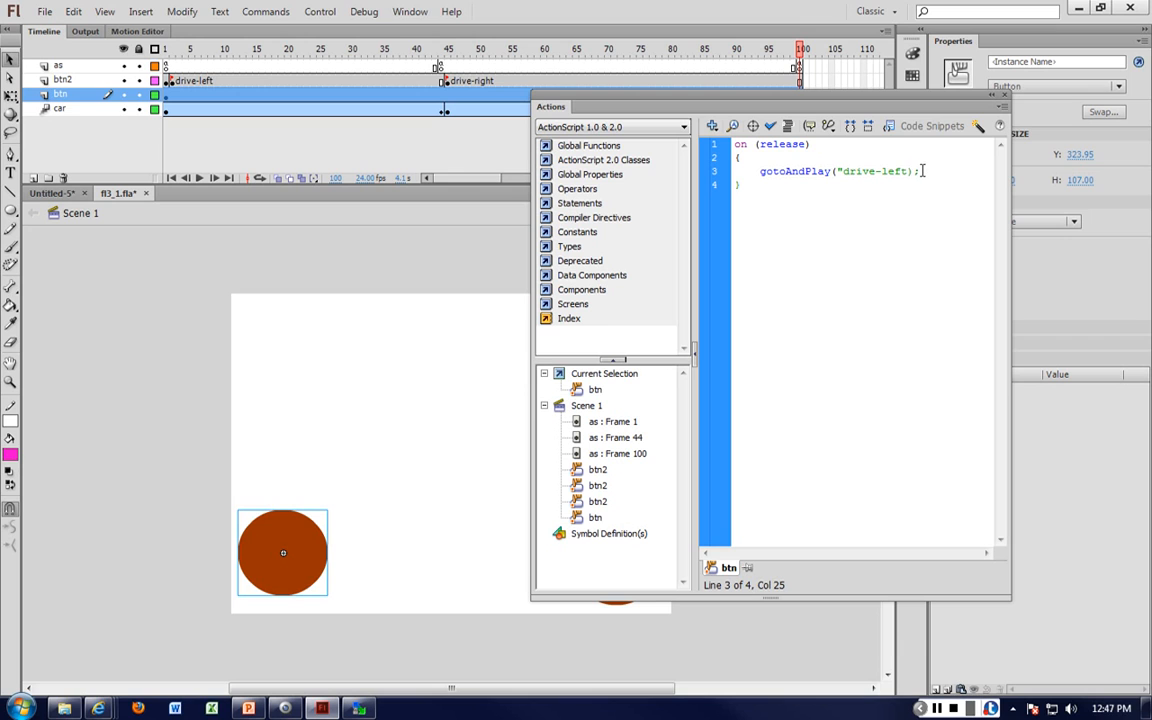
click(946, 224)
key(F9)
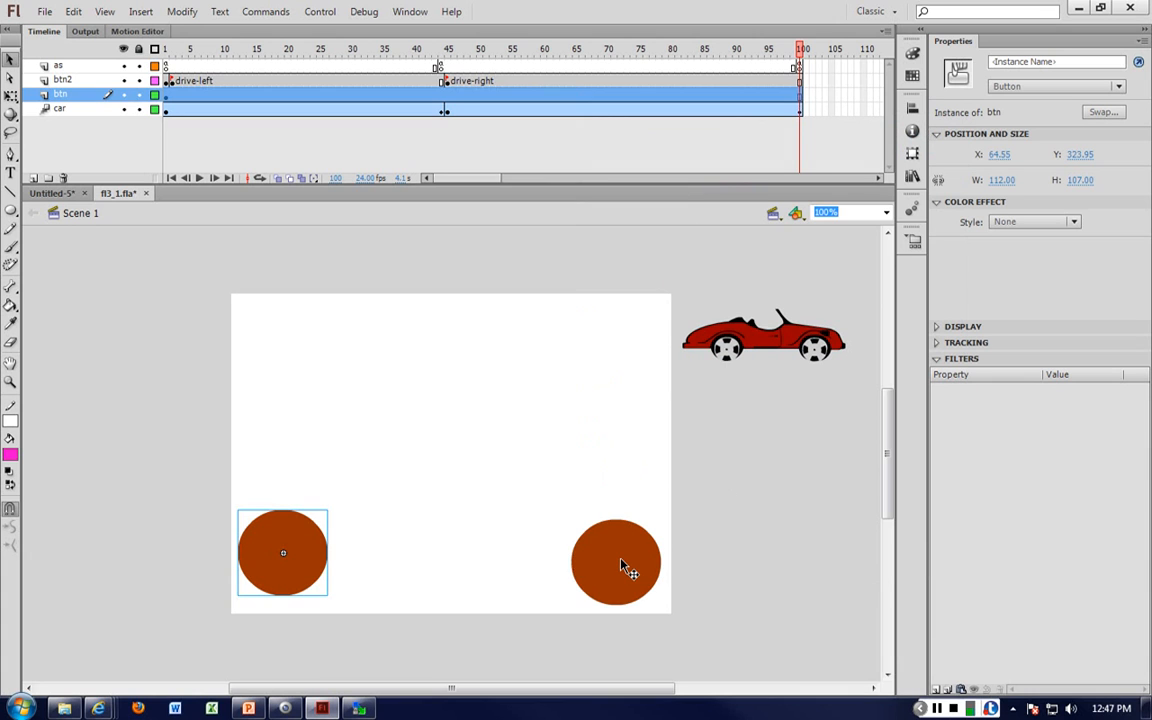
Change the lower-right button's release script to gotoAndPlay("drive-right");
click(620, 566)
key(F9)
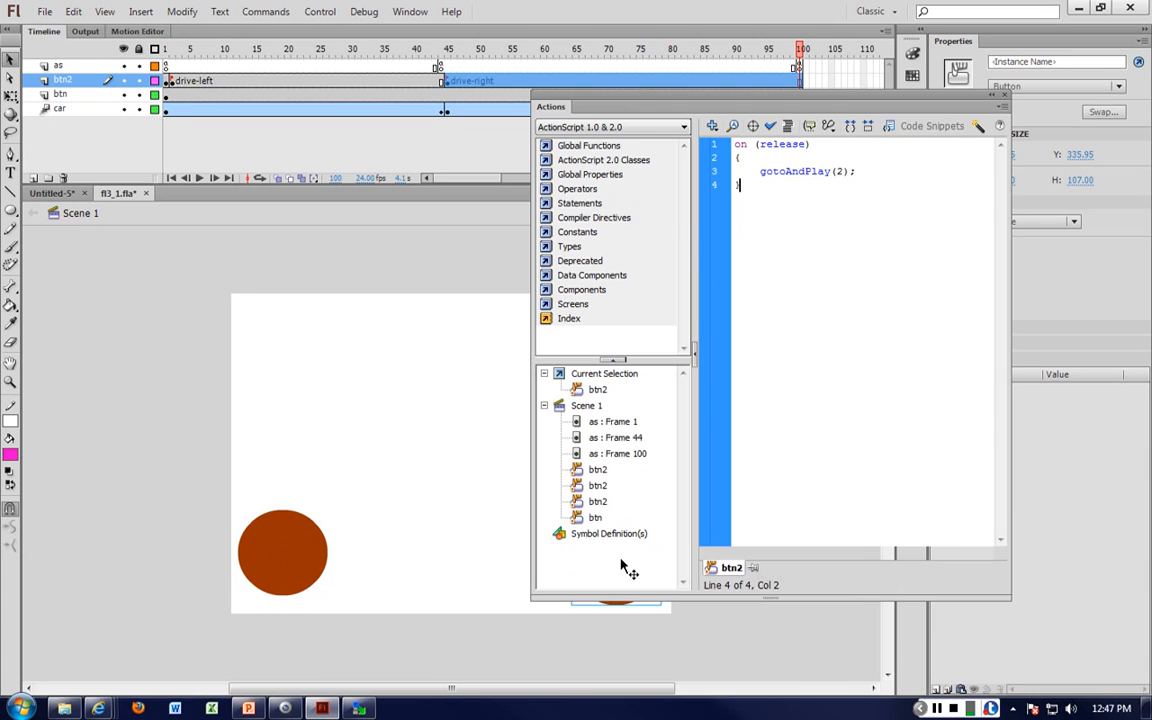
click(840, 172)
double_click(840, 172)
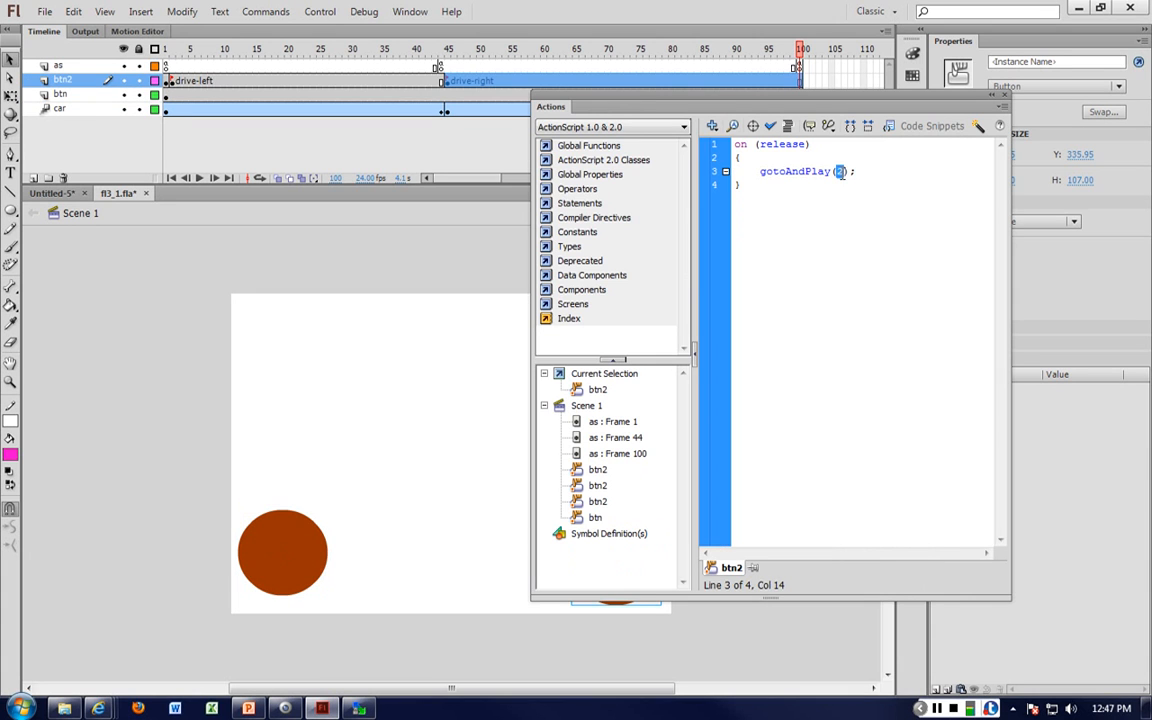
text(drive-left)
text(")
key(Right)
key(Right)
key(Right)
key(Right)
key(Right)
key(Delete)
key(Delete)
key(Delete)
key(Delete)
text(right")
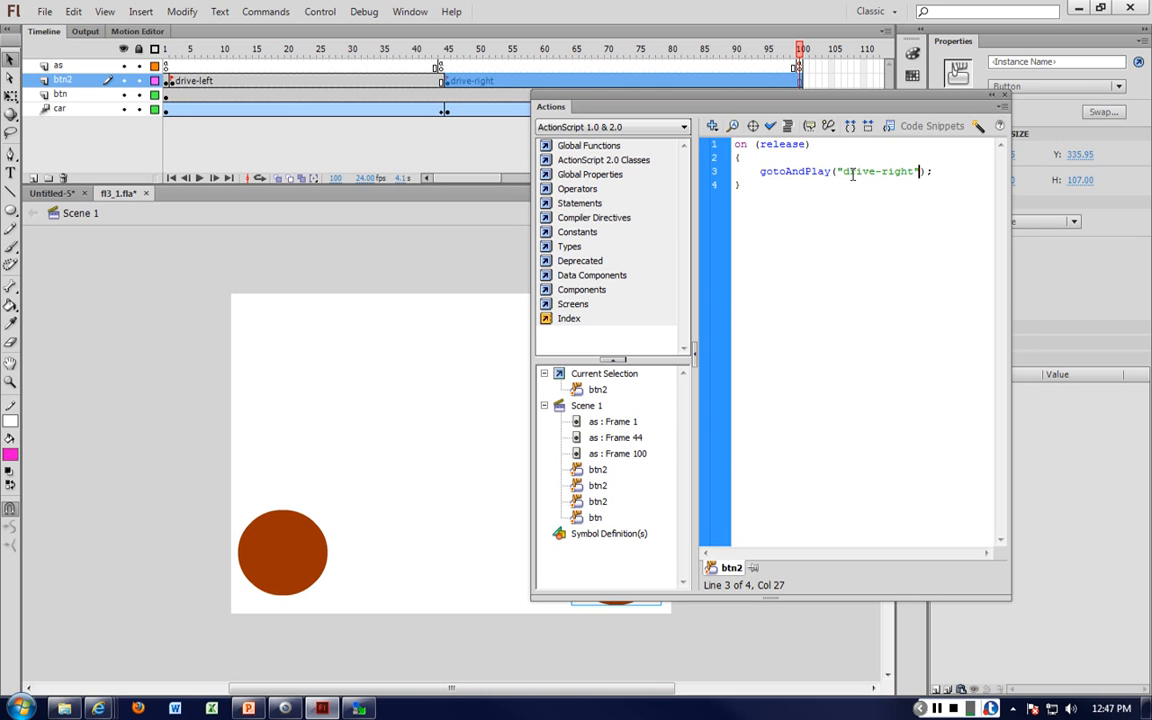
Save the file, close the script editor, and test the movie
key(ctrl+s)
click(1003, 95)
click(458, 289)
key(ctrl+Return)
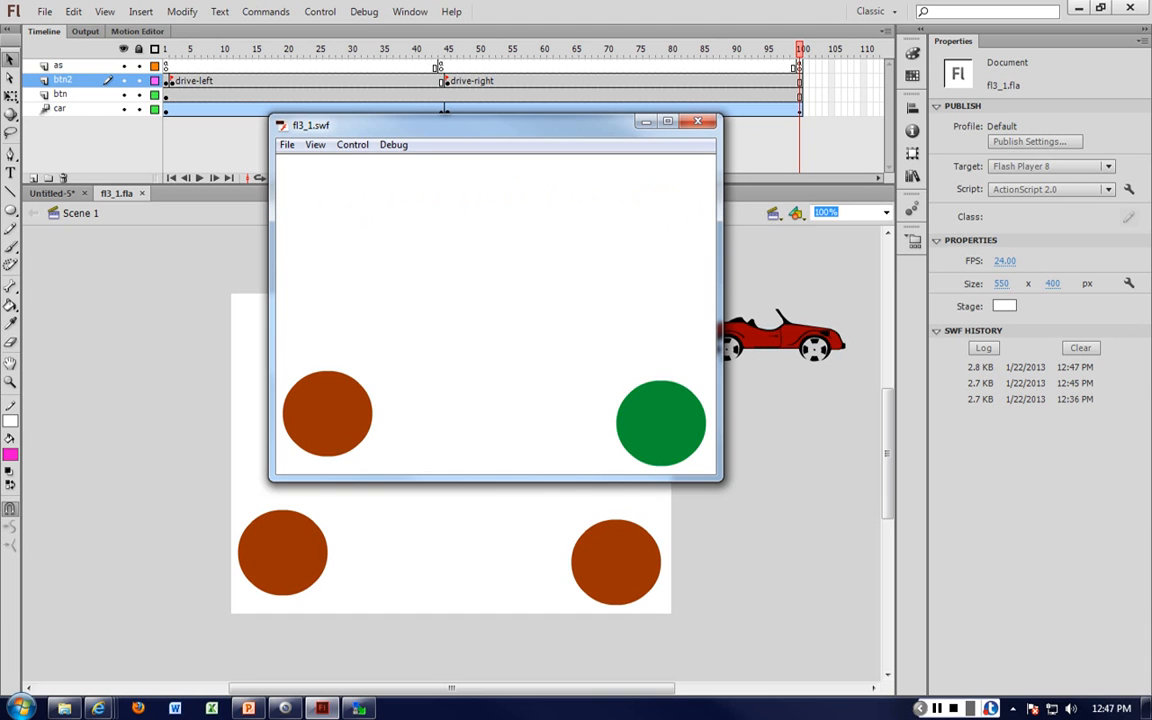
Close the test movie, review the lower-right button's release script at frame 100, and preview the frames after the drive-right label
click(697, 121)
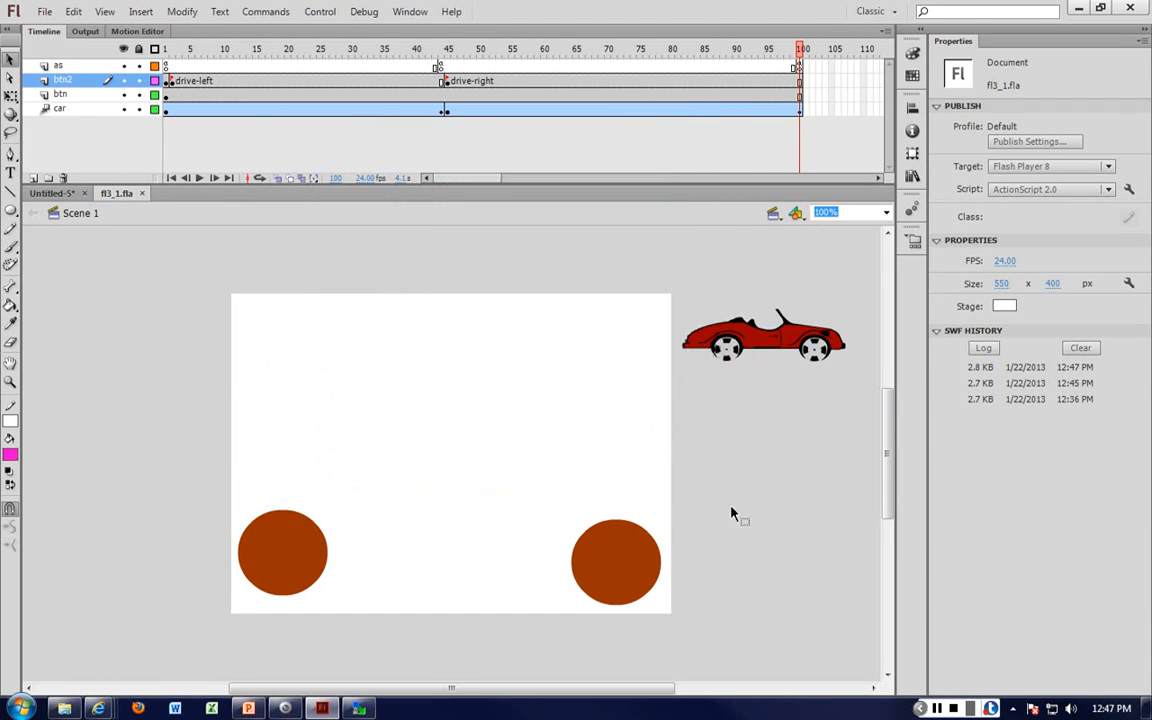
click(612, 565)
key(F9)
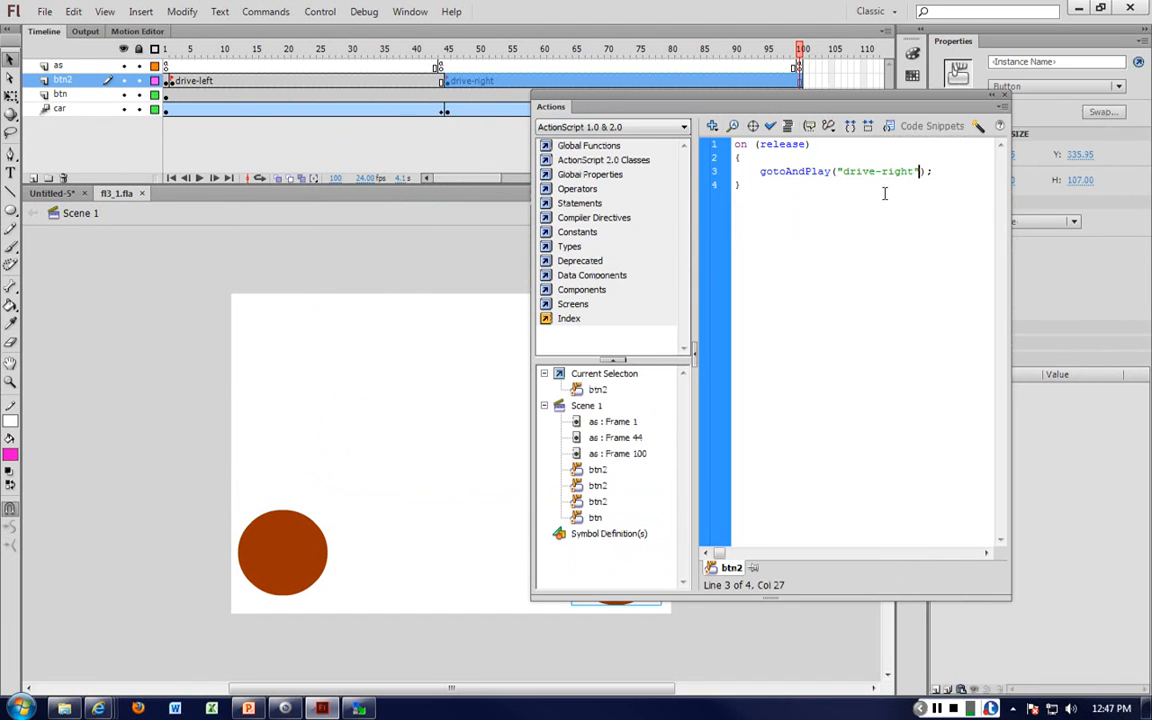
drag(600, 106, 595, 221)
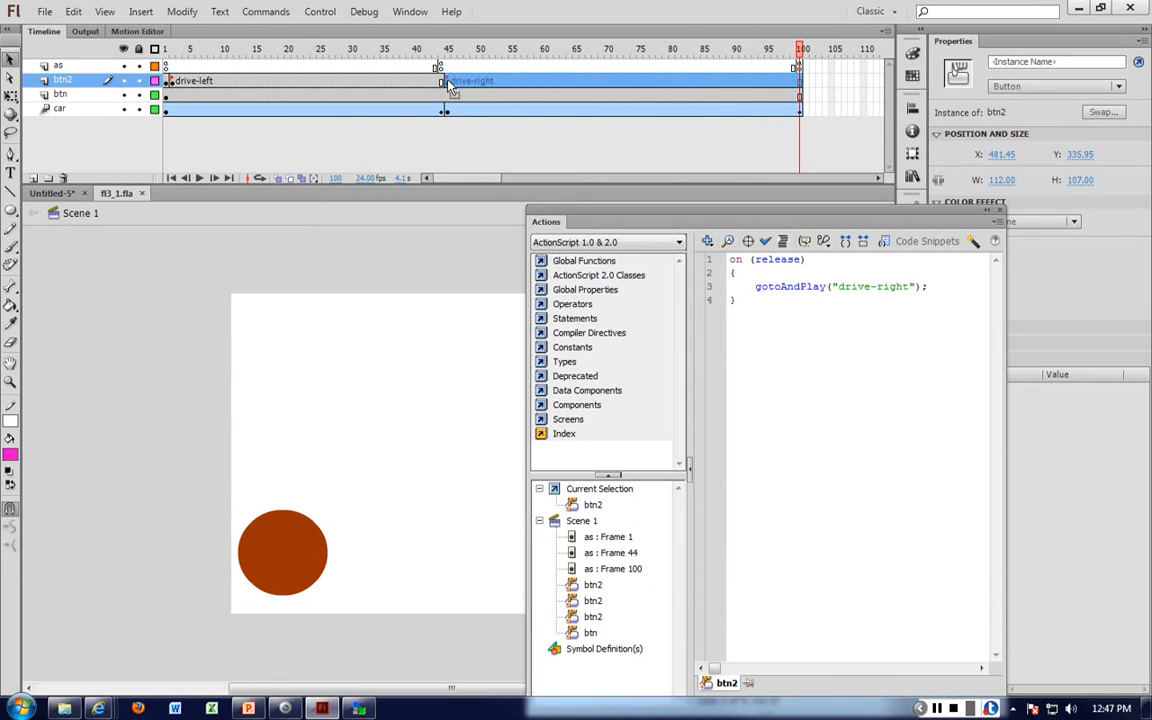
click(449, 81)
drag(449, 82, 643, 84)
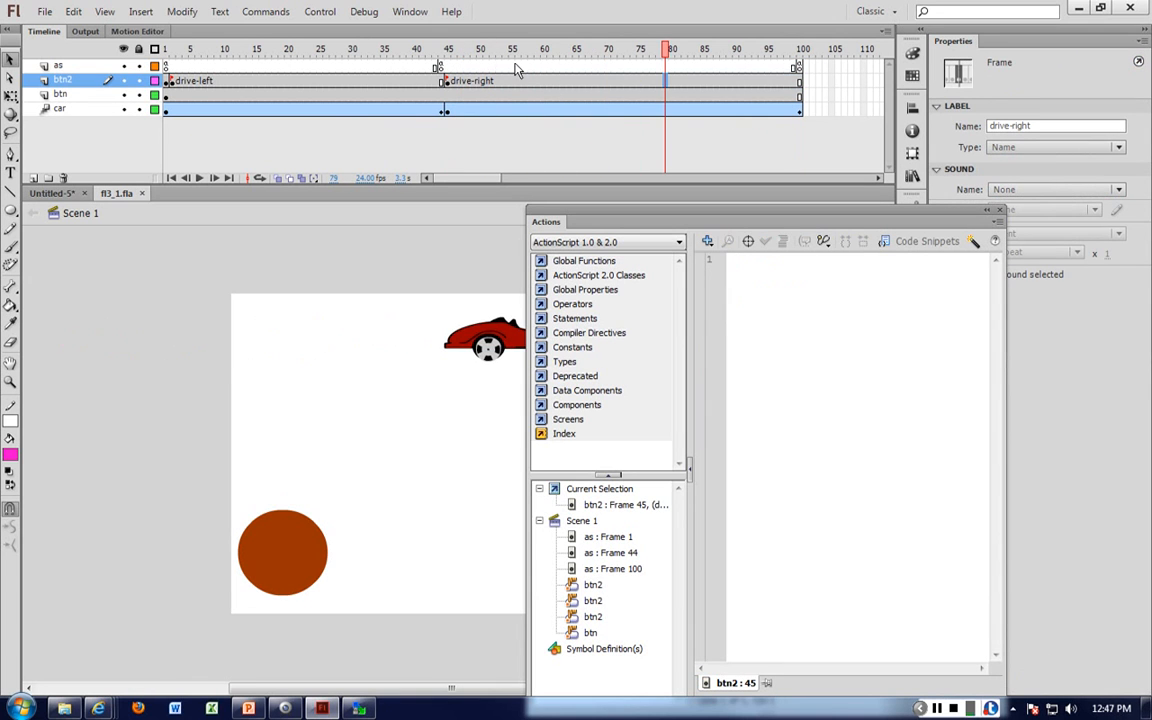
Insert a keyframe at frame 45 of the as layer, right after the stop action at frame 44
click(439, 67)
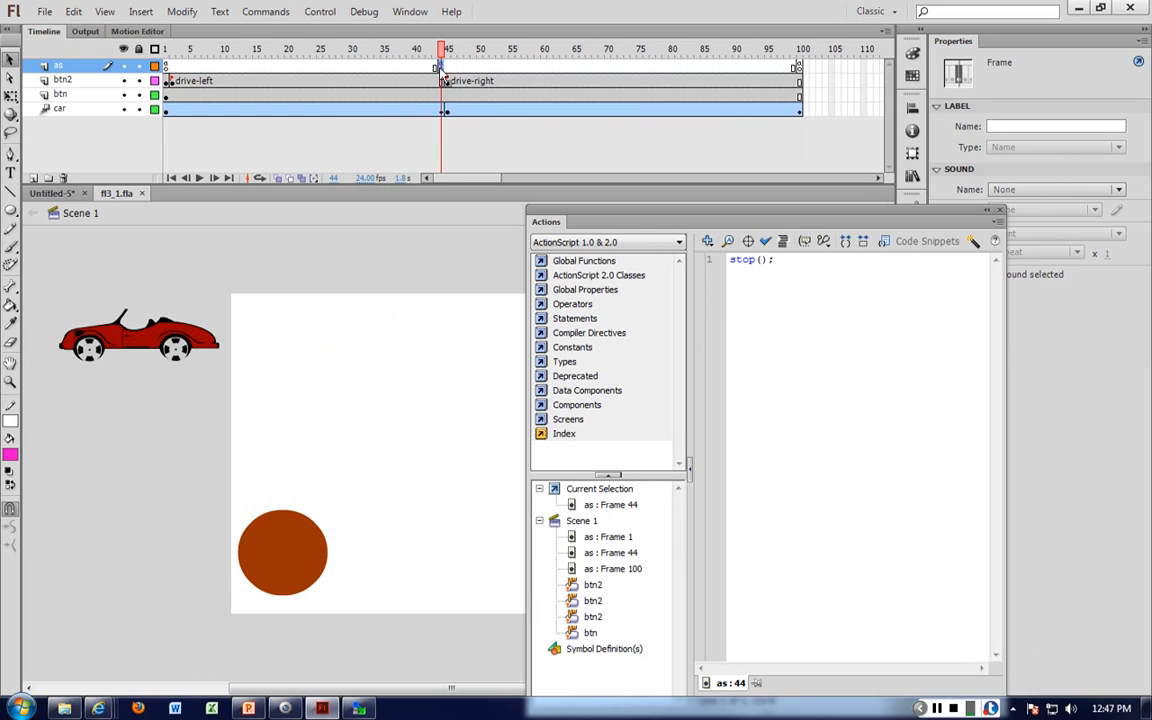
right_click(446, 67)
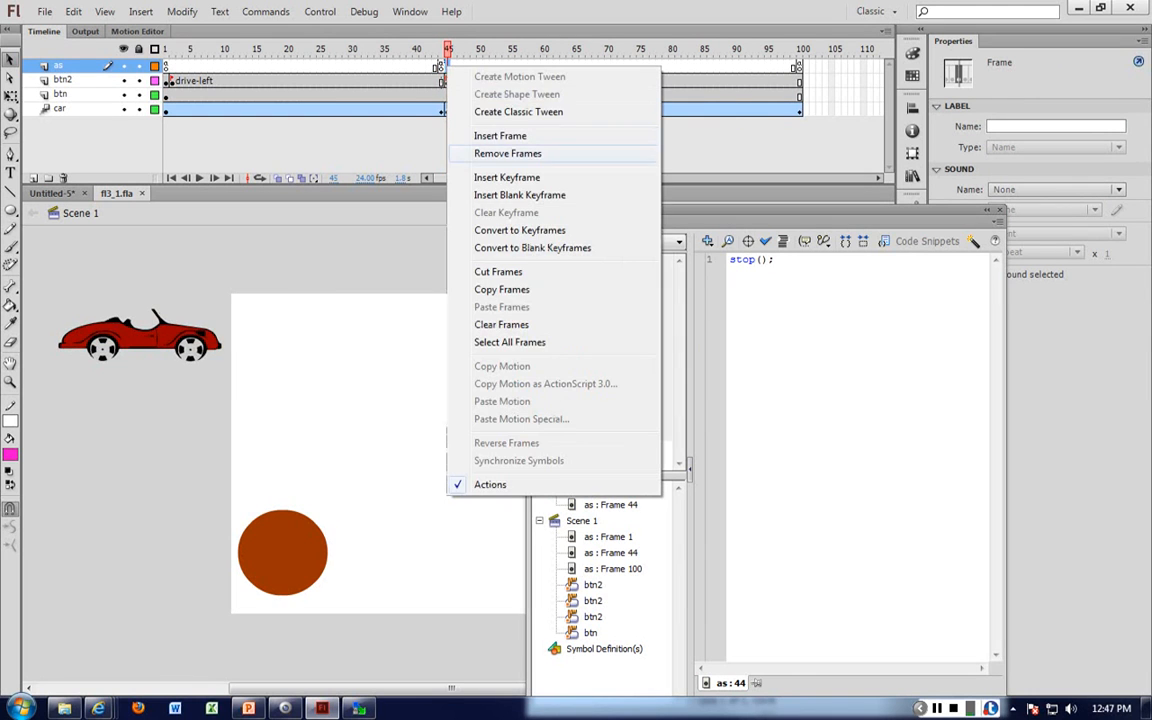
click(506, 177)
click(440, 67)
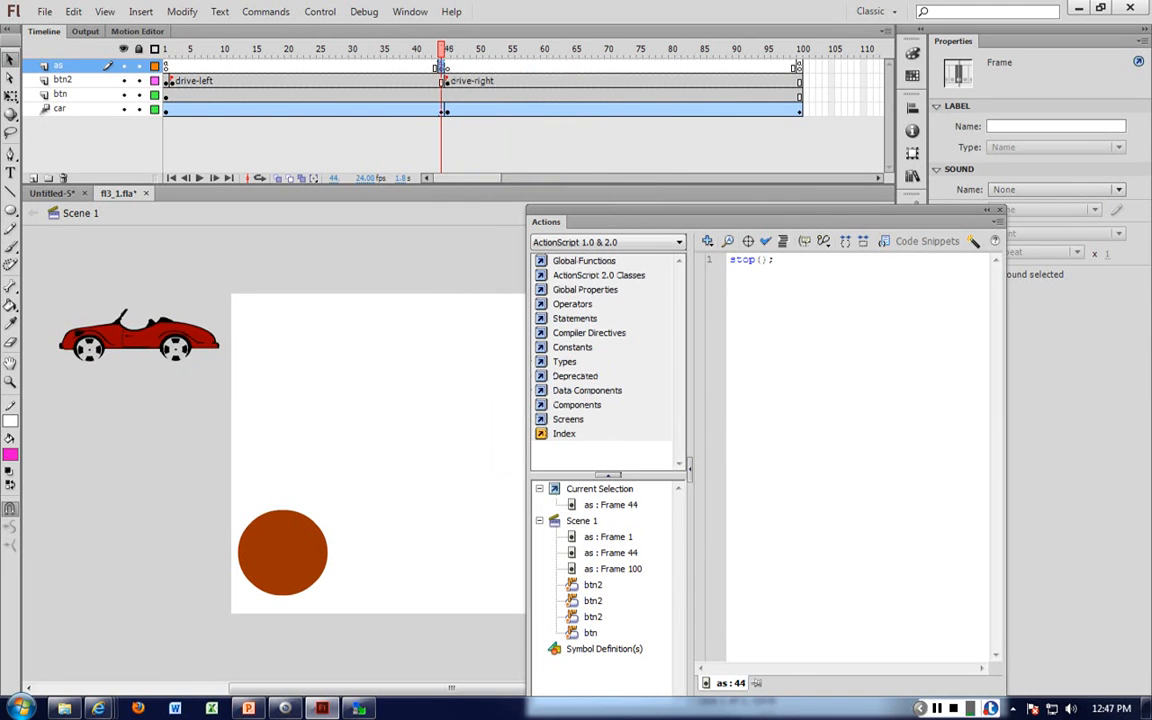
Test the movie by triggering the left and right buttons, then close the test window
click(373, 296)
key(ctrl+Return)
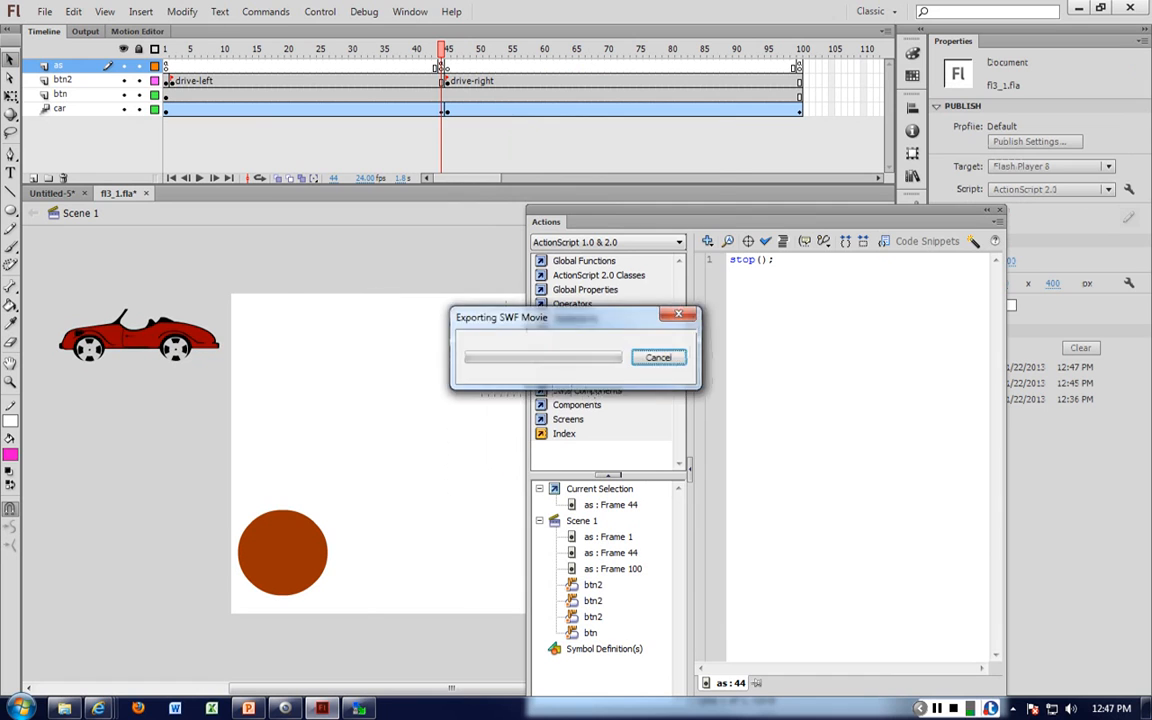
click(327, 413)
click(661, 423)
click(661, 423)
click(661, 423)
click(661, 423)
click(697, 121)
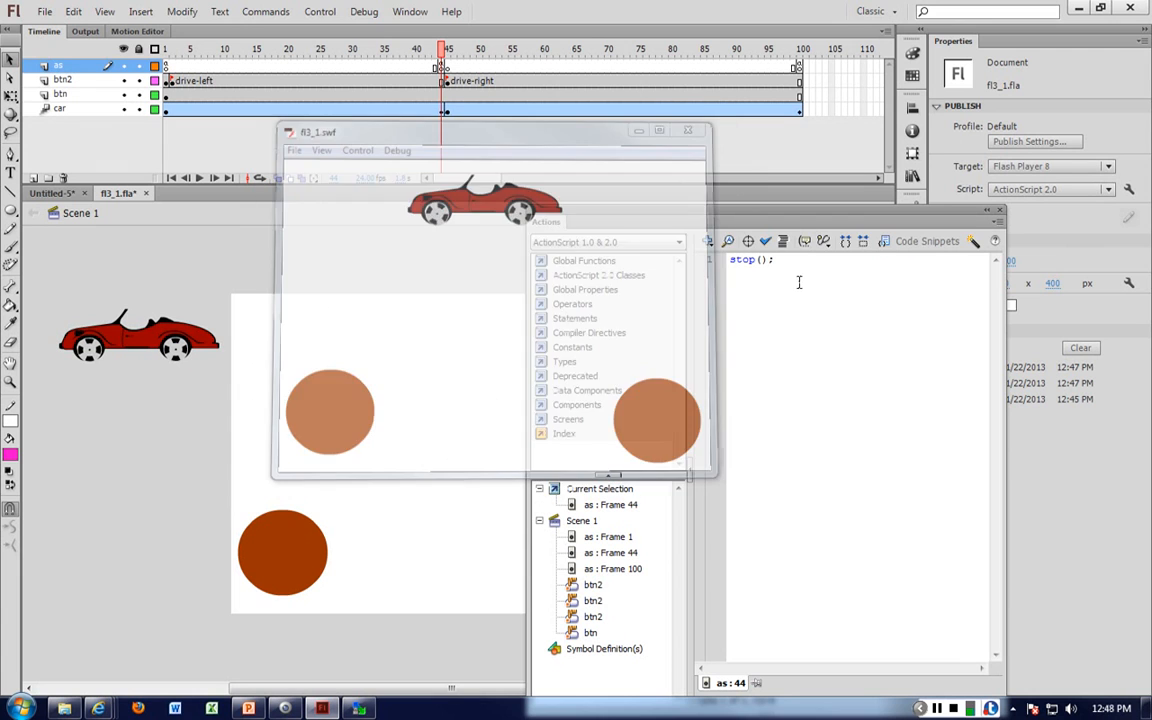
Review the release scripts on the lower-right and lower-left buttons at frame 44
key(F9)
click(627, 543)
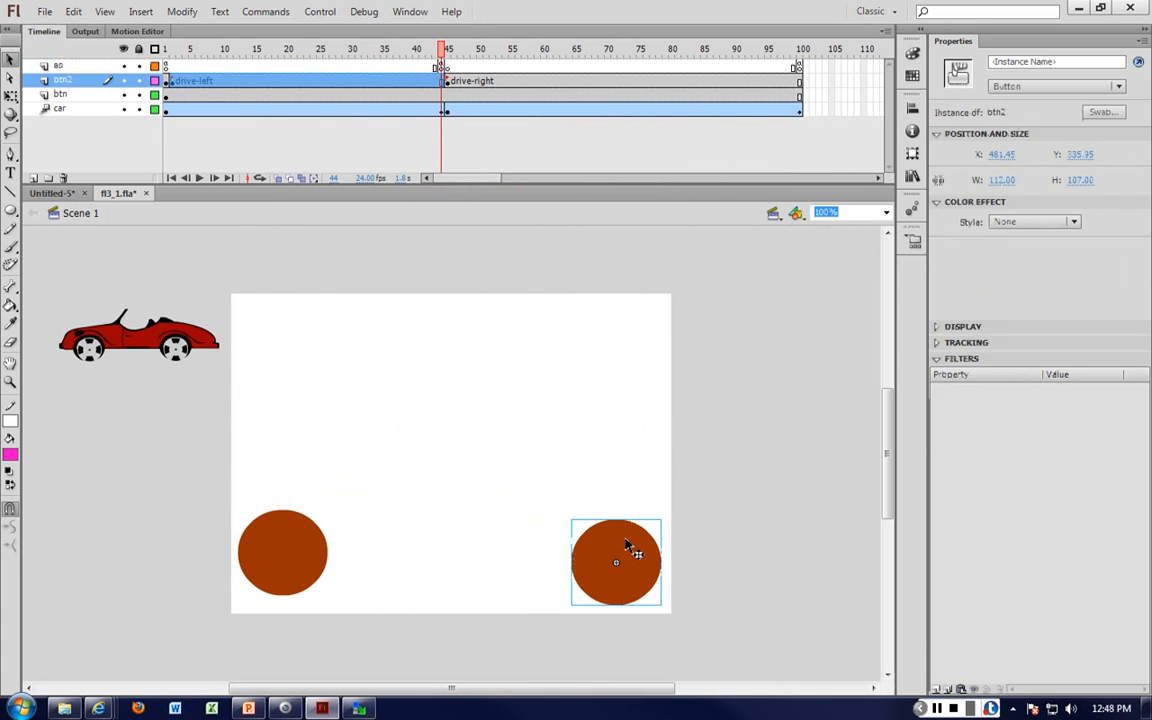
key(F9)
key(ctrl+a)
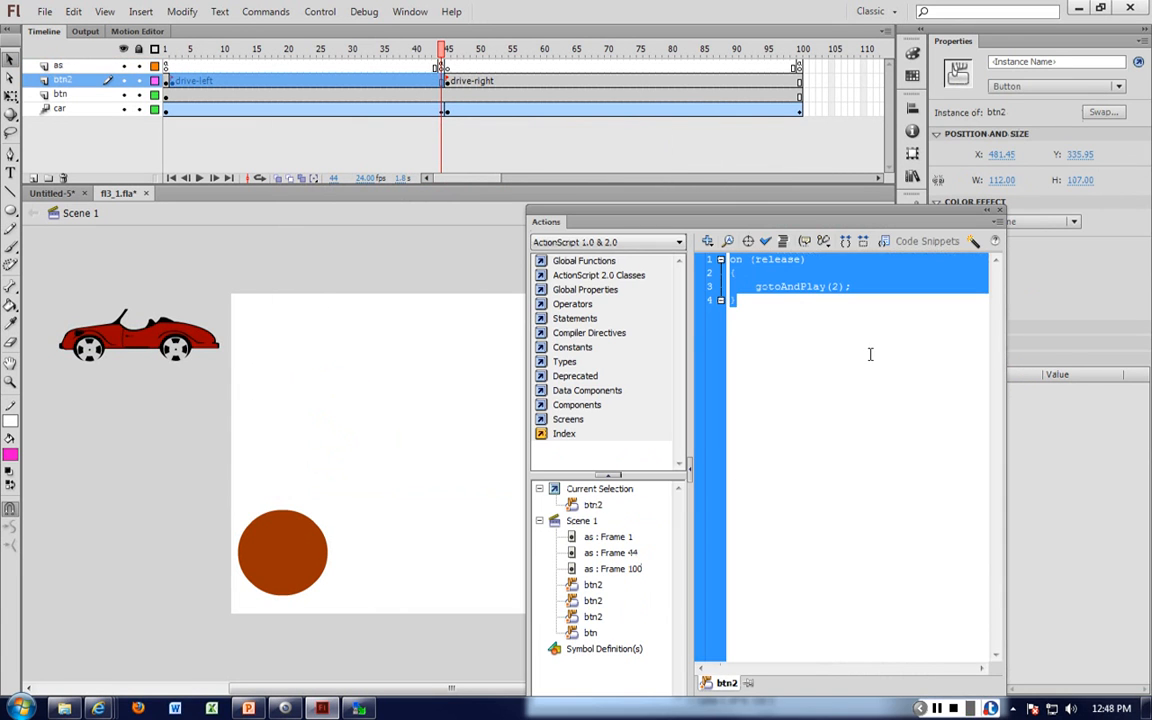
click(419, 273)
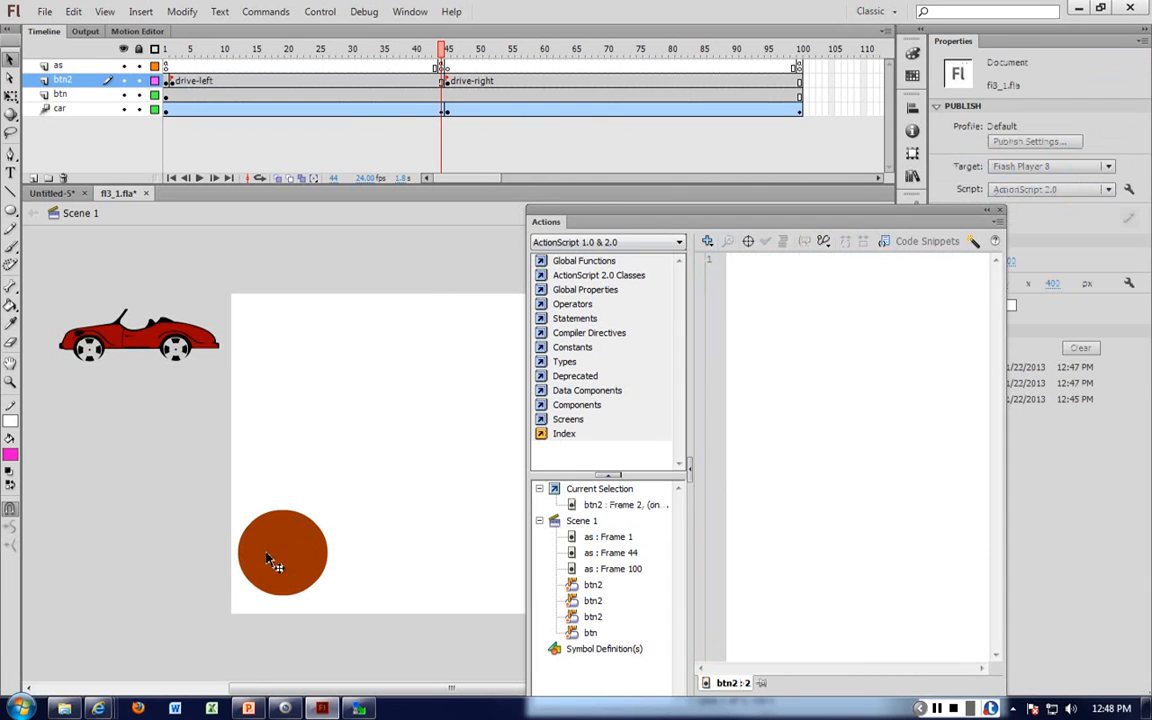
click(283, 553)
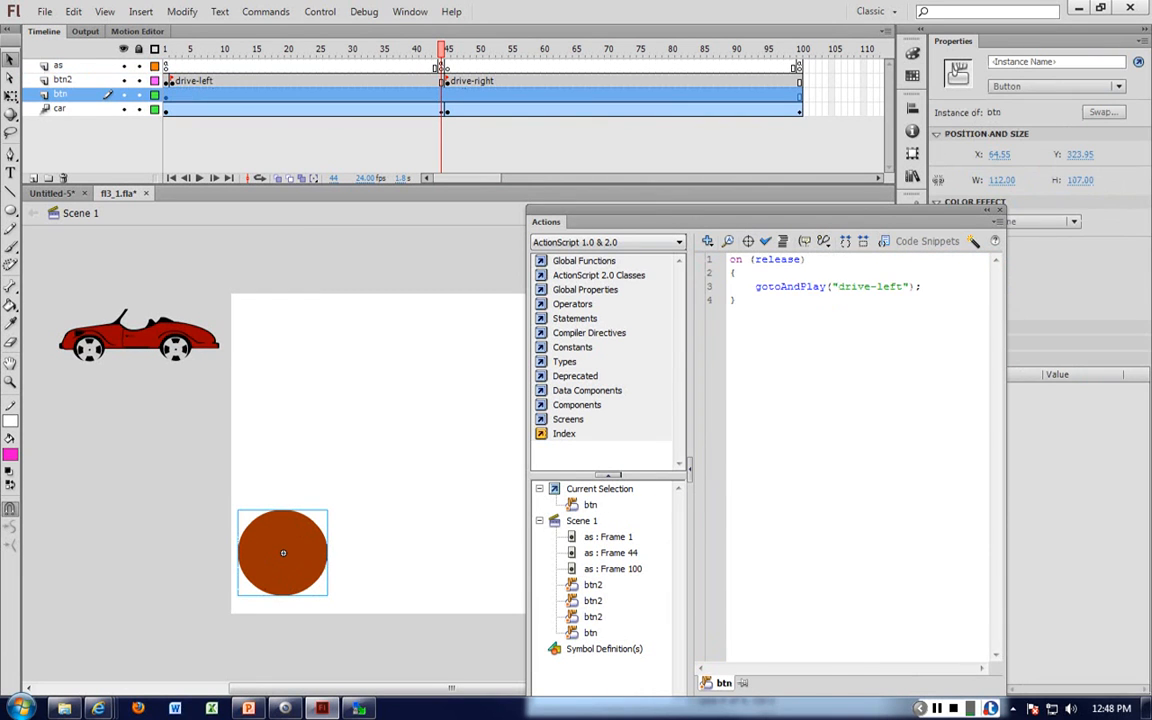
drag(600, 221, 745, 189)
Change the release script of the lower-right button in the drive-left span to gotoAndPlay("drive-right");
click(620, 556)
double_click(980, 254)
text(")
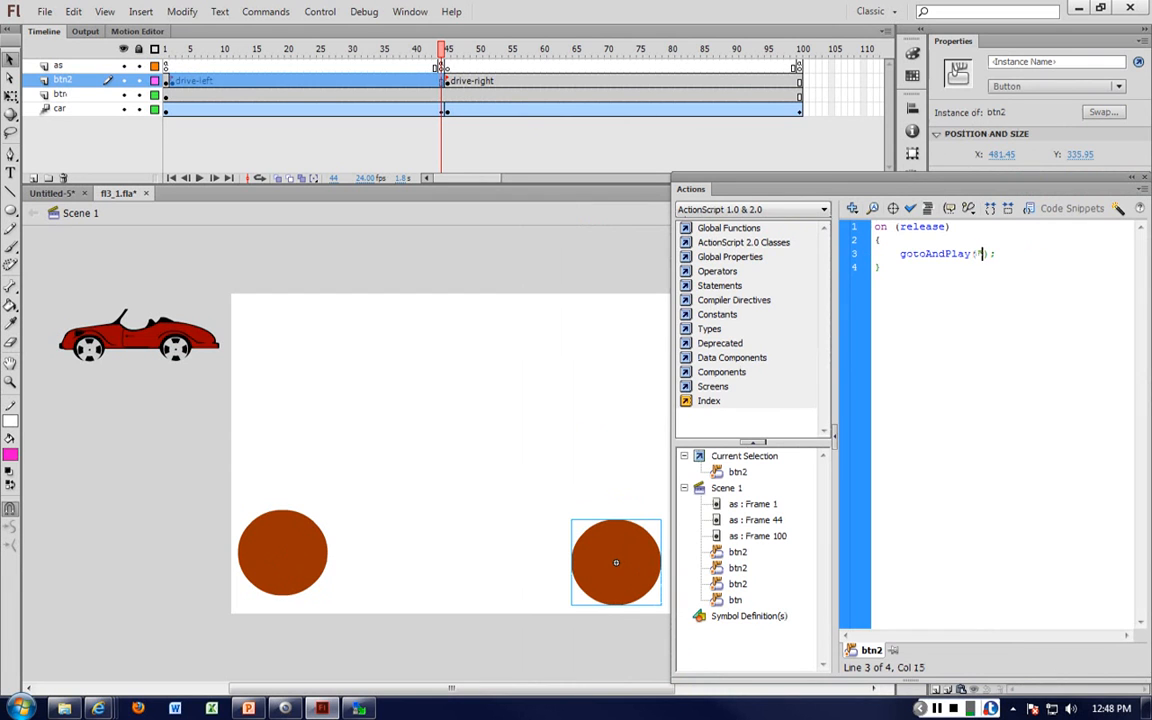
text(drive-left")
key(BackSpace)
key(BackSpace)
key(BackSpace)
key(BackSpace)
text(right)
key(Right)
Save the file, test the movie with the updated button script, and close the test window
key(ctrl+s)
key(ctrl+Return)
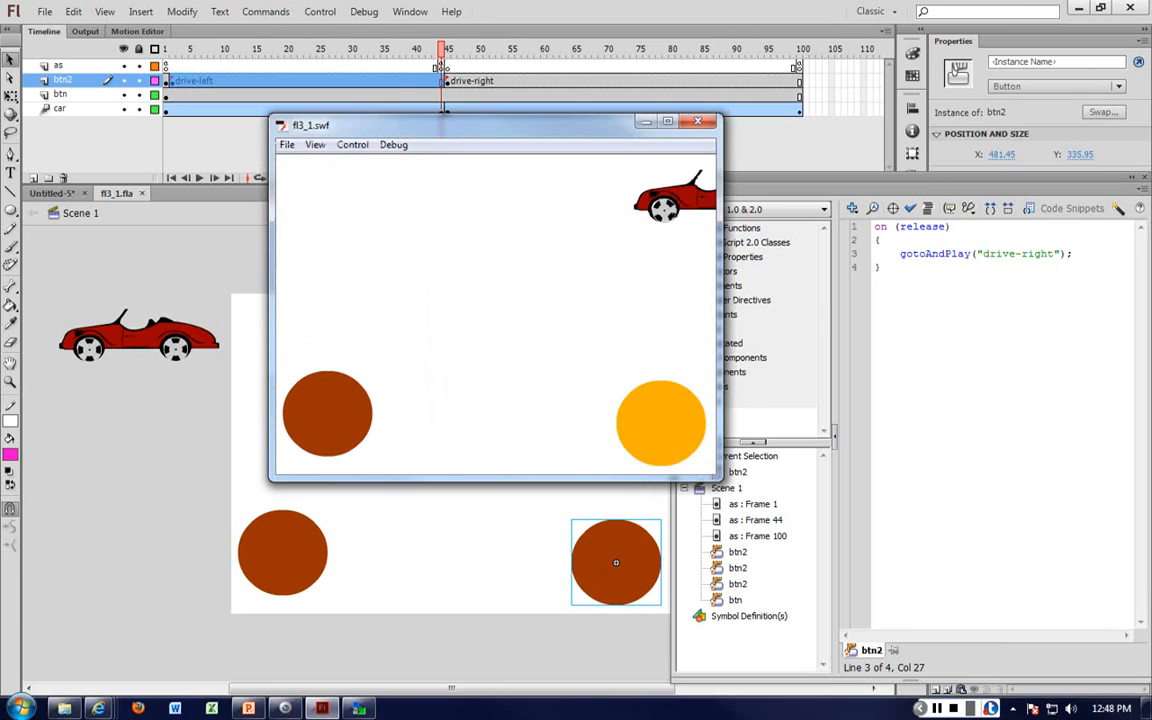
click(698, 121)
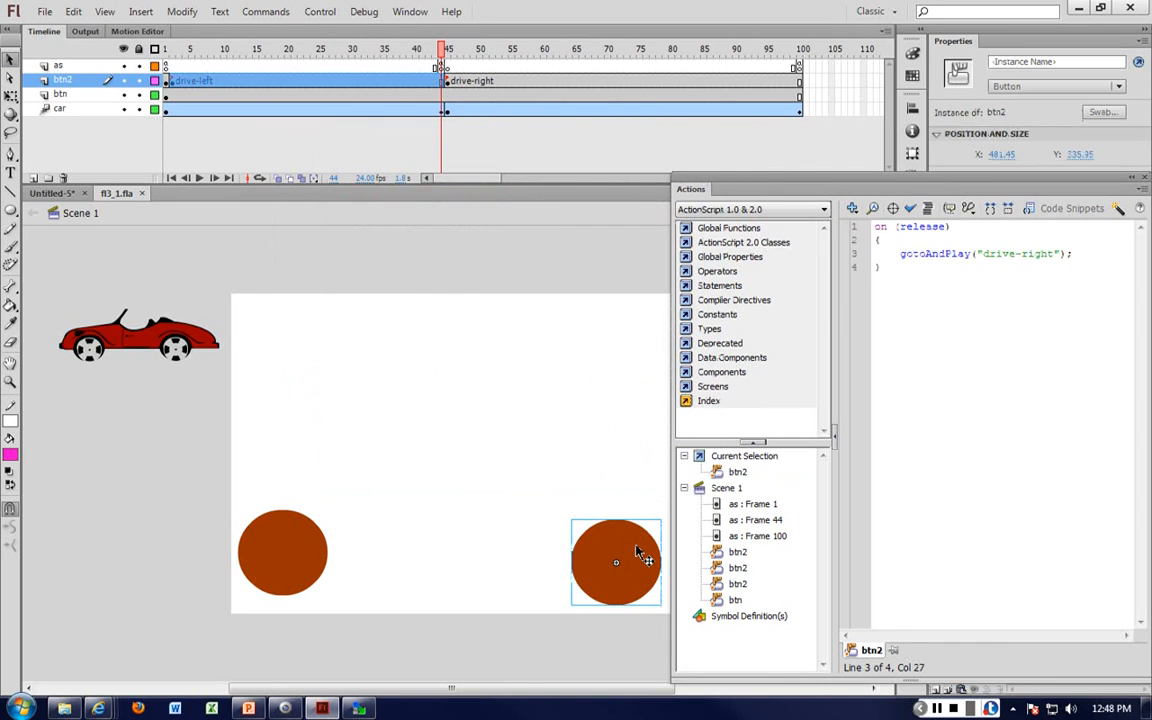
Examine both buttons and the car's motion path, then play the timeline from the drive-right label
click(288, 550)
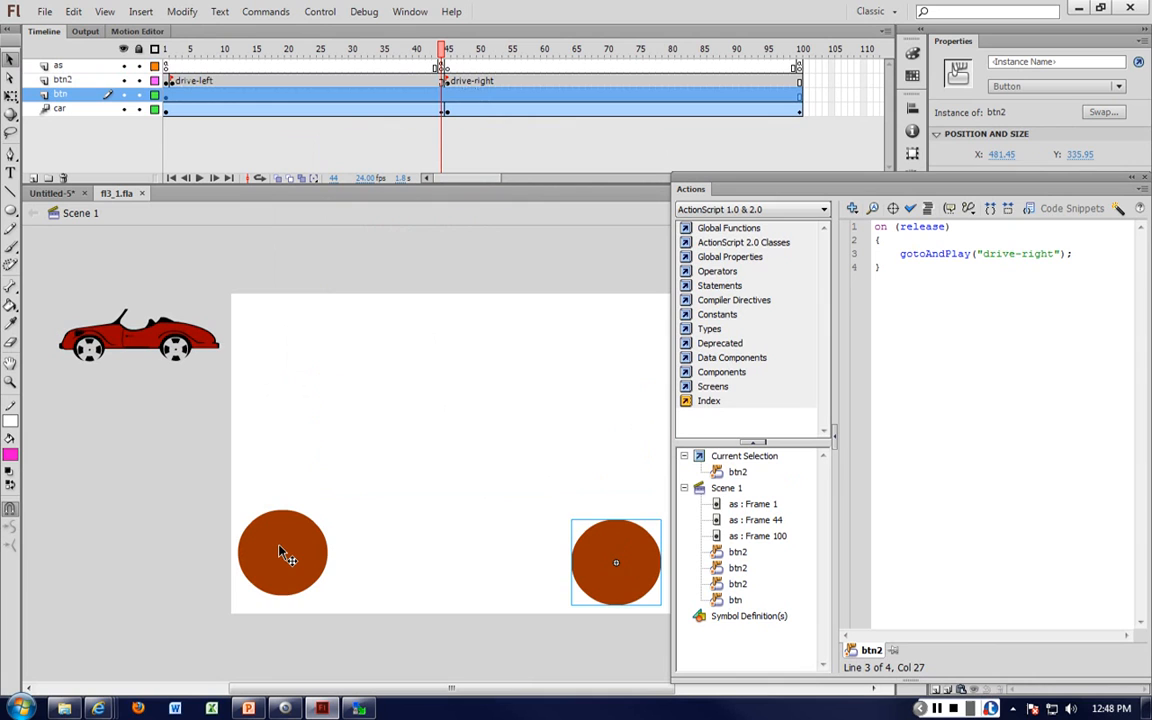
click(600, 587)
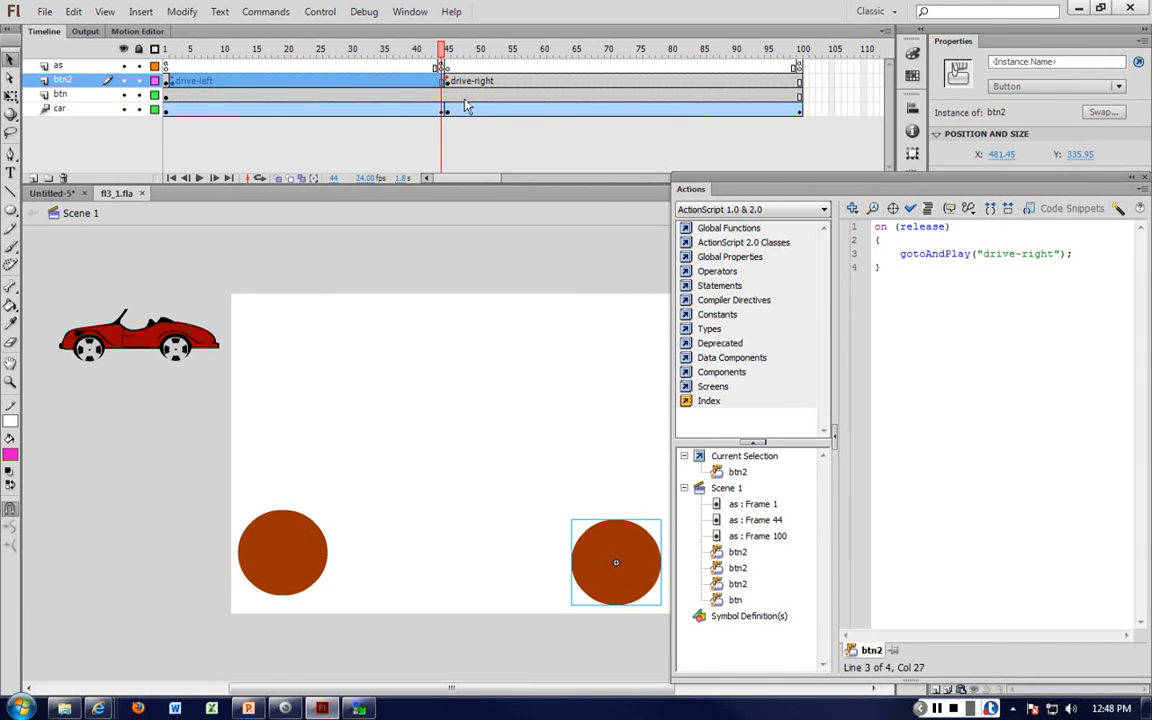
click(195, 348)
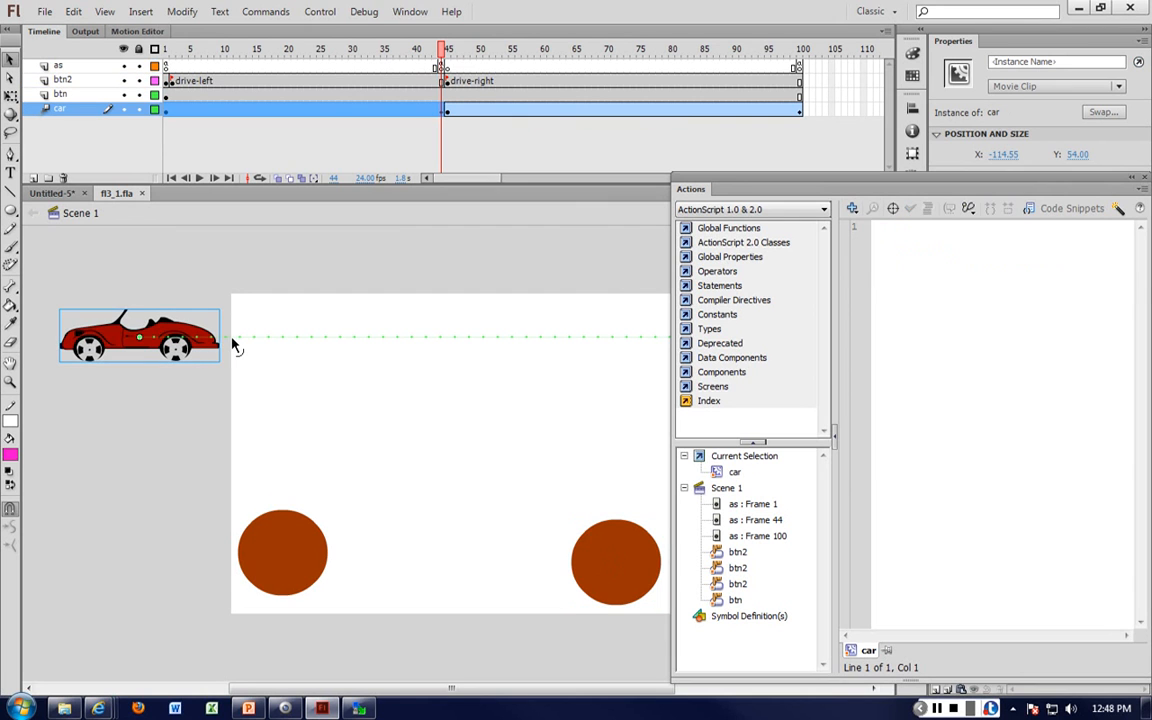
drag(760, 188, 740, 425)
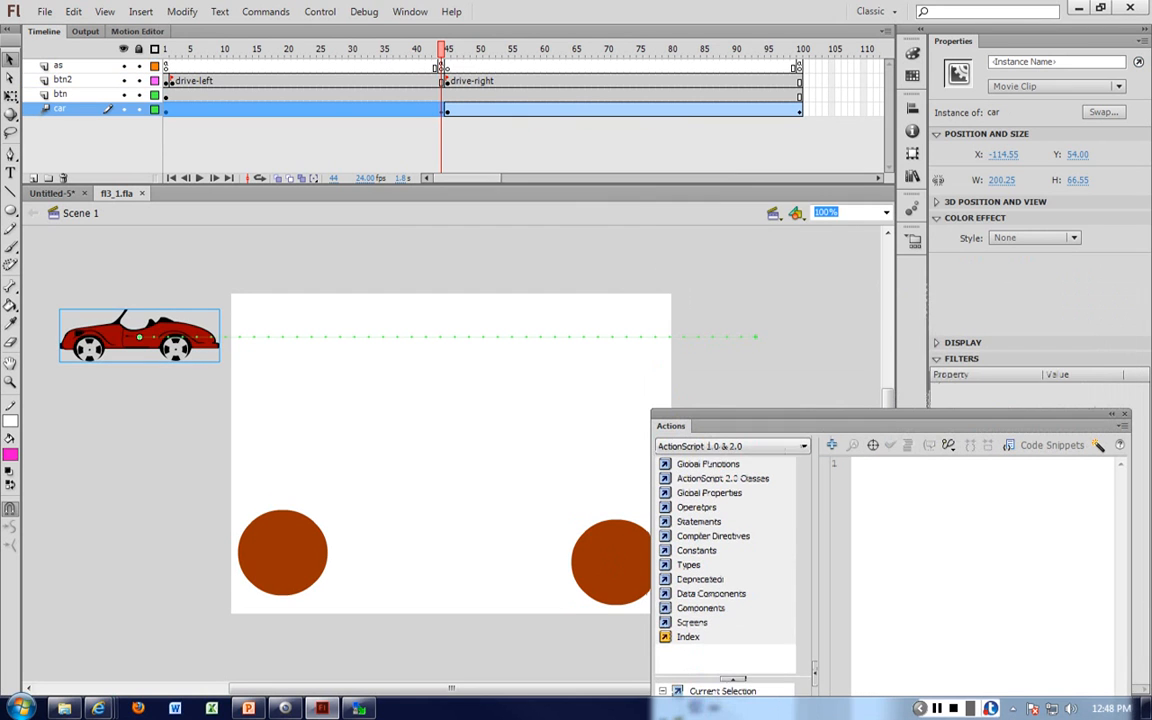
click(448, 82)
key(Return)
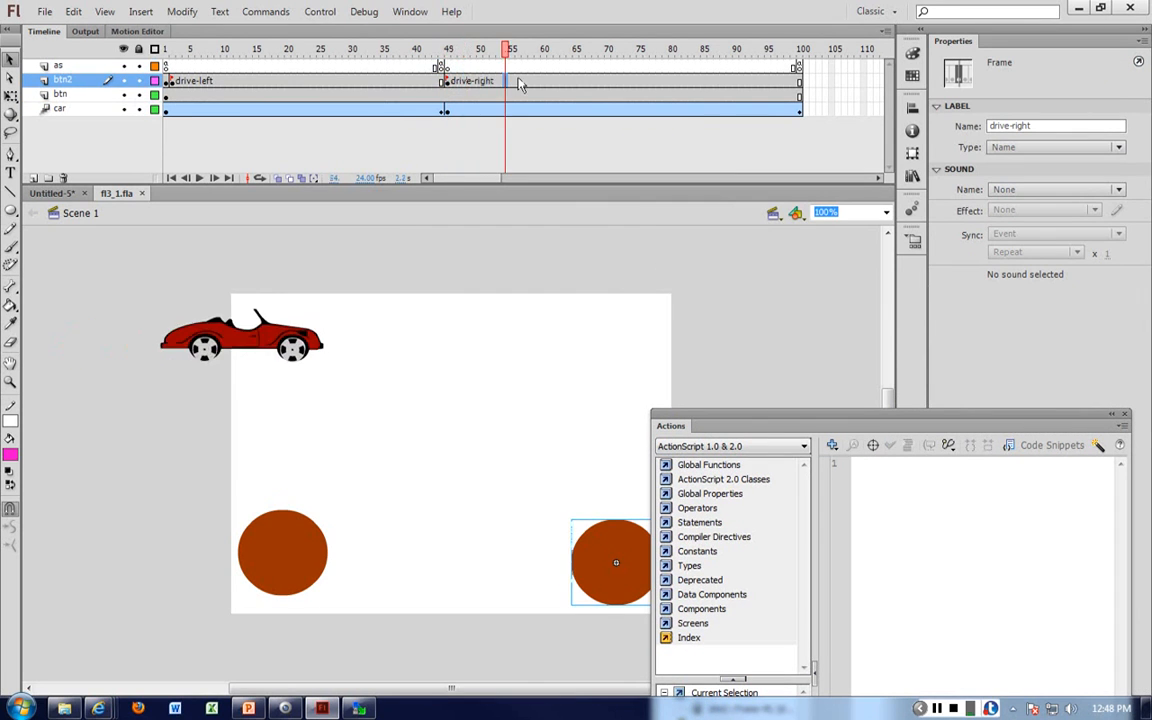
click(711, 96)
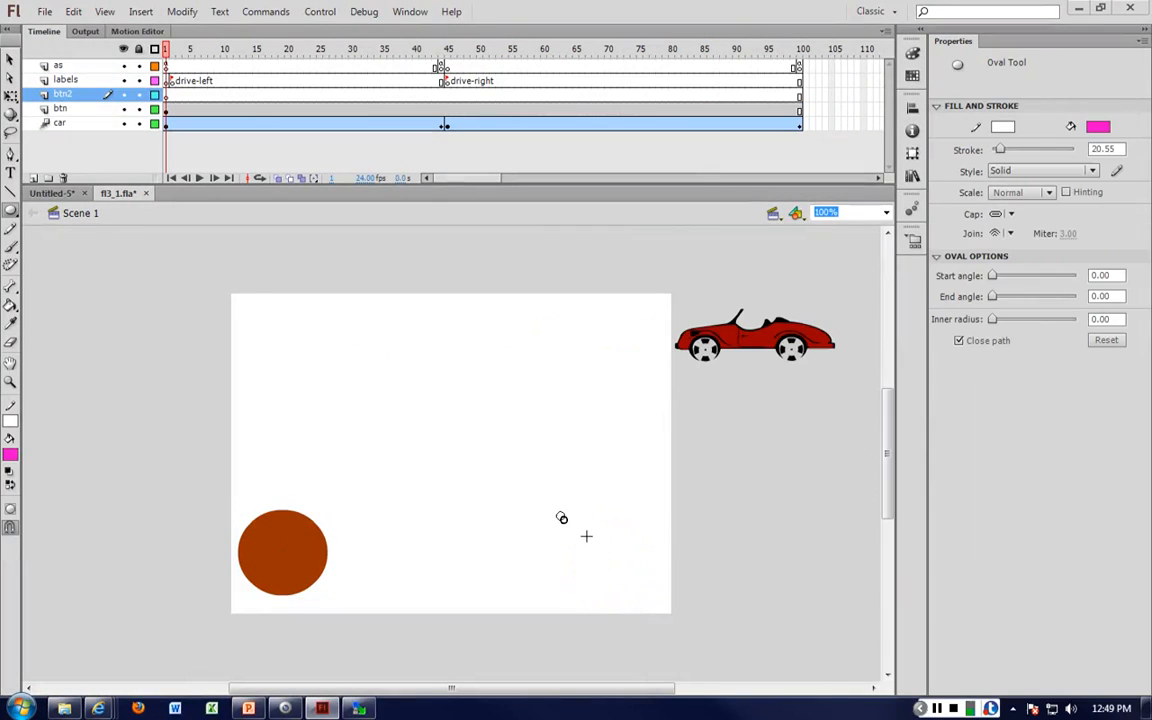
Draw a pink circle about 116 px wide in the stage's lower-right area on the btn2 layer and convert it to a Button symbol
drag(556, 511, 649, 604)
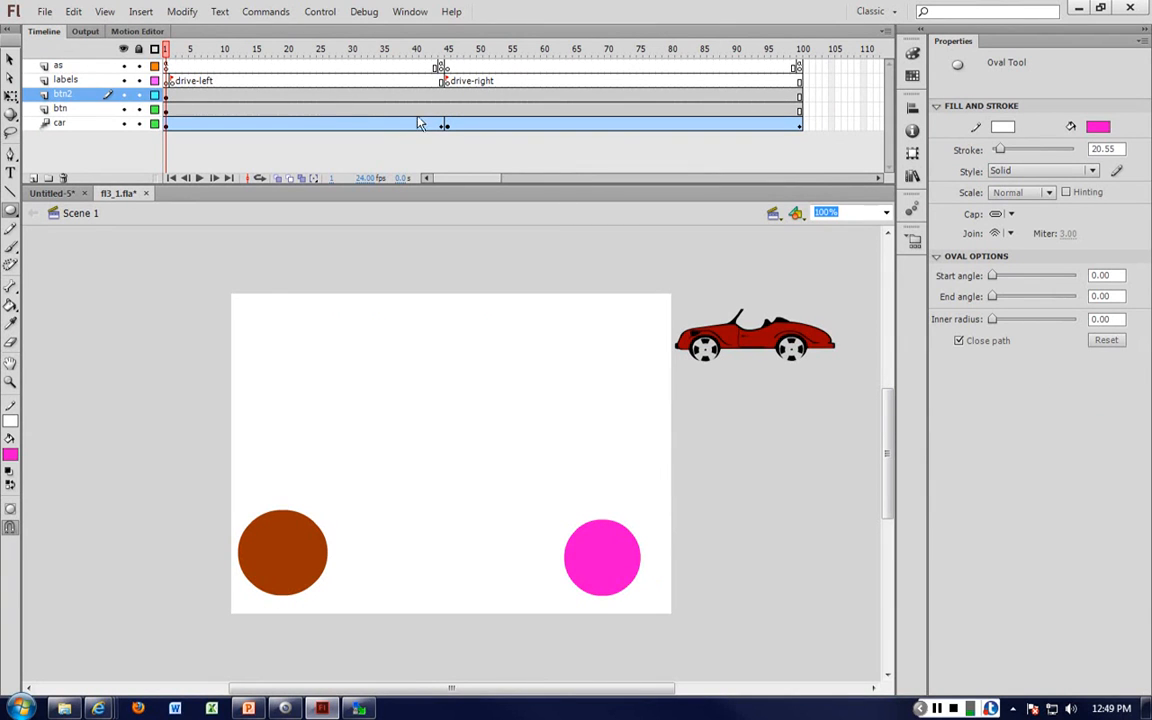
click(9, 58)
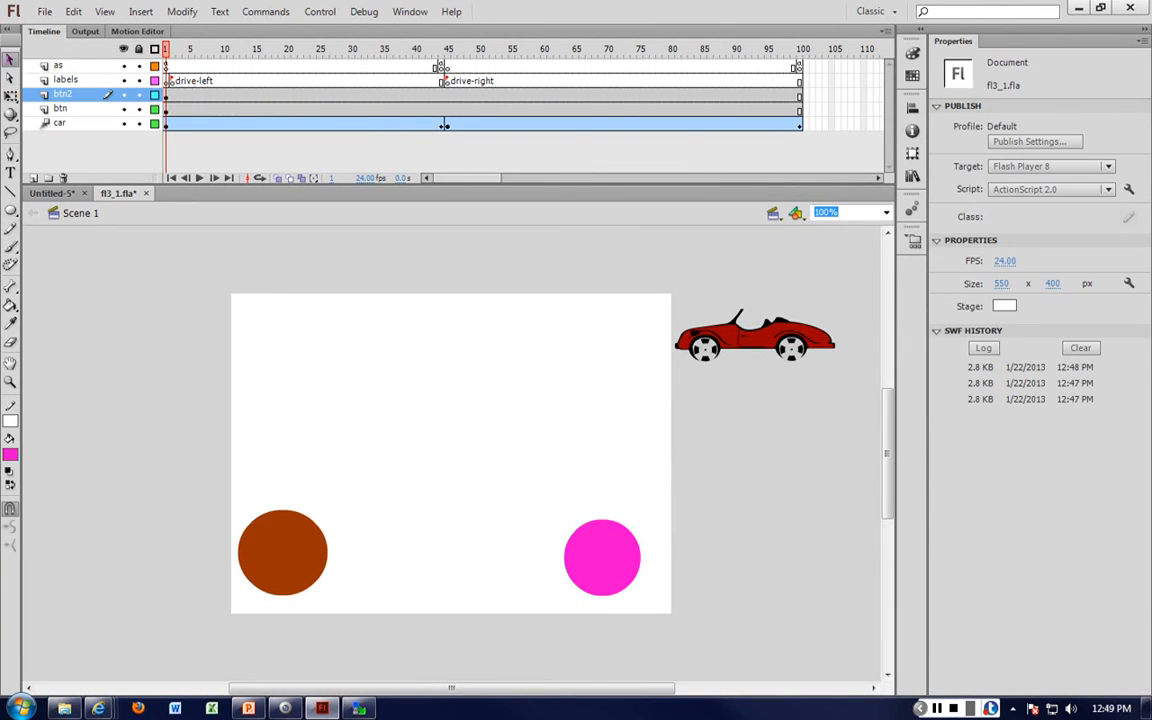
click(603, 556)
right_click(603, 556)
click(675, 517)
click(510, 111)
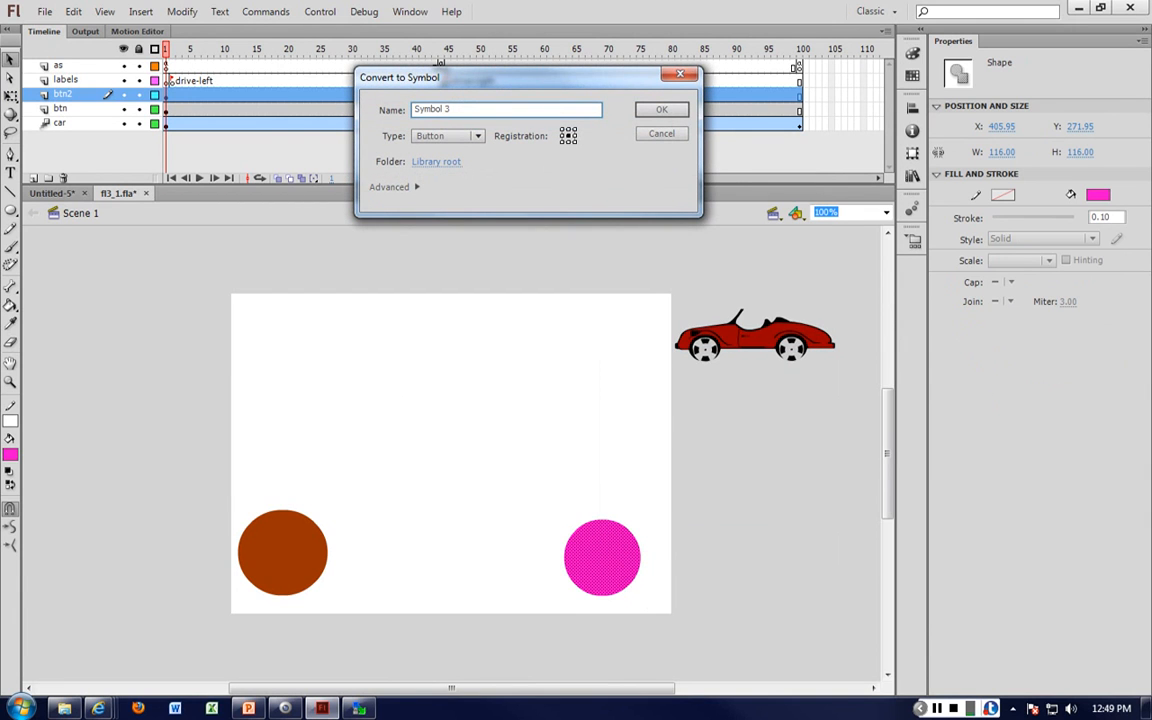
click(661, 109)
Edit the new pink button symbol, adding a keyframe for its Over state filled with green #66CC66
double_click(608, 548)
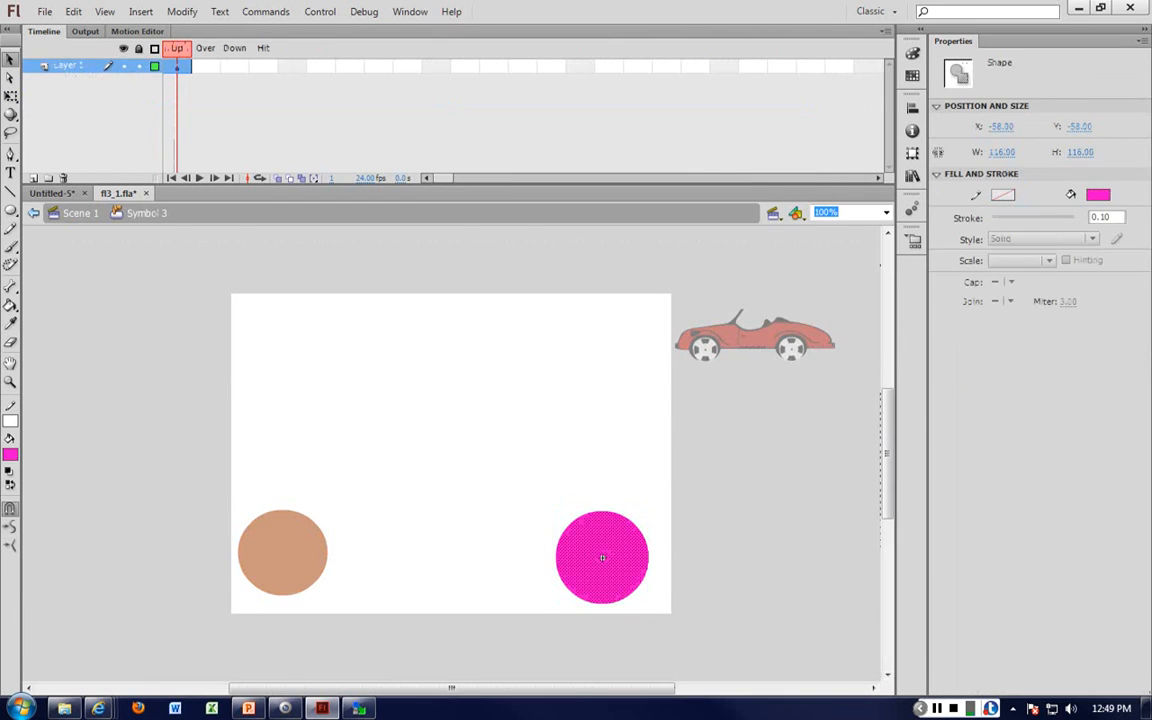
right_click(207, 67)
click(244, 175)
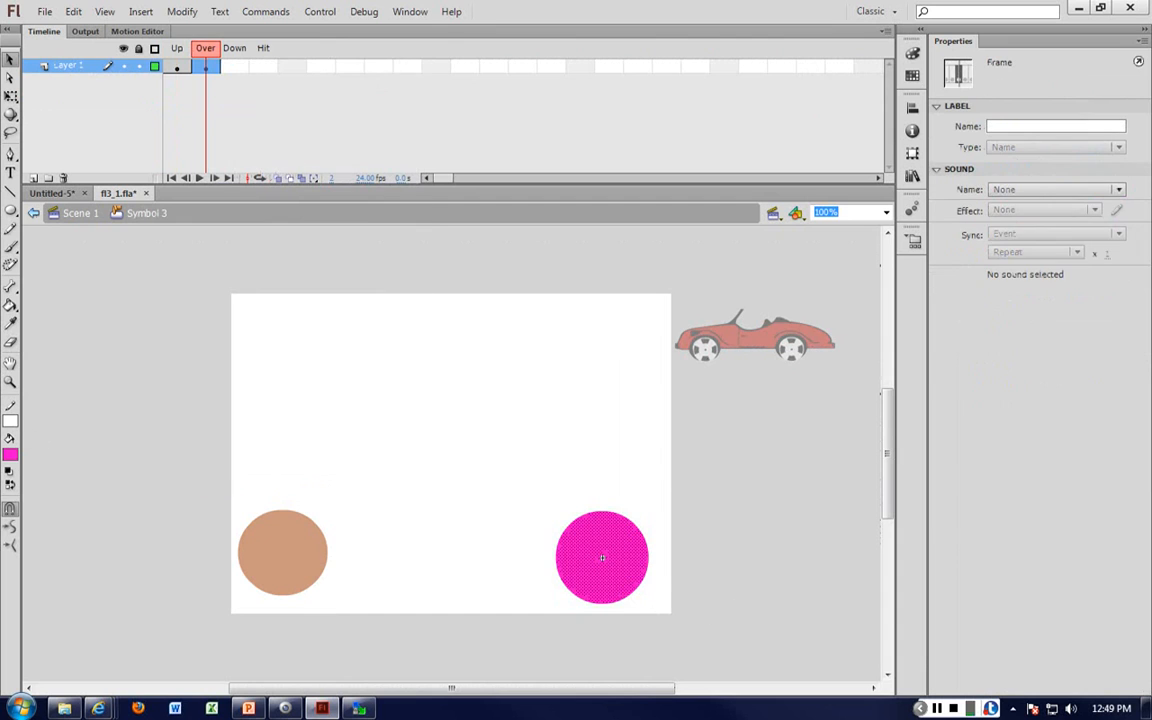
click(10, 455)
click(236, 515)
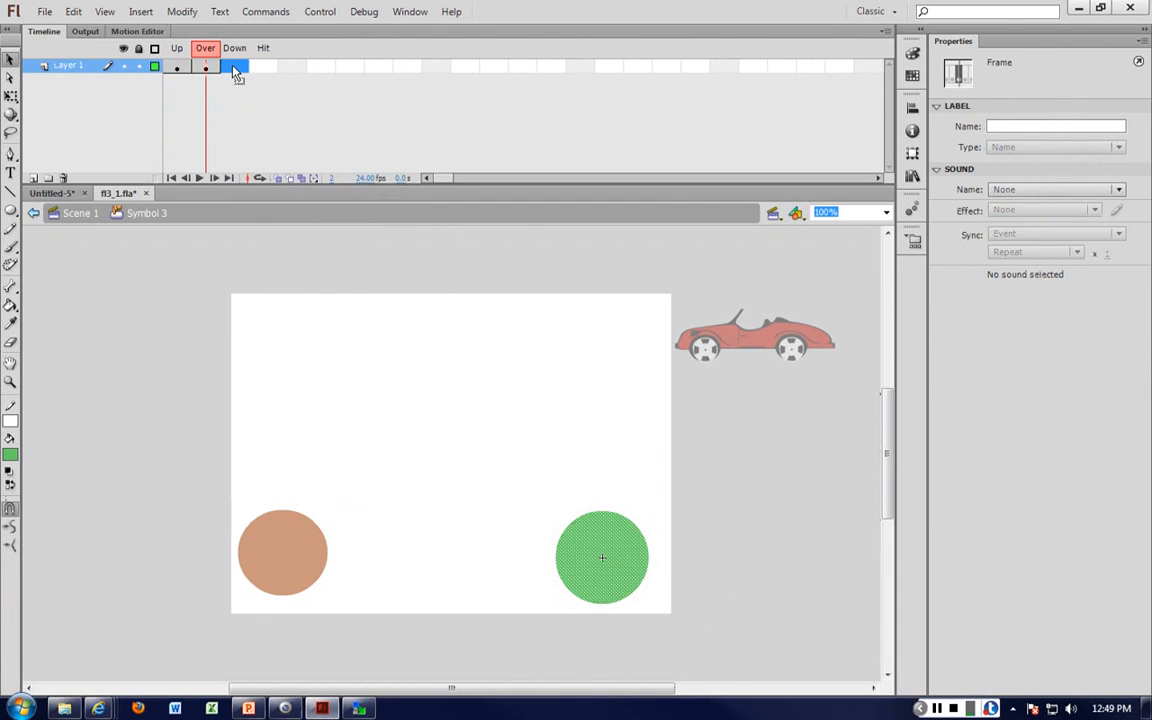
Add a keyframe for the button's Down state and fill the circle with dark gold
right_click(234, 67)
click(292, 177)
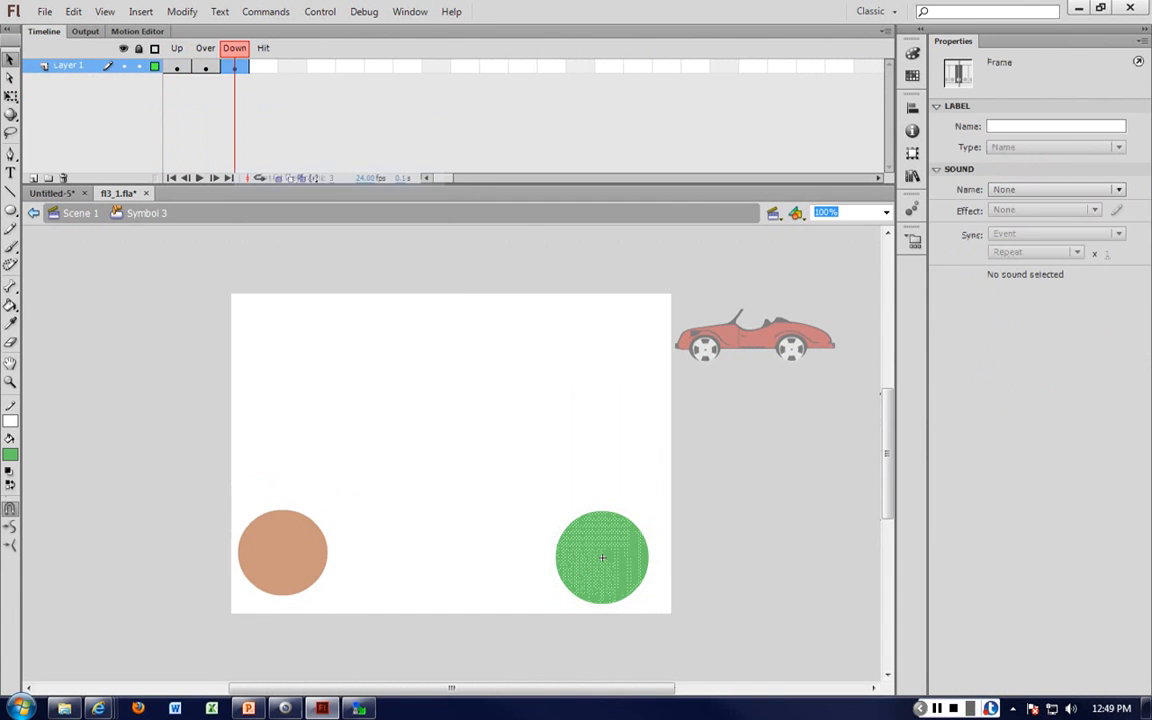
click(10, 455)
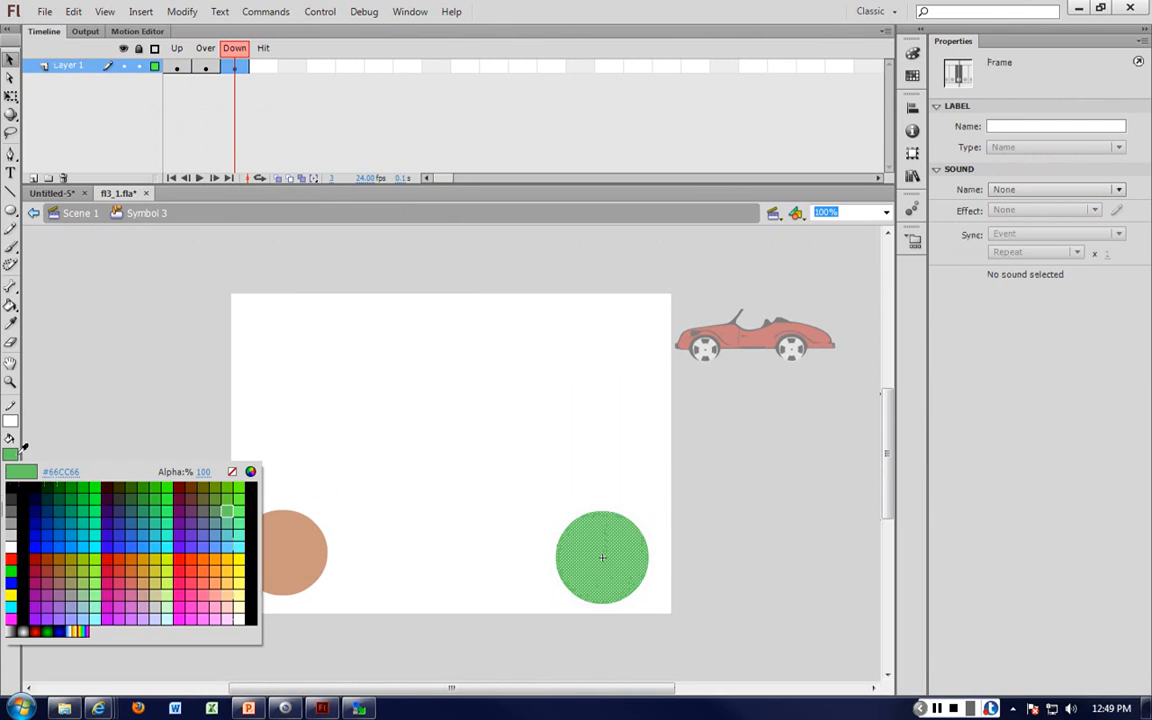
click(146, 553)
Add a keyframe for the button's Hit state and return to Scene 1
right_click(264, 68)
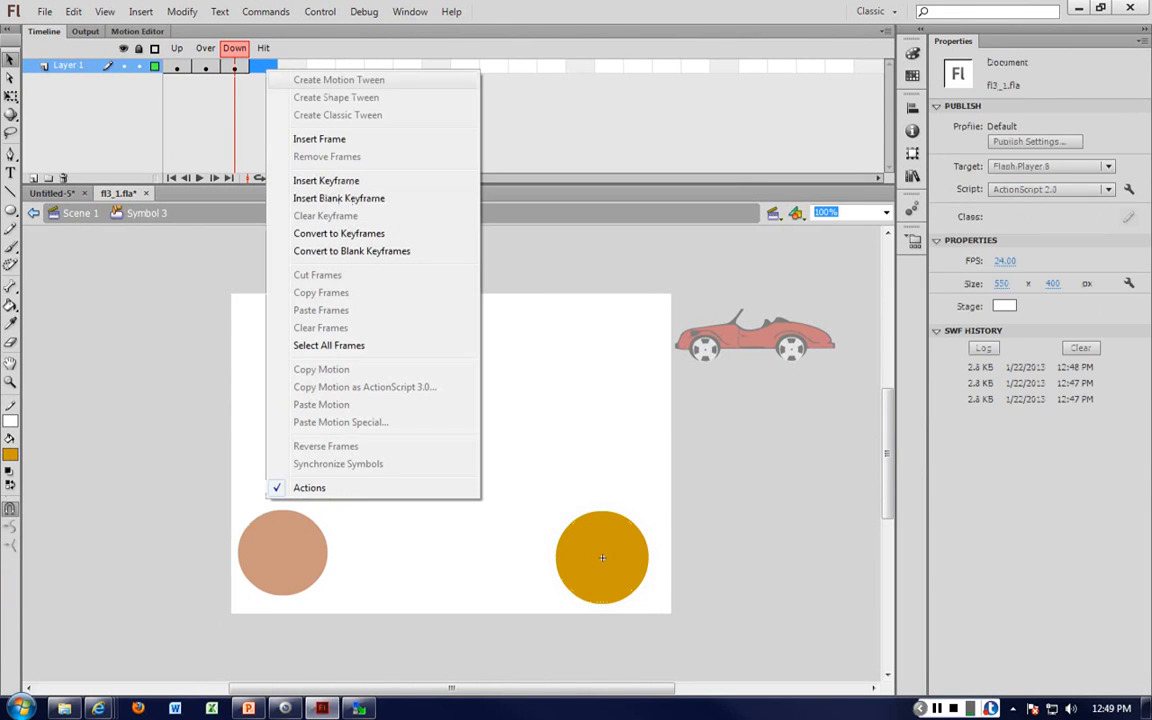
click(294, 180)
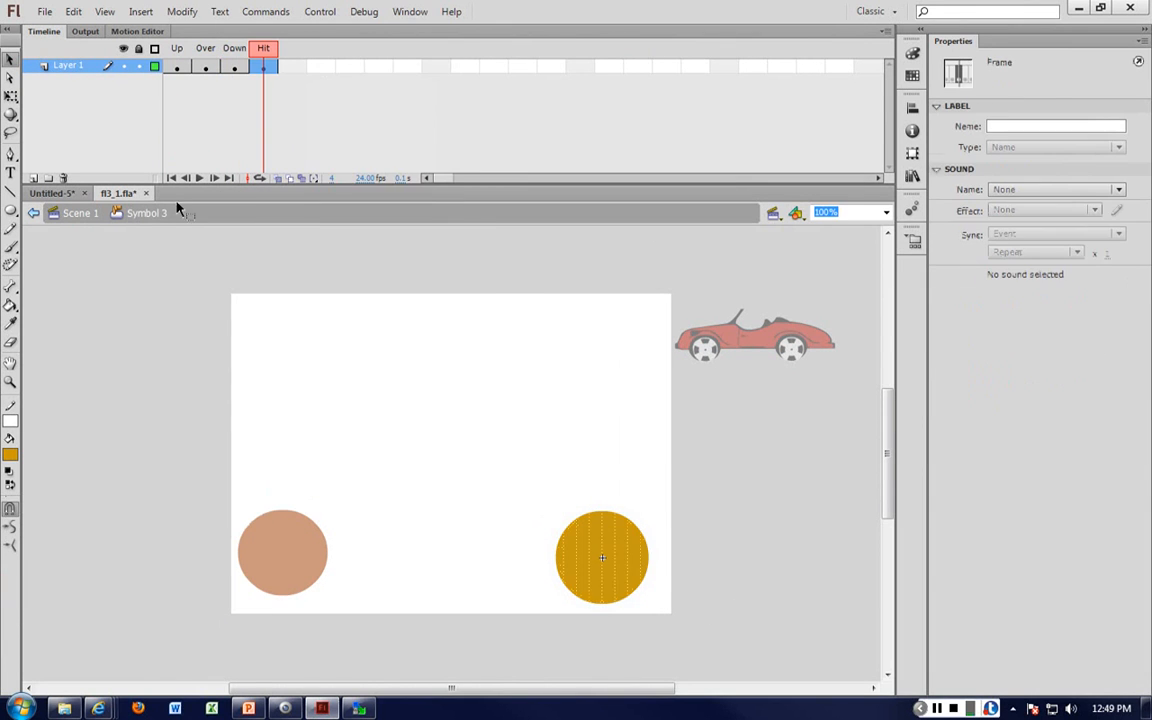
click(78, 215)
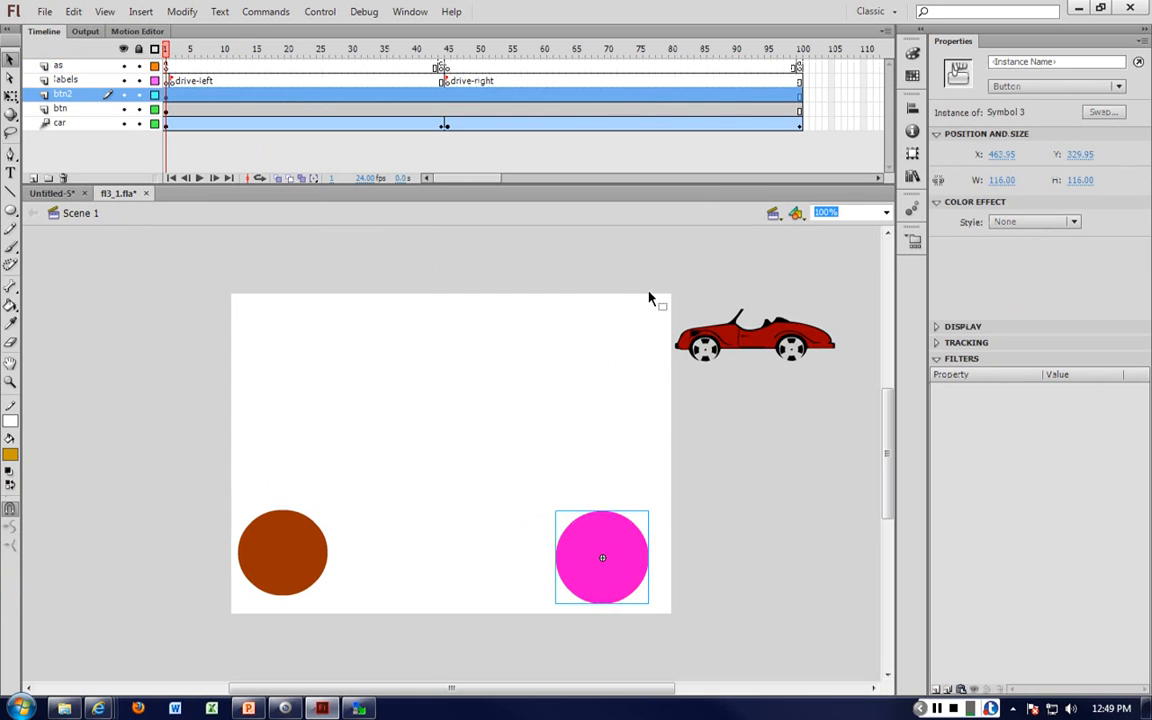
Attach ActionScript to the pink button that runs gotoAndPlay("drive-right") on release
click(260, 588)
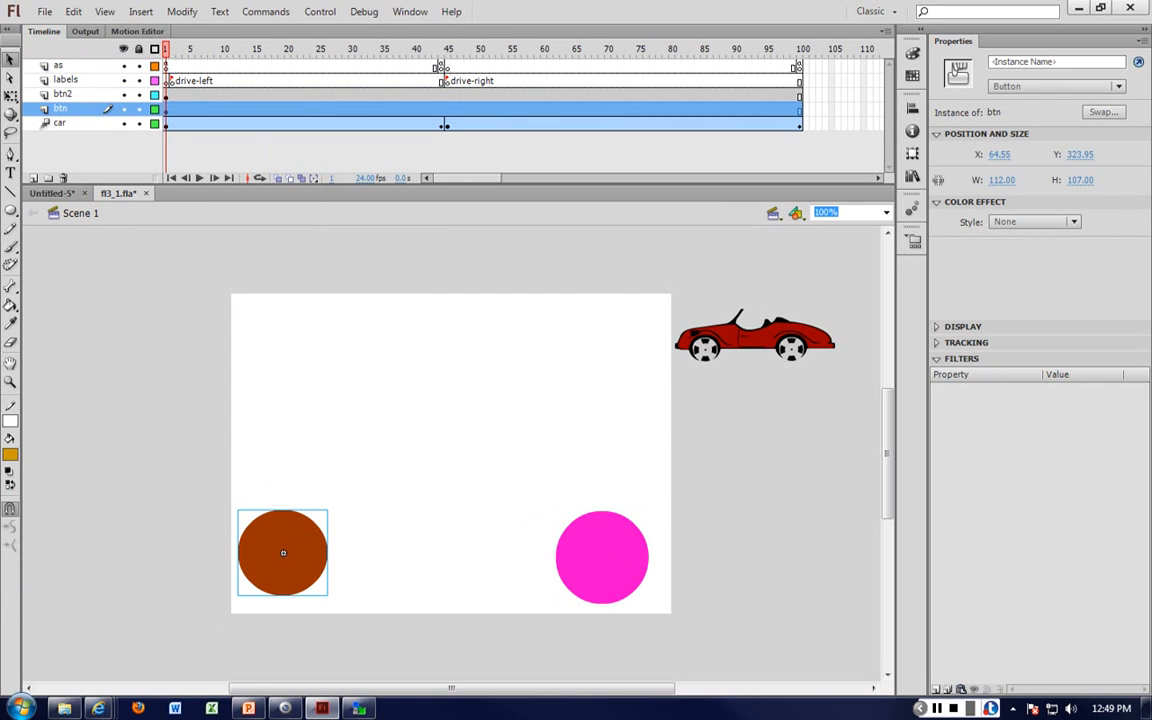
click(602, 557)
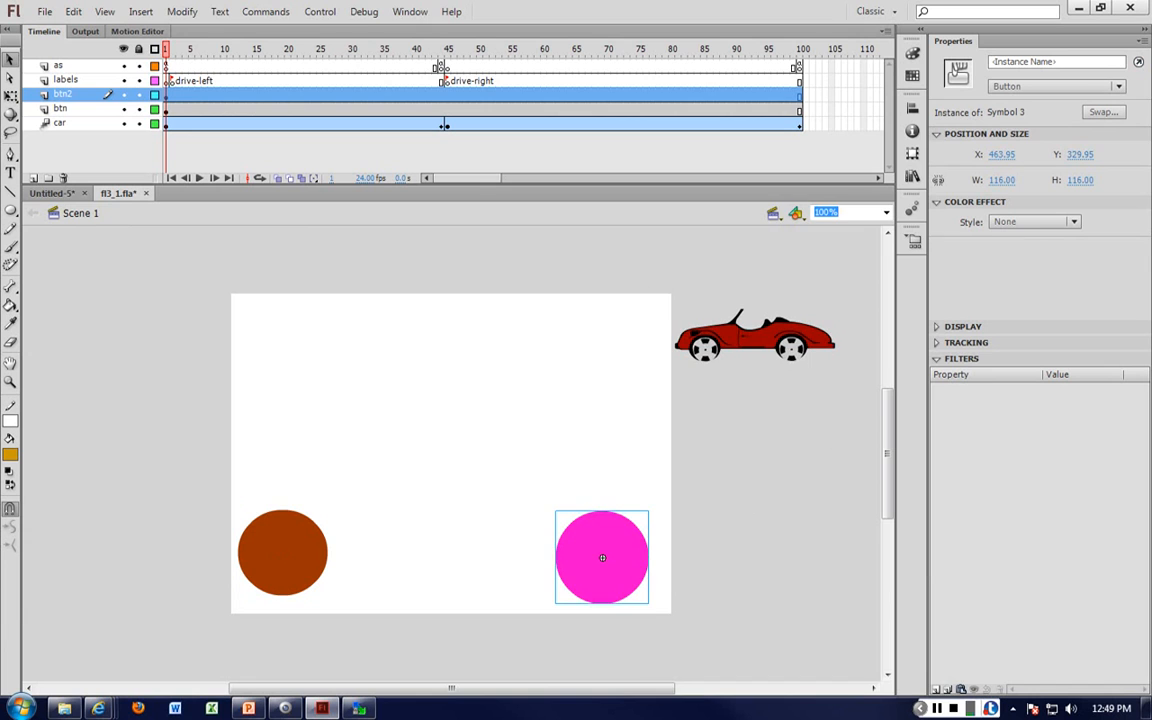
key(F9)
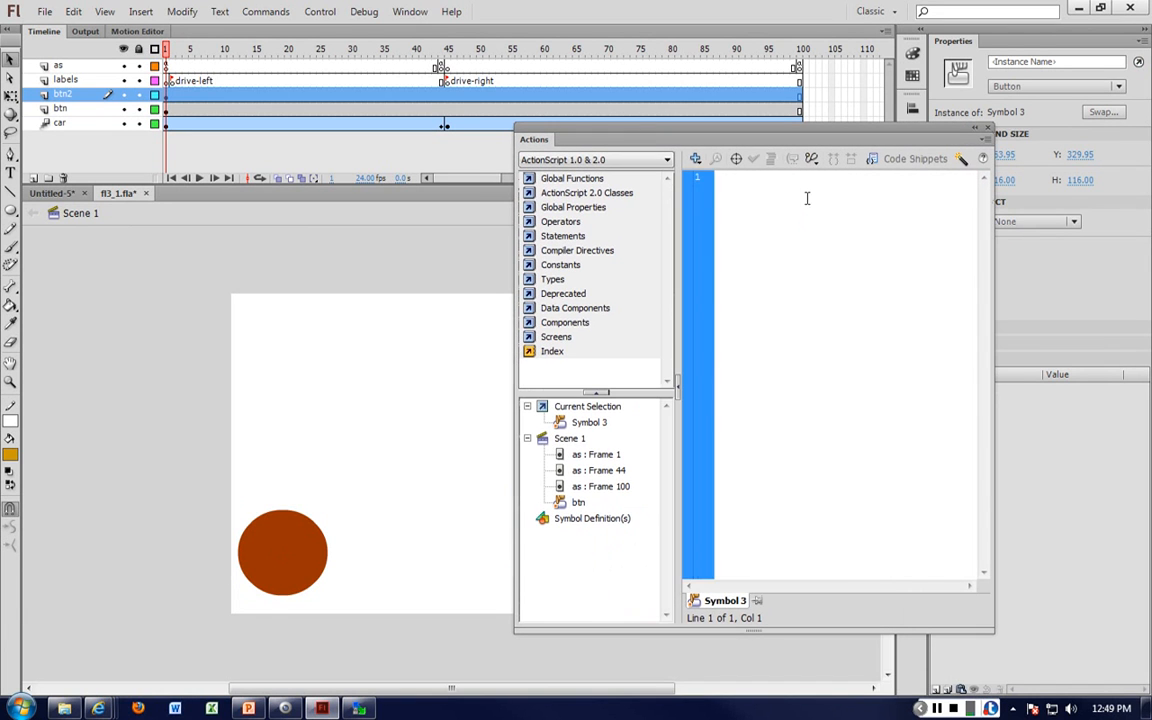
text(on (release) { 	gotoAndPlay("drive-left"); })
drag(864, 203, 896, 203)
text(right)
Test the movie twice to check how the two buttons drive the car, and select the car on the stage
key(ctrl+Return)
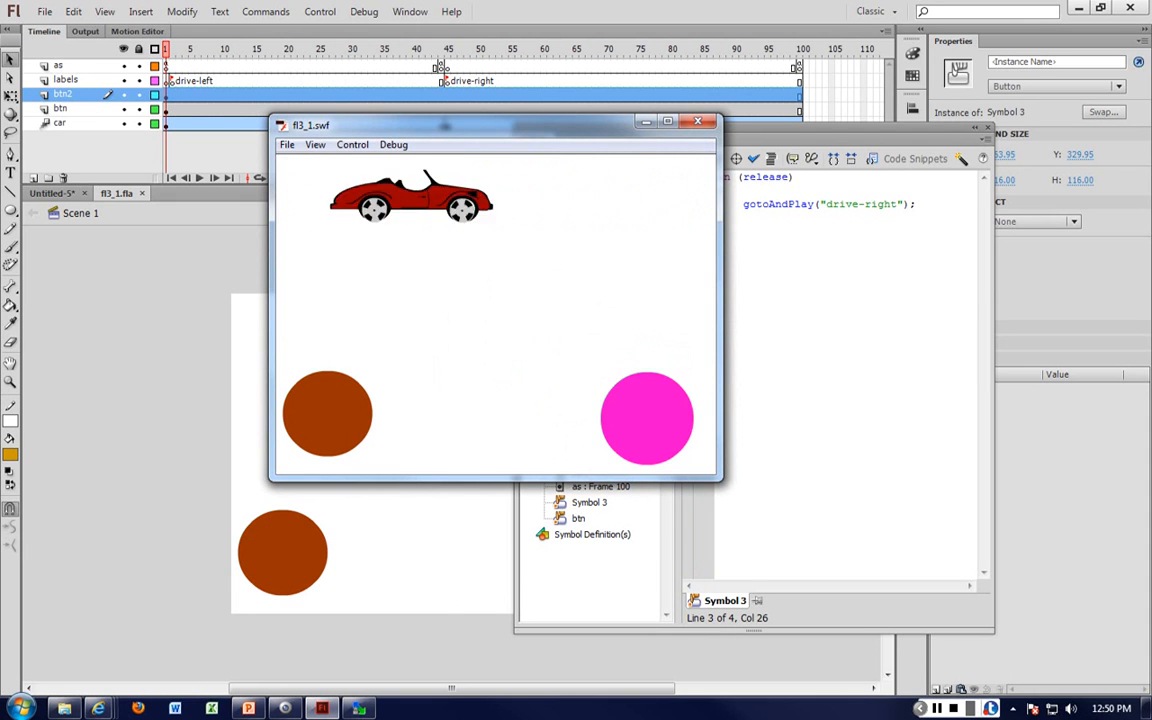
key(ctrl+w)
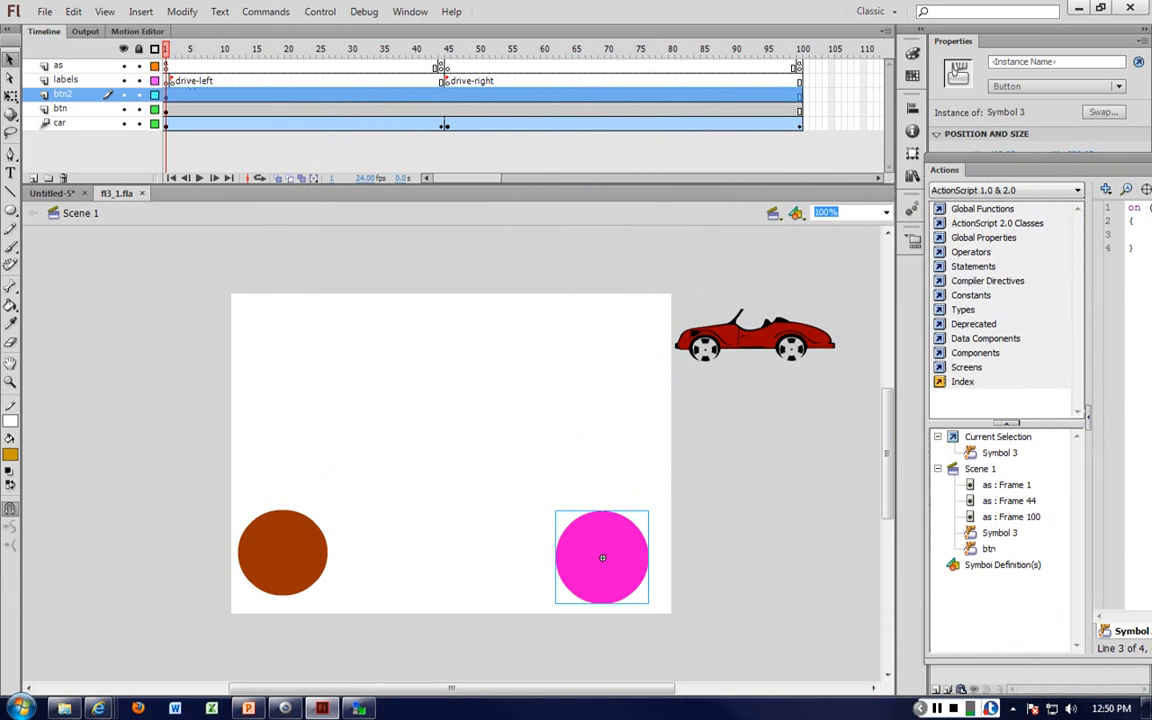
click(663, 283)
key(ctrl+Return)
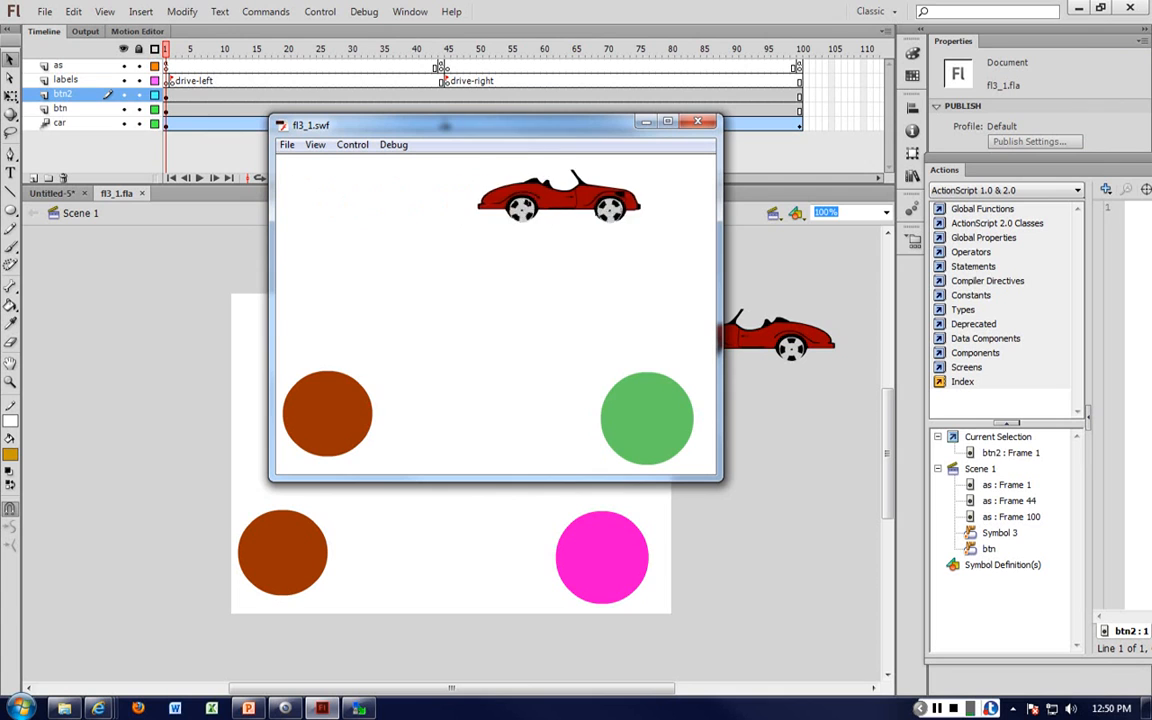
key(ctrl+w)
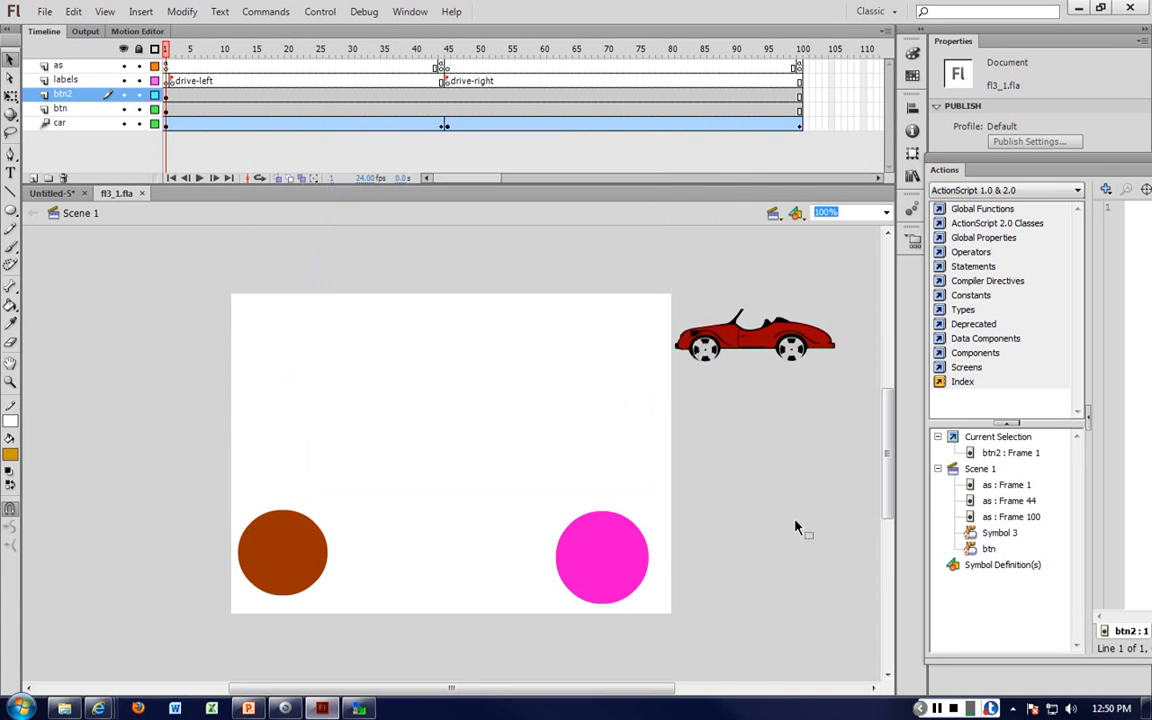
click(770, 345)
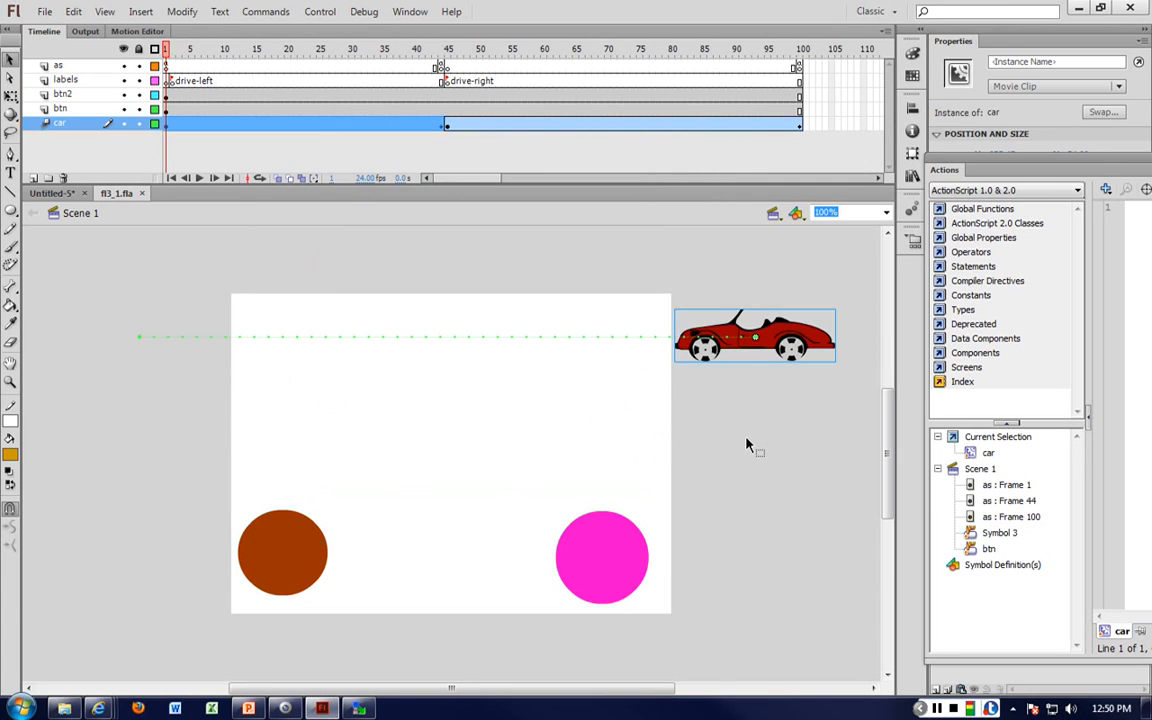